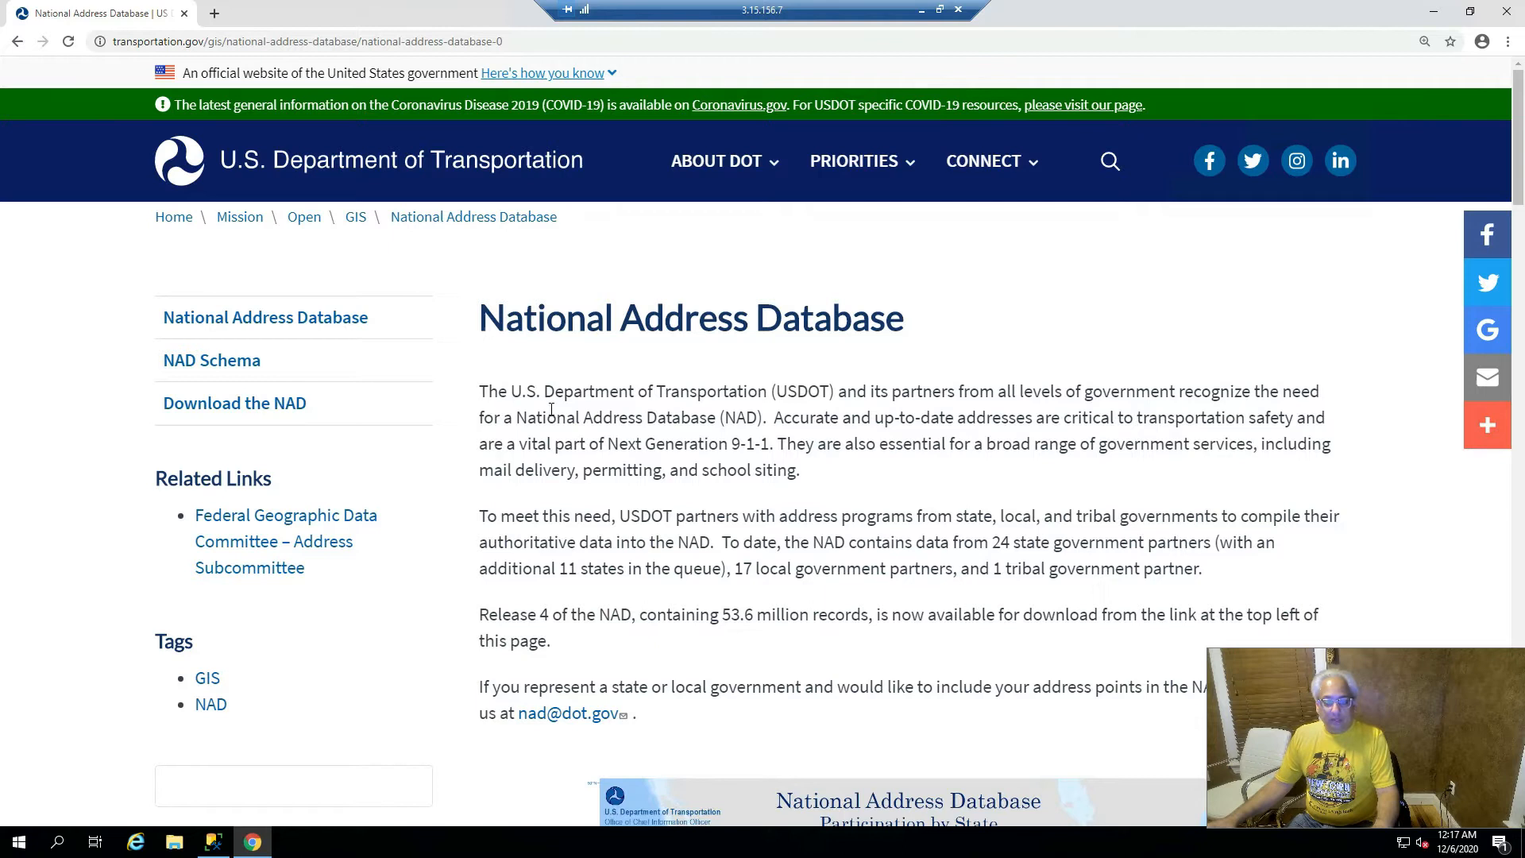
- Open the Download the NAD page on the U.S. DOT National Address Database site
{"action": "scroll", "coordinate": [552, 408], "scroll_direction": "down", "scroll_amount": 5}
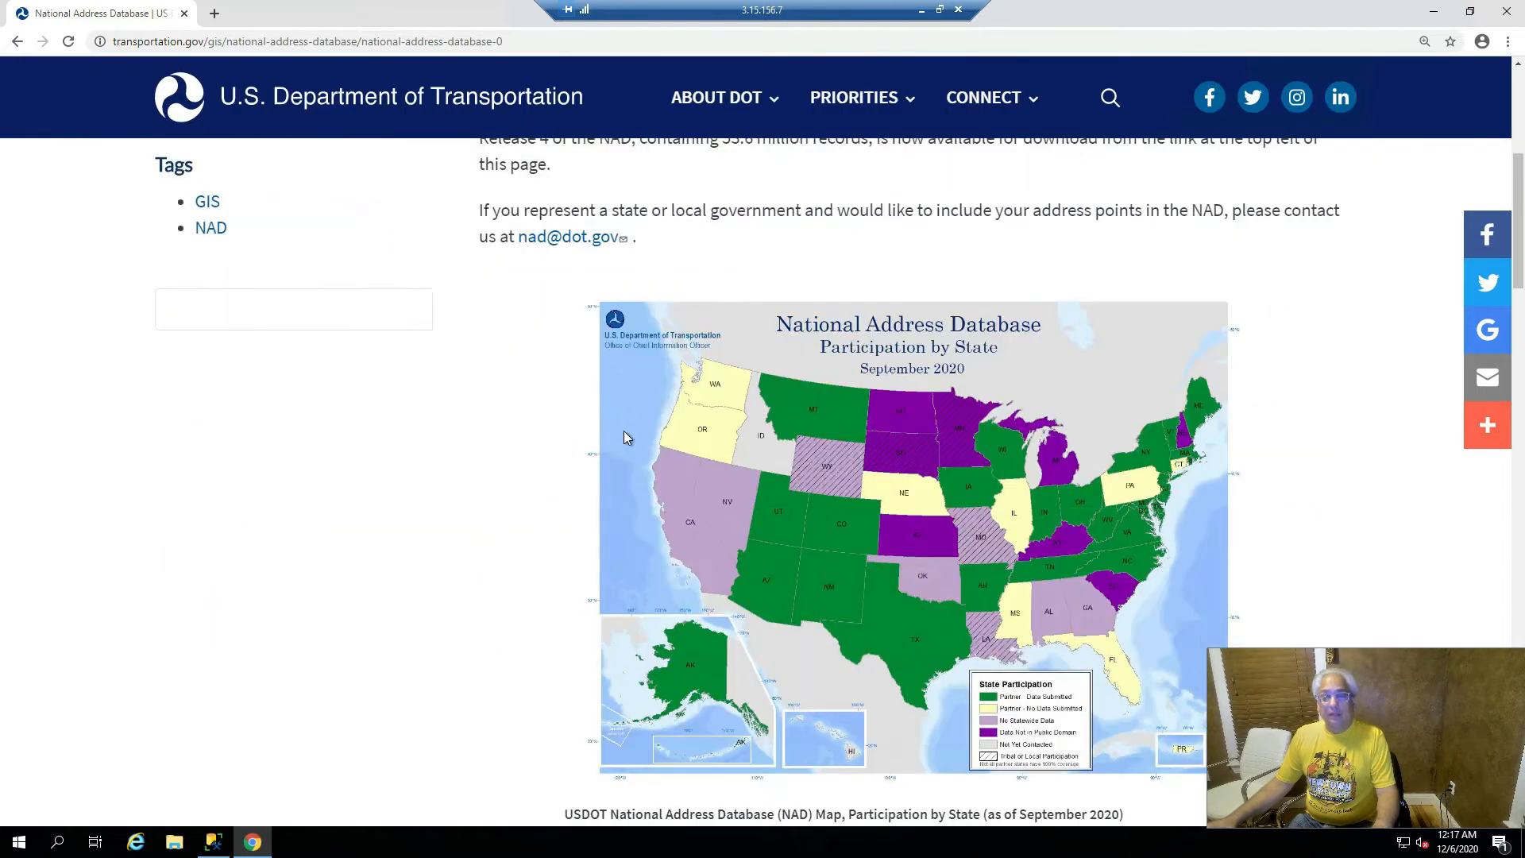
{"action": "scroll", "coordinate": [618, 437], "scroll_direction": "down", "scroll_amount": 1}
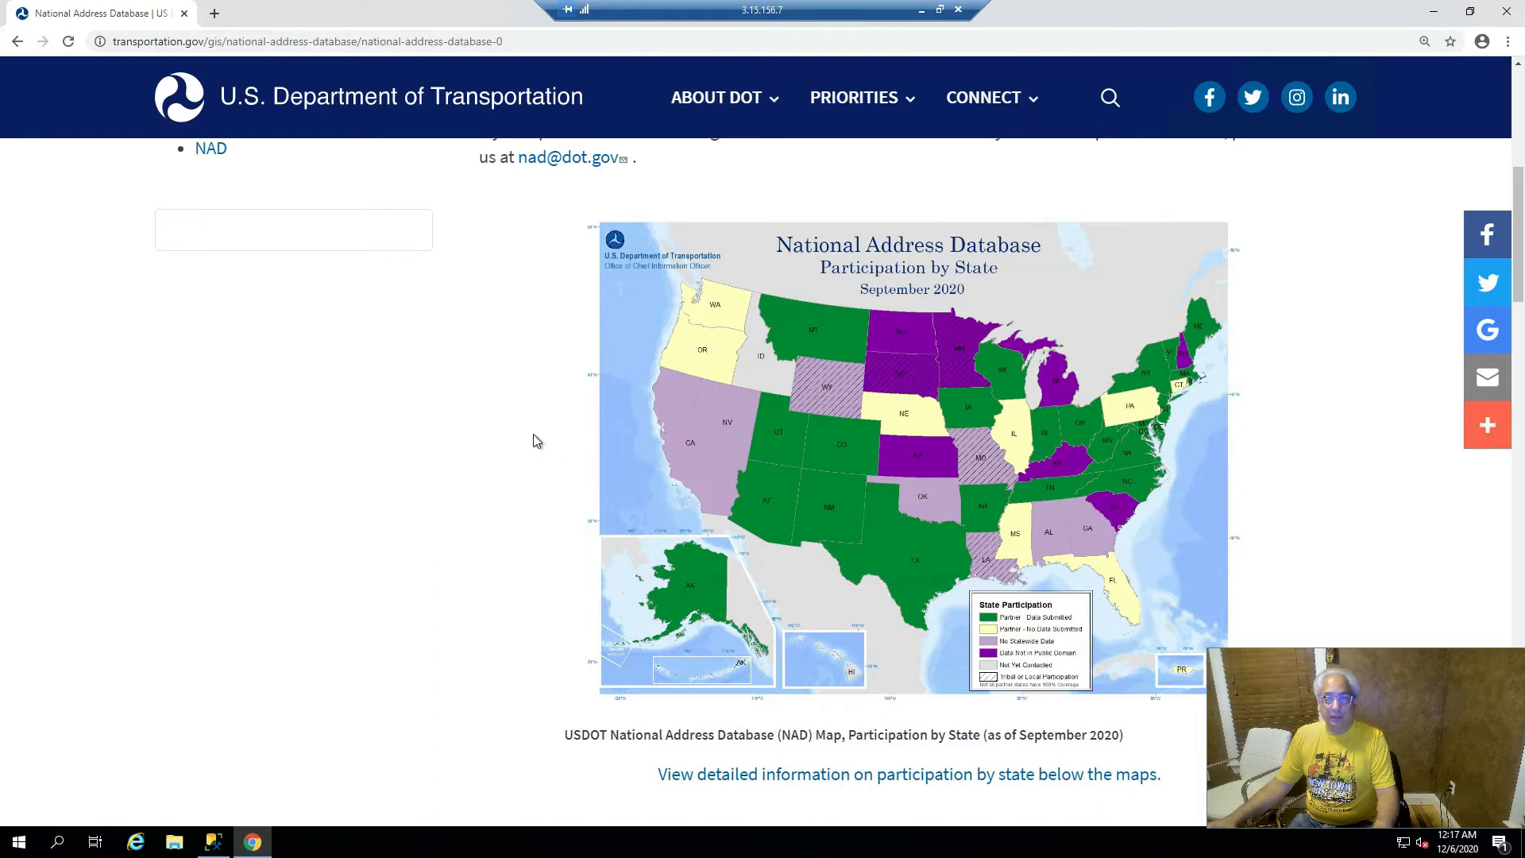
{"action": "scroll", "coordinate": [536, 441], "scroll_direction": "up", "scroll_amount": 6}
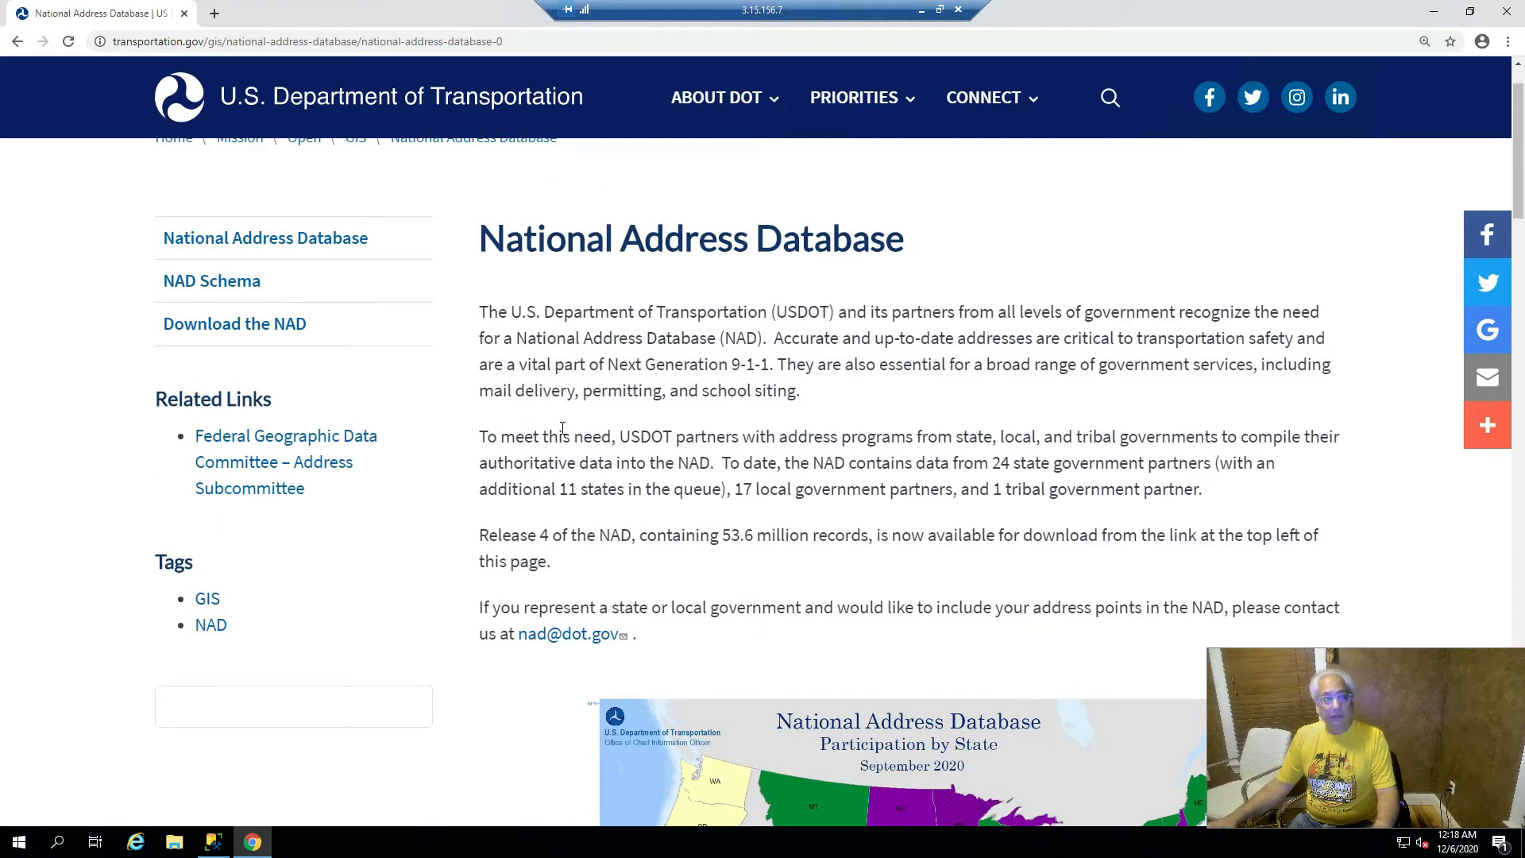
{"action": "scroll", "coordinate": [595, 428], "scroll_direction": "up", "scroll_amount": 1}
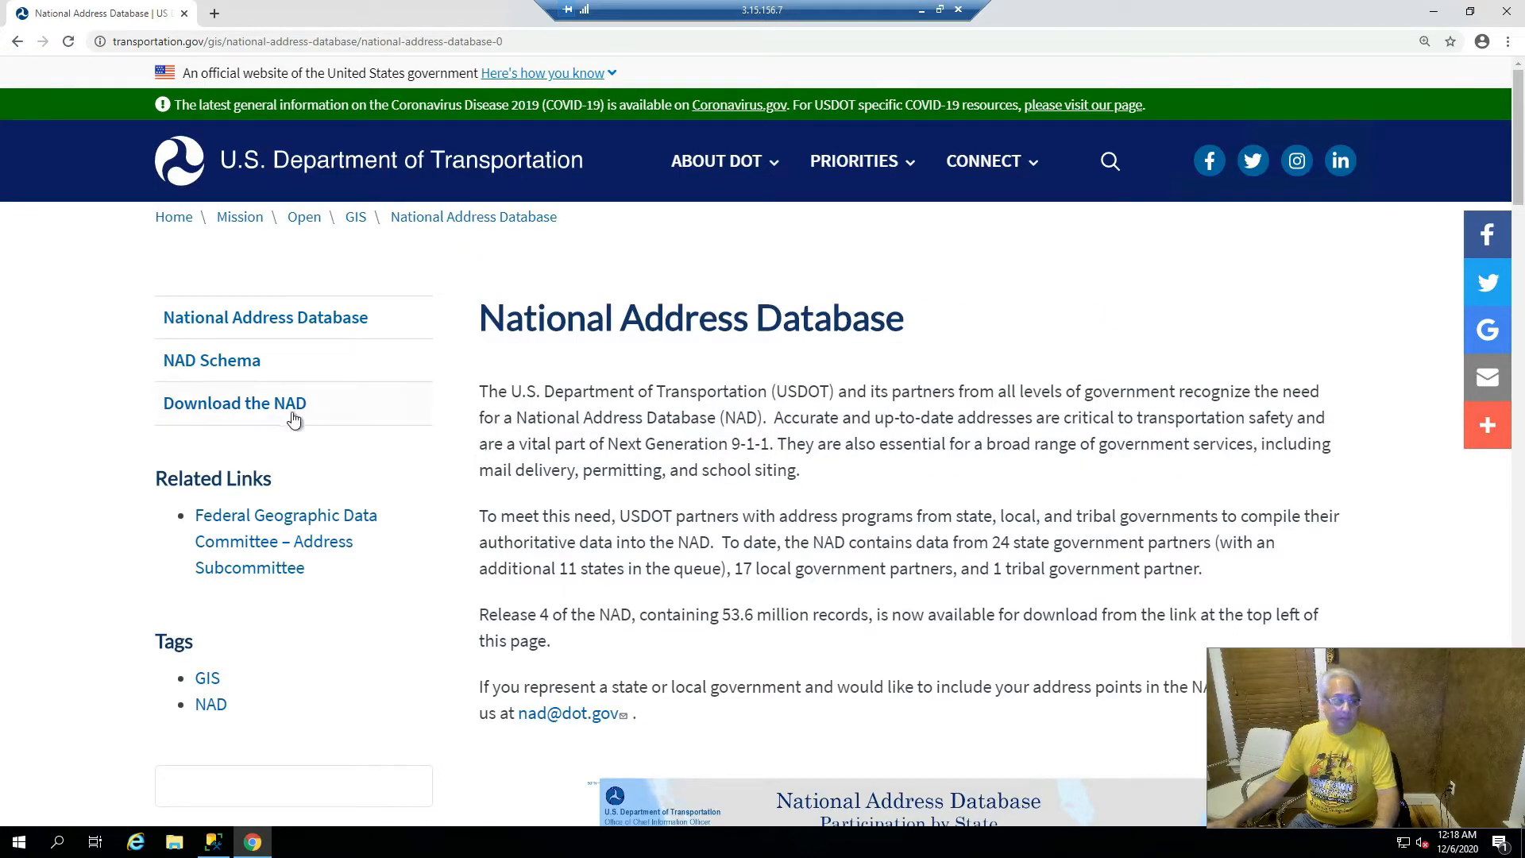
{"action": "left_click", "coordinate": [255, 407]}
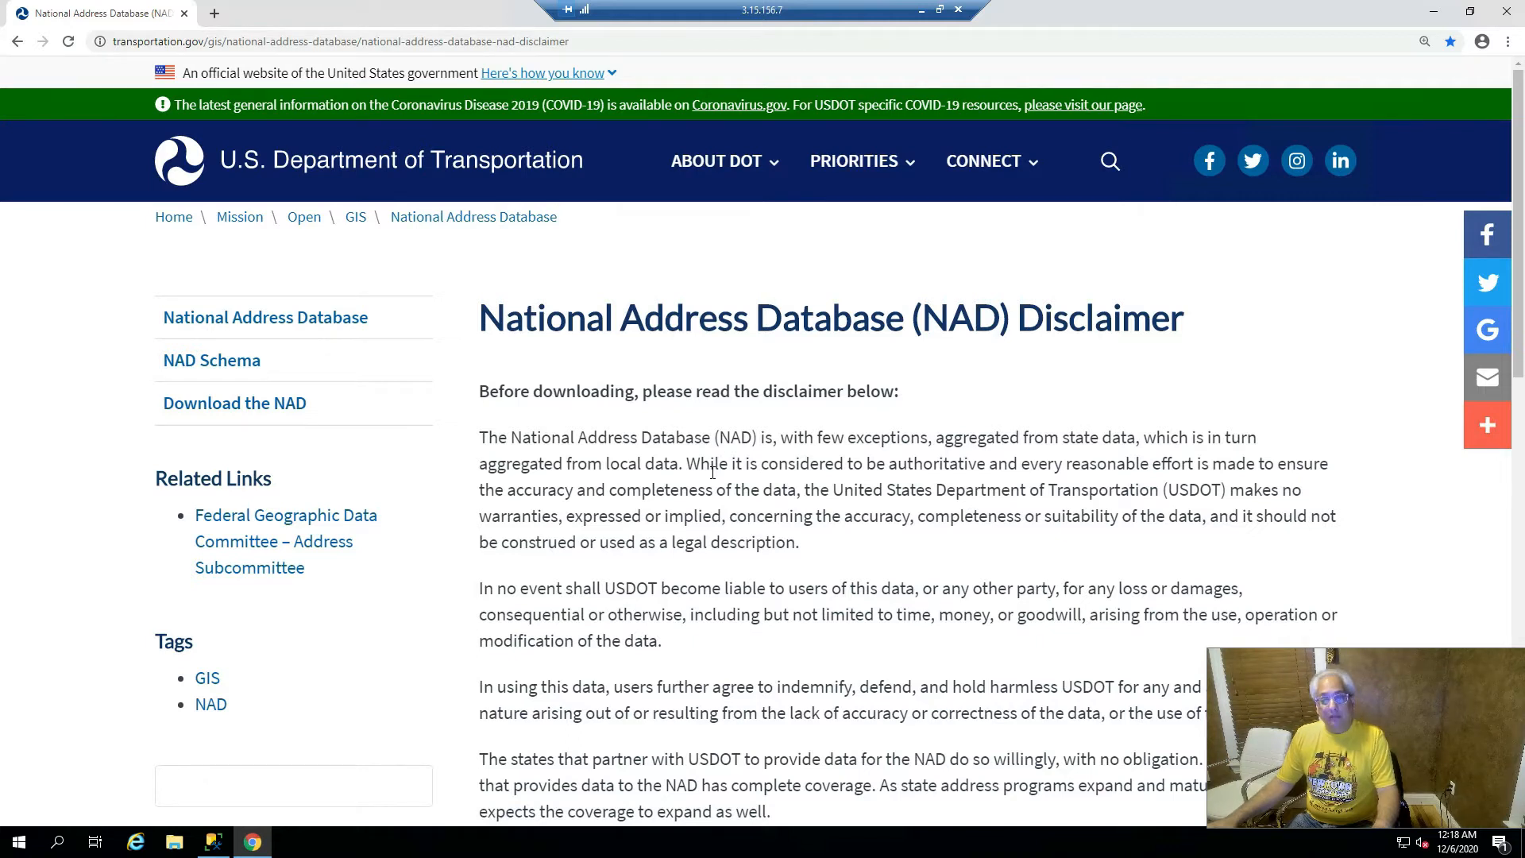
- Download NAD Release 4 as the comma-delimited ASCII file NAD_r4_TXT.zip
{"action": "scroll", "coordinate": [712, 473], "scroll_direction": "down", "scroll_amount": 1}
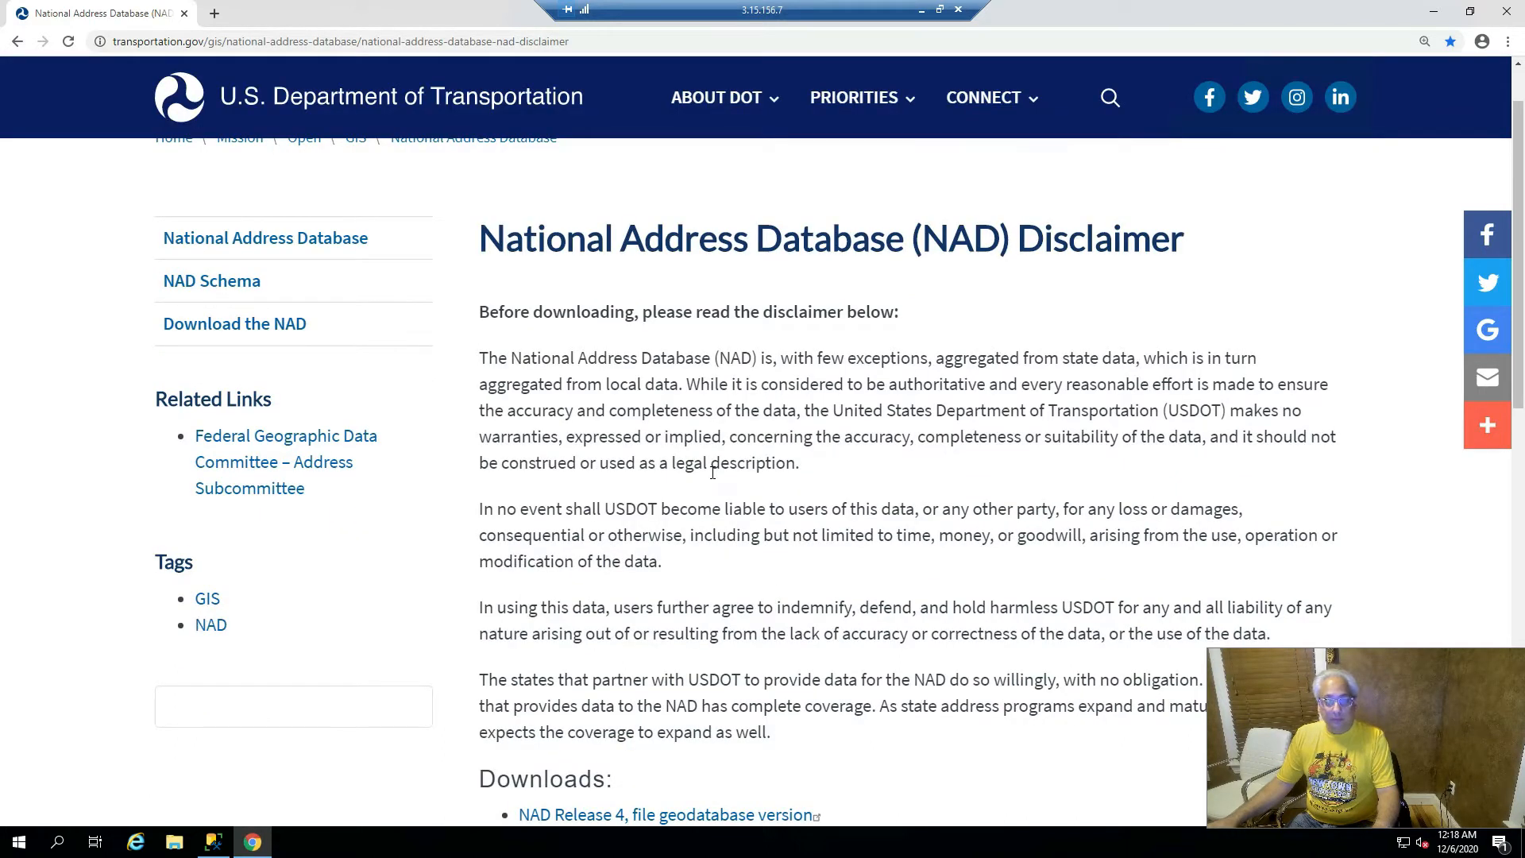
{"action": "scroll", "coordinate": [713, 473], "scroll_direction": "down", "scroll_amount": 2}
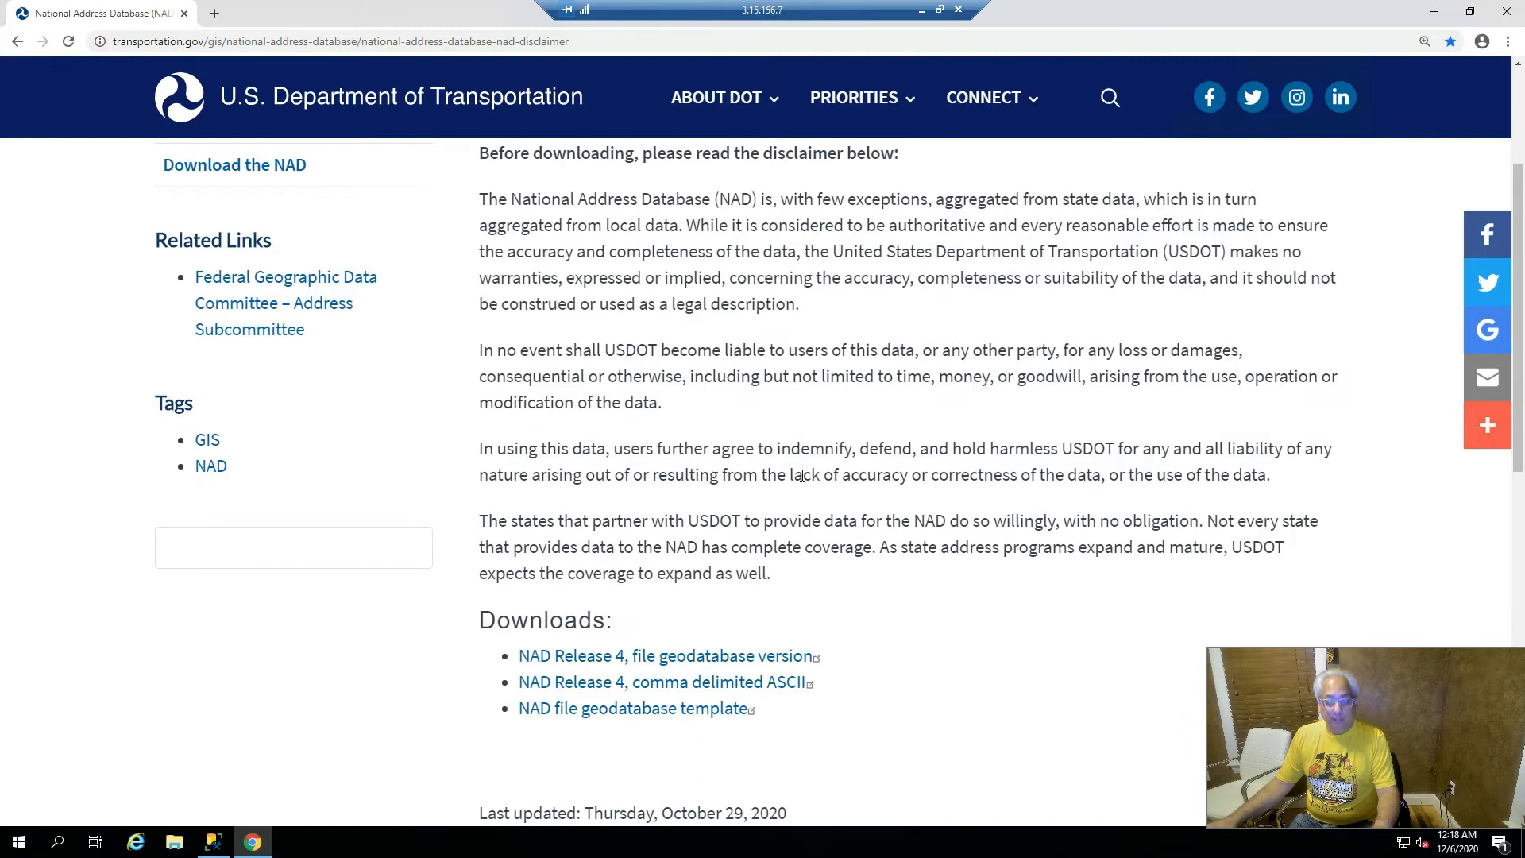
{"action": "left_click", "coordinate": [671, 689]}
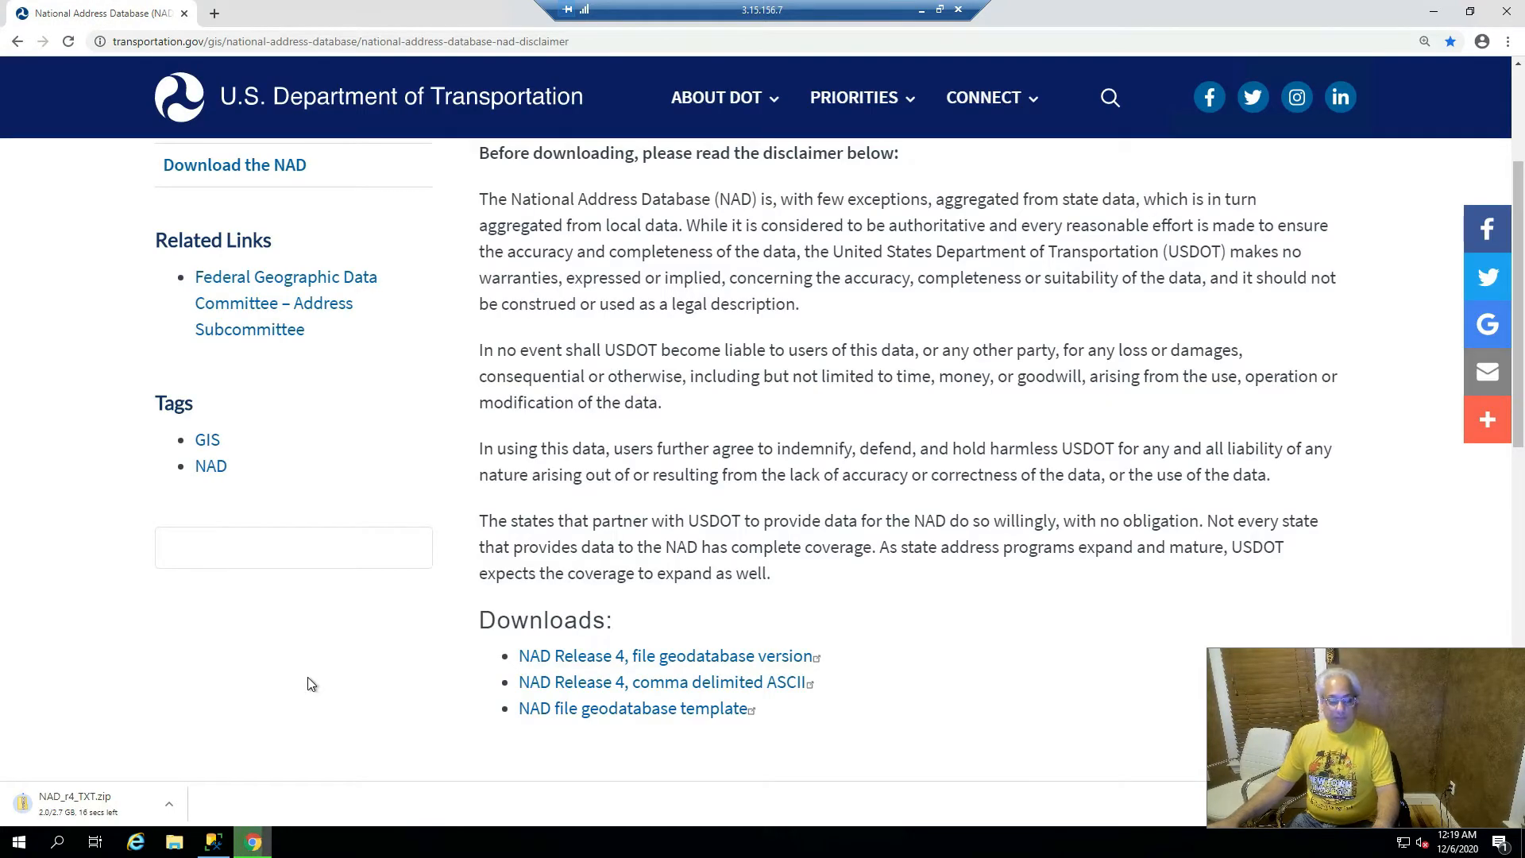
- Show the downloaded NAD_r4_TXT.zip in Downloads, sorted newest first
{"action": "left_click", "coordinate": [172, 804]}
{"action": "left_click", "coordinate": [207, 751]}
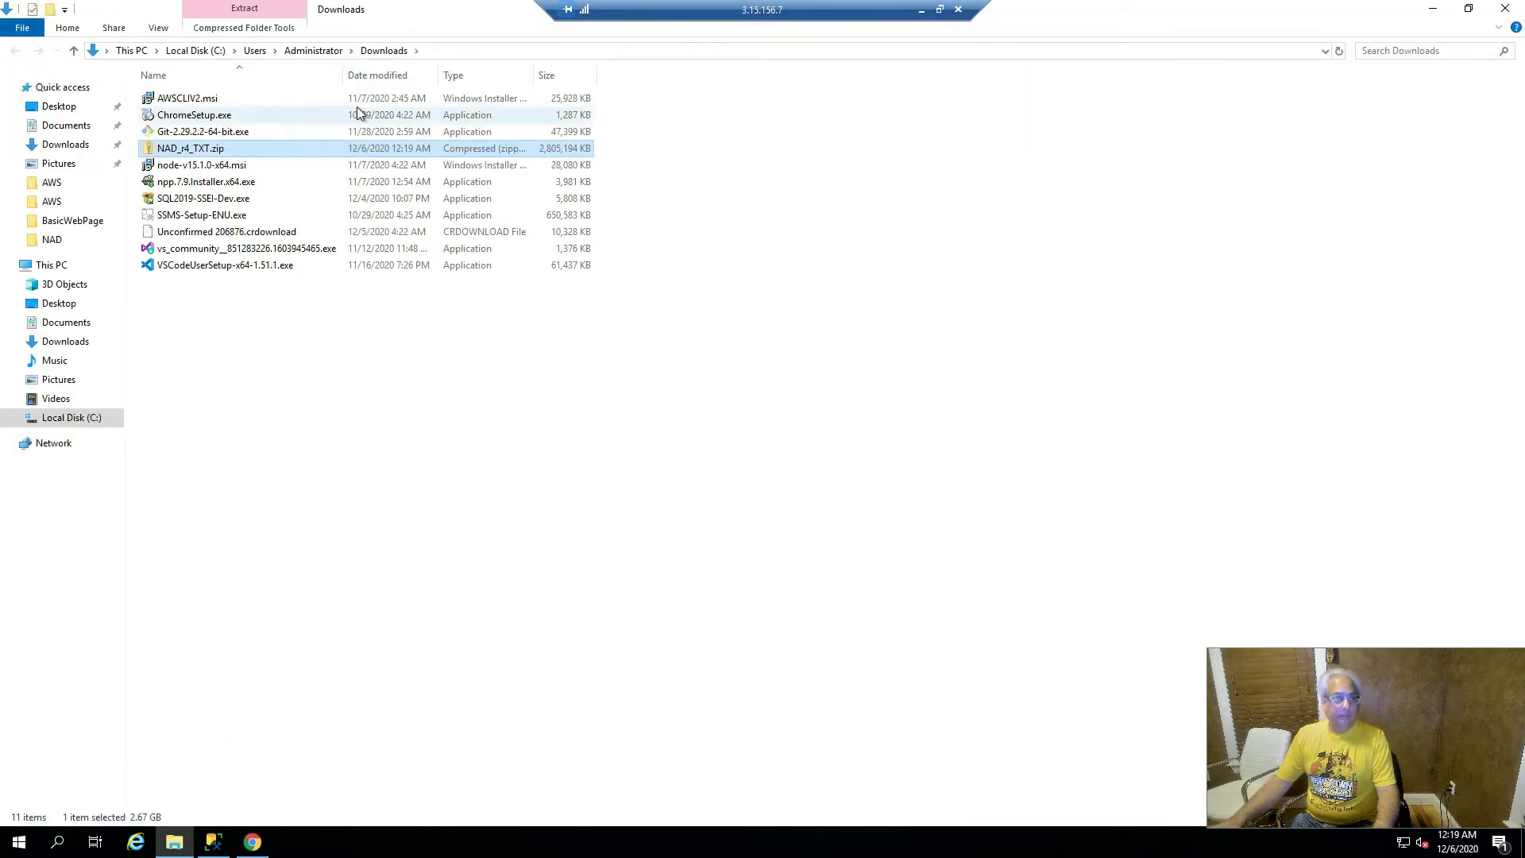
{"action": "left_click", "coordinate": [397, 74]}
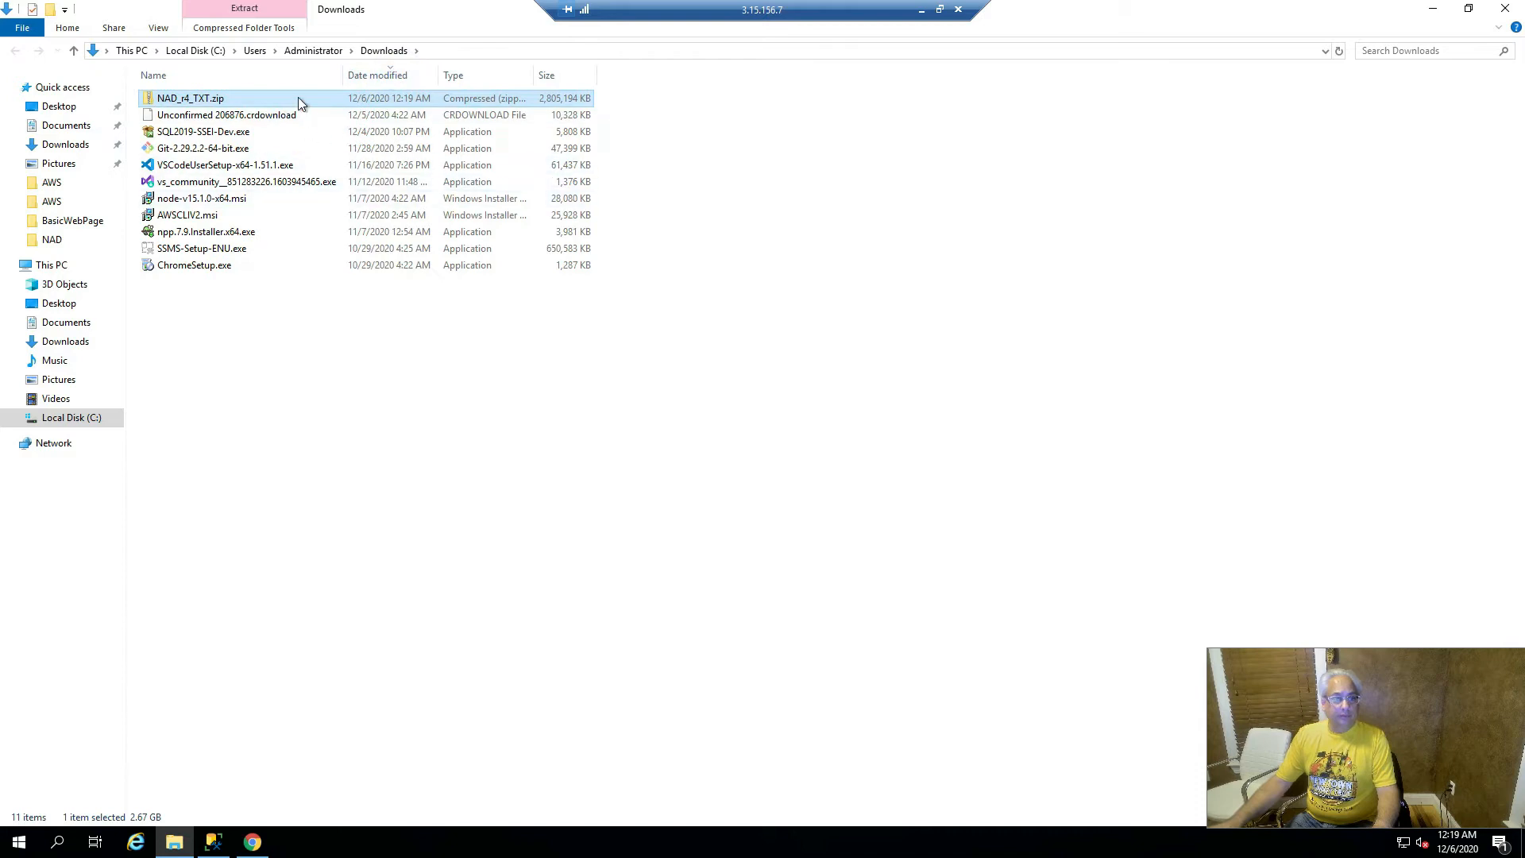
- Cut NAD_r4_TXT.zip and paste it into the C:\NAD folder
{"action": "key", "text": "ctrl+x"}
{"action": "left_click", "coordinate": [77, 423]}
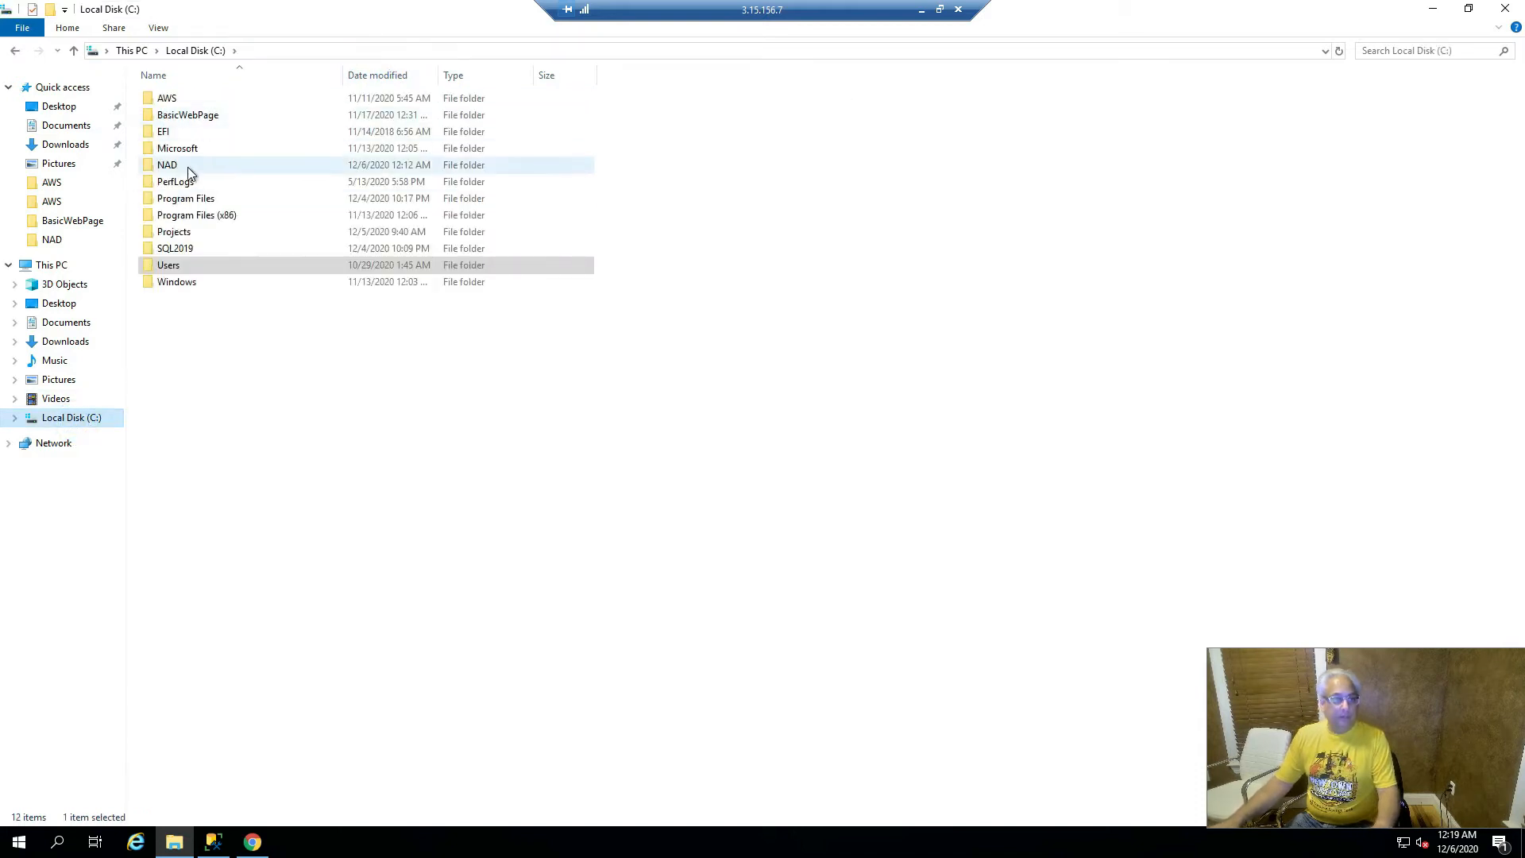
{"action": "double_click", "coordinate": [190, 167]}
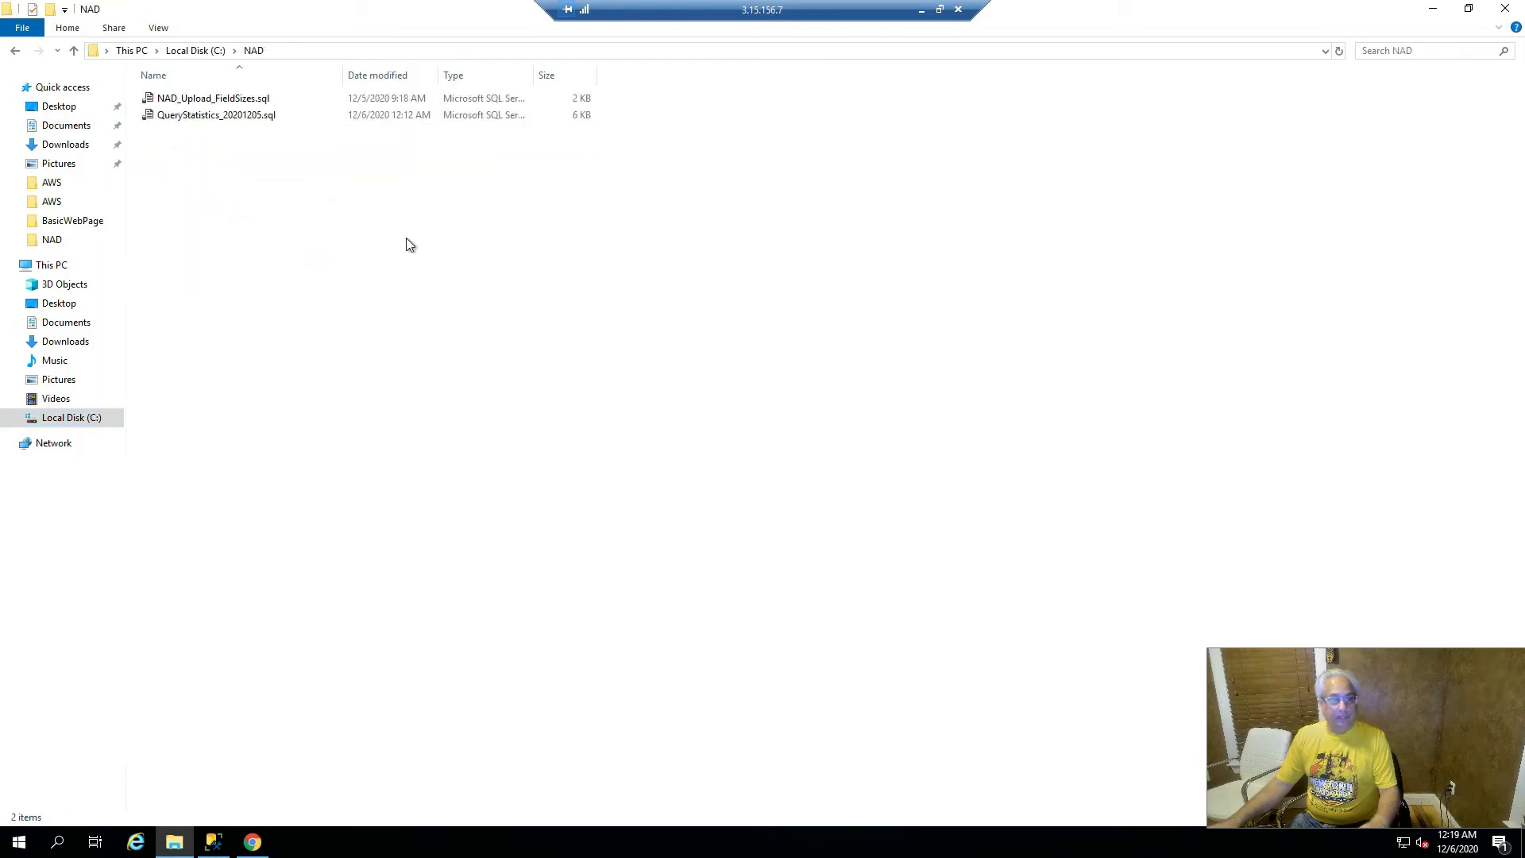
{"action": "key", "text": "ctrl+v"}
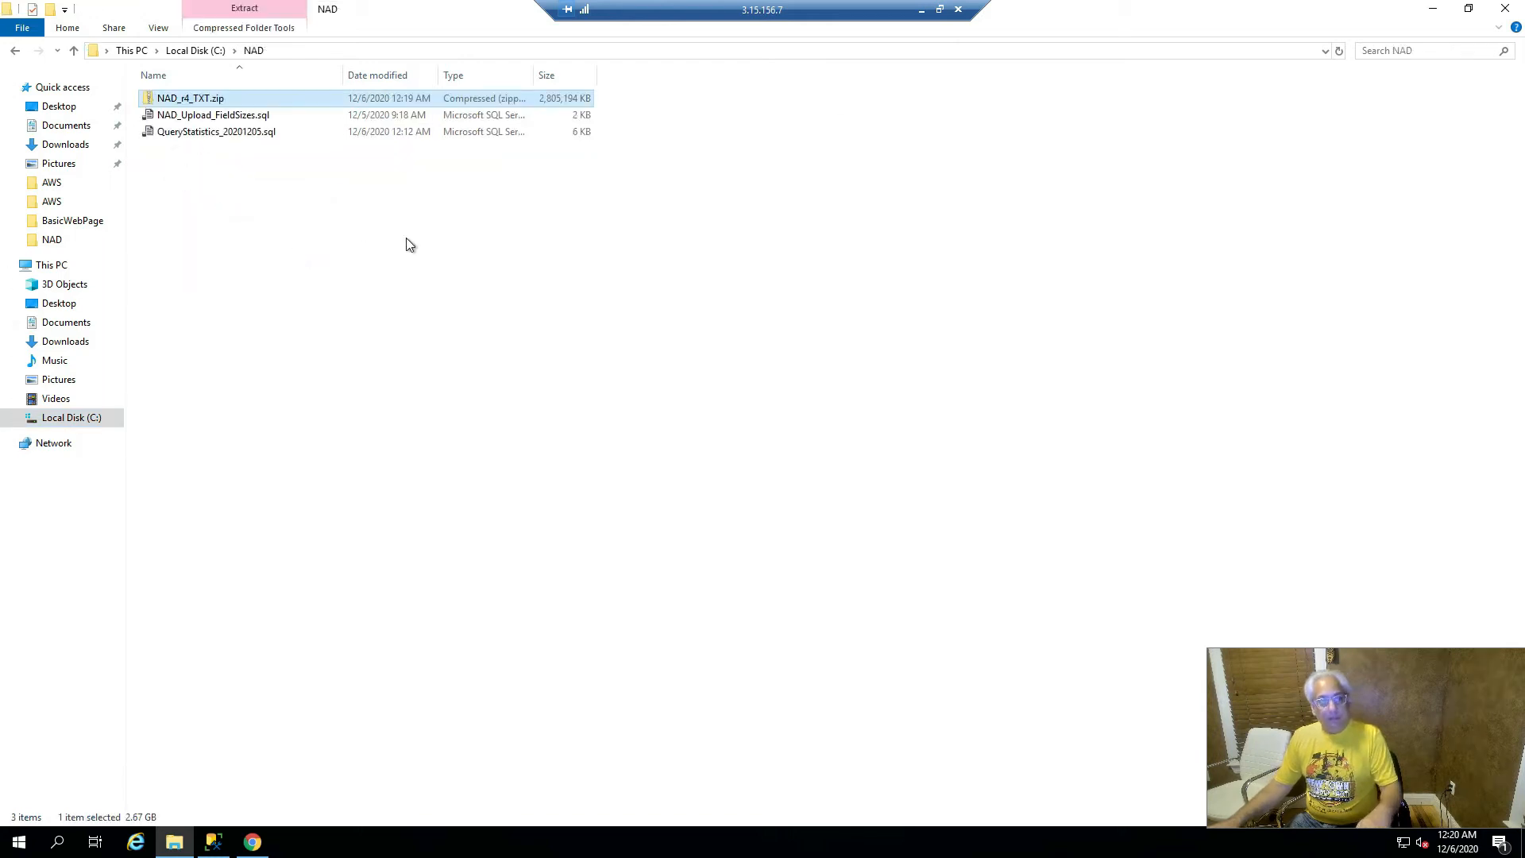
{"action": "right_click", "coordinate": [251, 97]}
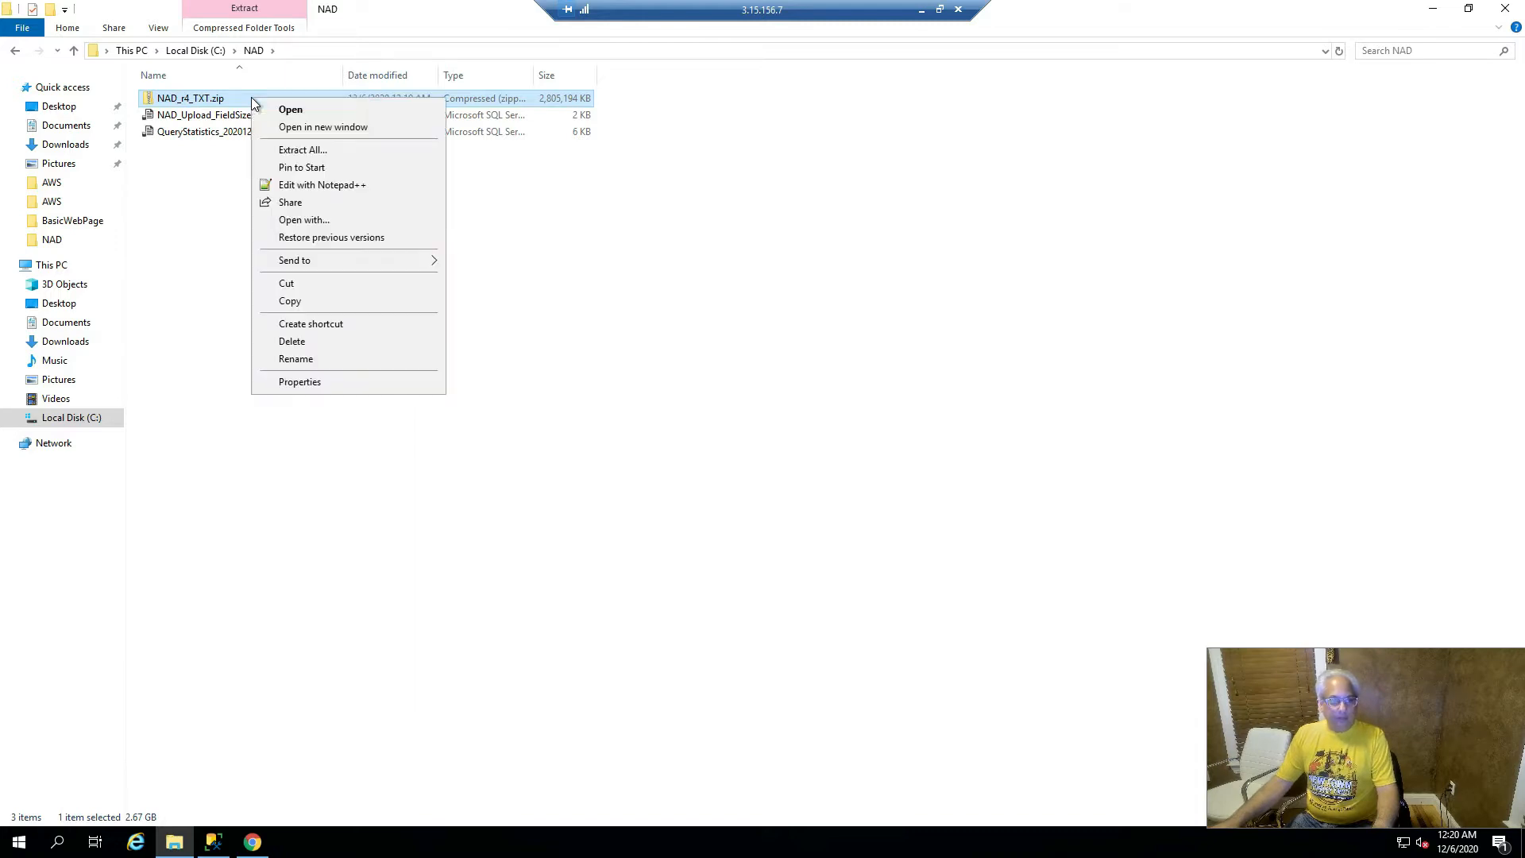
- Extract all files from NAD_r4_TXT.zip into a NAD_r4_TXT folder and check NAD_r4.txt's size
{"action": "left_click", "coordinate": [345, 151]}
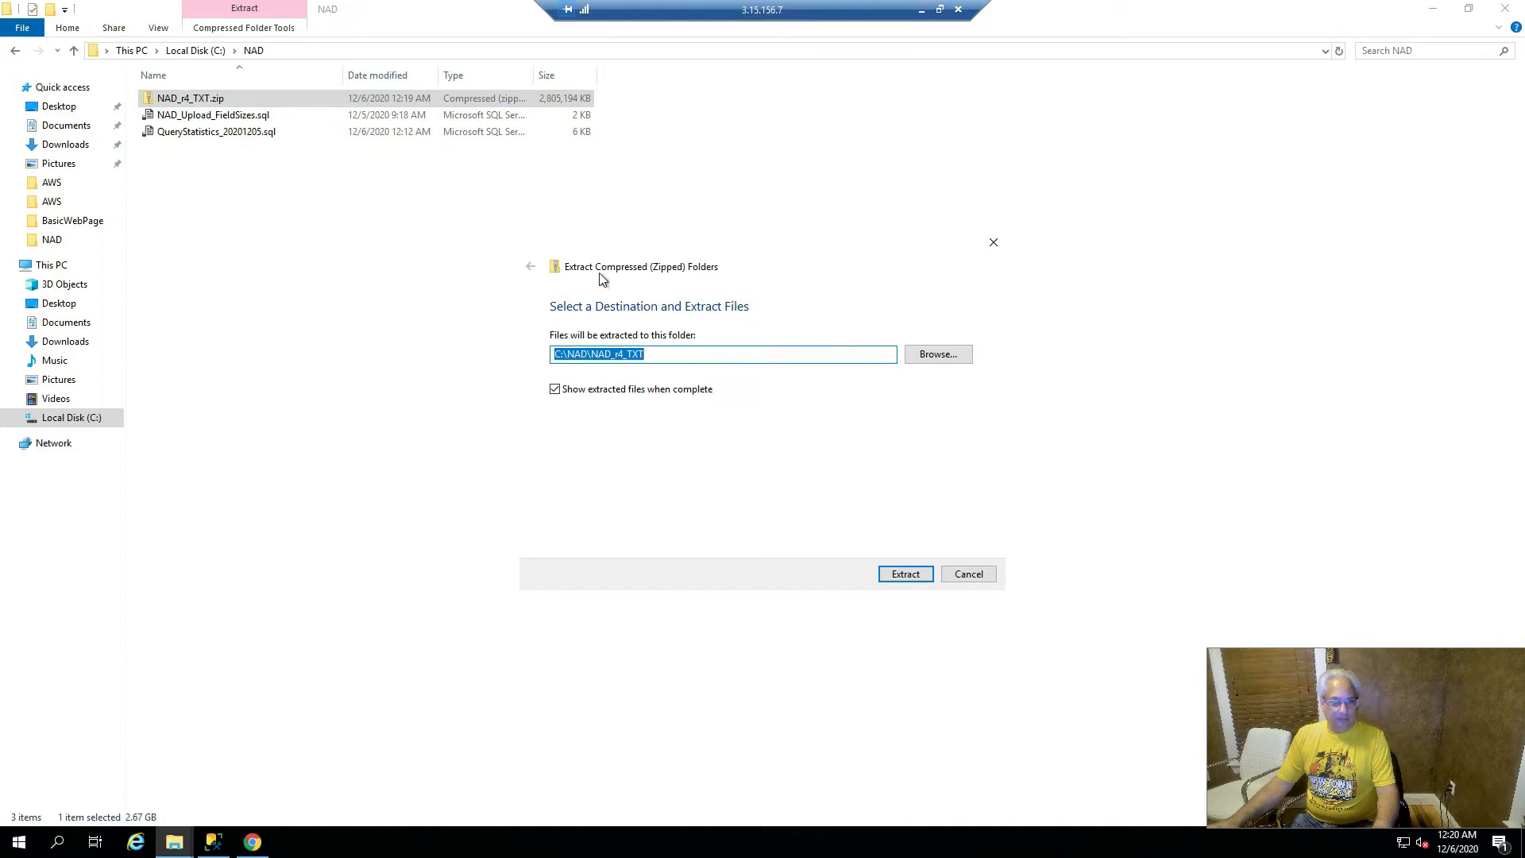
{"action": "left_click", "coordinate": [895, 579]}
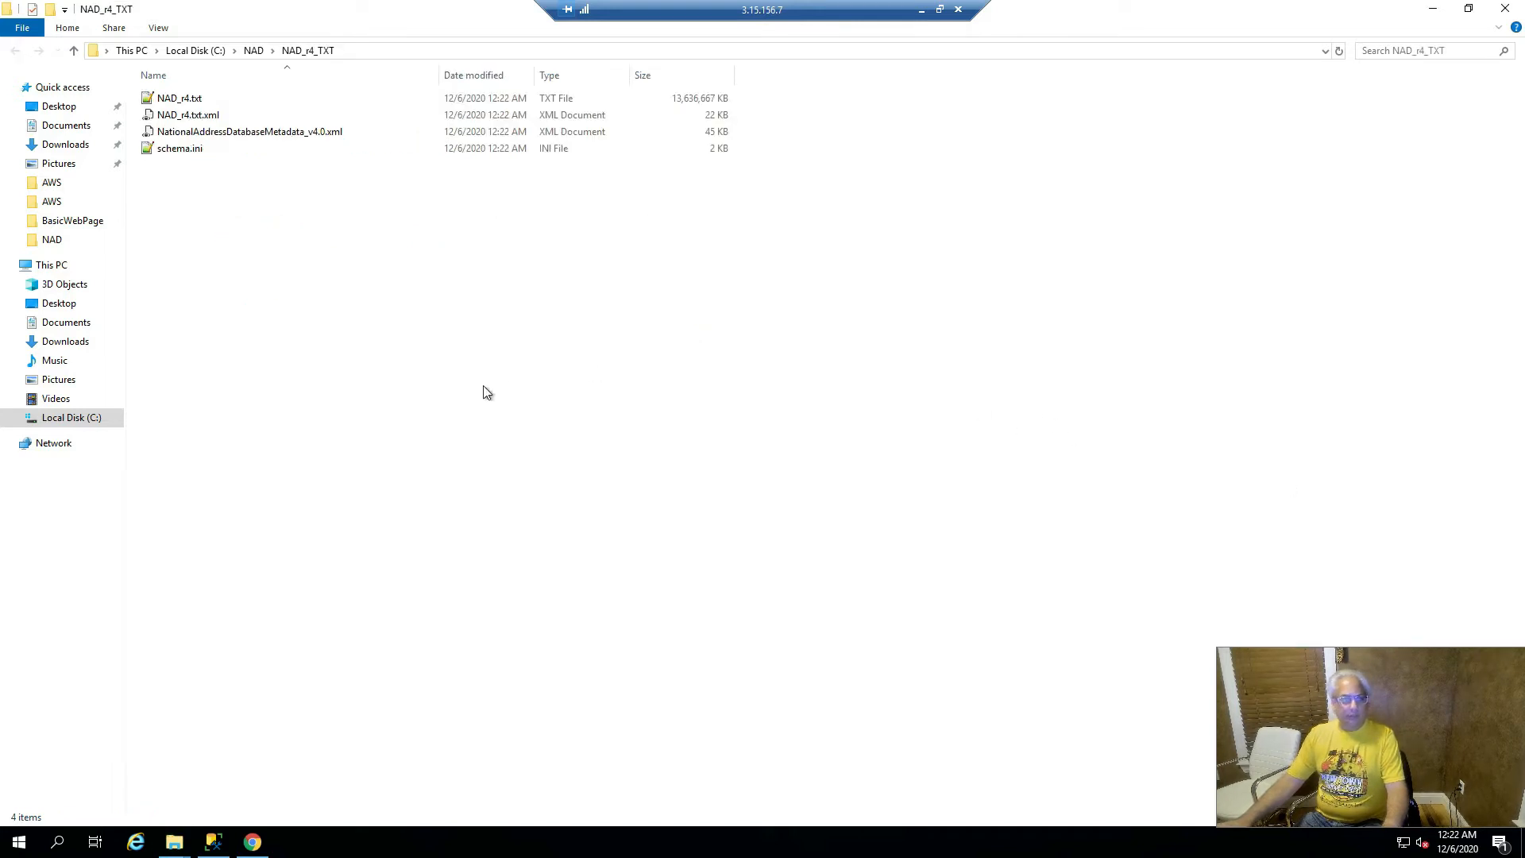
{"action": "left_click", "coordinate": [198, 97]}
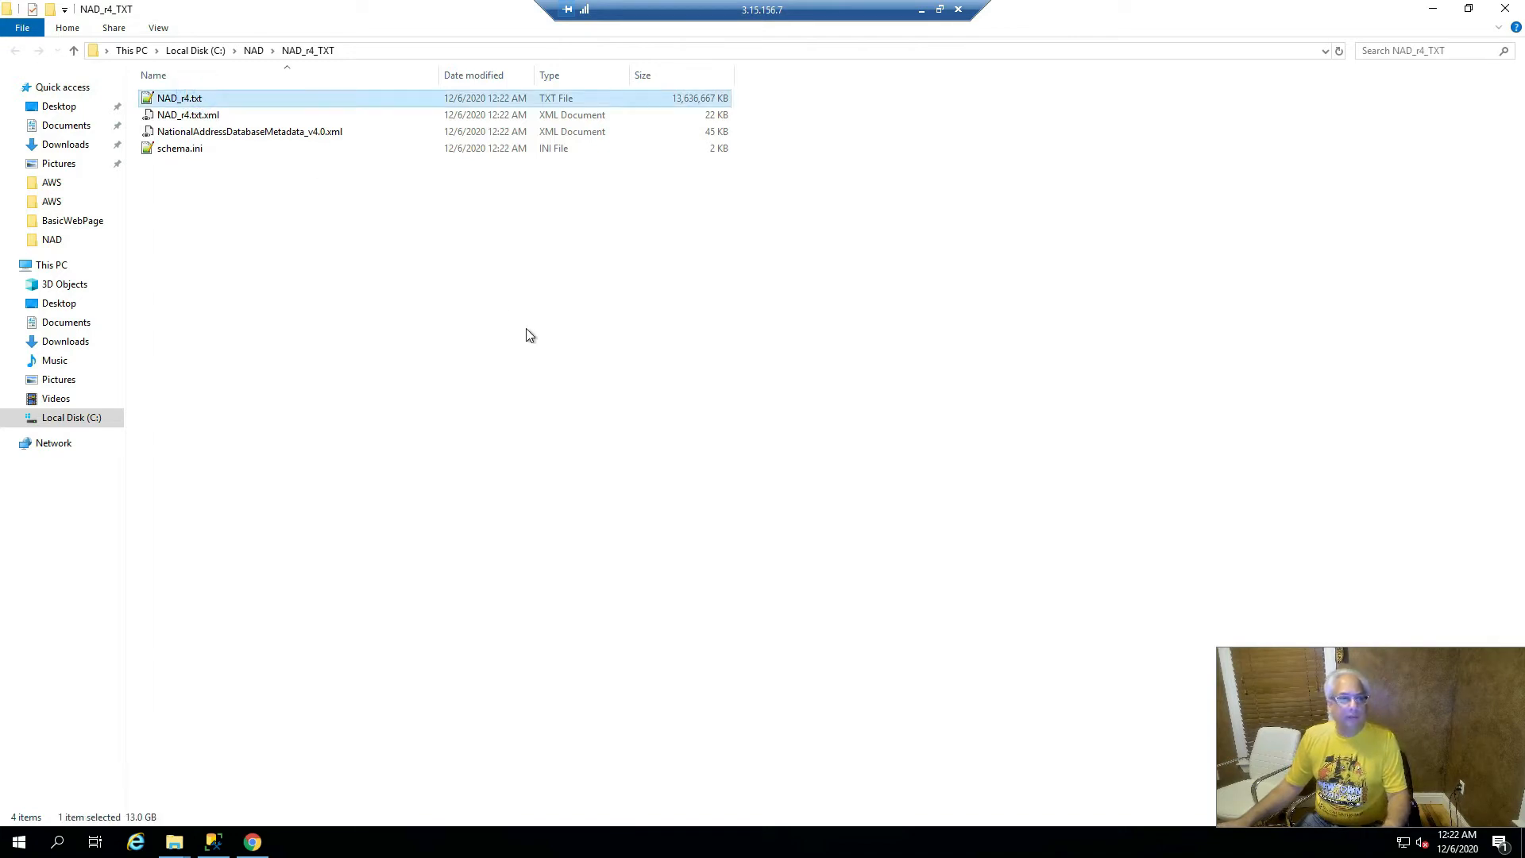
- Permanently delete NAD_r4_TXT.zip from the NAD folder
{"action": "left_click", "coordinate": [249, 51]}
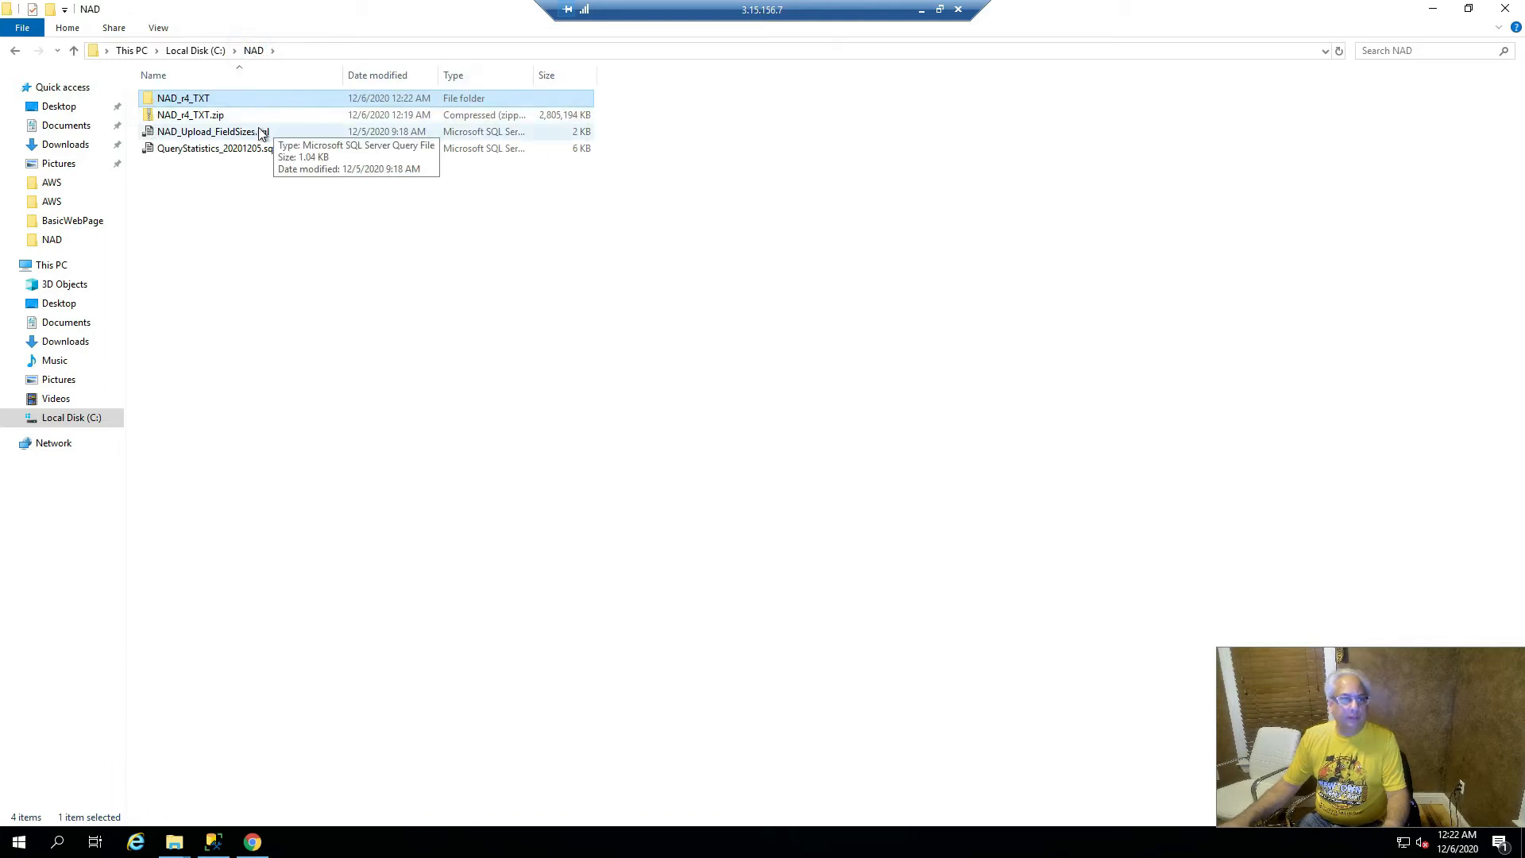
{"action": "left_click", "coordinate": [223, 115]}
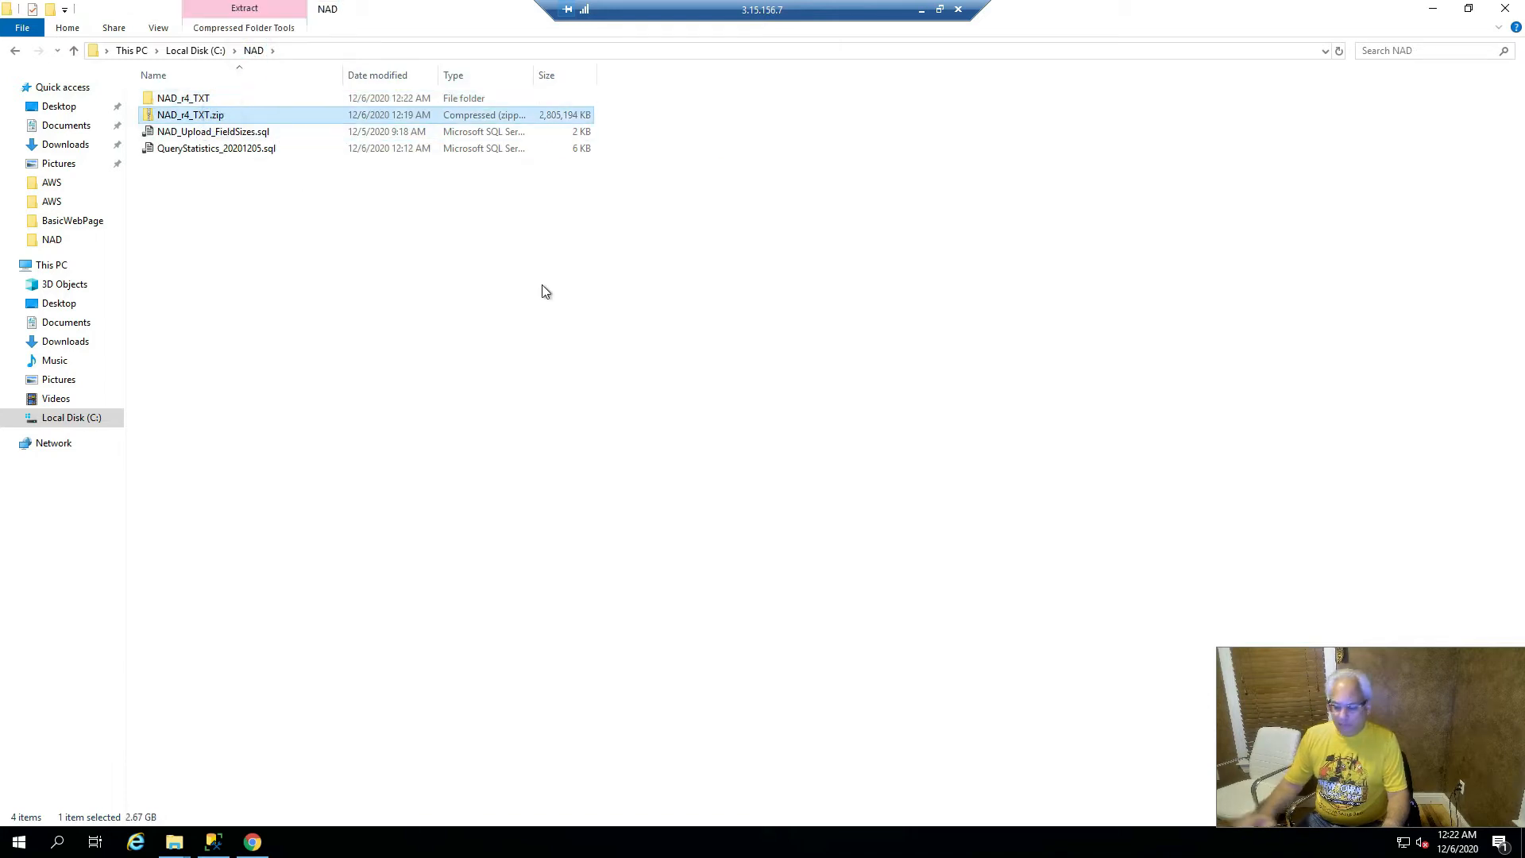
{"action": "key", "text": "shift+Delete"}
{"action": "key", "text": "Return"}
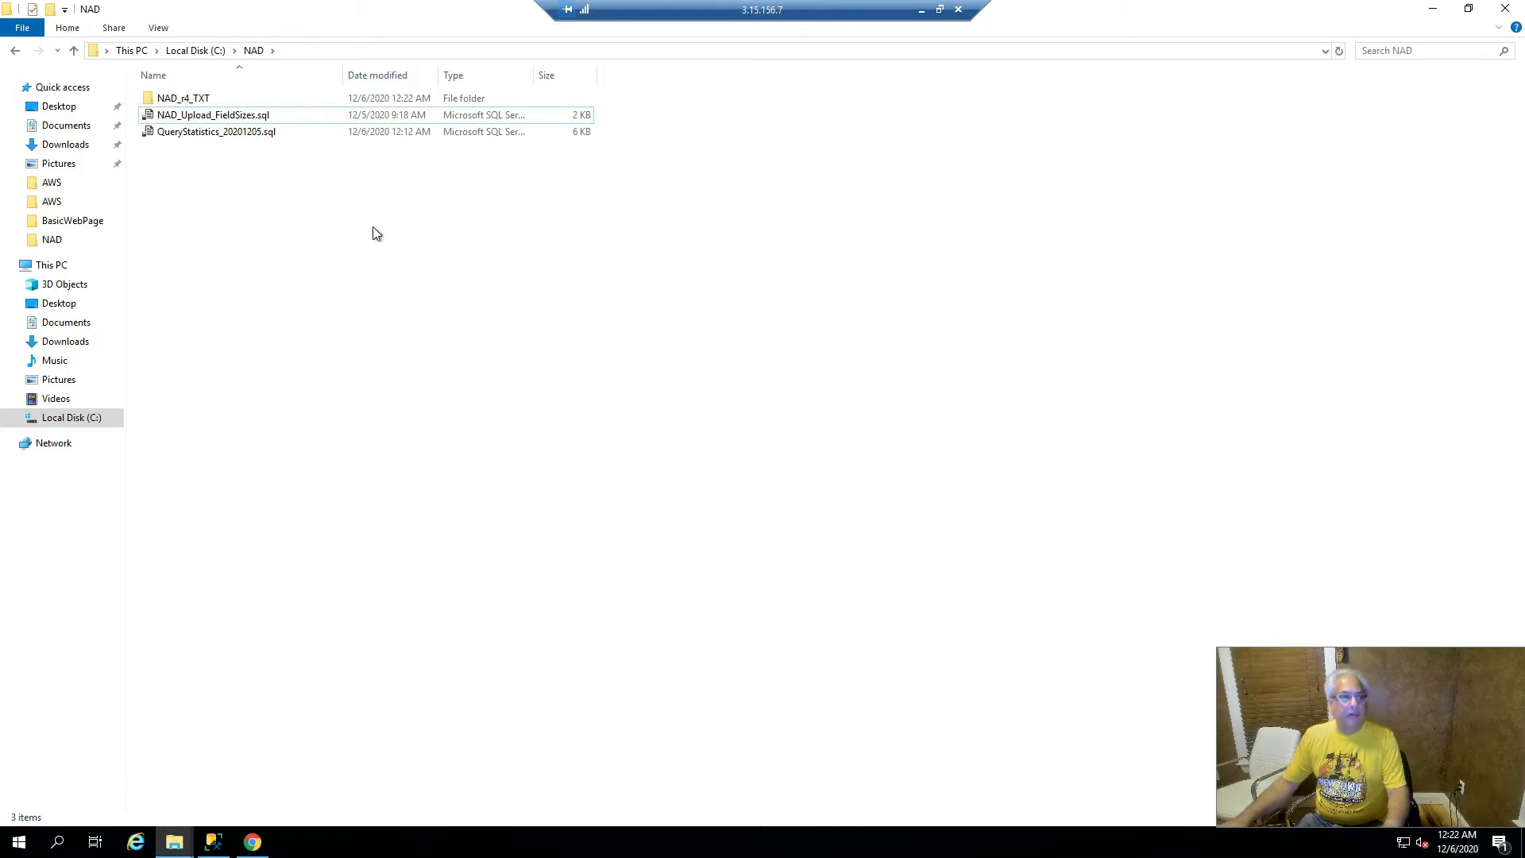
- Open the extracted C:\NAD\NAD_r4_TXT folder via This PC
{"action": "left_click", "coordinate": [50, 264]}
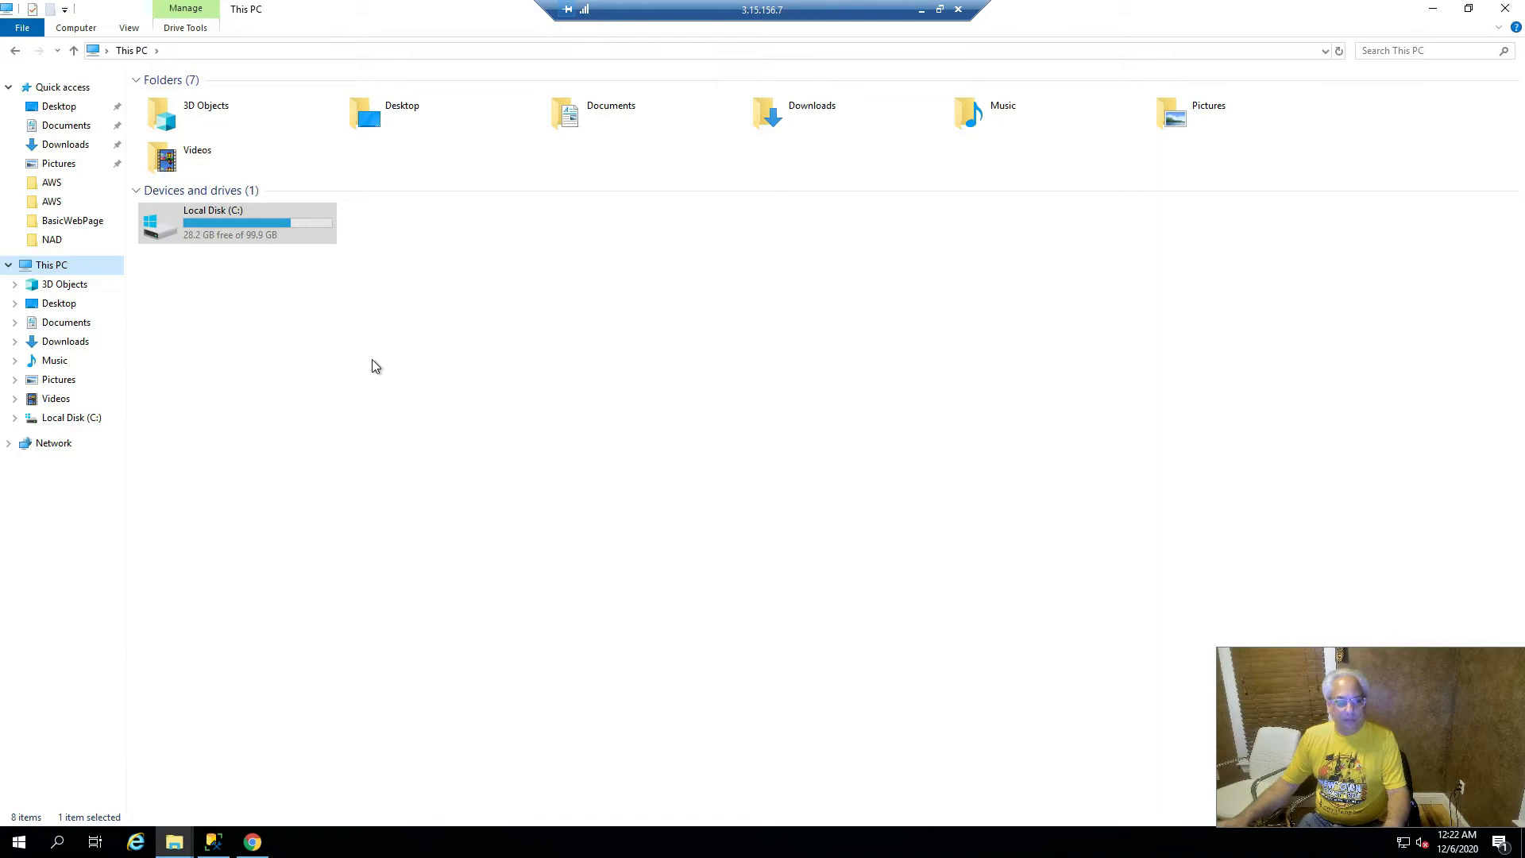
{"action": "left_click", "coordinate": [83, 415]}
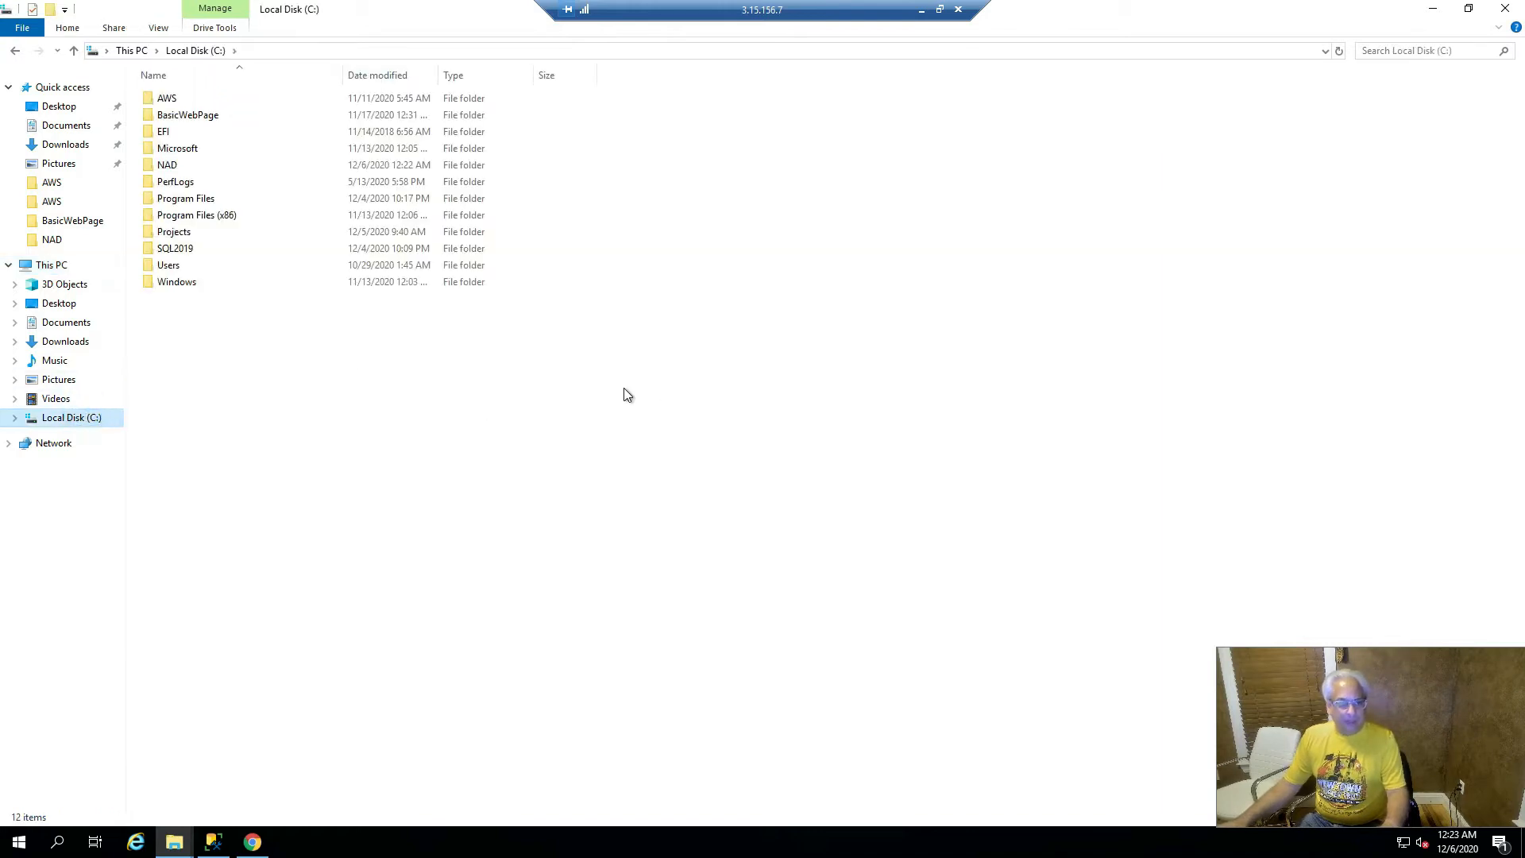
{"action": "double_click", "coordinate": [195, 165]}
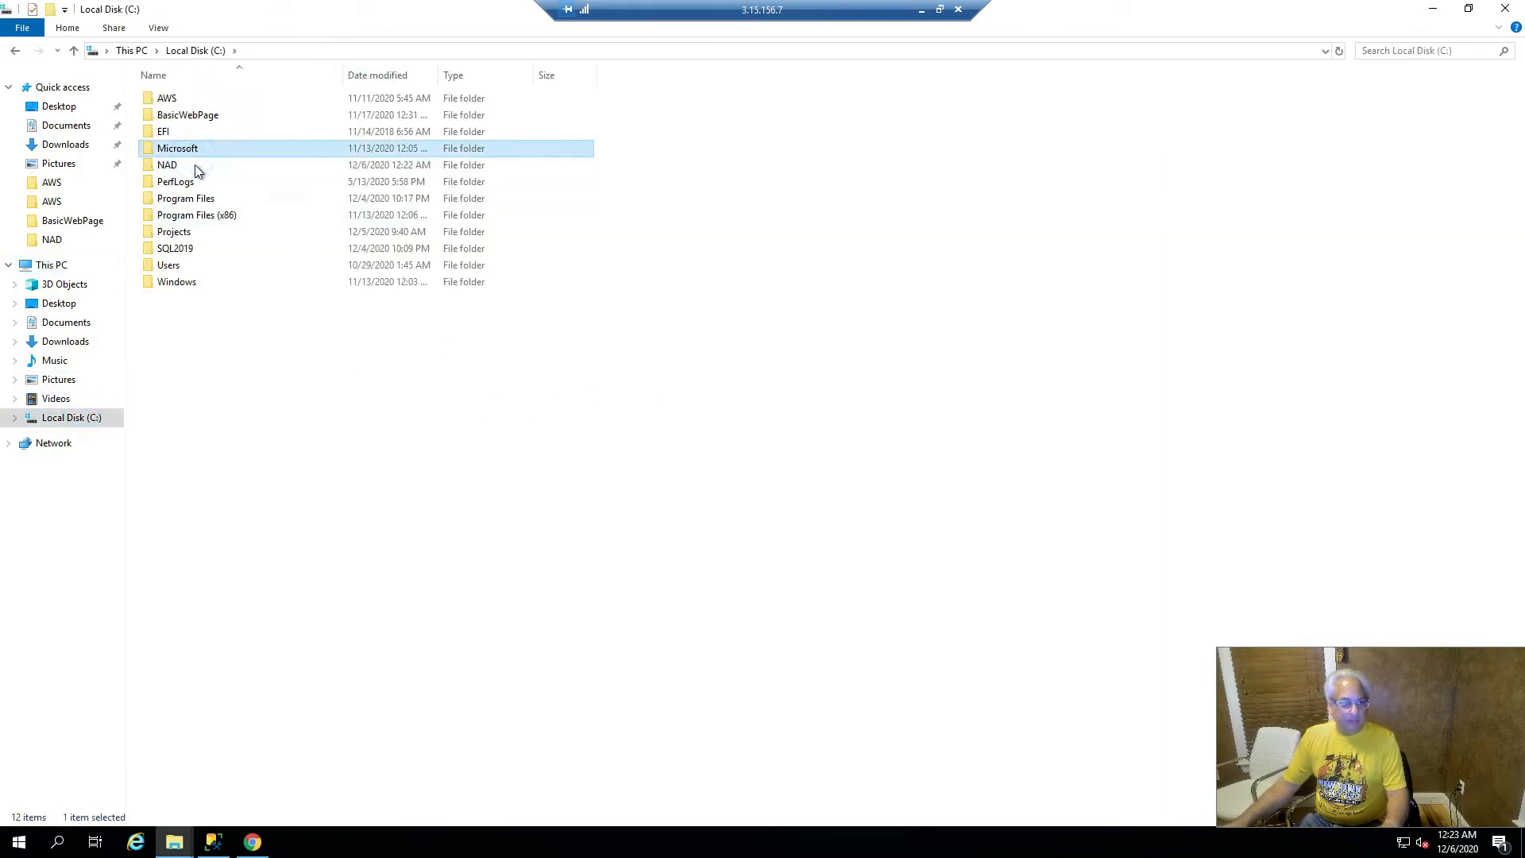
{"action": "double_click", "coordinate": [193, 98]}
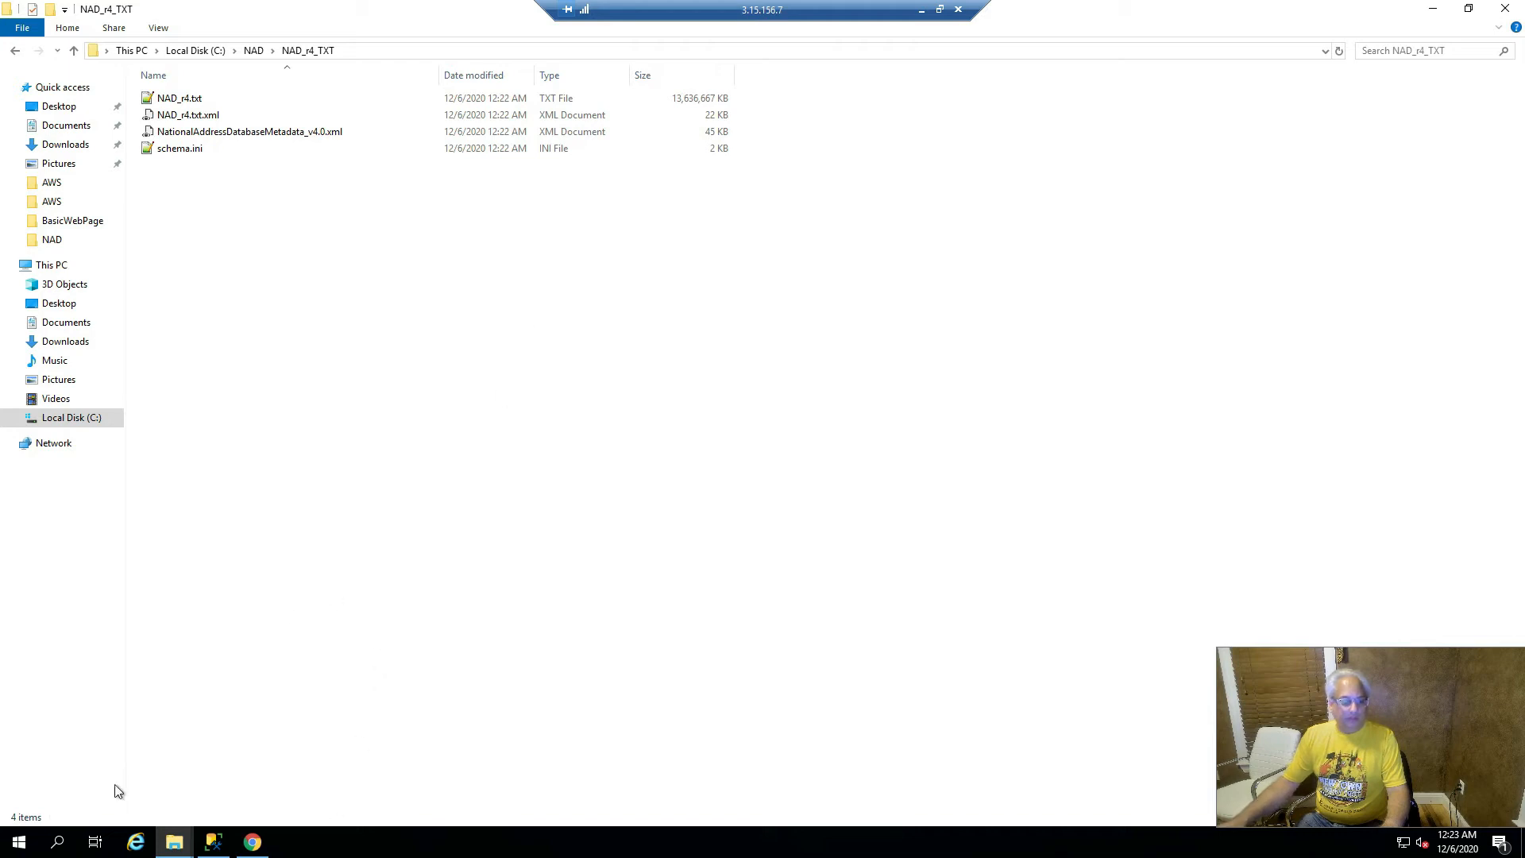
- Create a new database named rawNAD under the server's Databases node
{"action": "left_click", "coordinate": [220, 847]}
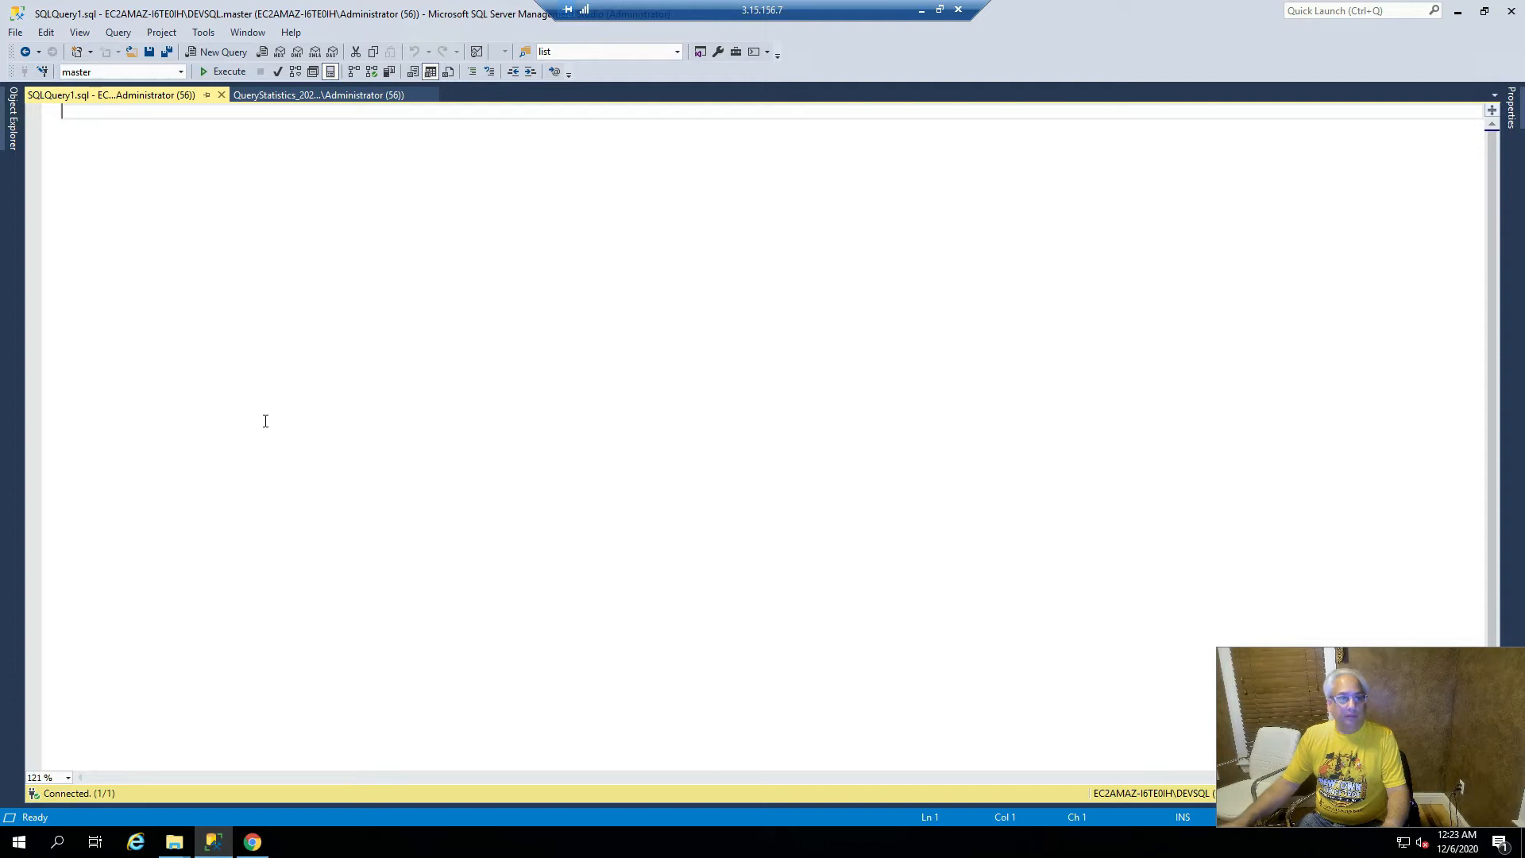
{"action": "left_click", "coordinate": [14, 103]}
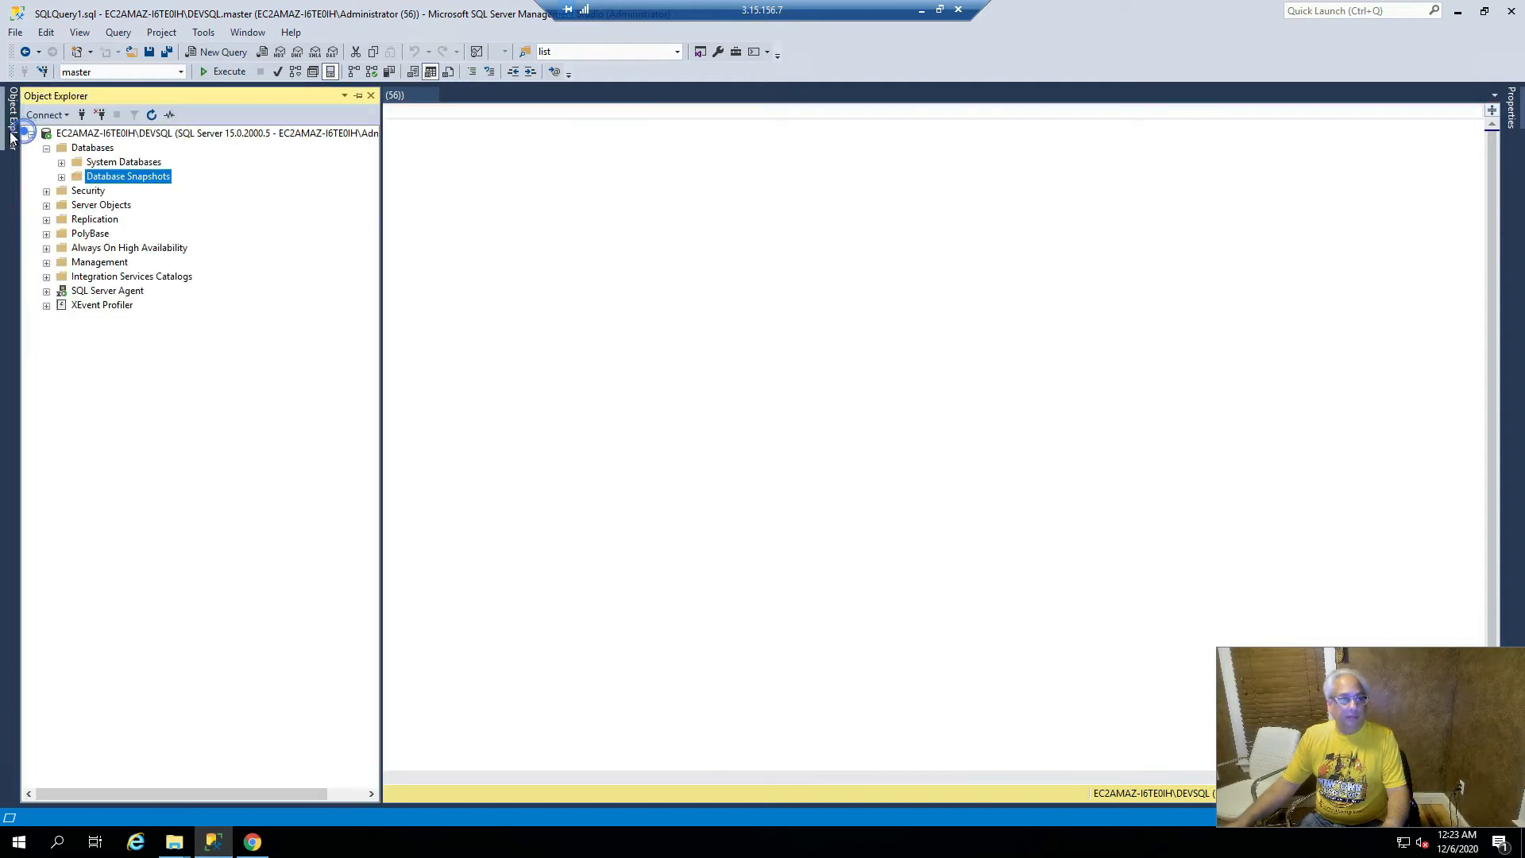
{"action": "right_click", "coordinate": [99, 152]}
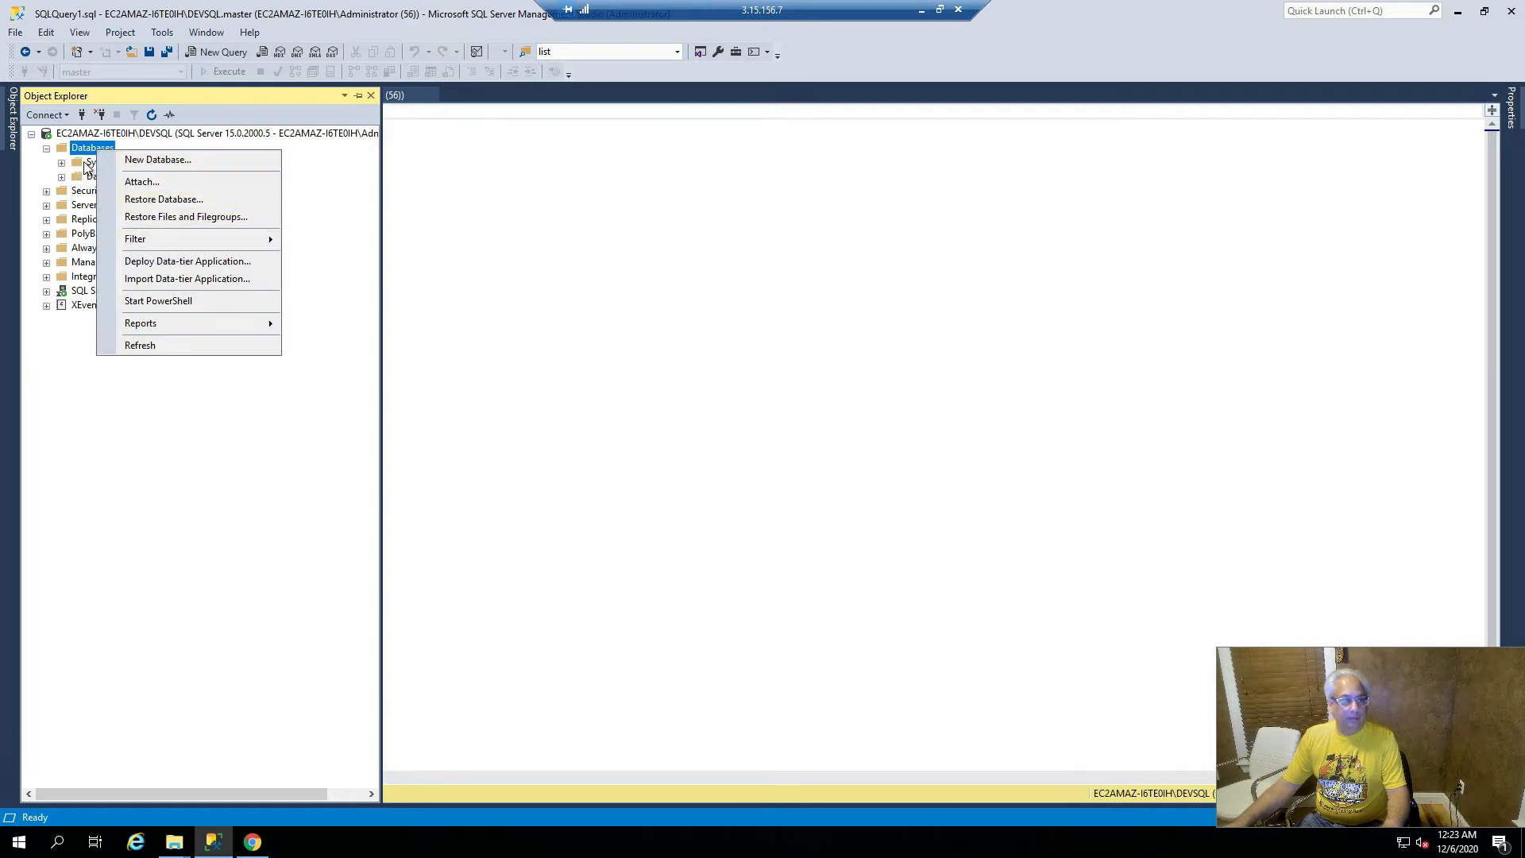
{"action": "left_click", "coordinate": [86, 166]}
{"action": "left_click", "coordinate": [100, 150]}
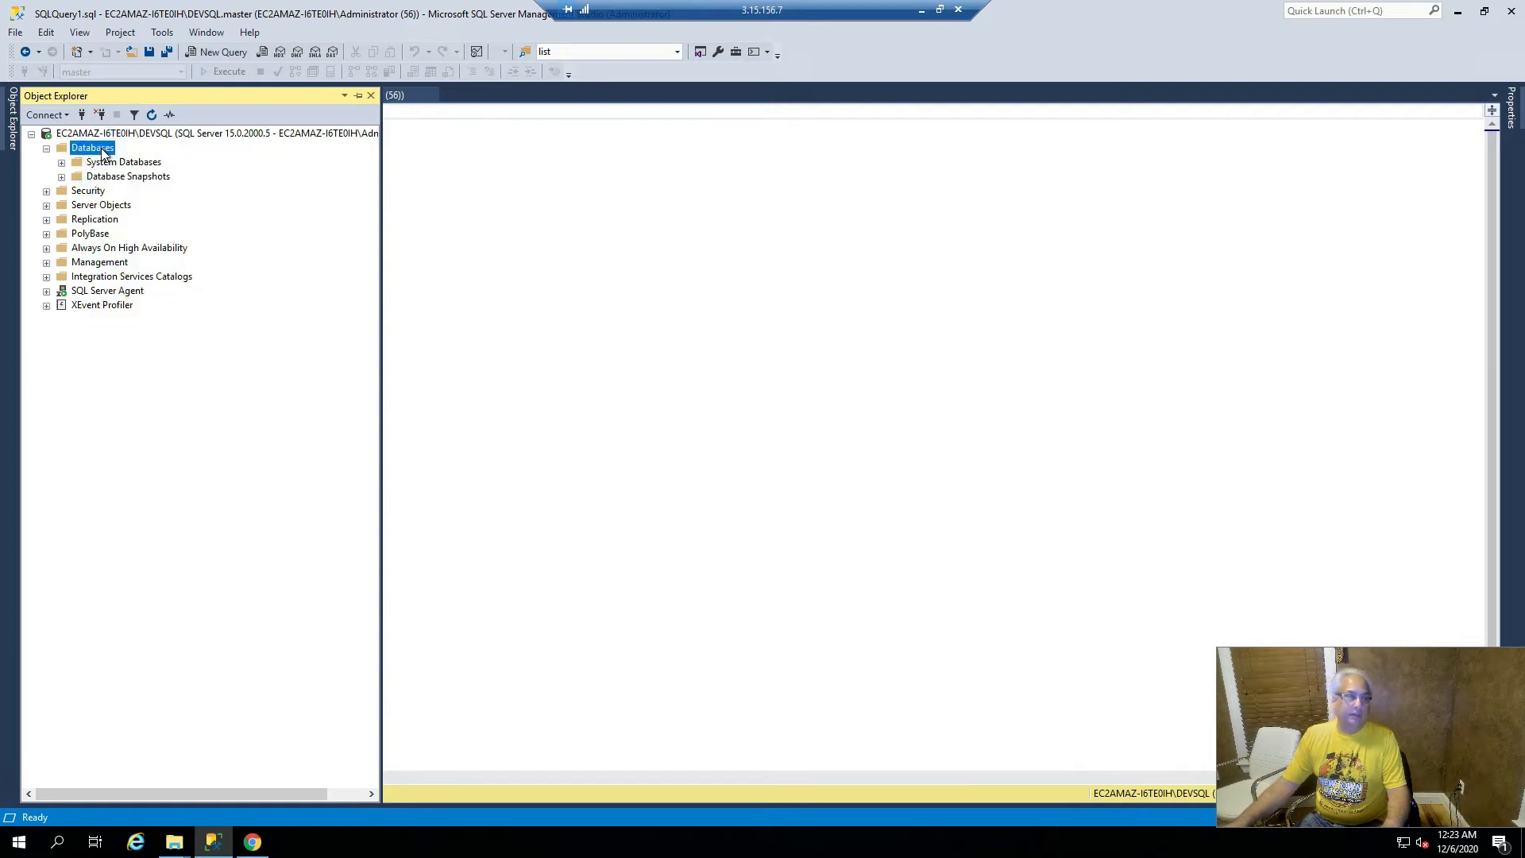
{"action": "right_click", "coordinate": [102, 153]}
{"action": "left_click", "coordinate": [182, 157]}
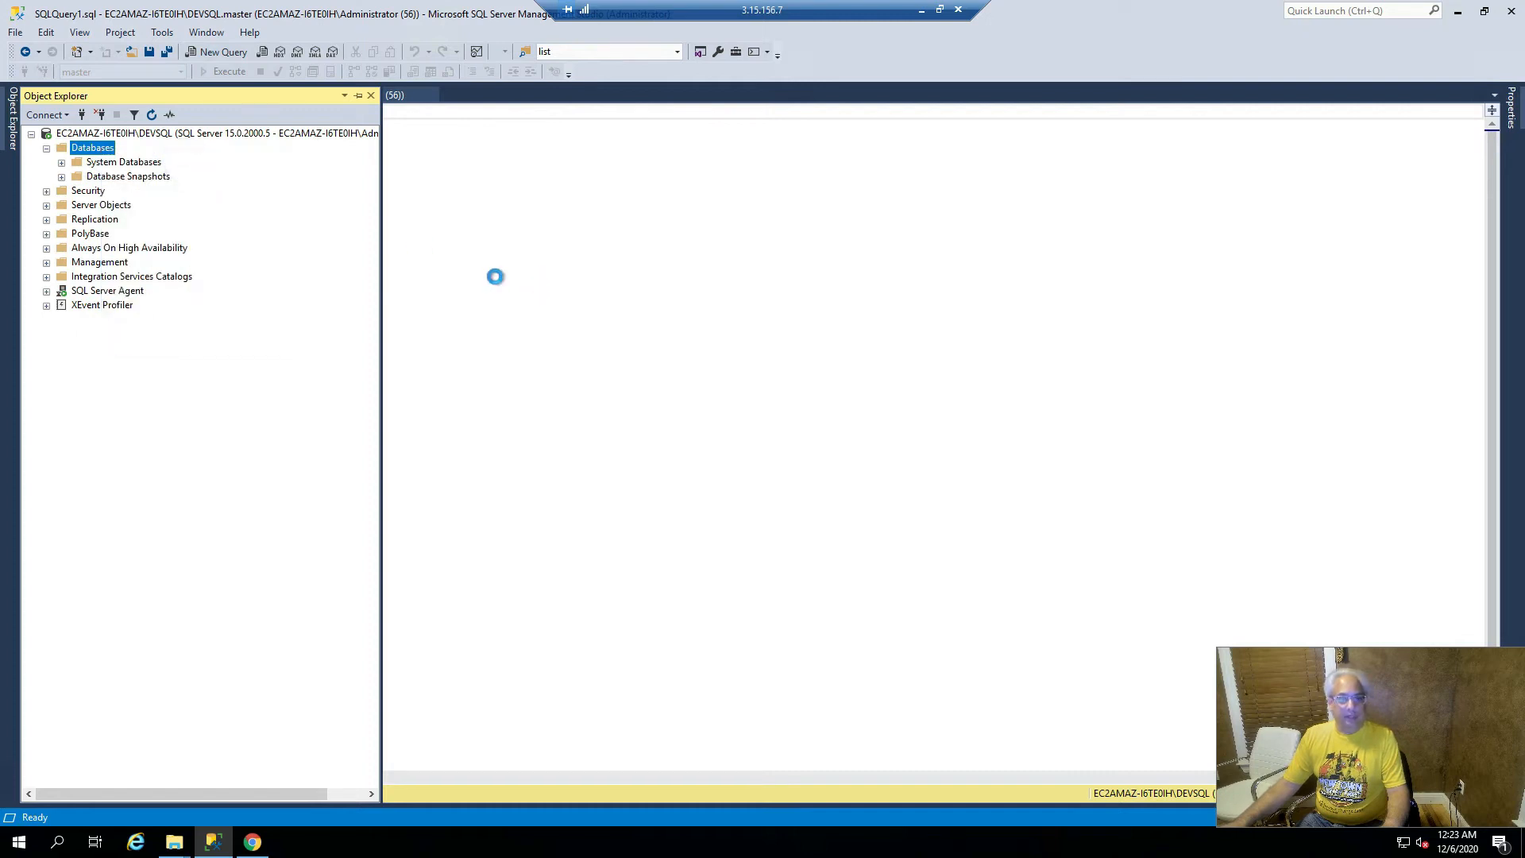
{"action": "type", "text": "NAD"}
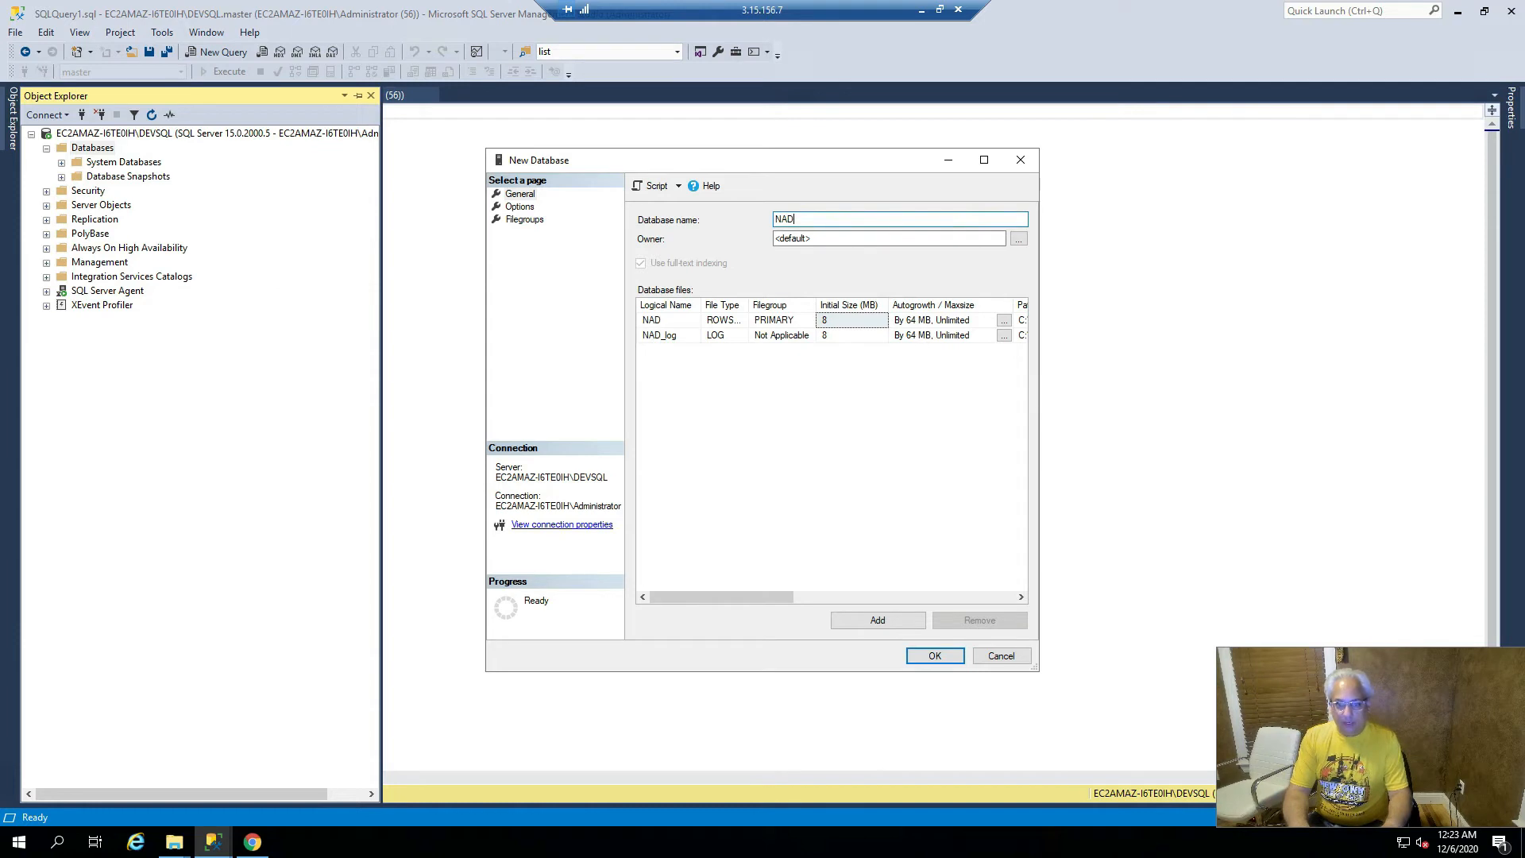
{"action": "type", "text": "RAW"}
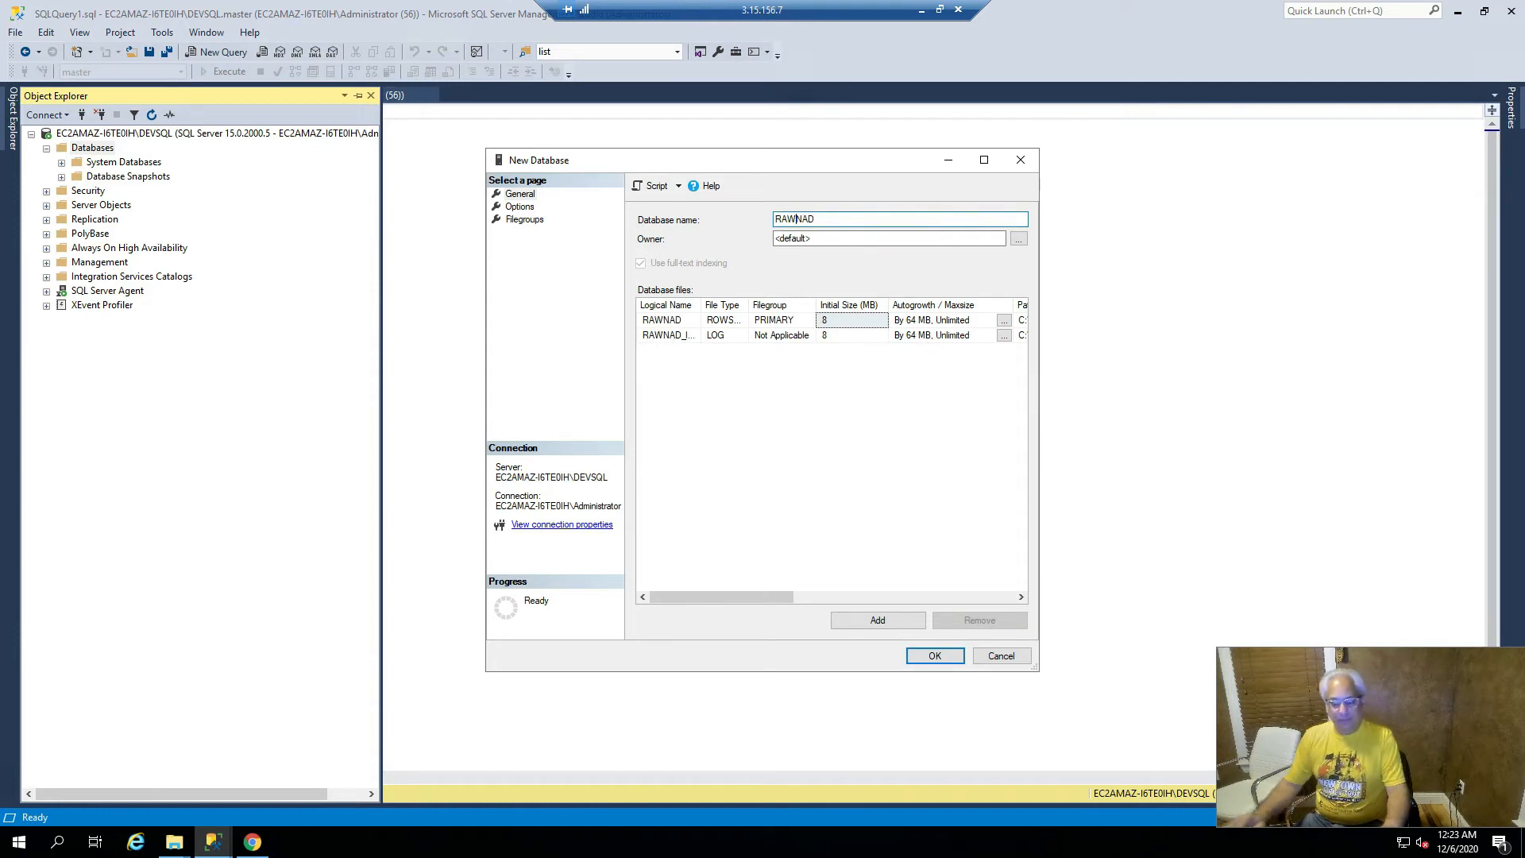
{"action": "key", "text": "BackSpace"}
{"action": "key", "text": "BackSpace"}
{"action": "key", "text": "BackSpace"}
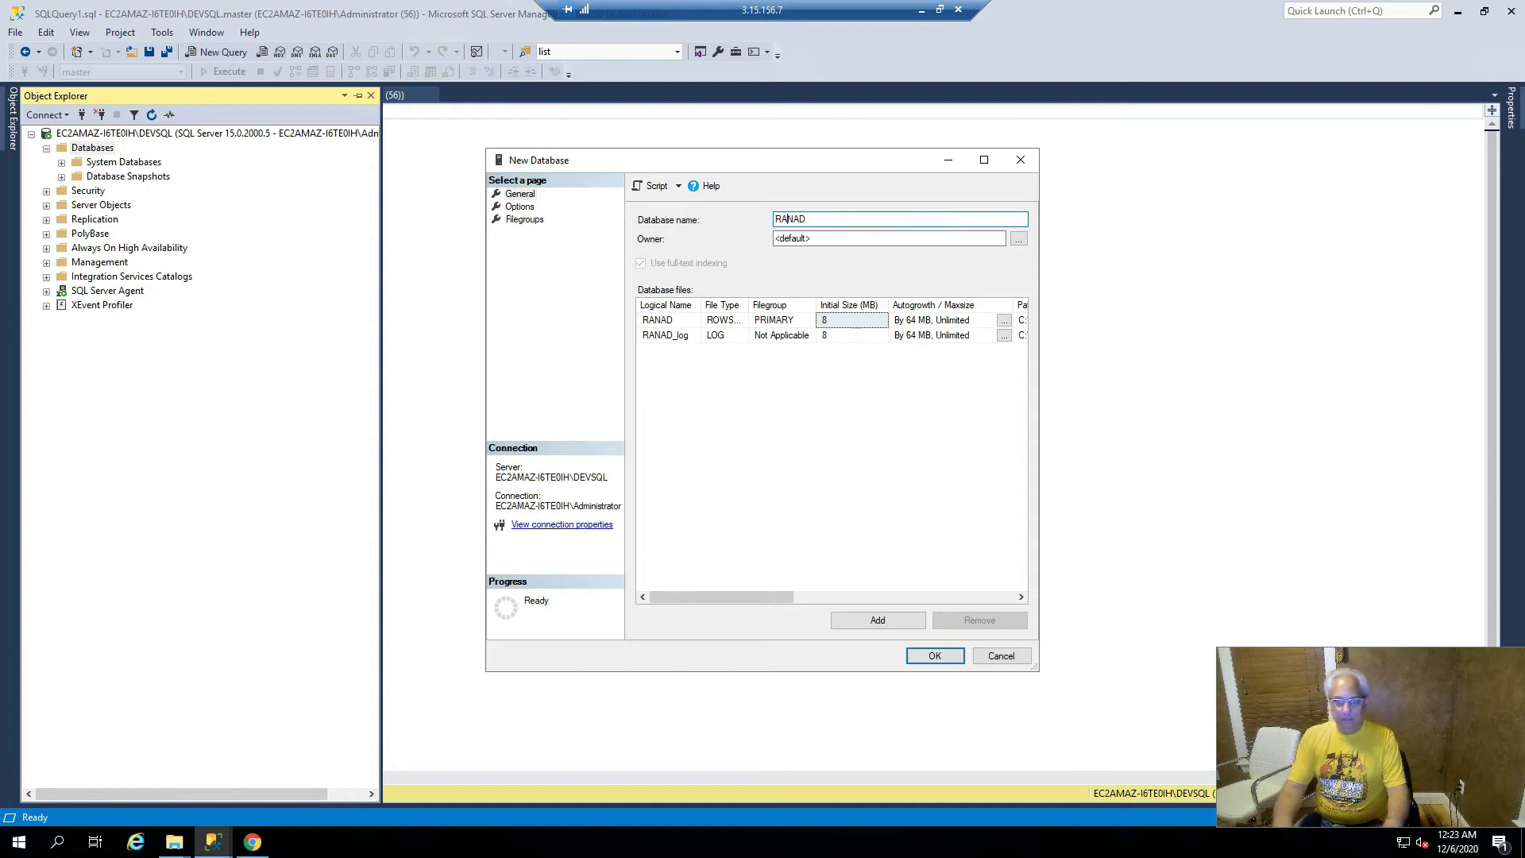
{"action": "type", "text": "raw"}
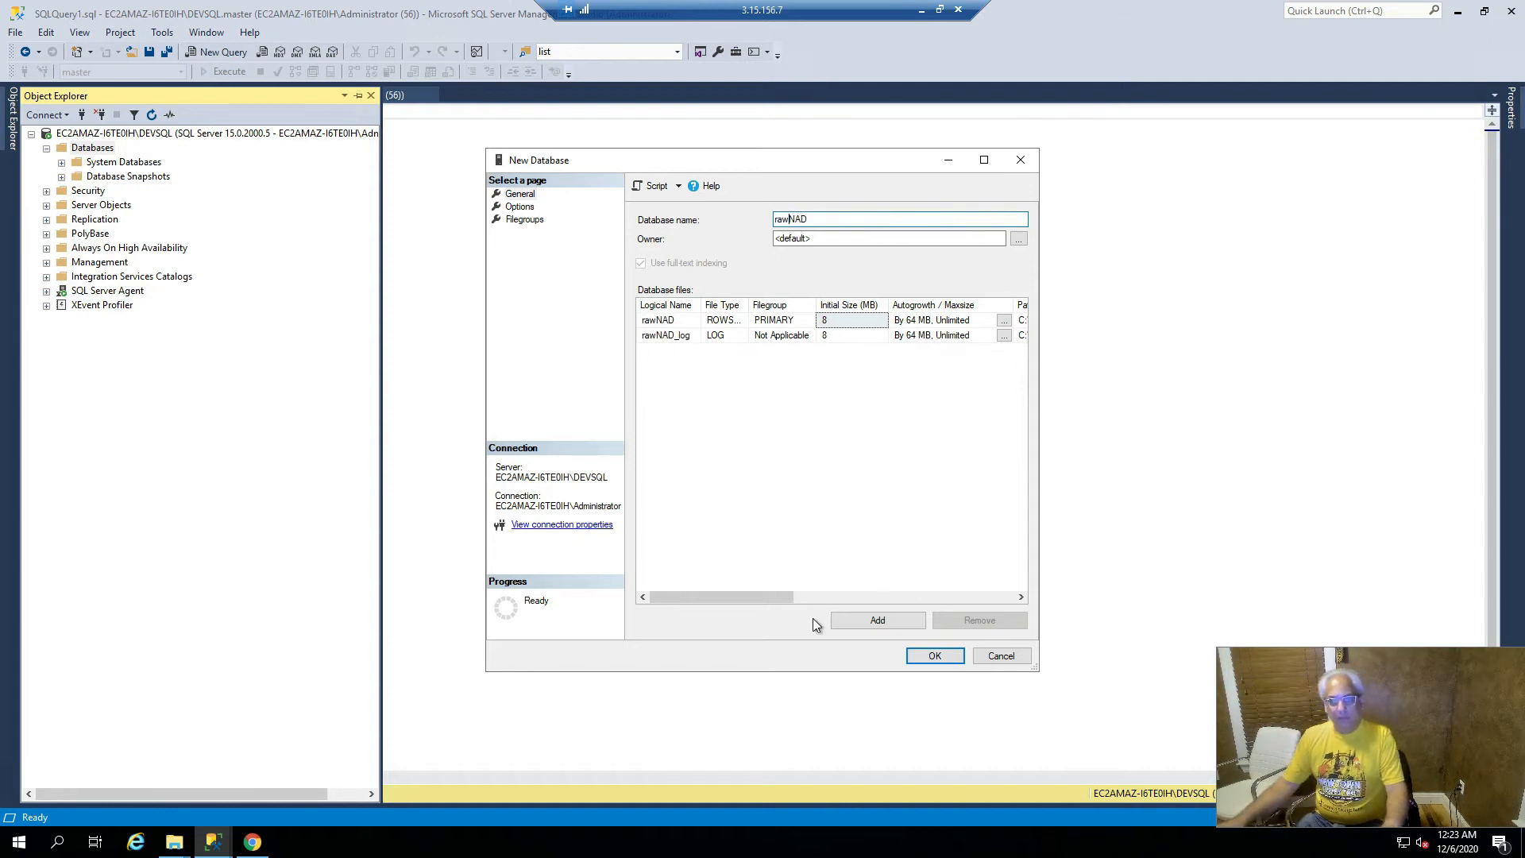
{"action": "left_click", "coordinate": [936, 656]}
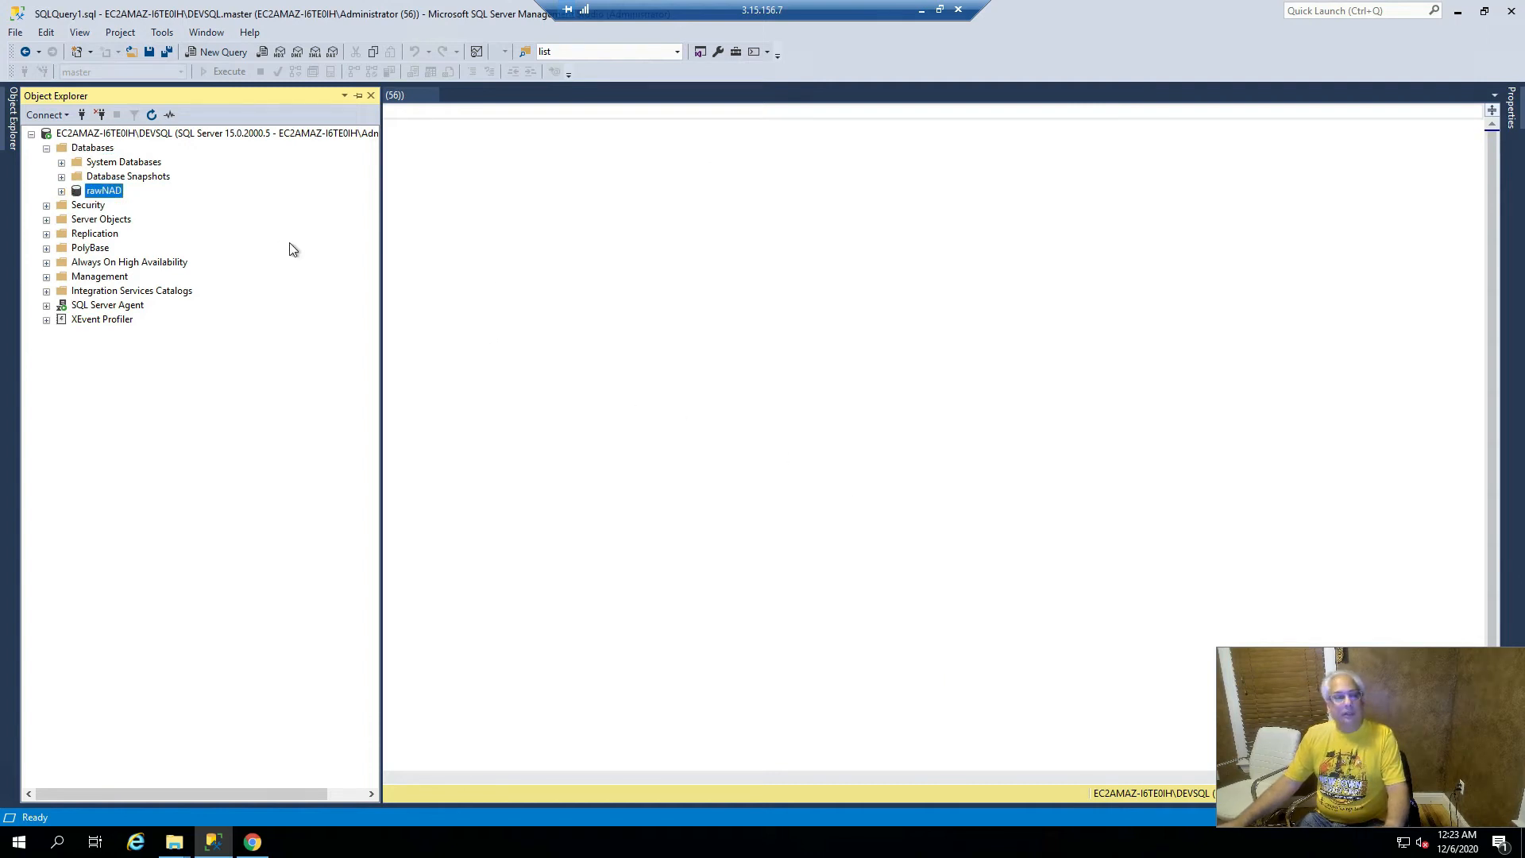
- Launch the Import Data wizard from rawNAD's Tasks menu
{"action": "right_click", "coordinate": [100, 192]}
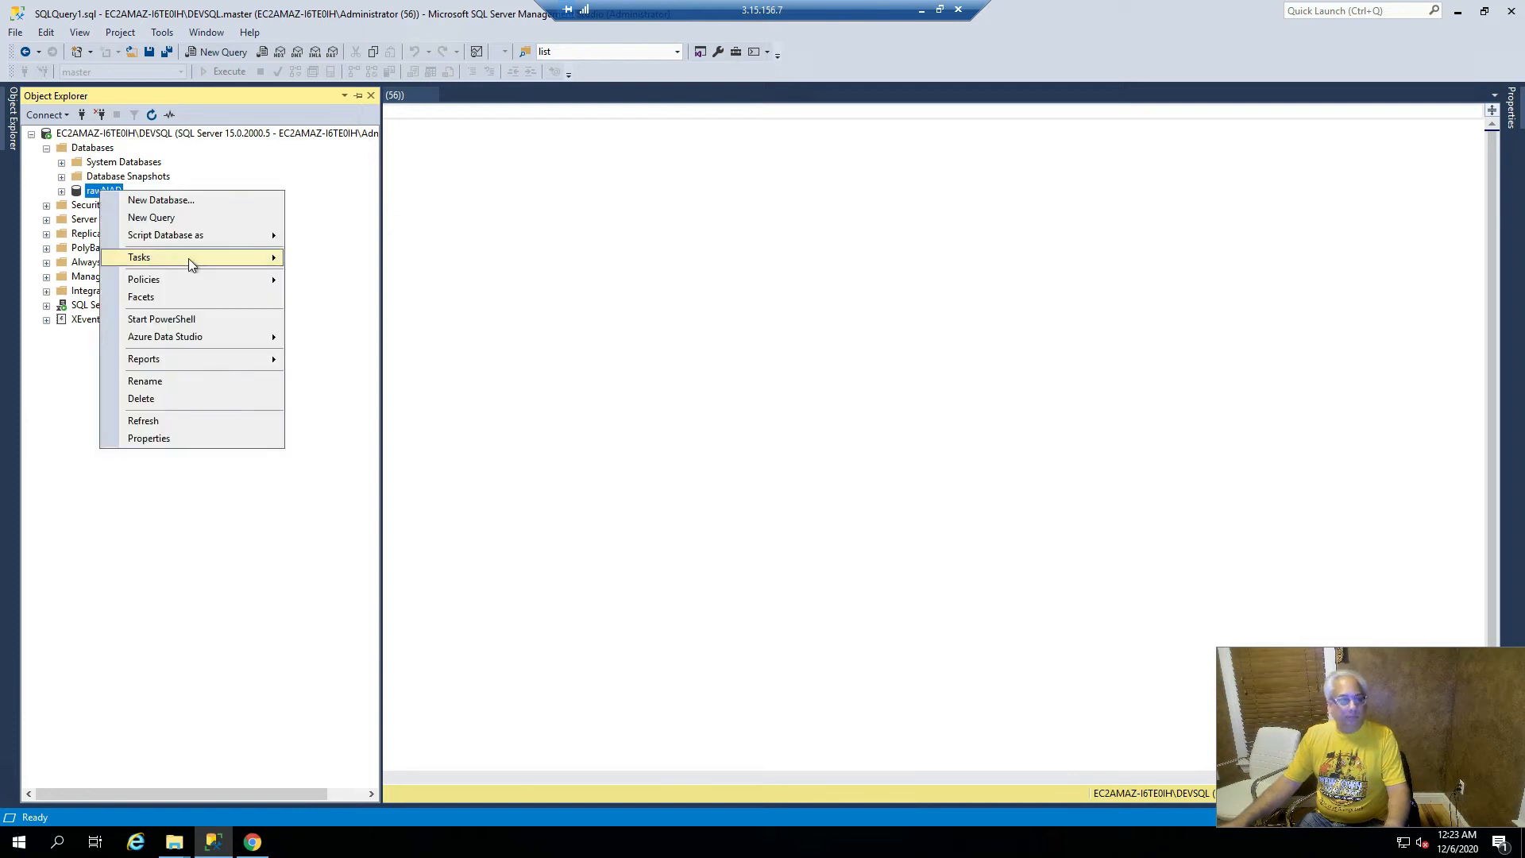
{"action": "mouse_move", "coordinate": [193, 263]}
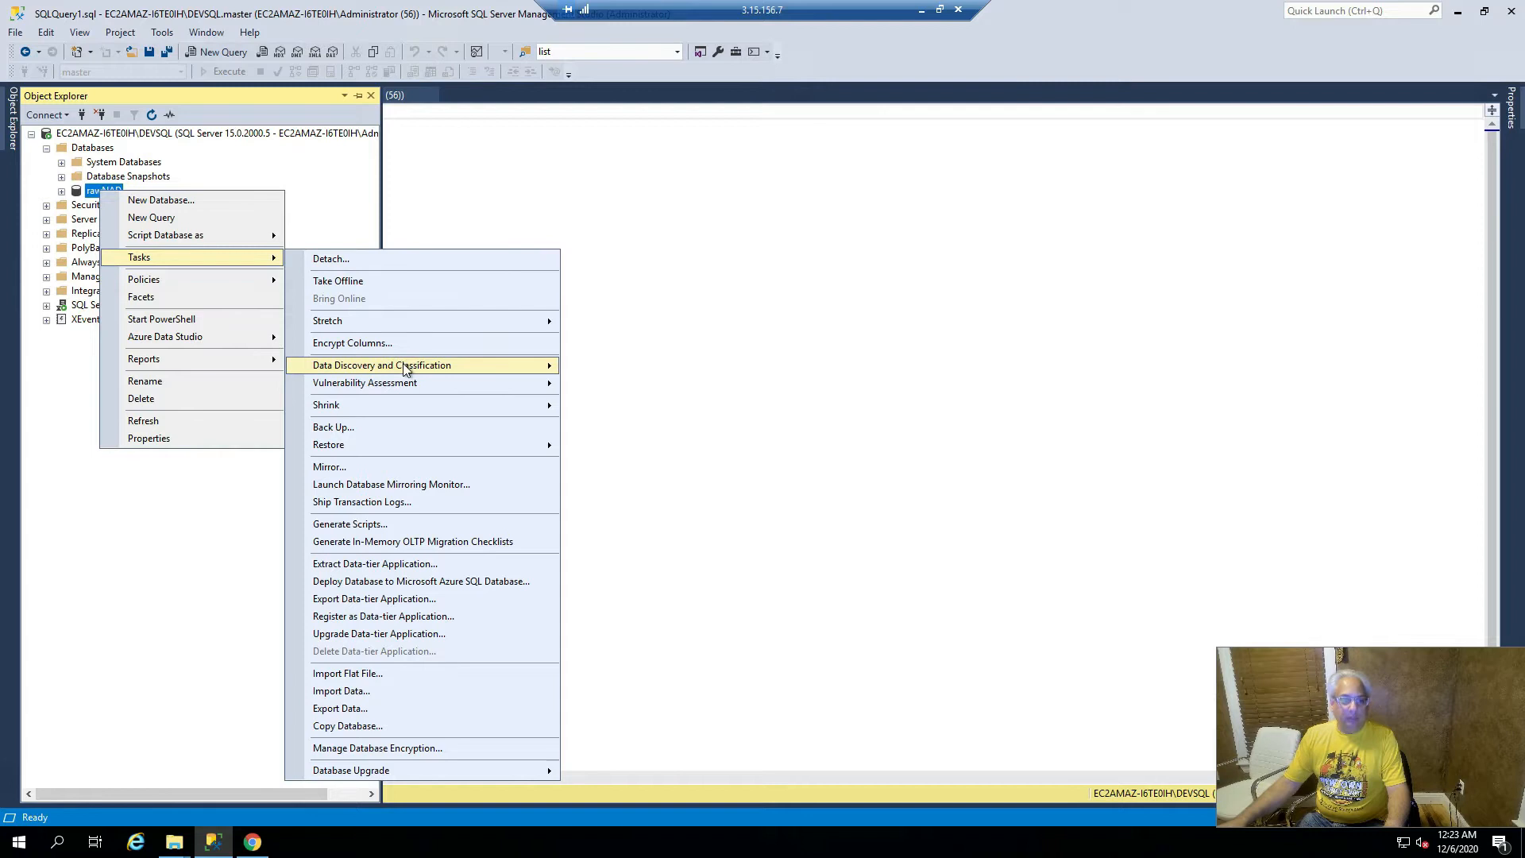
{"action": "mouse_move", "coordinate": [419, 397]}
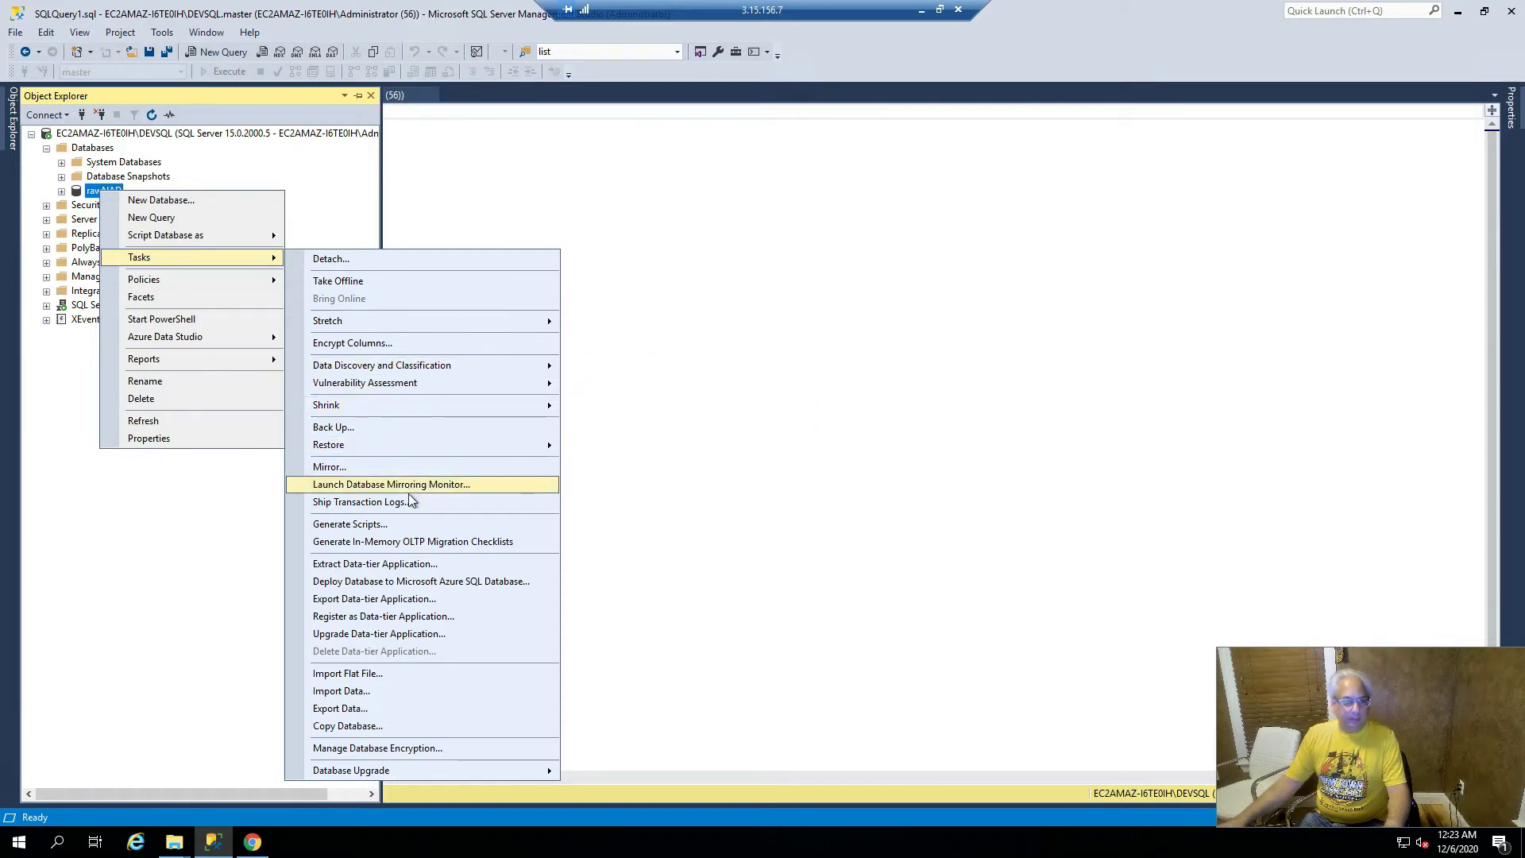
{"action": "left_click", "coordinate": [426, 693]}
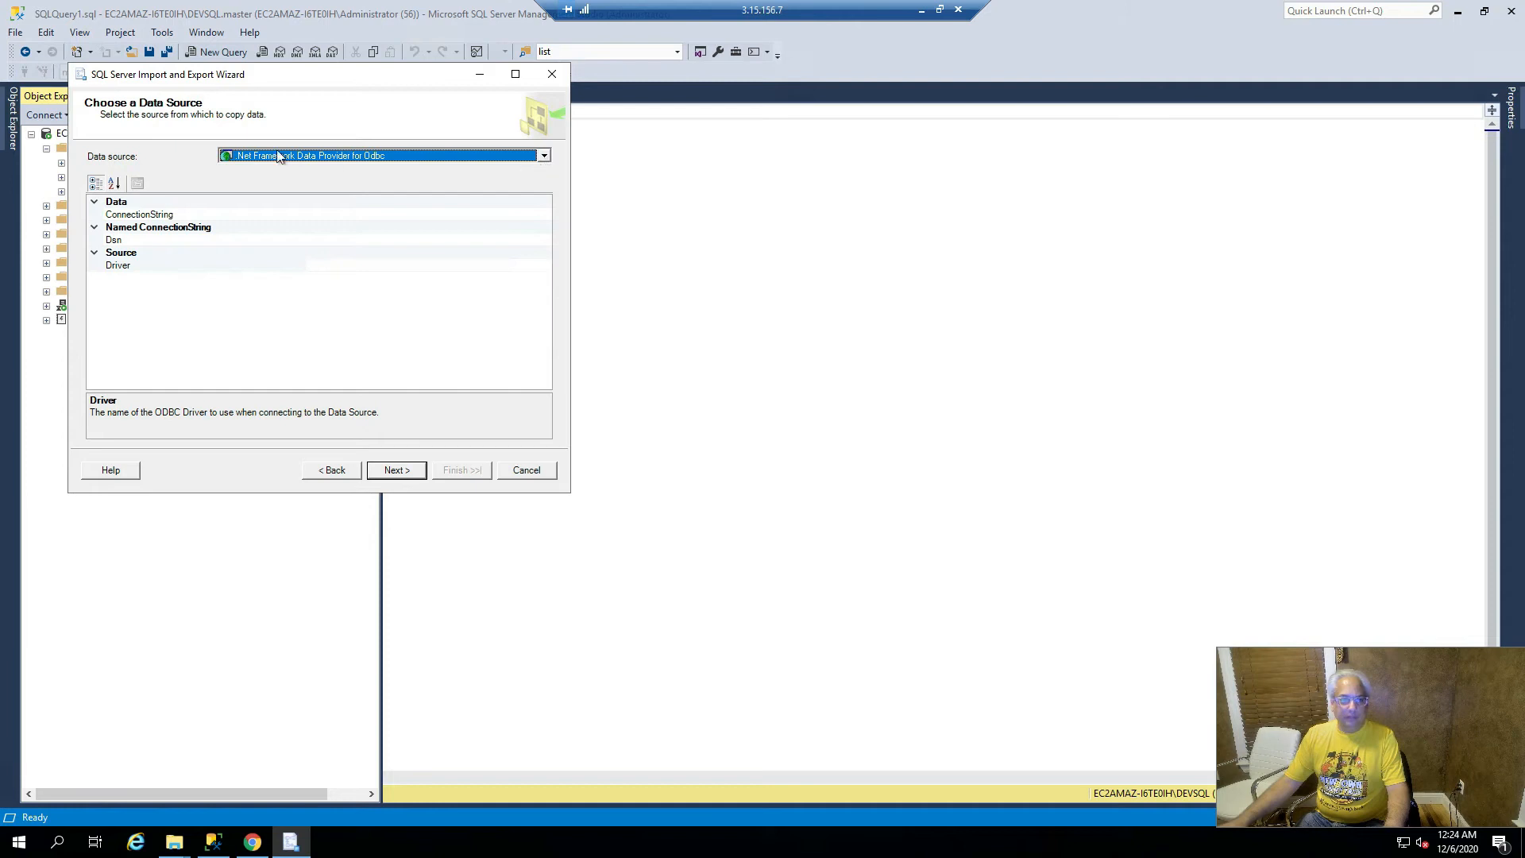
- Set a Flat File Source pointing to NAD_r4.txt and review its Columns and Advanced pages
{"action": "left_click", "coordinate": [545, 159]}
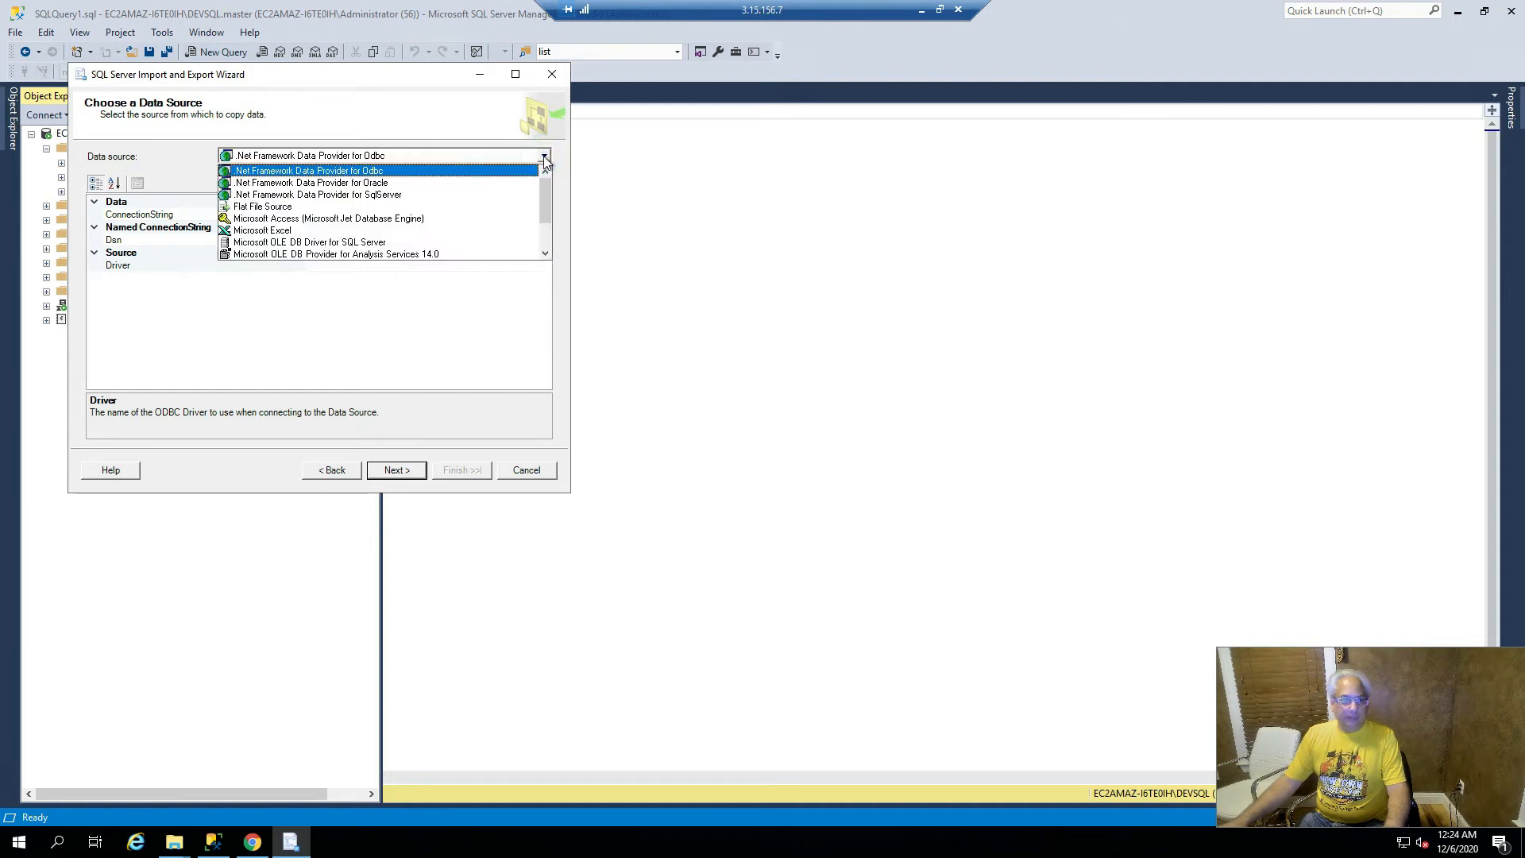
{"action": "left_click", "coordinate": [404, 209]}
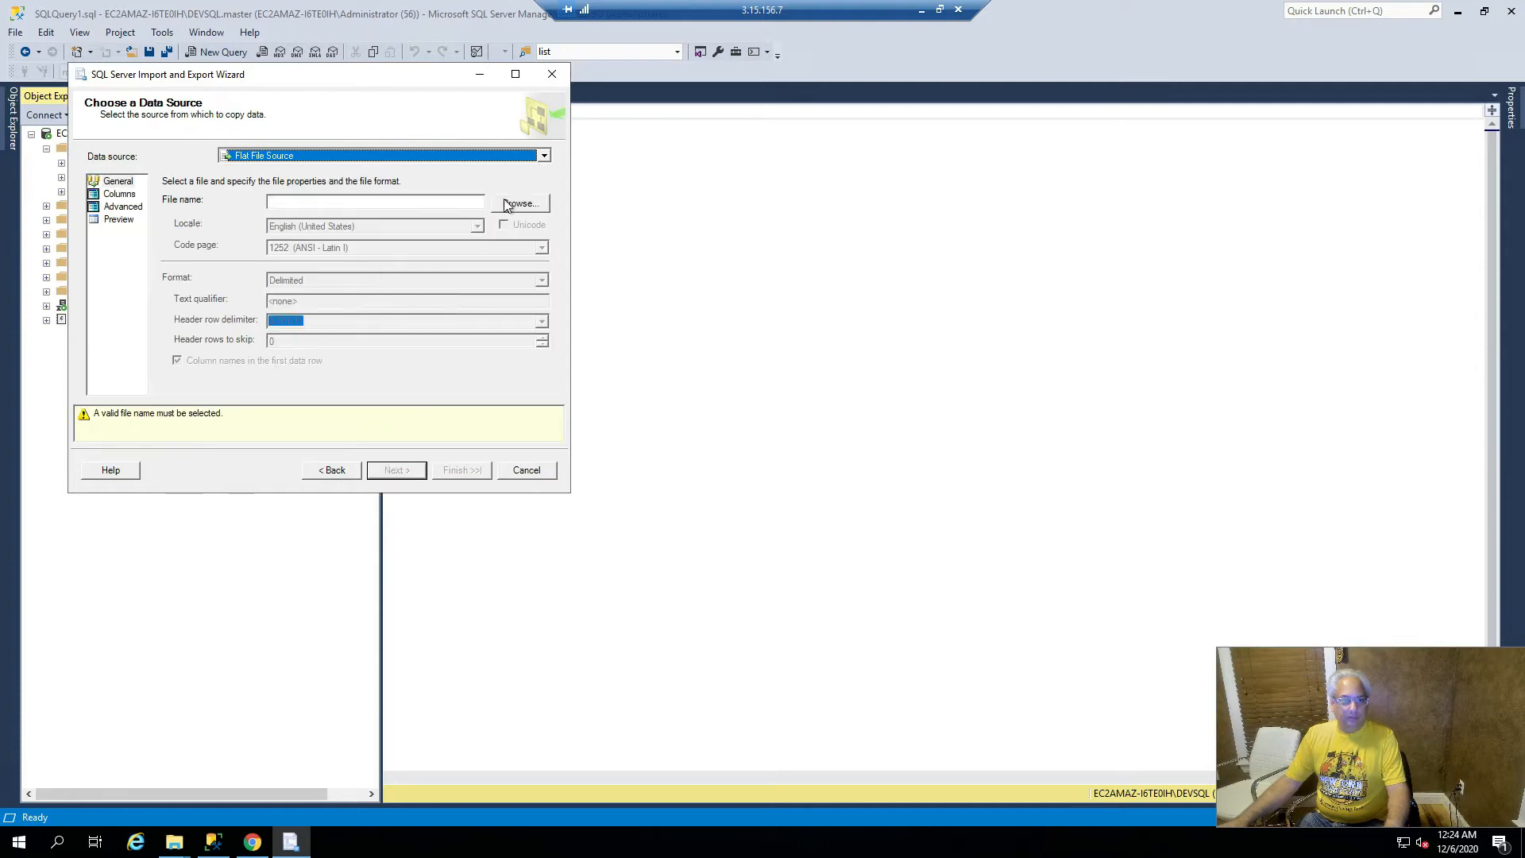
{"action": "left_click", "coordinate": [507, 204]}
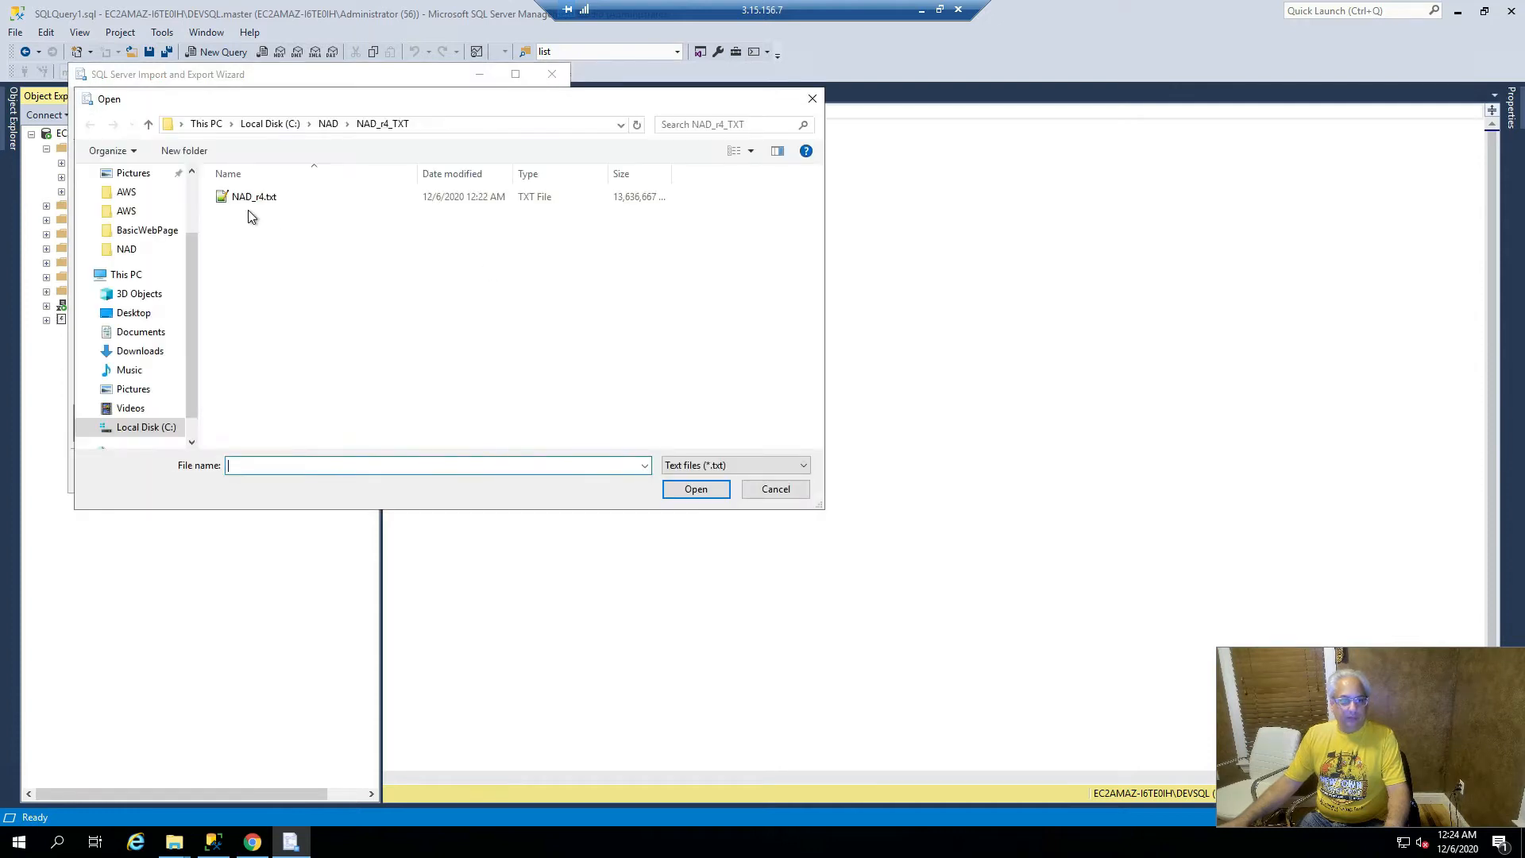
{"action": "left_click", "coordinate": [254, 200]}
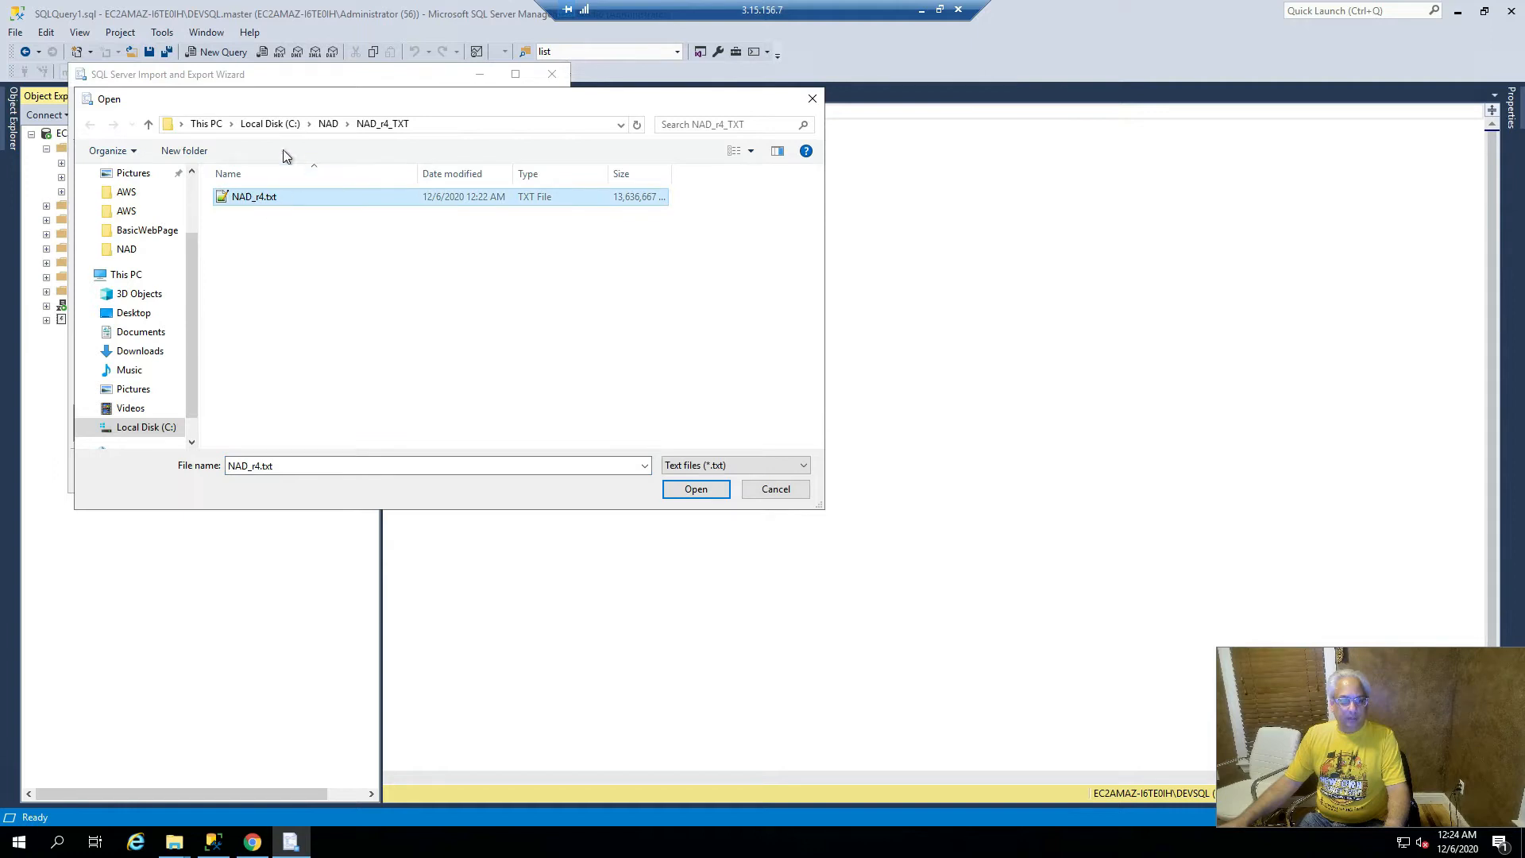
{"action": "left_click", "coordinate": [698, 489]}
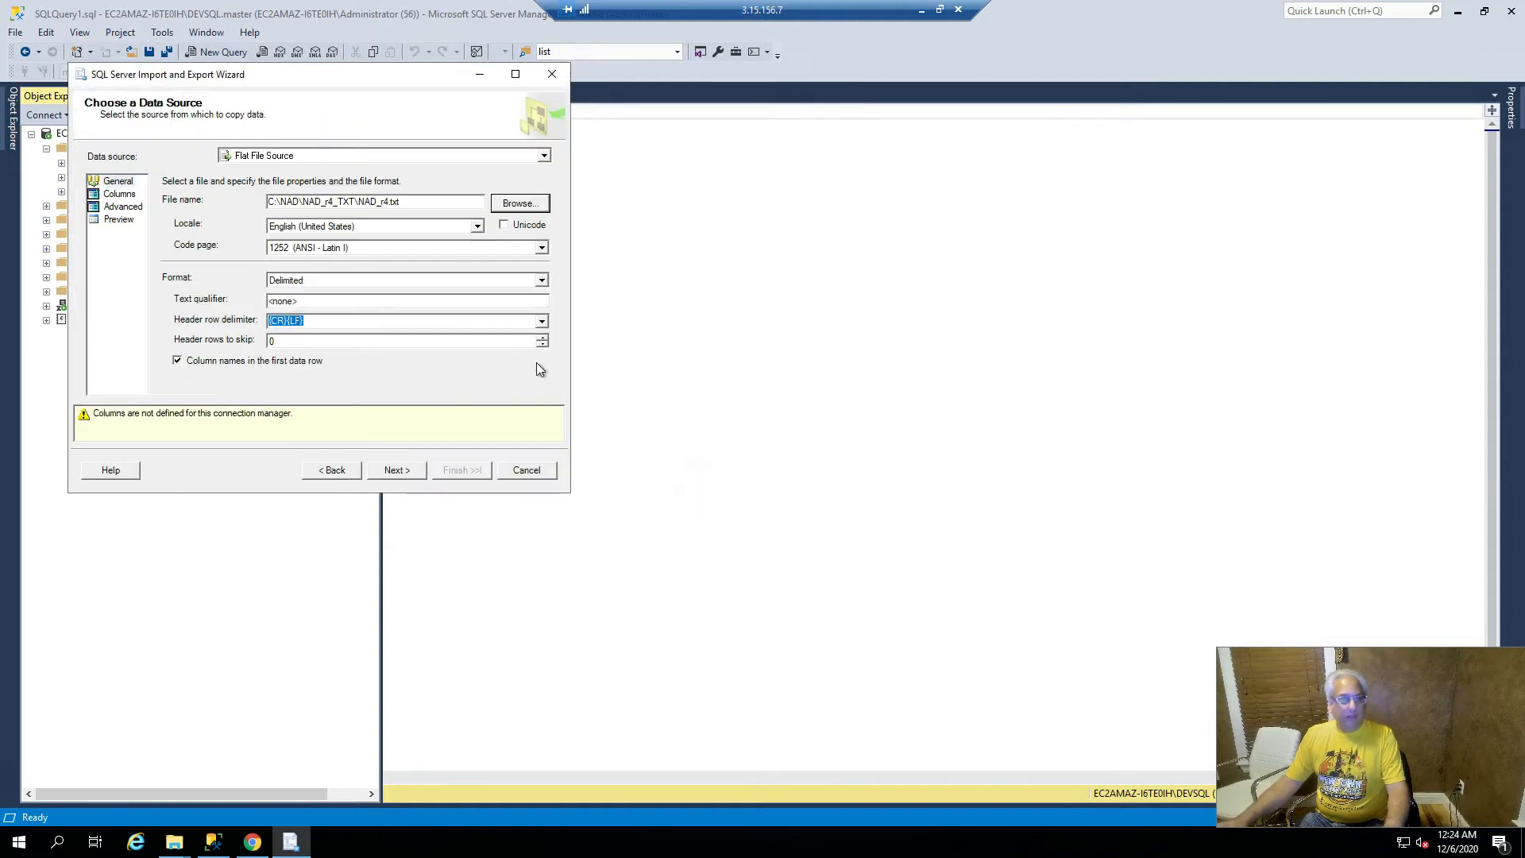
{"action": "left_click", "coordinate": [119, 194]}
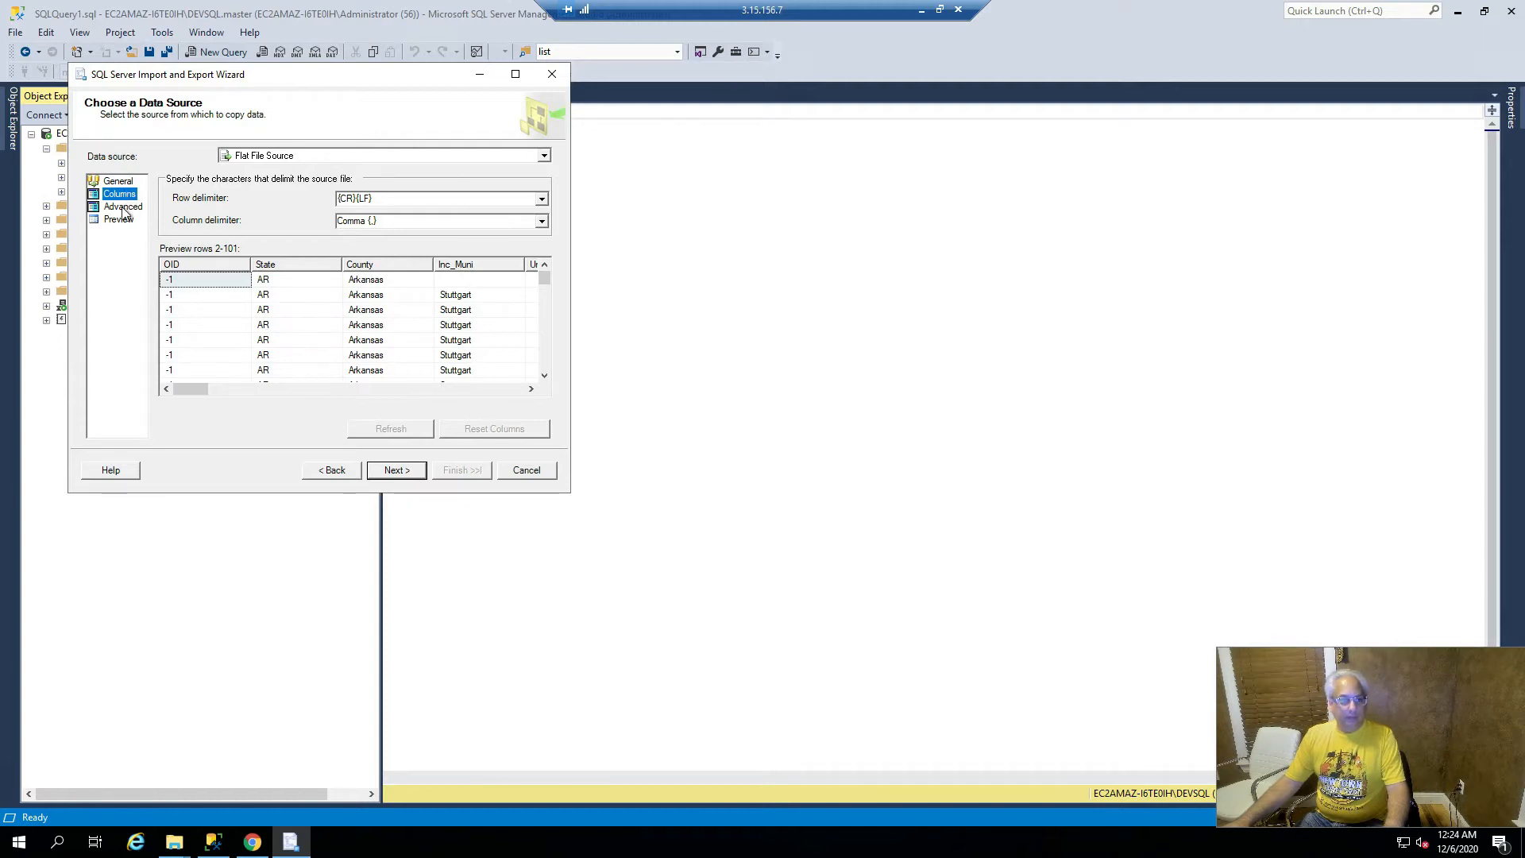
{"action": "left_click", "coordinate": [123, 207]}
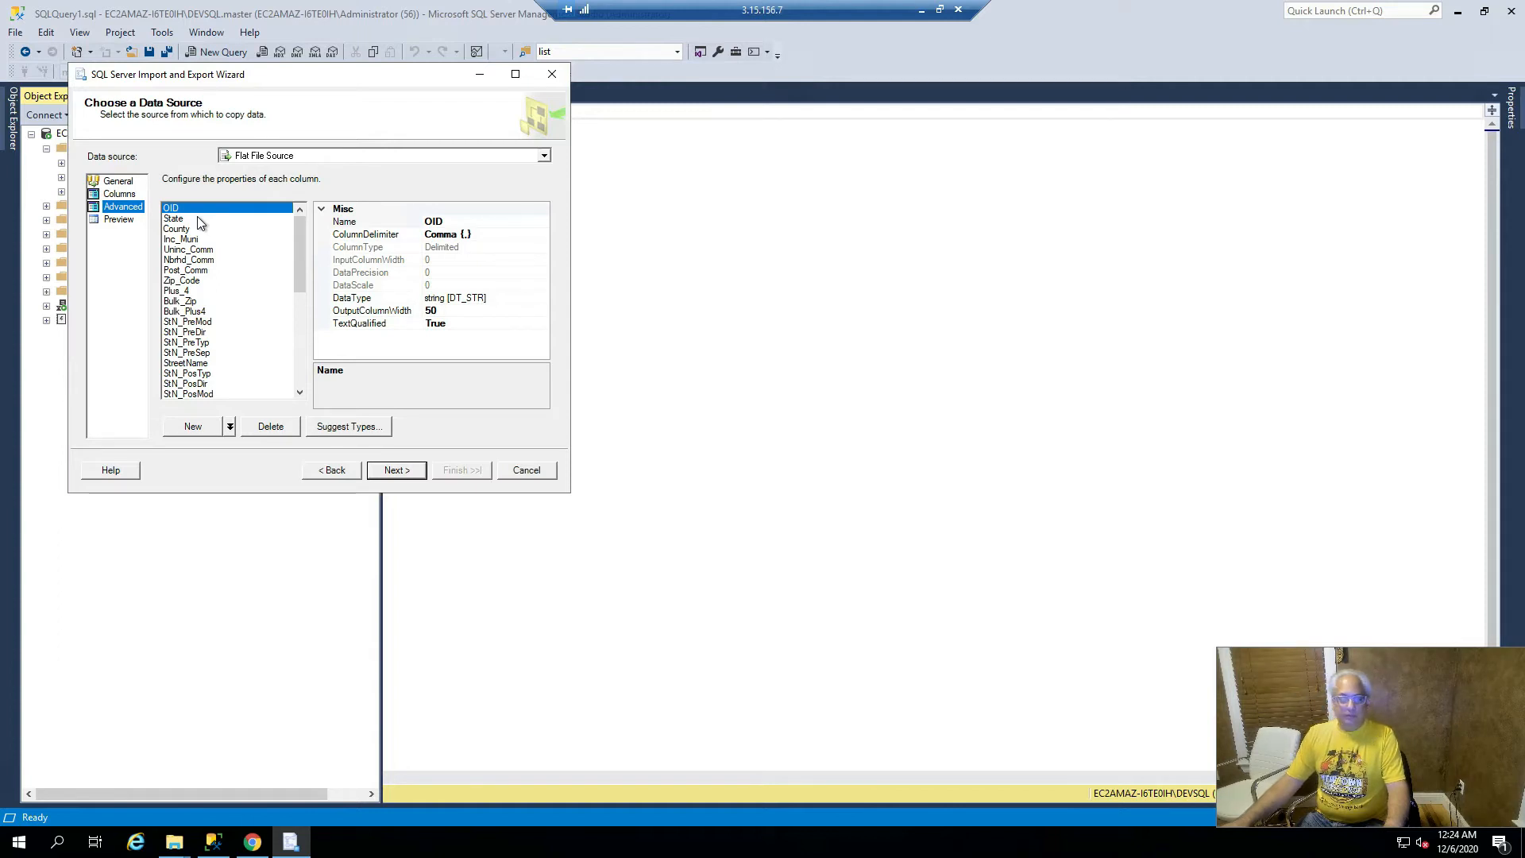
{"action": "left_click", "coordinate": [174, 842]}
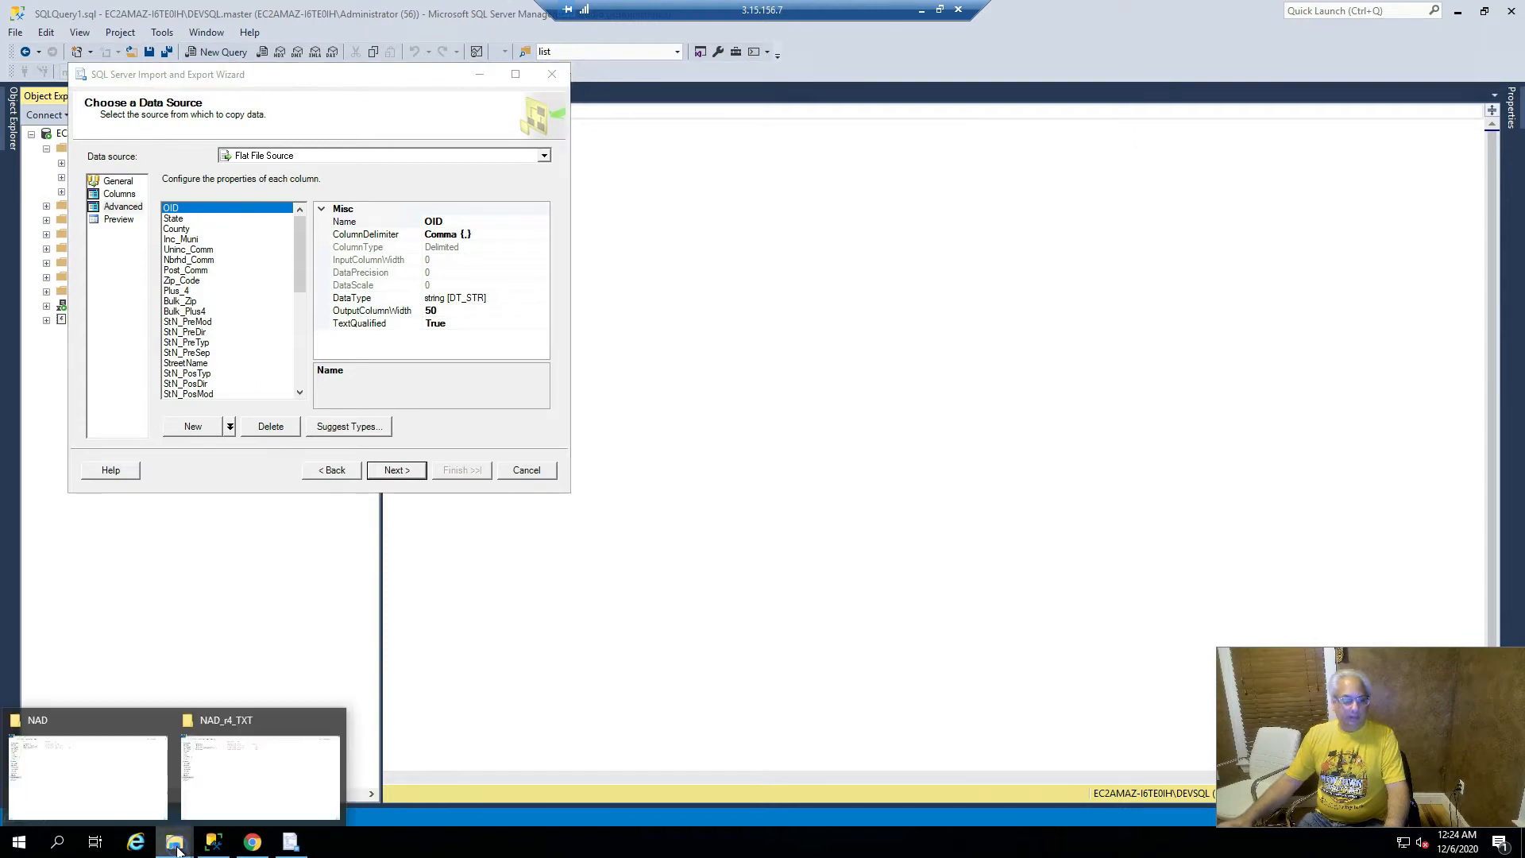
- Open schema.ini from C:\NAD\NAD_r4_TXT in Notepad++
{"action": "left_click", "coordinate": [116, 774]}
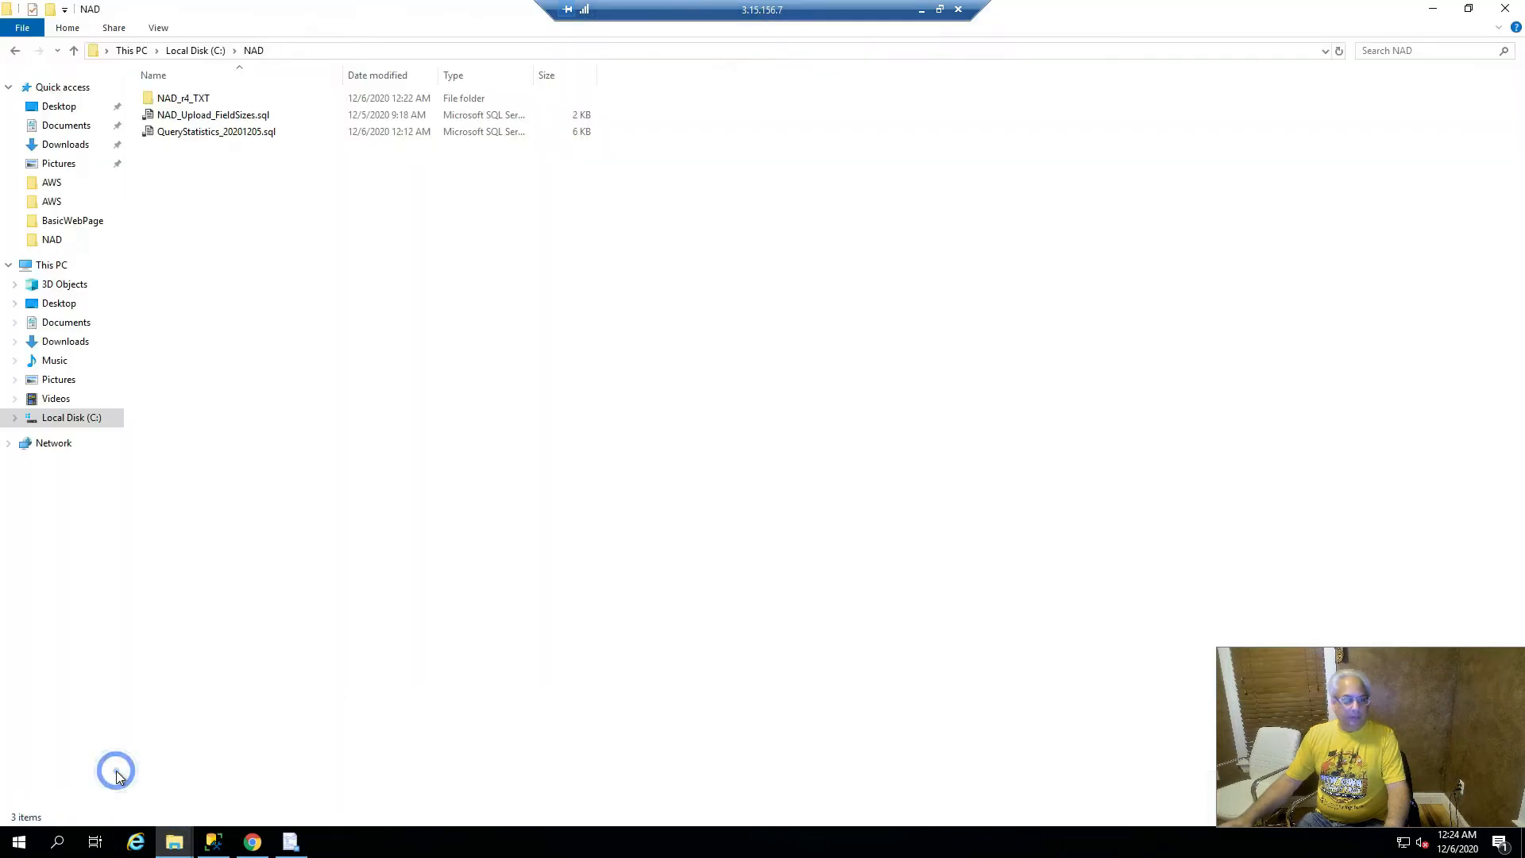
{"action": "double_click", "coordinate": [181, 99]}
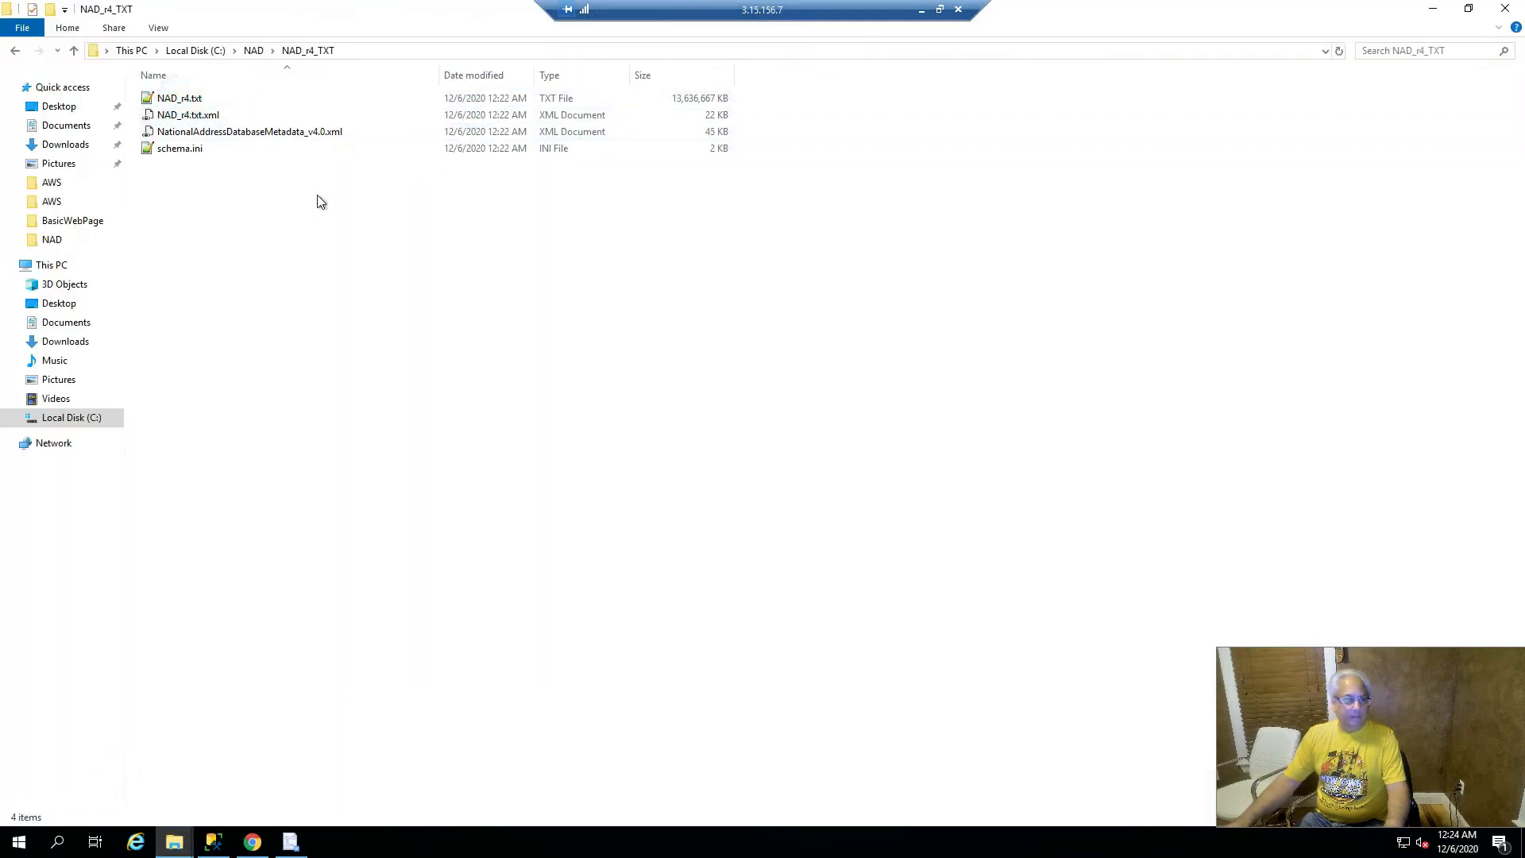
{"action": "double_click", "coordinate": [190, 149]}
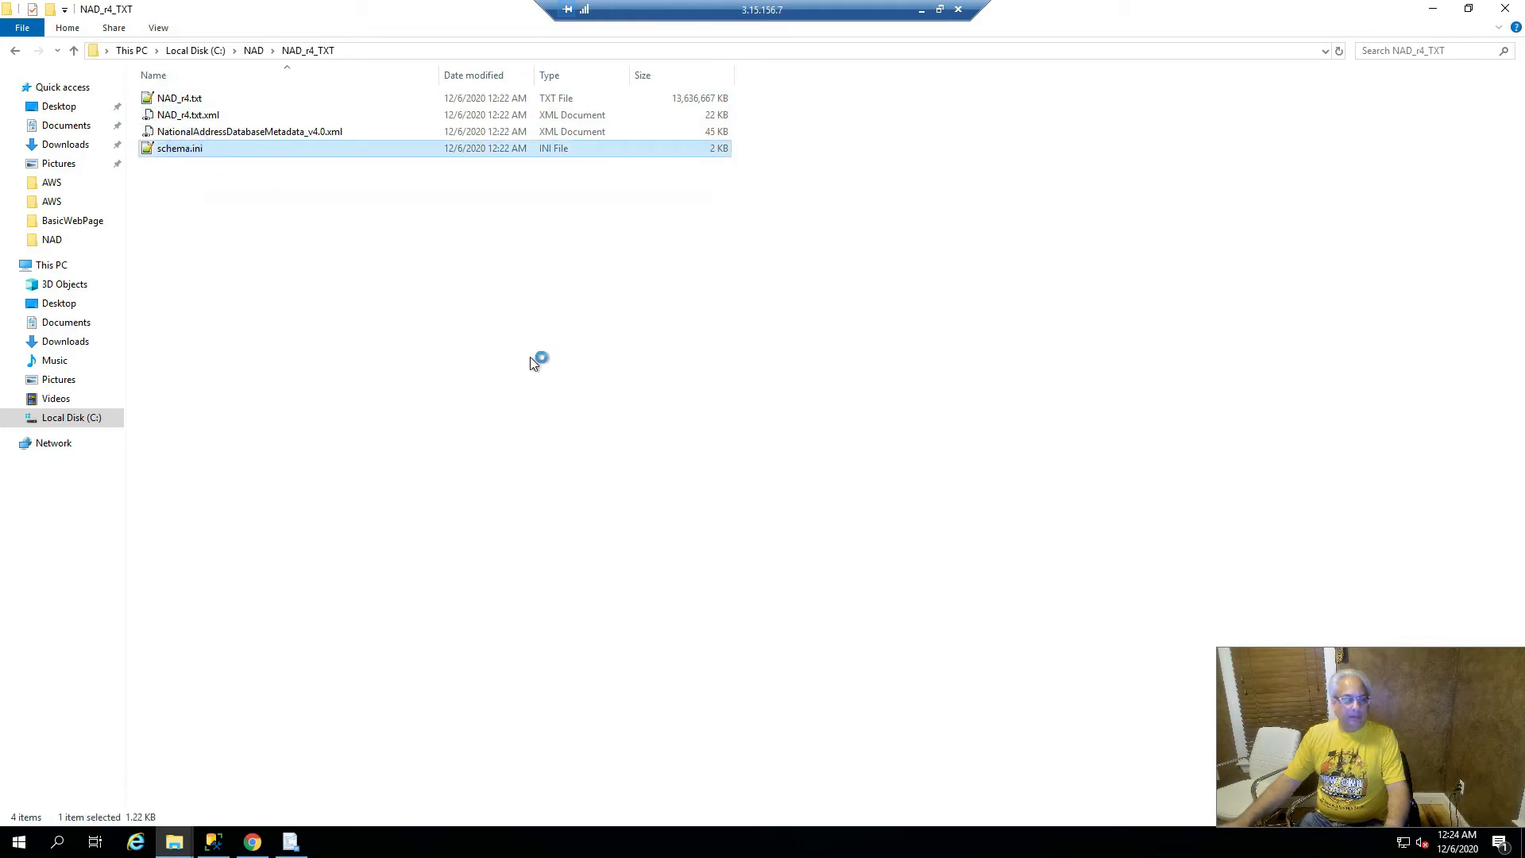
{"action": "scroll", "coordinate": [492, 379], "scroll_direction": "up", "scroll_amount": 5}
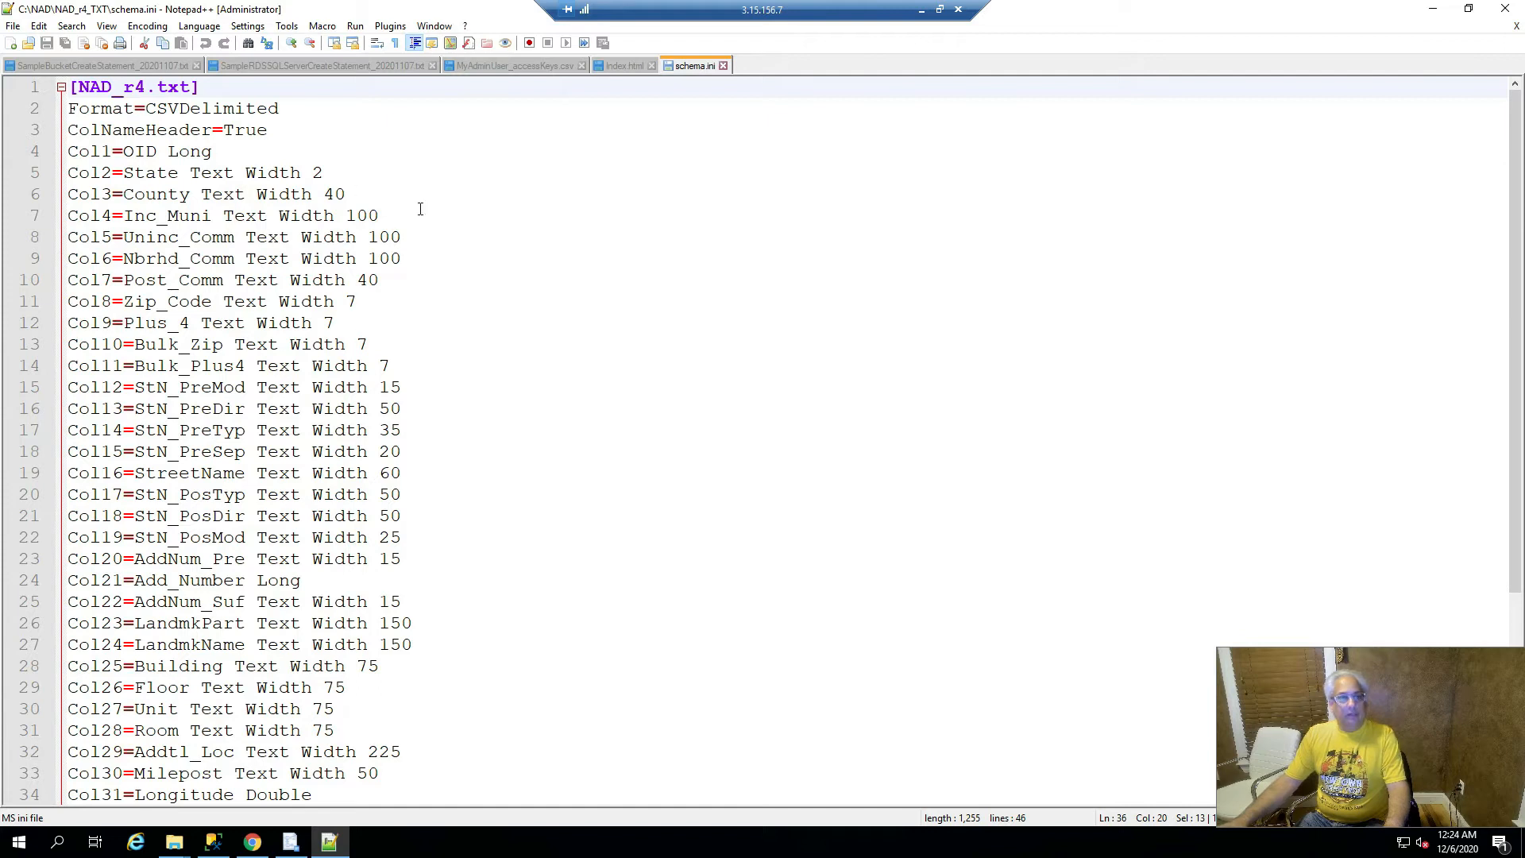
- Scan schema.ini's column definitions, highlight the Col1=OID Long line, then close Notepad++
{"action": "scroll", "coordinate": [409, 449], "scroll_direction": "down", "scroll_amount": 3}
{"action": "scroll", "coordinate": [409, 449], "scroll_direction": "down", "scroll_amount": 1}
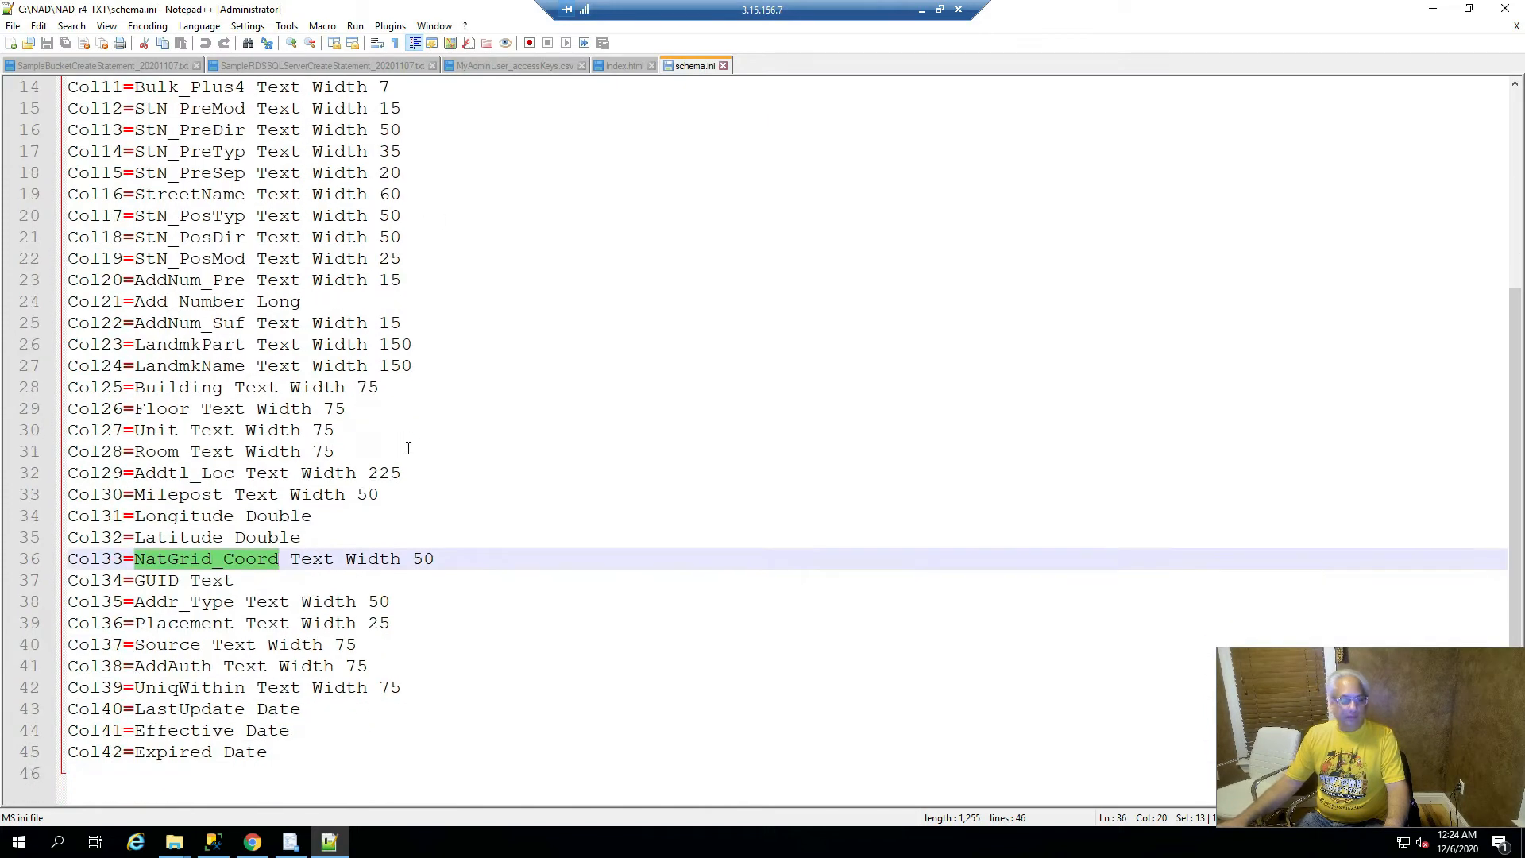
{"action": "left_click", "coordinate": [436, 558]}
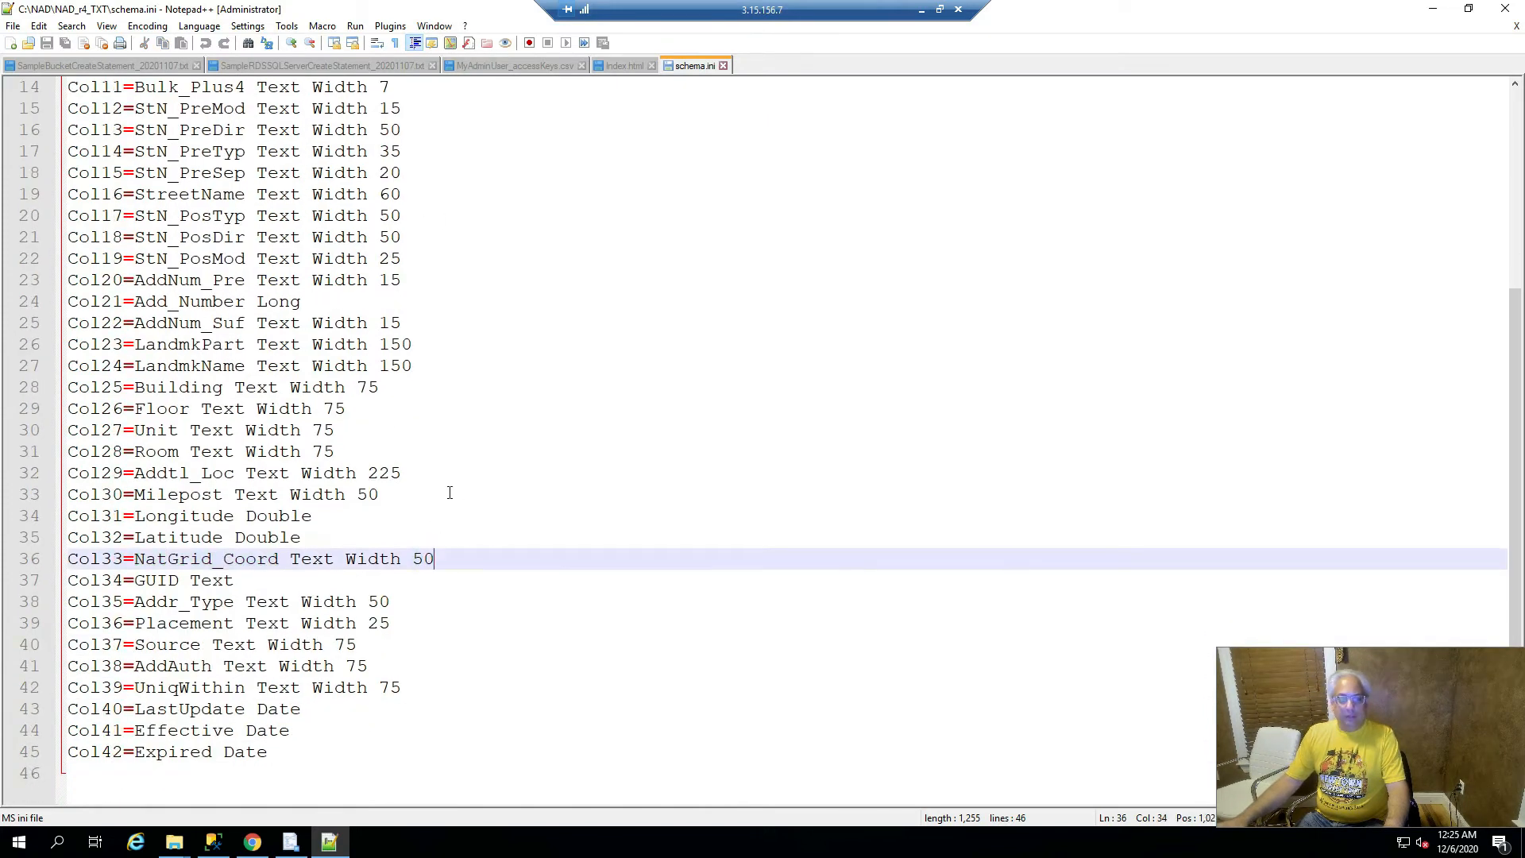
{"action": "scroll", "coordinate": [449, 493], "scroll_direction": "up", "scroll_amount": 5}
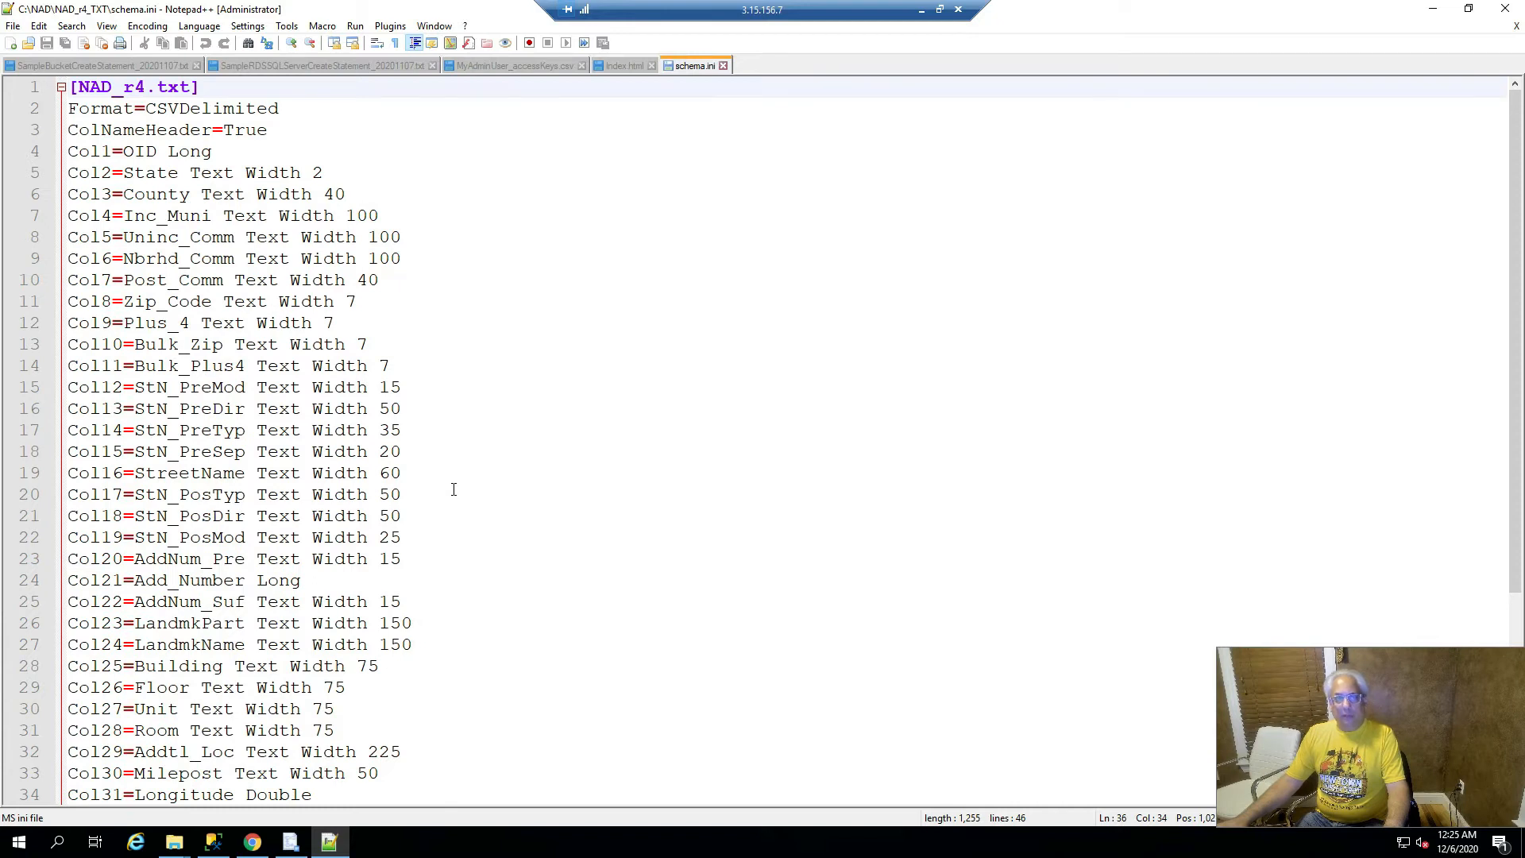
{"action": "scroll", "coordinate": [457, 489], "scroll_direction": "down", "scroll_amount": 4}
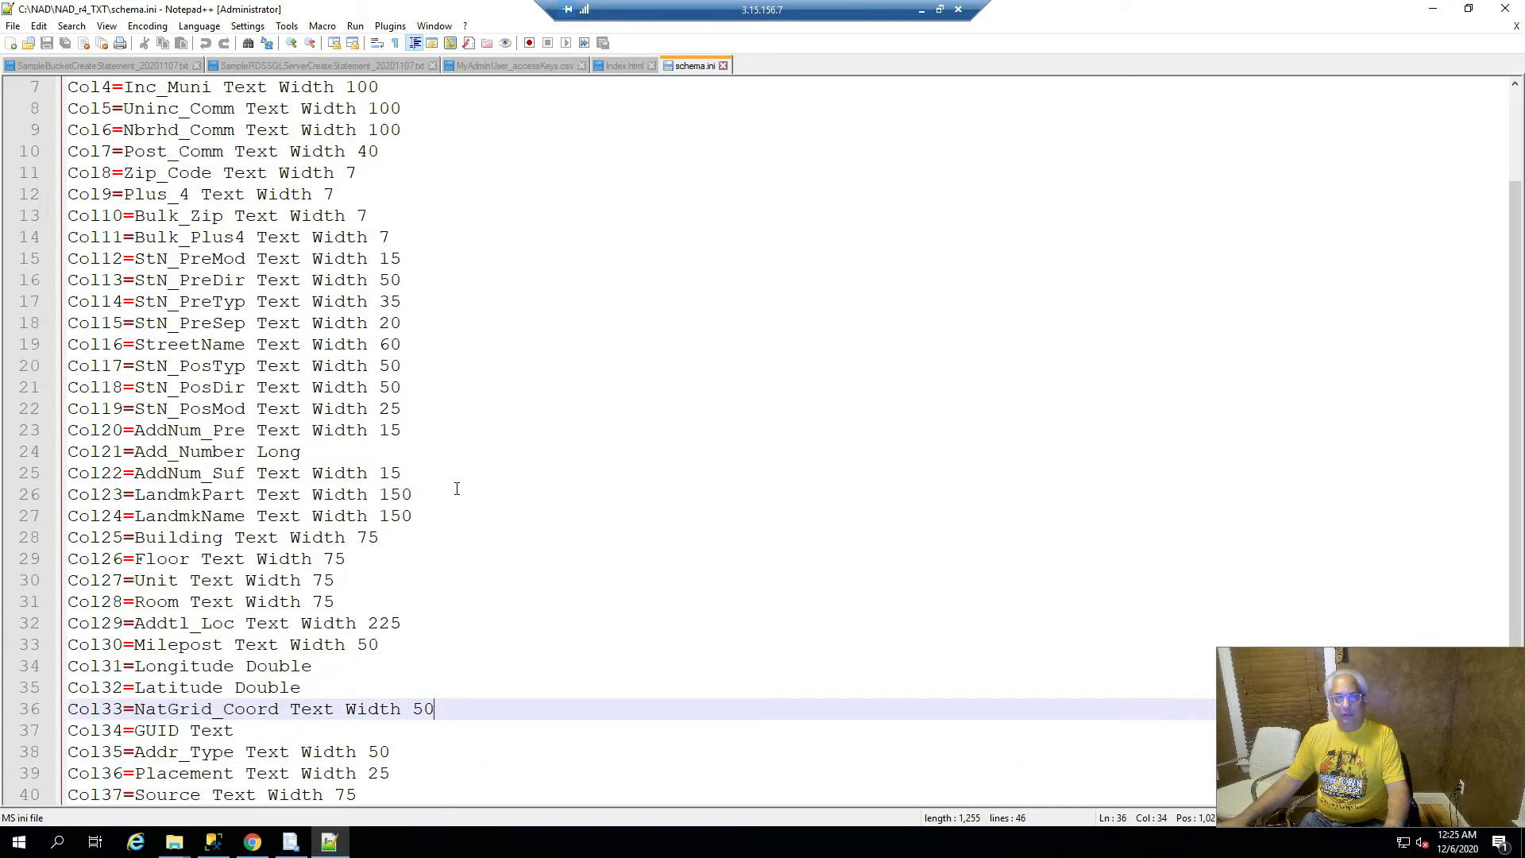
{"action": "scroll", "coordinate": [457, 488], "scroll_direction": "up", "scroll_amount": 4}
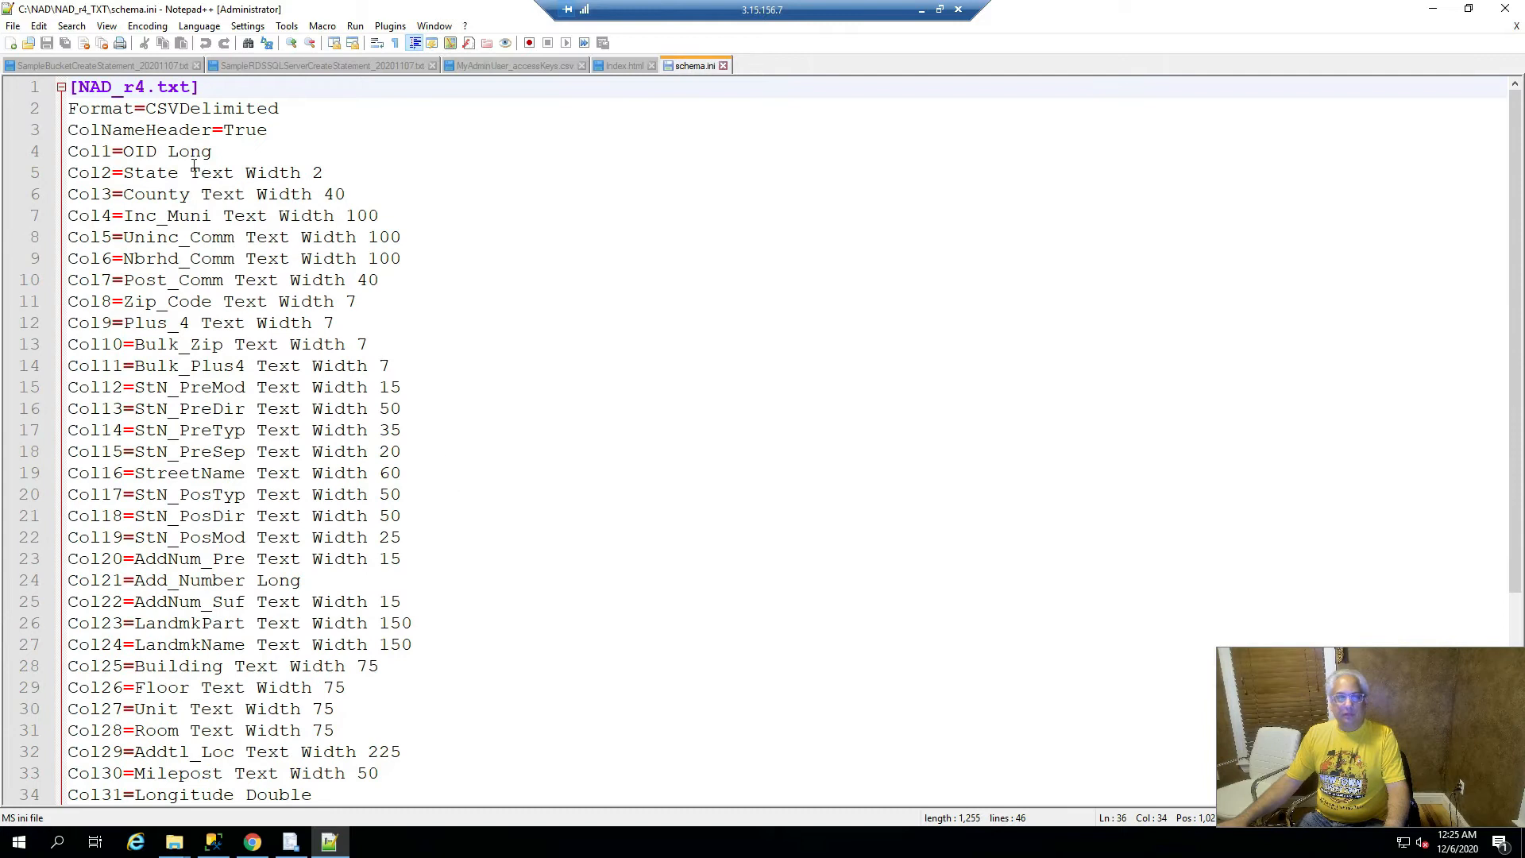
{"action": "mouse_move", "coordinate": [76, 152]}
{"action": "left_mouse_down"}
{"action": "mouse_move", "coordinate": [201, 151]}
{"action": "mouse_move", "coordinate": [70, 153]}
{"action": "left_mouse_up"}
{"action": "left_click", "coordinate": [212, 152]}
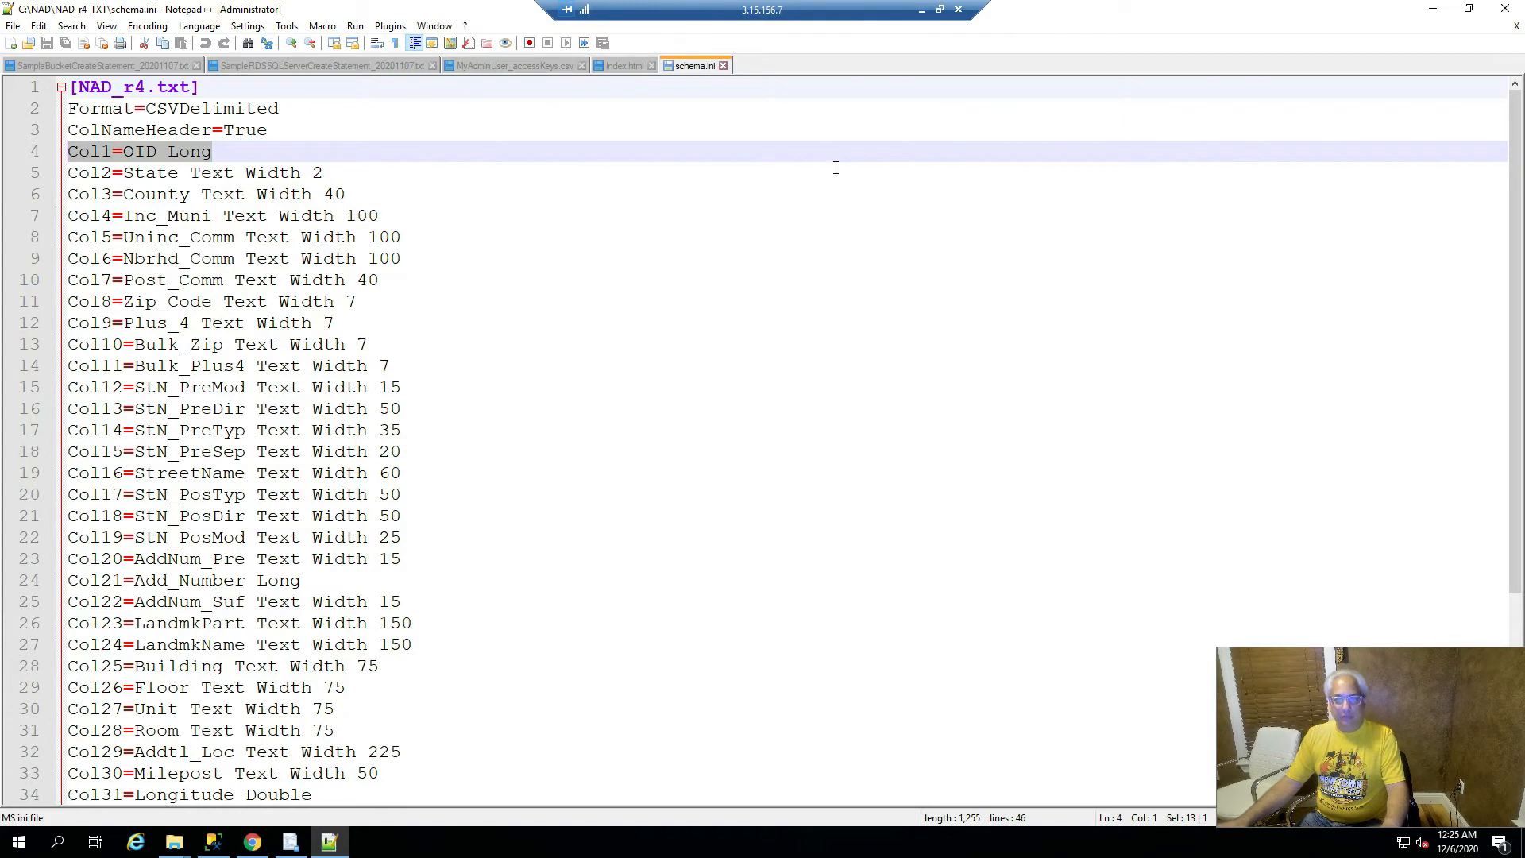
{"action": "left_click", "coordinate": [1504, 8]}
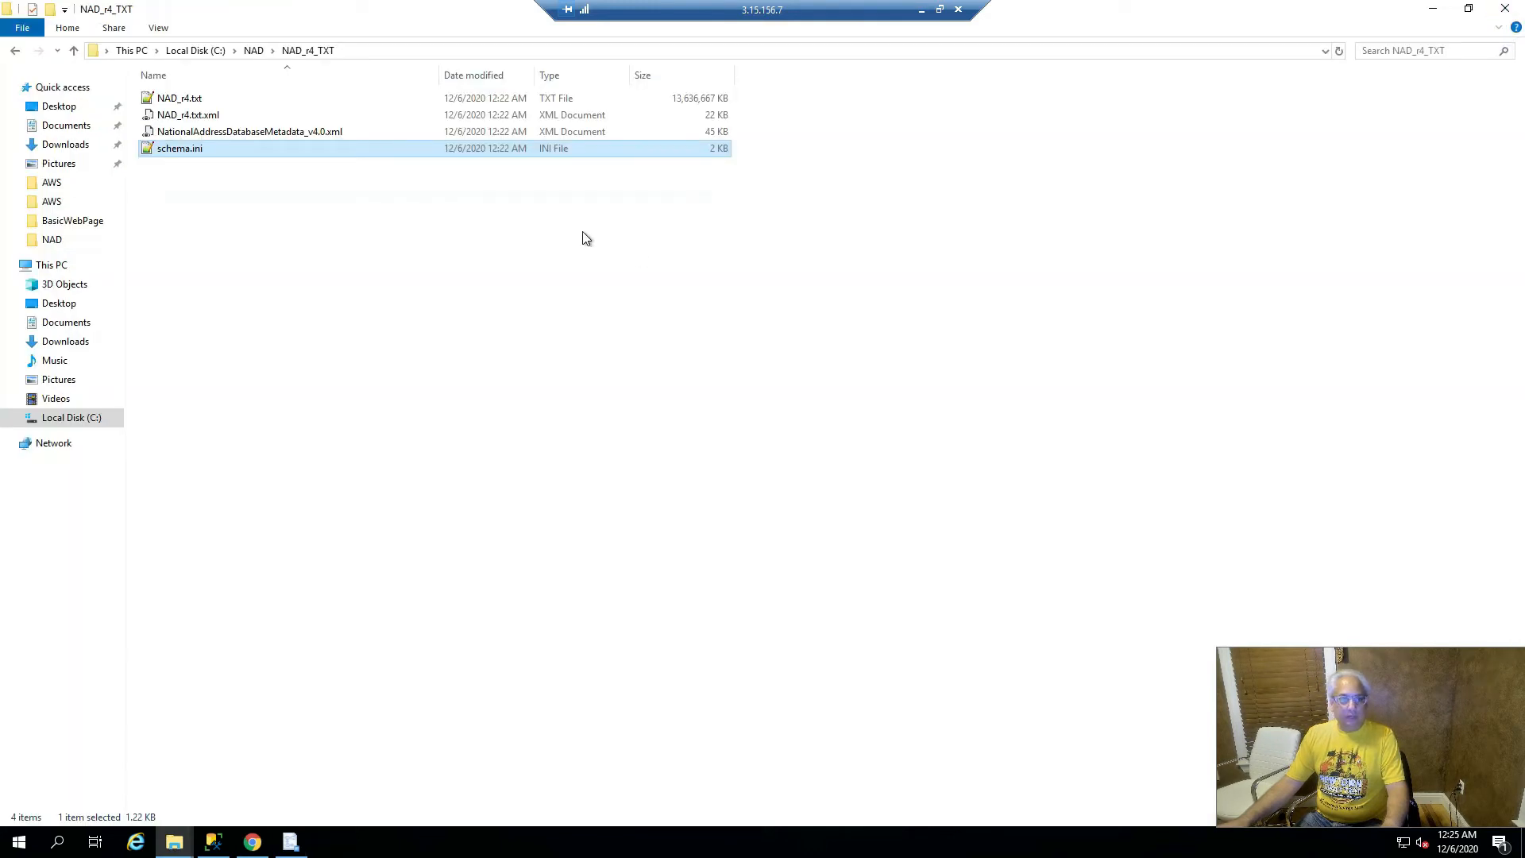
{"action": "key", "text": "alt+Tab"}
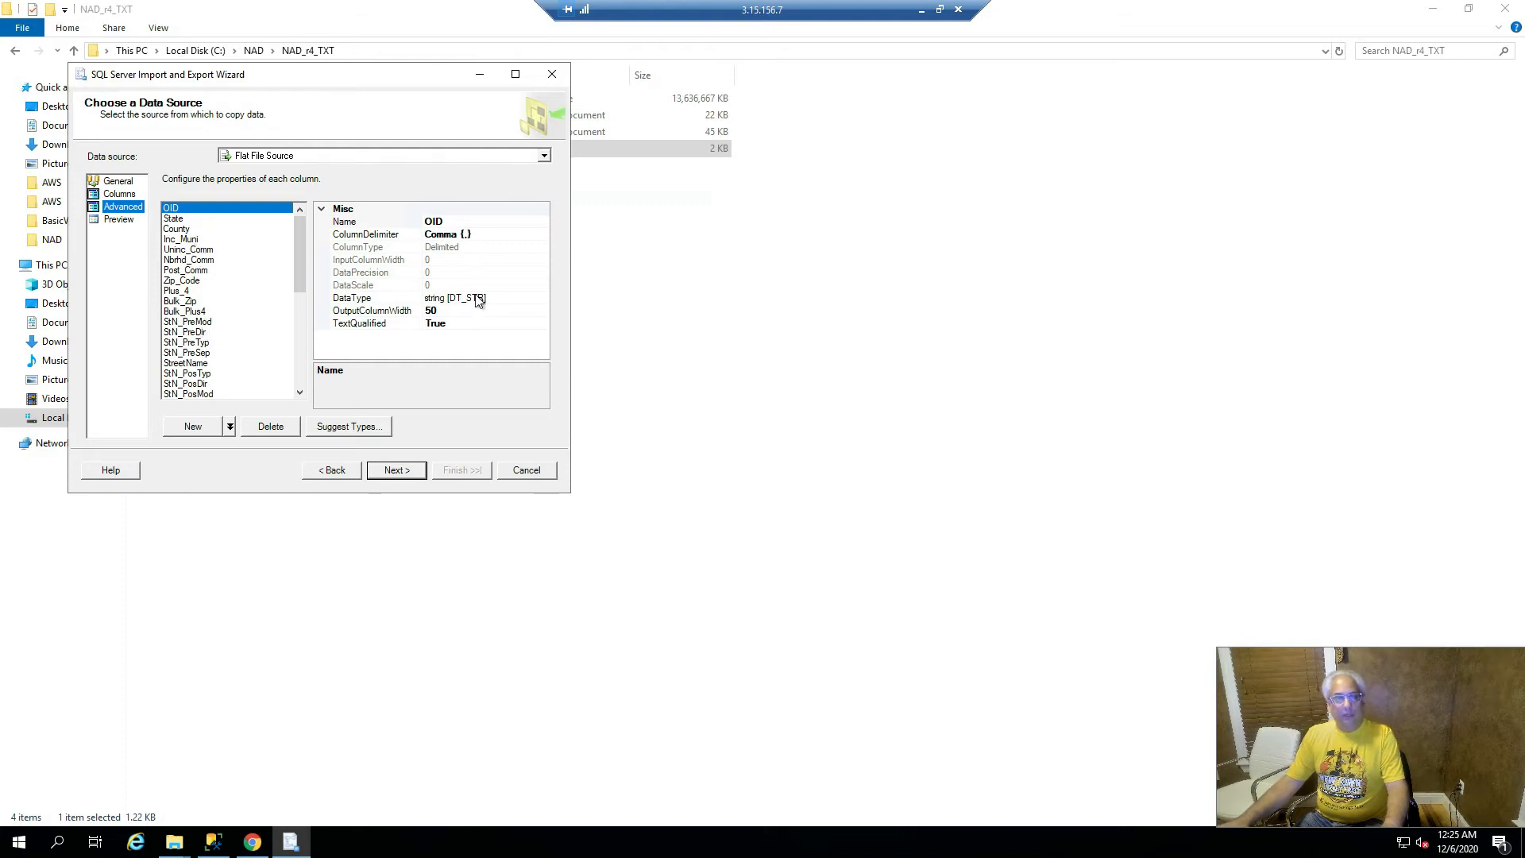
- Set the County column's OutputColumnWidth to 40
{"action": "left_click", "coordinate": [457, 310]}
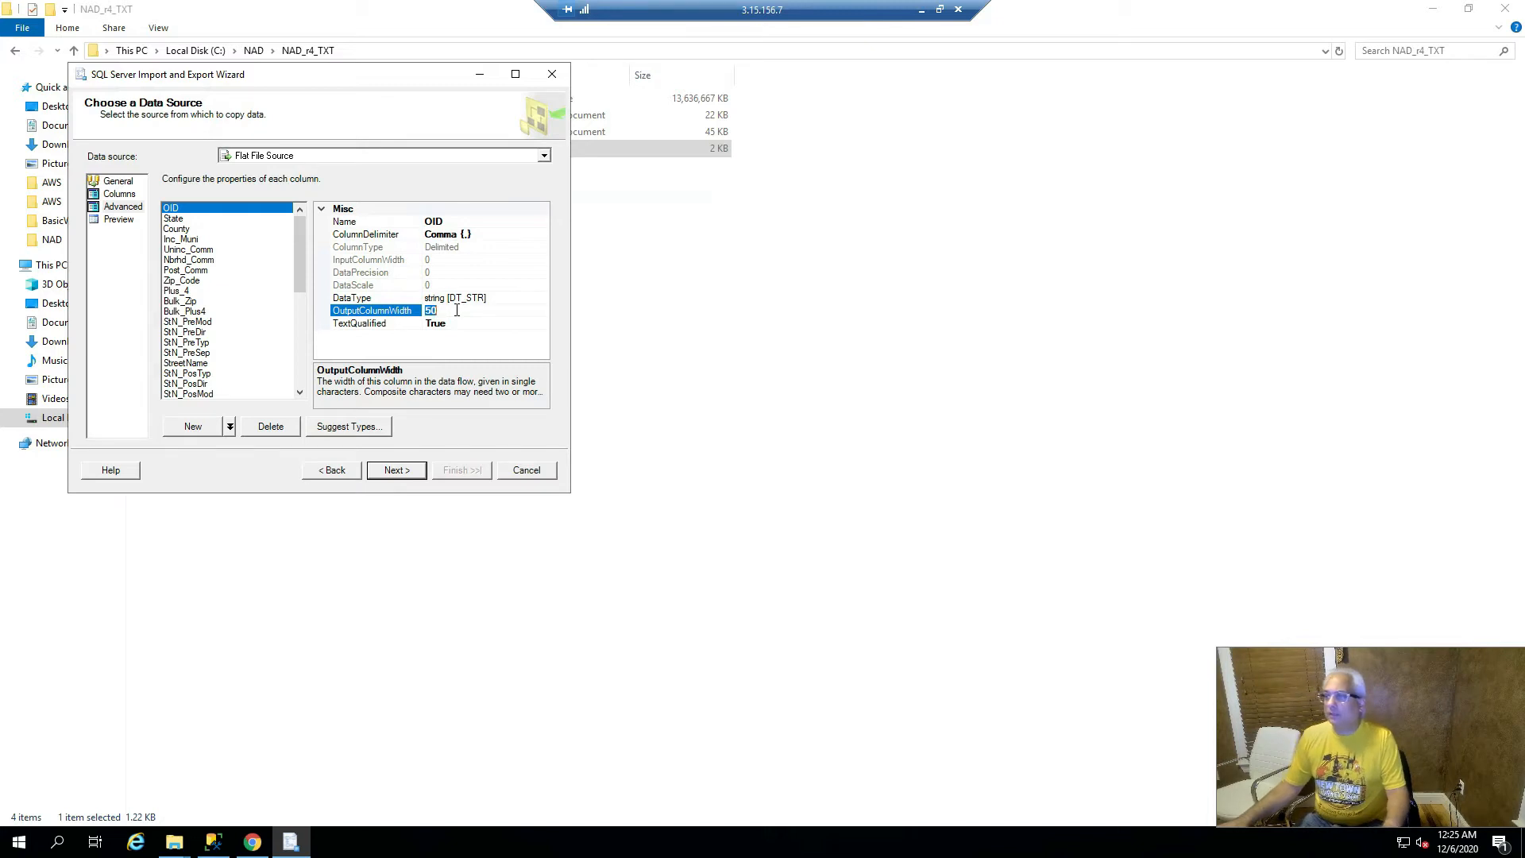
{"action": "left_click", "coordinate": [179, 219]}
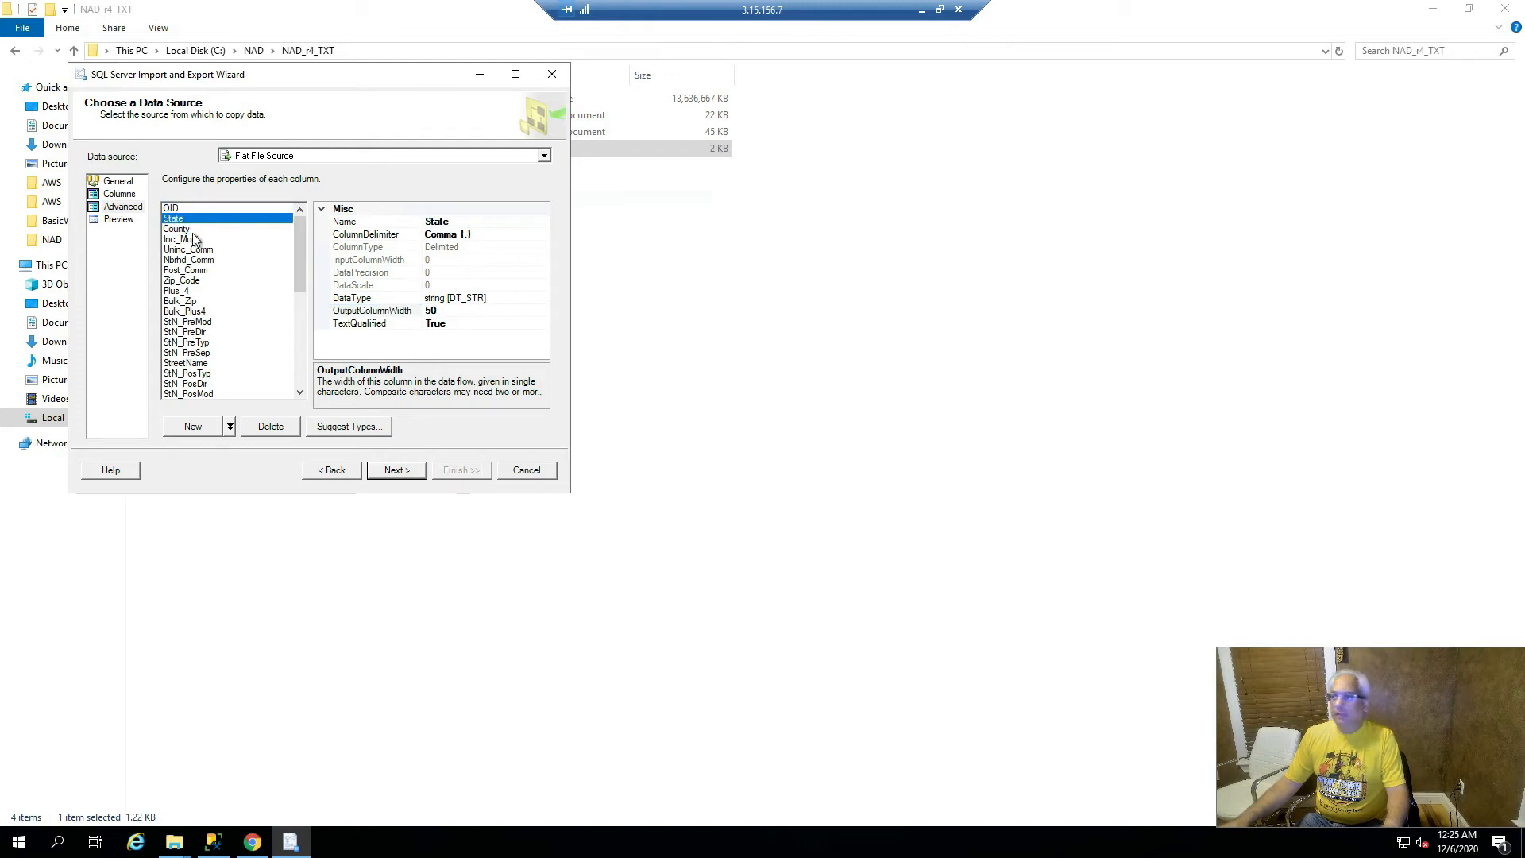
{"action": "left_click", "coordinate": [197, 230]}
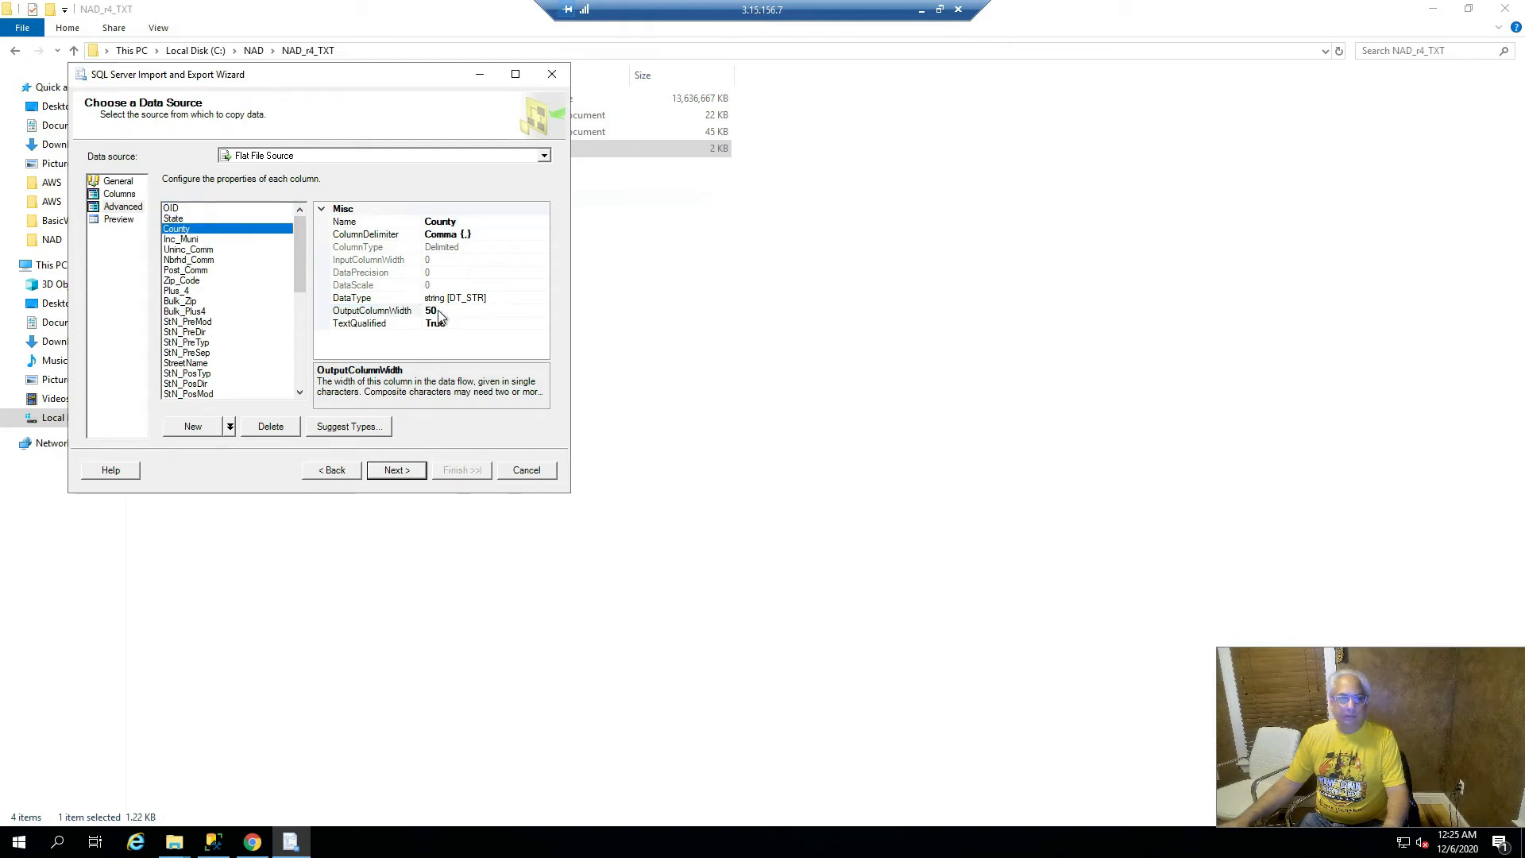
{"action": "left_click", "coordinate": [439, 310]}
{"action": "key", "text": "BackSpace"}
{"action": "key", "text": "BackSpace"}
{"action": "type", "text": "40"}
{"action": "left_click", "coordinate": [213, 237]}
- Set the Expired column's OutputColumnWidth to 200 and continue to the destination page
{"action": "key", "text": "Down"}
{"action": "key", "text": "Down"}
{"action": "key", "text": "Down"}
{"action": "key", "text": "Down"}
{"action": "key", "text": "Down"}
{"action": "key", "text": "Down"}
{"action": "key", "text": "Down"}
{"action": "key", "text": "Down"}
{"action": "key", "text": "Down"}
{"action": "key", "text": "Down"}
{"action": "key", "text": "Down"}
{"action": "key", "text": "Down"}
{"action": "key", "text": "Down"}
{"action": "key", "text": "Down"}
{"action": "key", "text": "Down"}
{"action": "key", "text": "Down"}
{"action": "key", "text": "Down"}
{"action": "key", "text": "Down"}
{"action": "key", "text": "Down"}
{"action": "key", "text": "Down"}
{"action": "key", "text": "Down"}
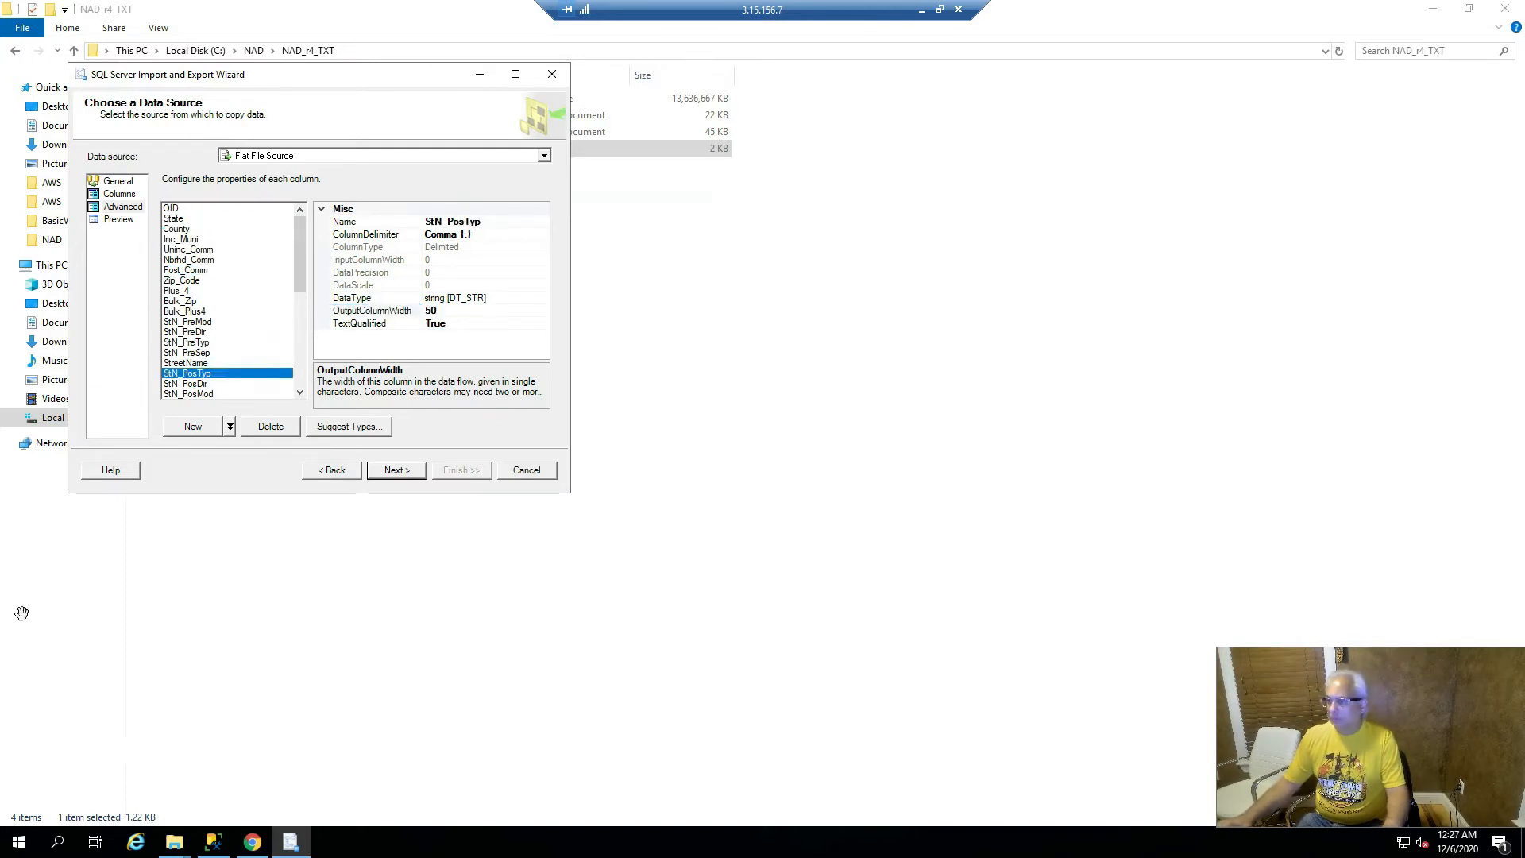
{"action": "key", "text": "Down"}
{"action": "key", "text": "Down"}
{"action": "key", "text": "Down"}
{"action": "key", "text": "Down"}
{"action": "key", "text": "Down"}
{"action": "key", "text": "Down"}
{"action": "key", "text": "Down"}
{"action": "key", "text": "Down"}
{"action": "key", "text": "Down"}
{"action": "key", "text": "Down"}
{"action": "key", "text": "Down"}
{"action": "key", "text": "Down"}
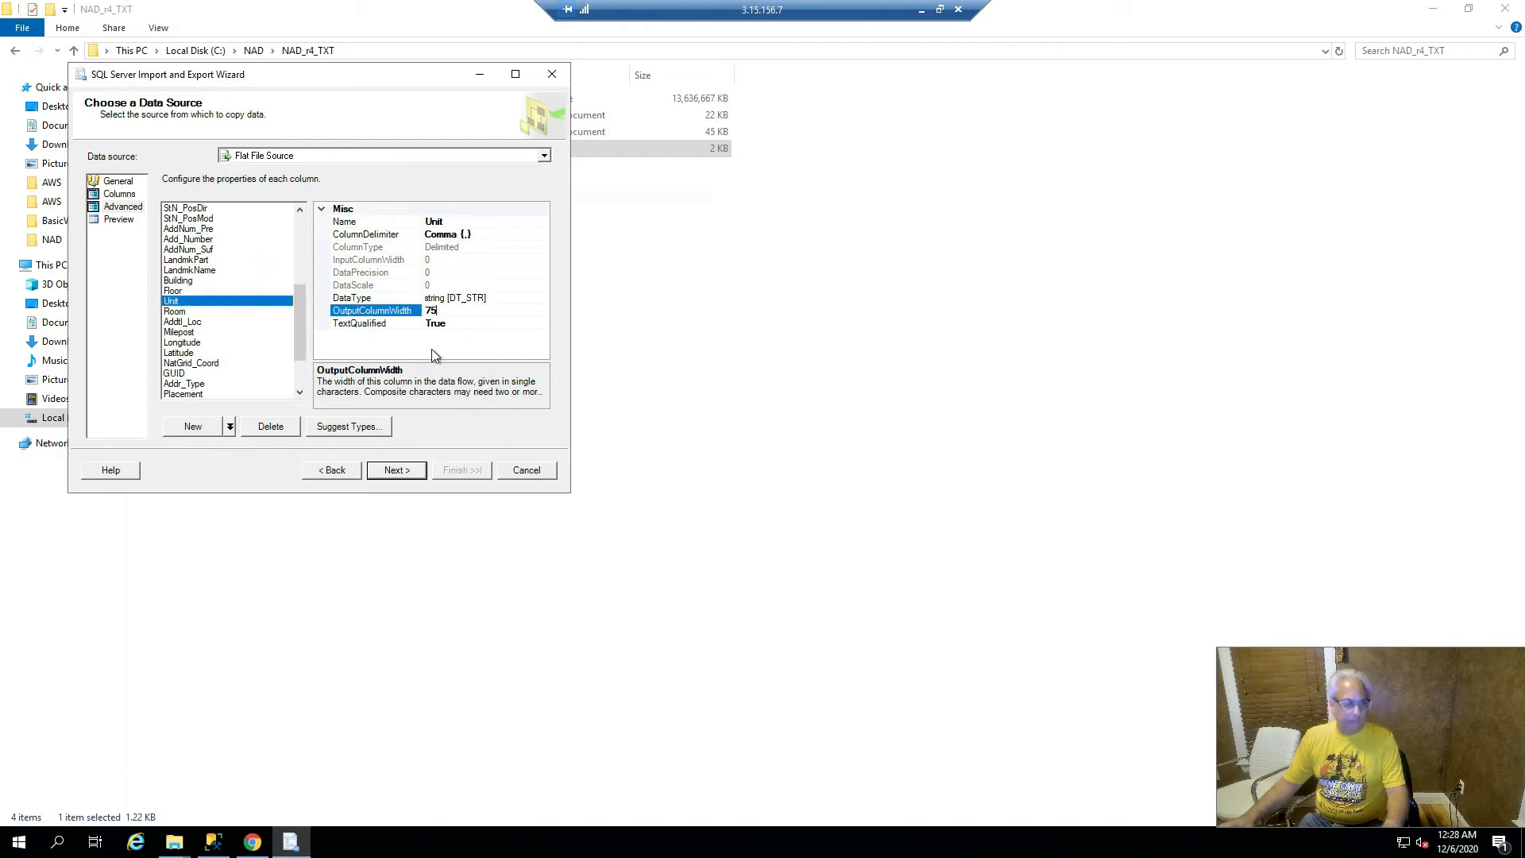
{"action": "left_click", "coordinate": [194, 353]}
{"action": "left_click", "coordinate": [194, 363]}
{"action": "double_click", "coordinate": [466, 310]}
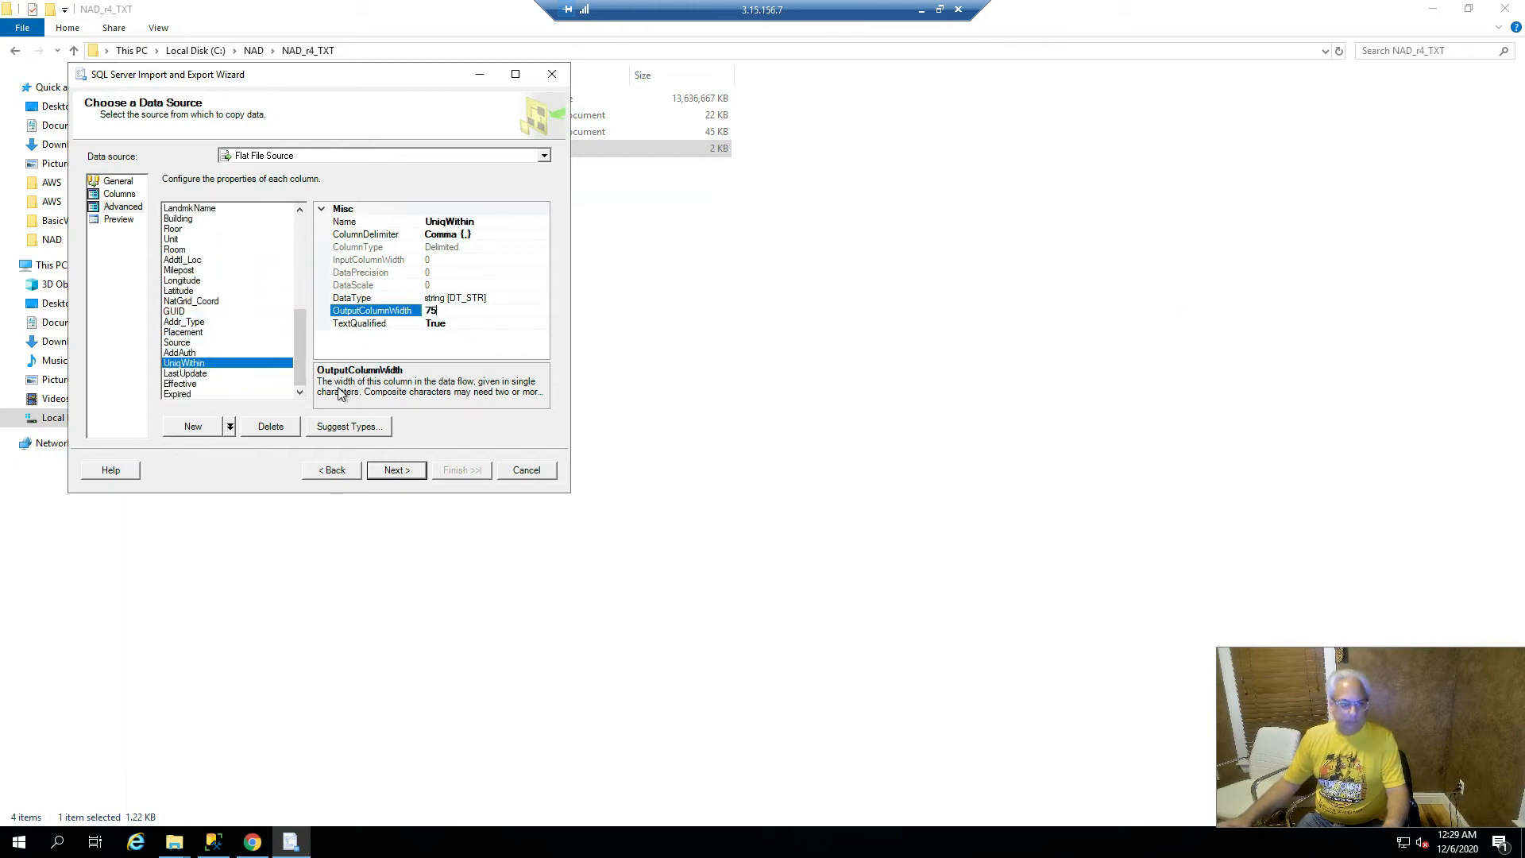
{"action": "left_click", "coordinate": [194, 384]}
{"action": "left_click", "coordinate": [194, 394]}
{"action": "double_click", "coordinate": [466, 311]}
{"action": "type", "text": "200"}
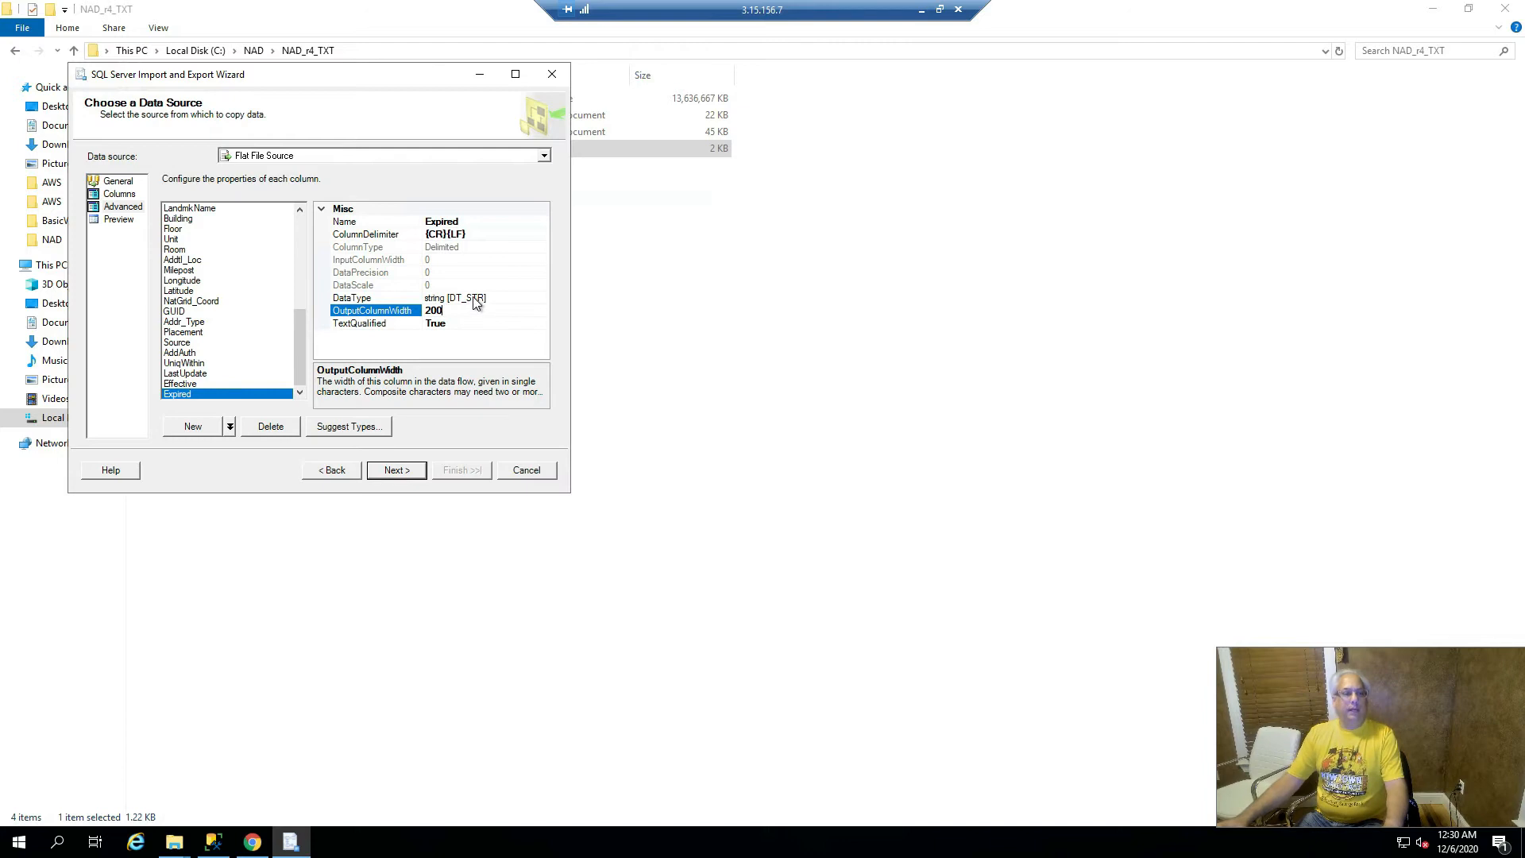
{"action": "left_click", "coordinate": [402, 470]}
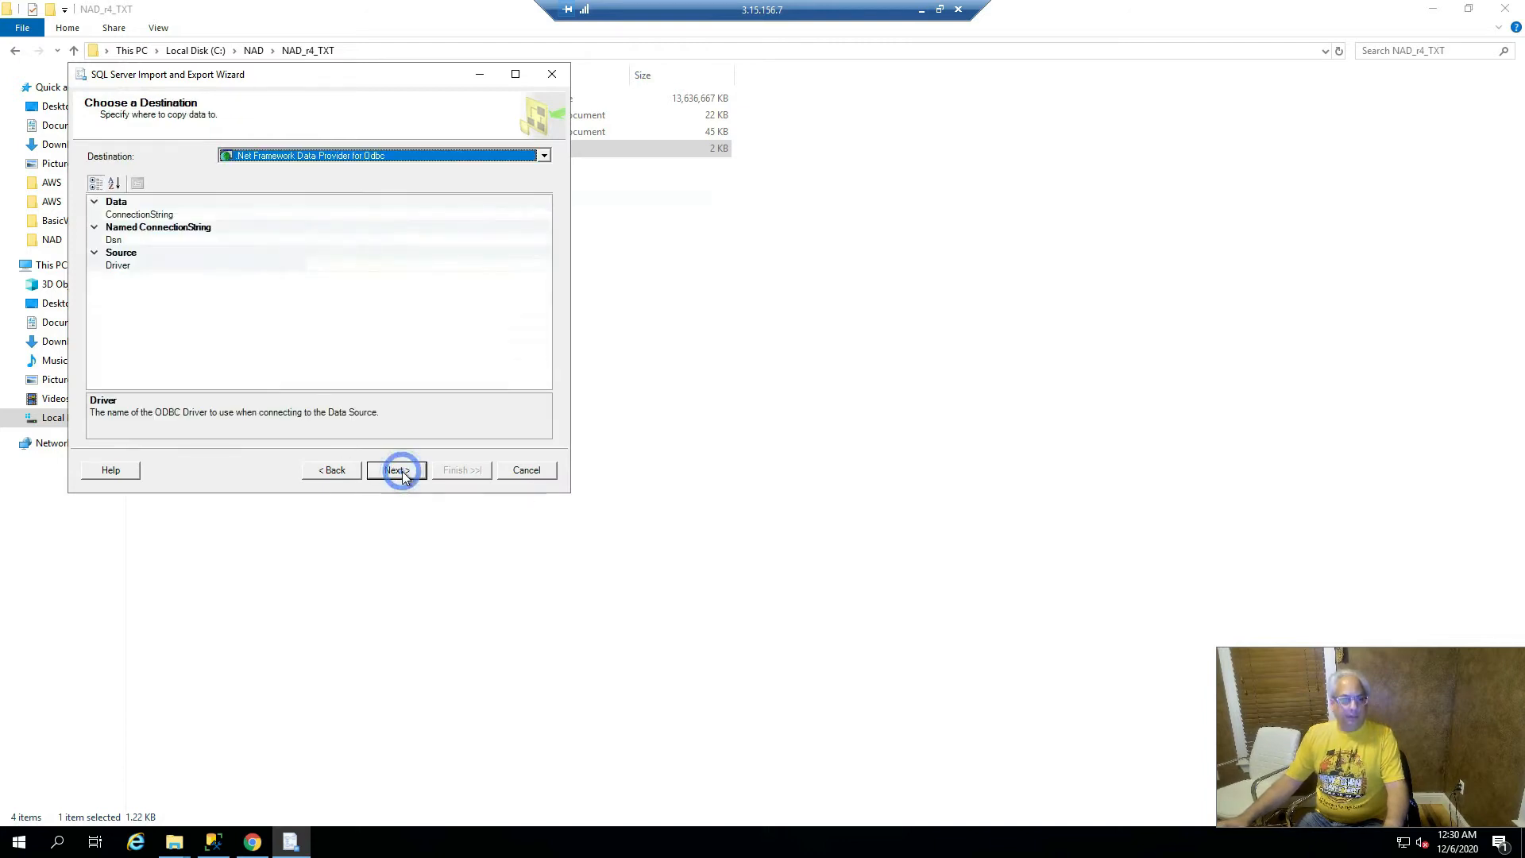
- Choose SQL Server Native Client 11.0 with database rawNAD as the destination
{"action": "left_click", "coordinate": [544, 157]}
{"action": "scroll", "coordinate": [538, 119], "scroll_direction": "down", "scroll_amount": 3}
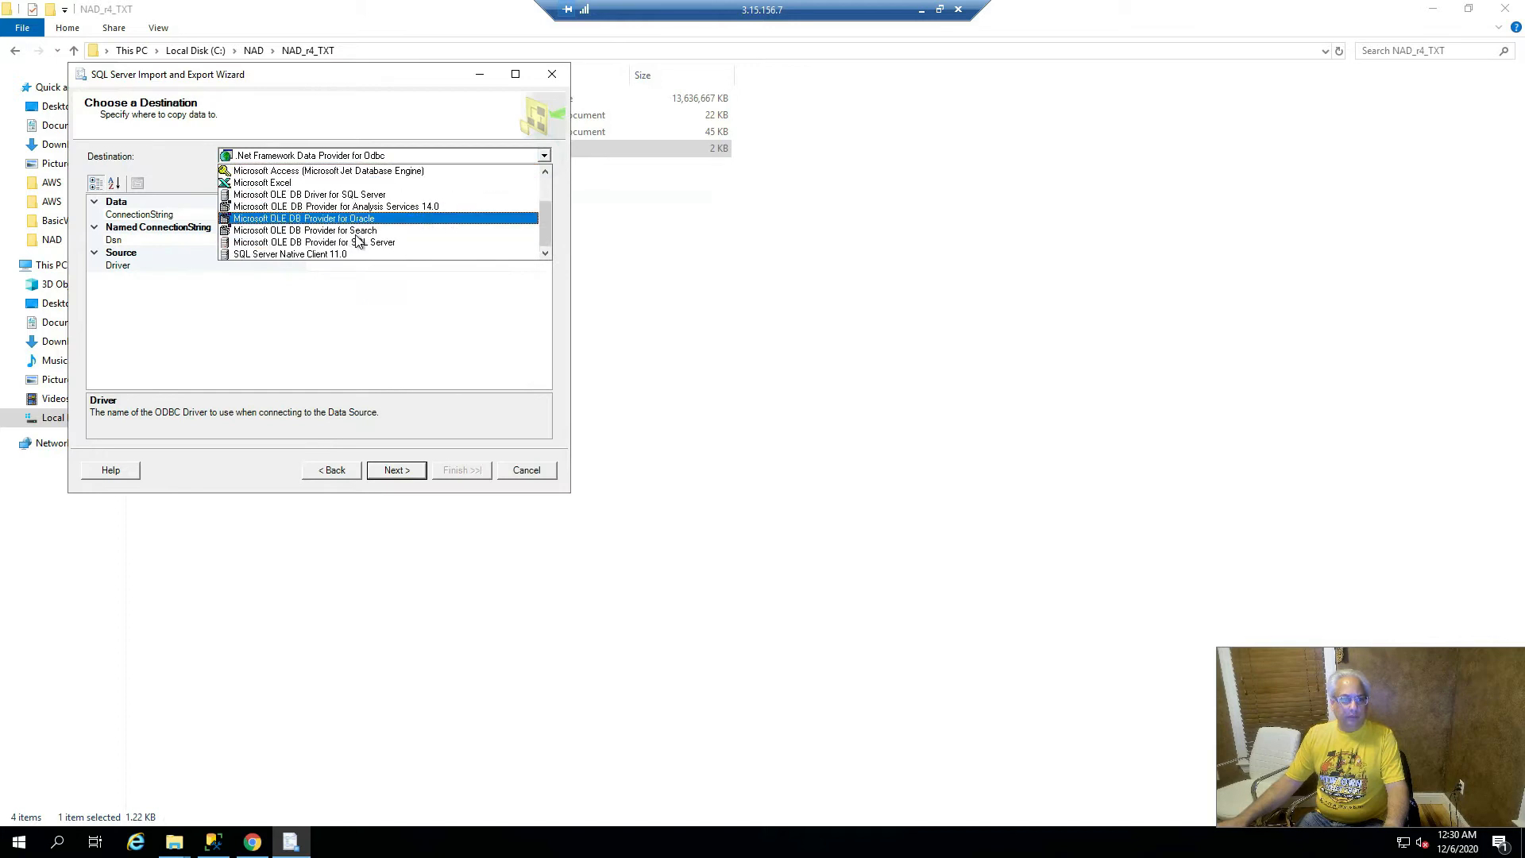
{"action": "left_click", "coordinate": [309, 254]}
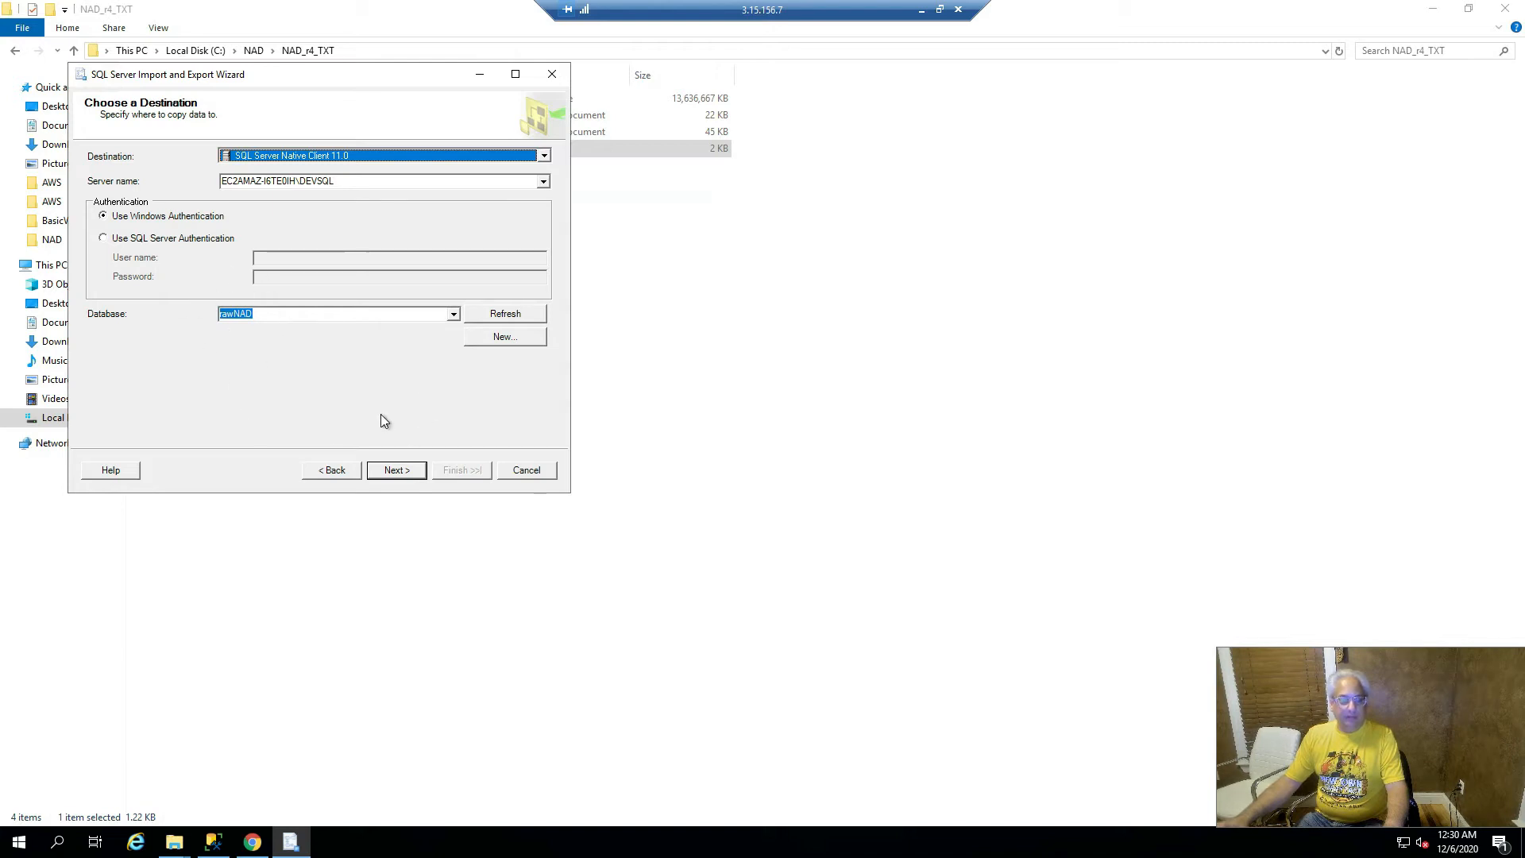
{"action": "left_click", "coordinate": [398, 471]}
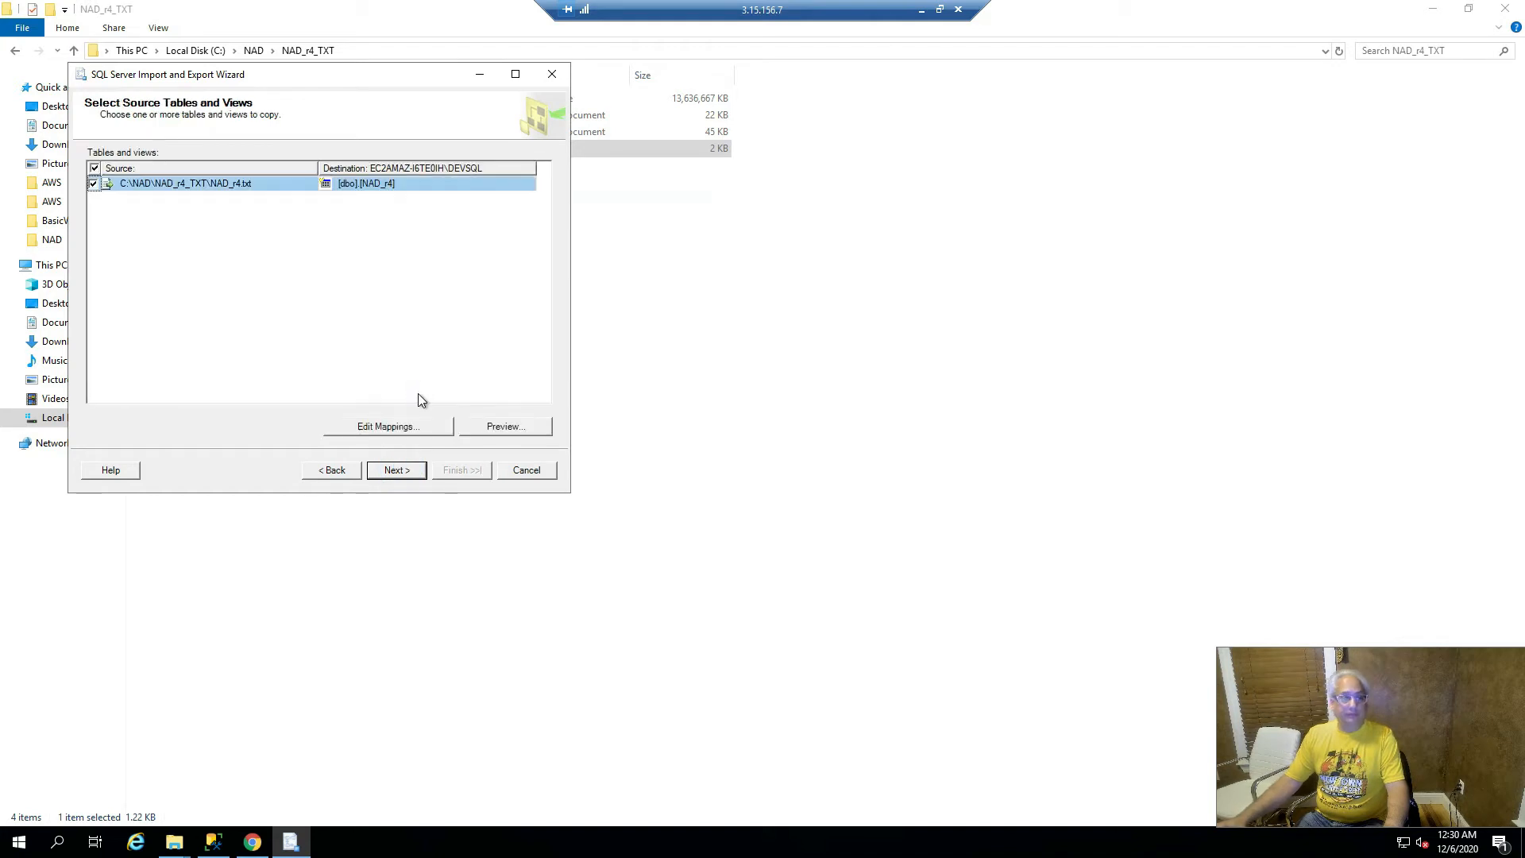
- Review and accept the column mappings for the new NAD_r4 table, then finish the wizard
{"action": "left_click", "coordinate": [408, 426]}
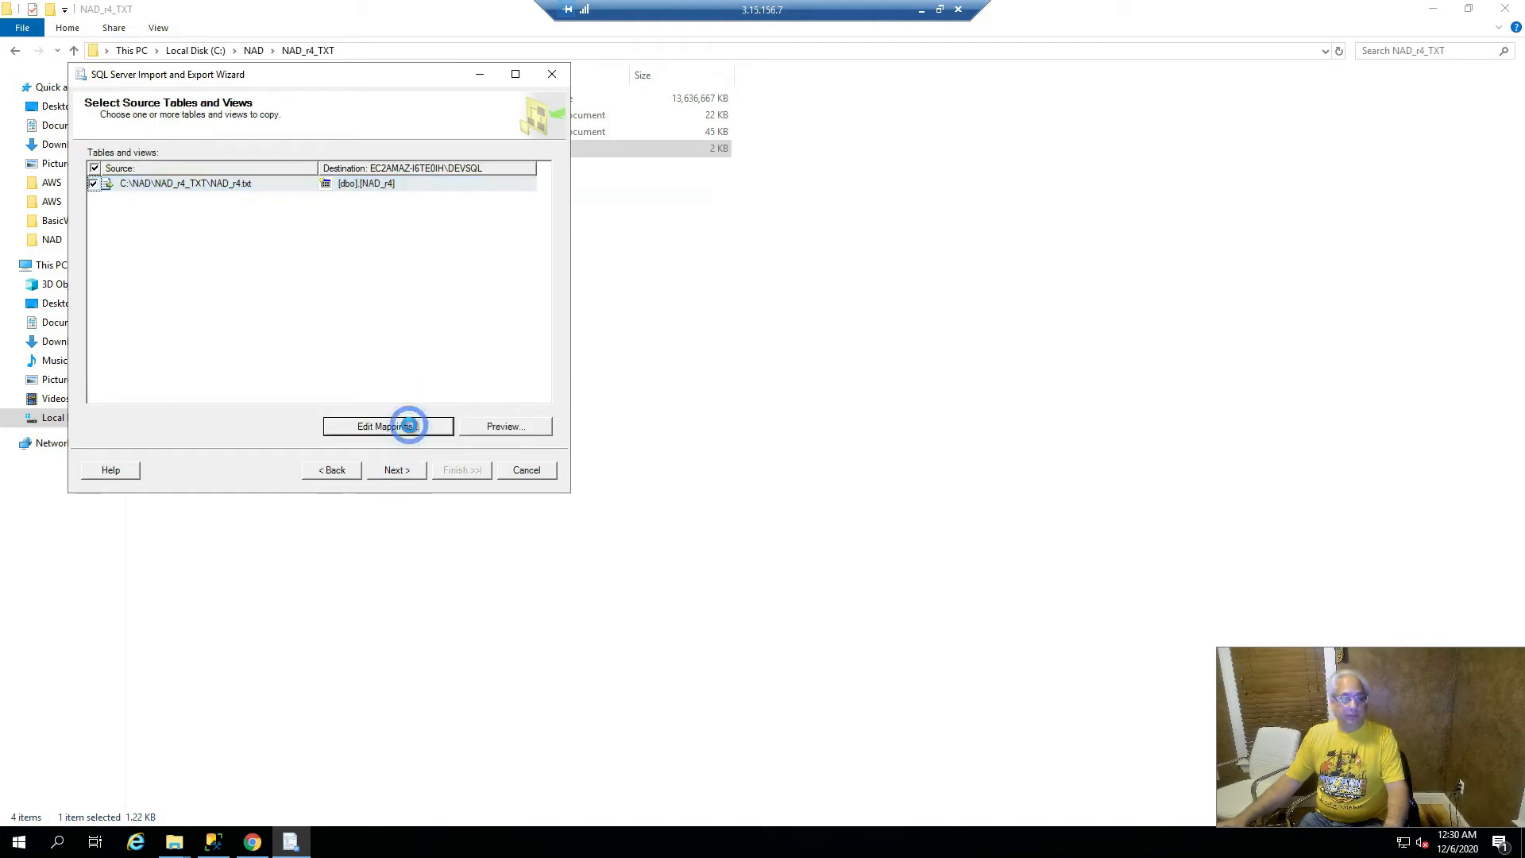
{"action": "scroll", "coordinate": [402, 325], "scroll_direction": "down", "scroll_amount": 12}
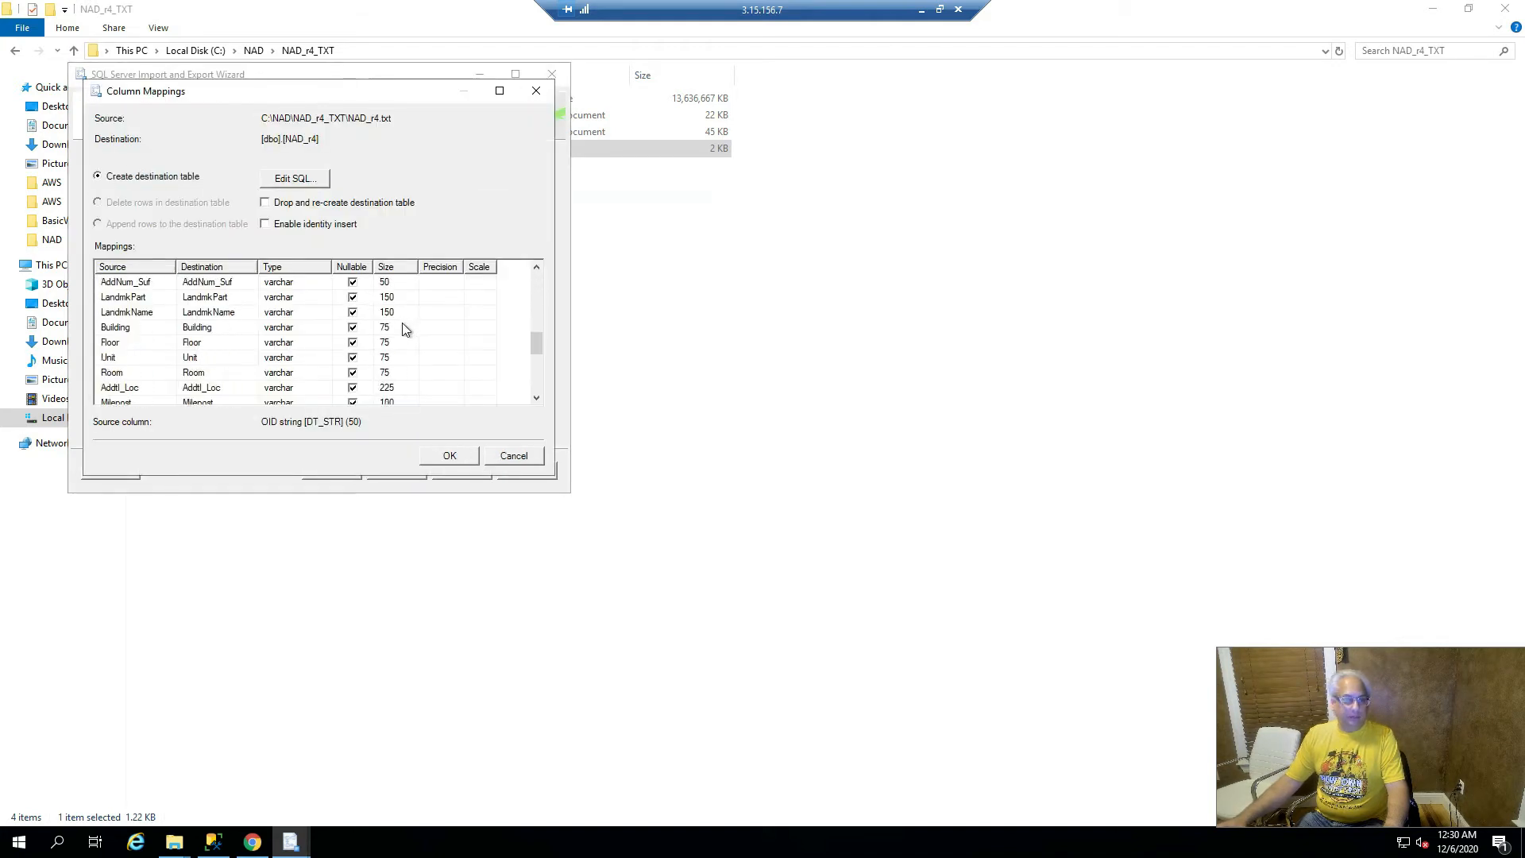
{"action": "scroll", "coordinate": [402, 322], "scroll_direction": "up", "scroll_amount": 12}
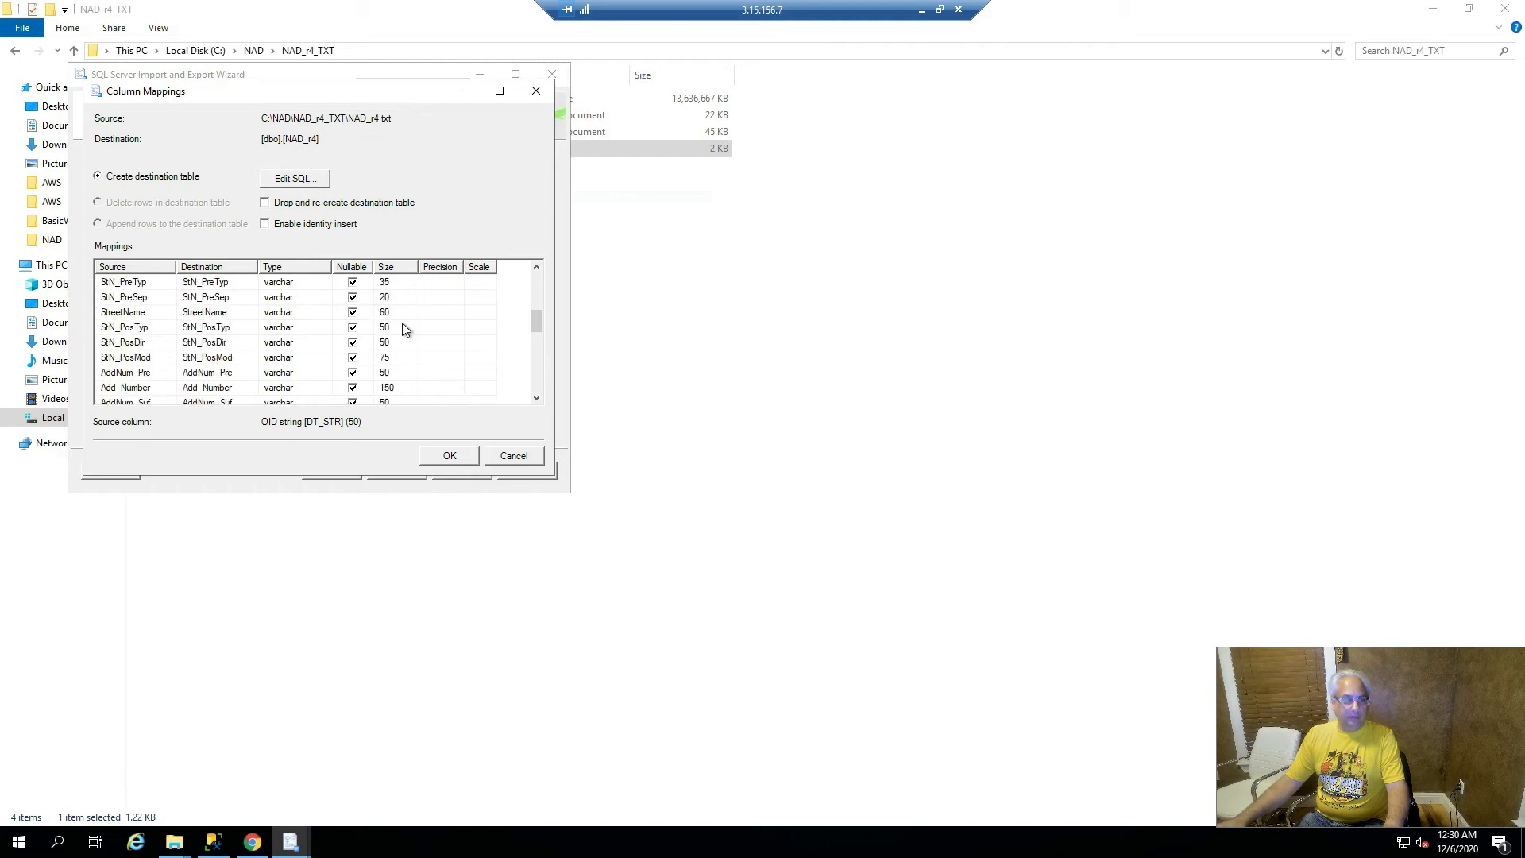
{"action": "left_click", "coordinate": [450, 457]}
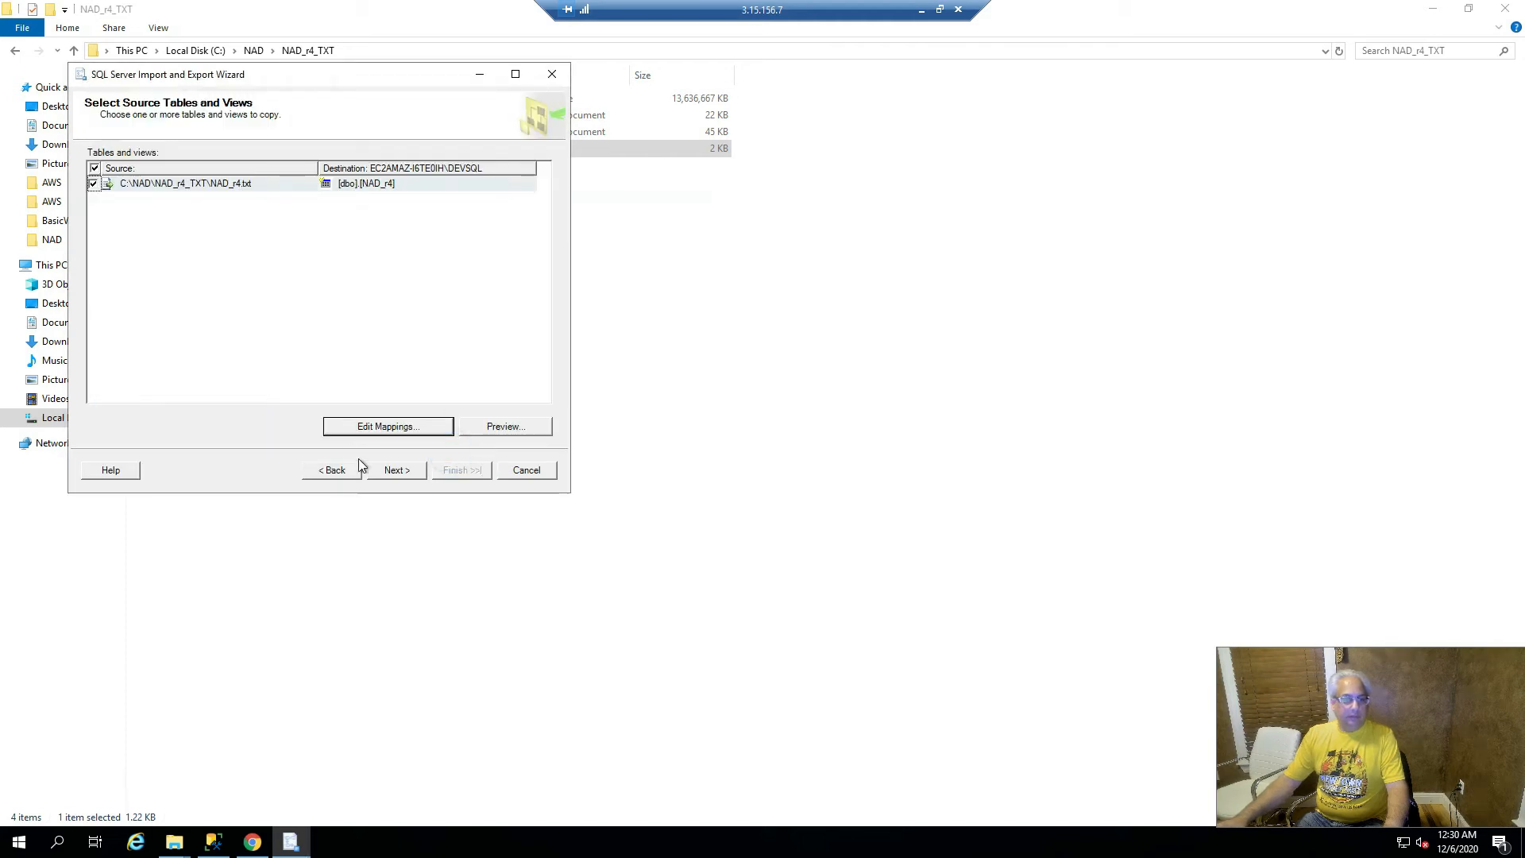
{"action": "left_click", "coordinate": [392, 471]}
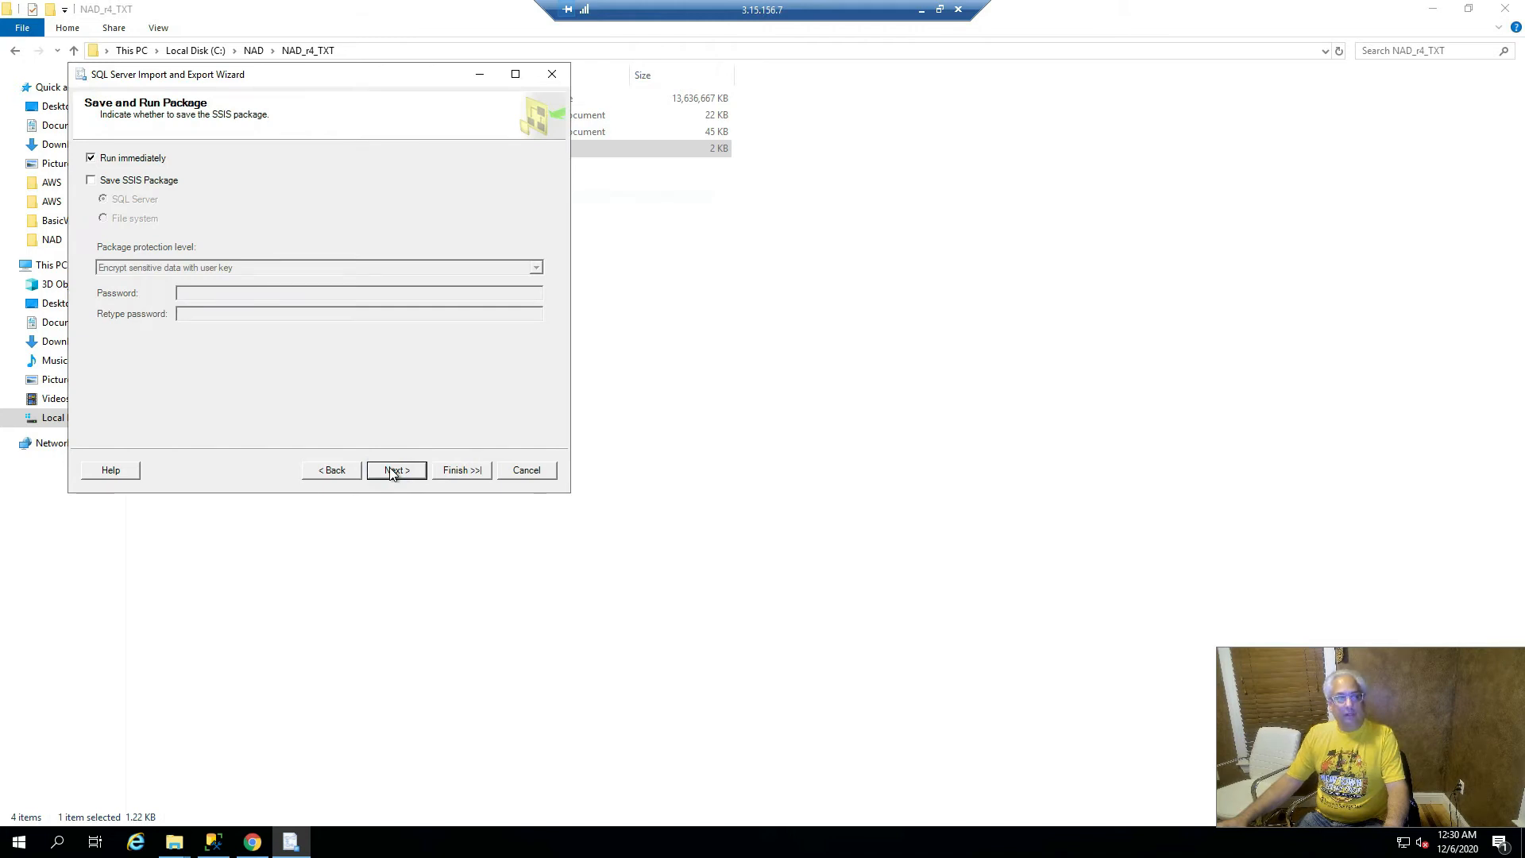
{"action": "left_click", "coordinate": [392, 471]}
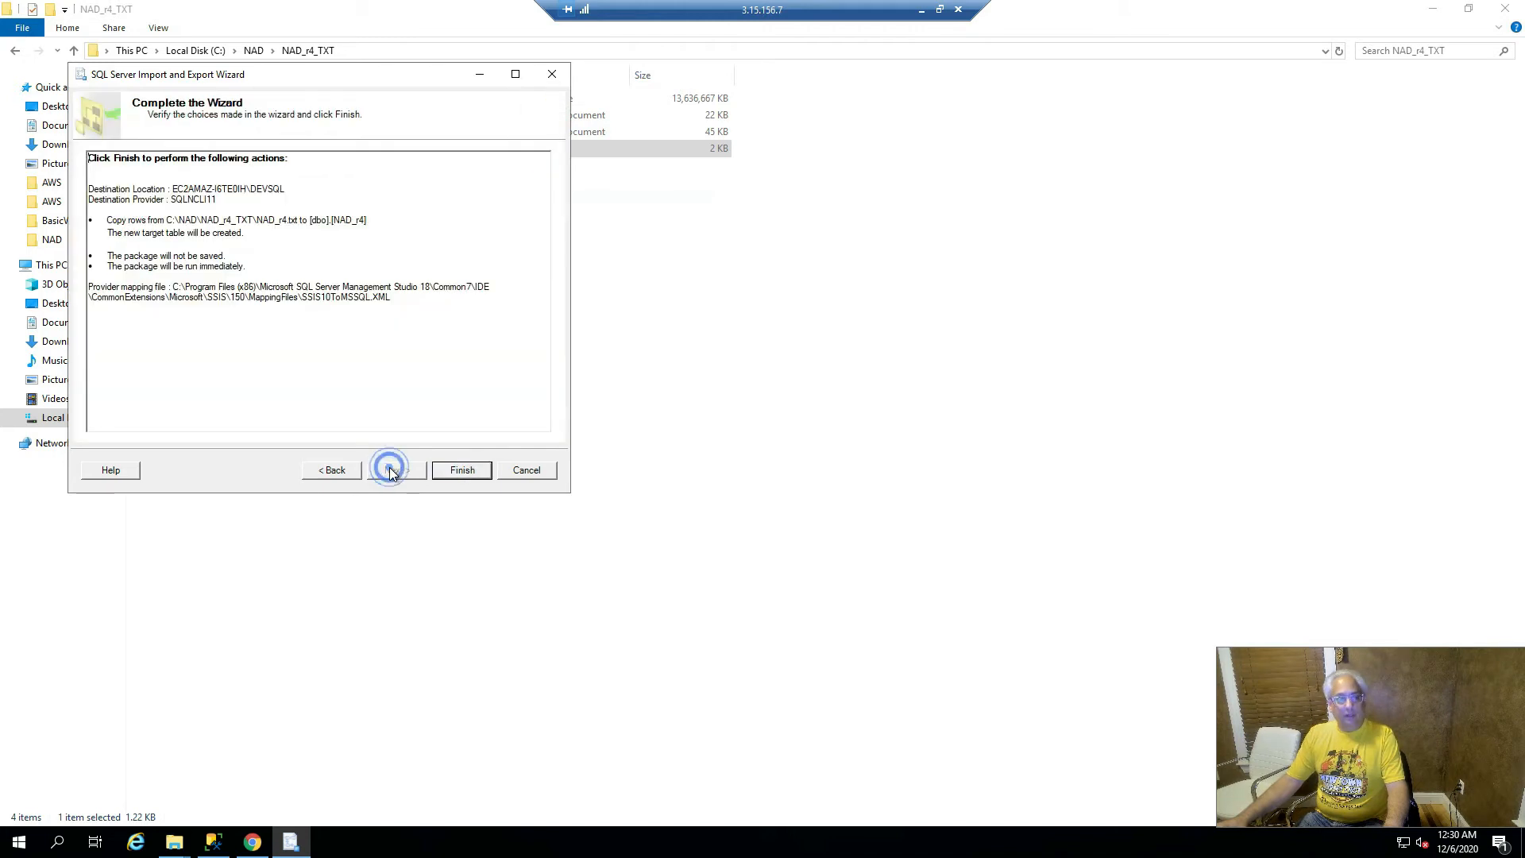
{"action": "left_click", "coordinate": [463, 470]}
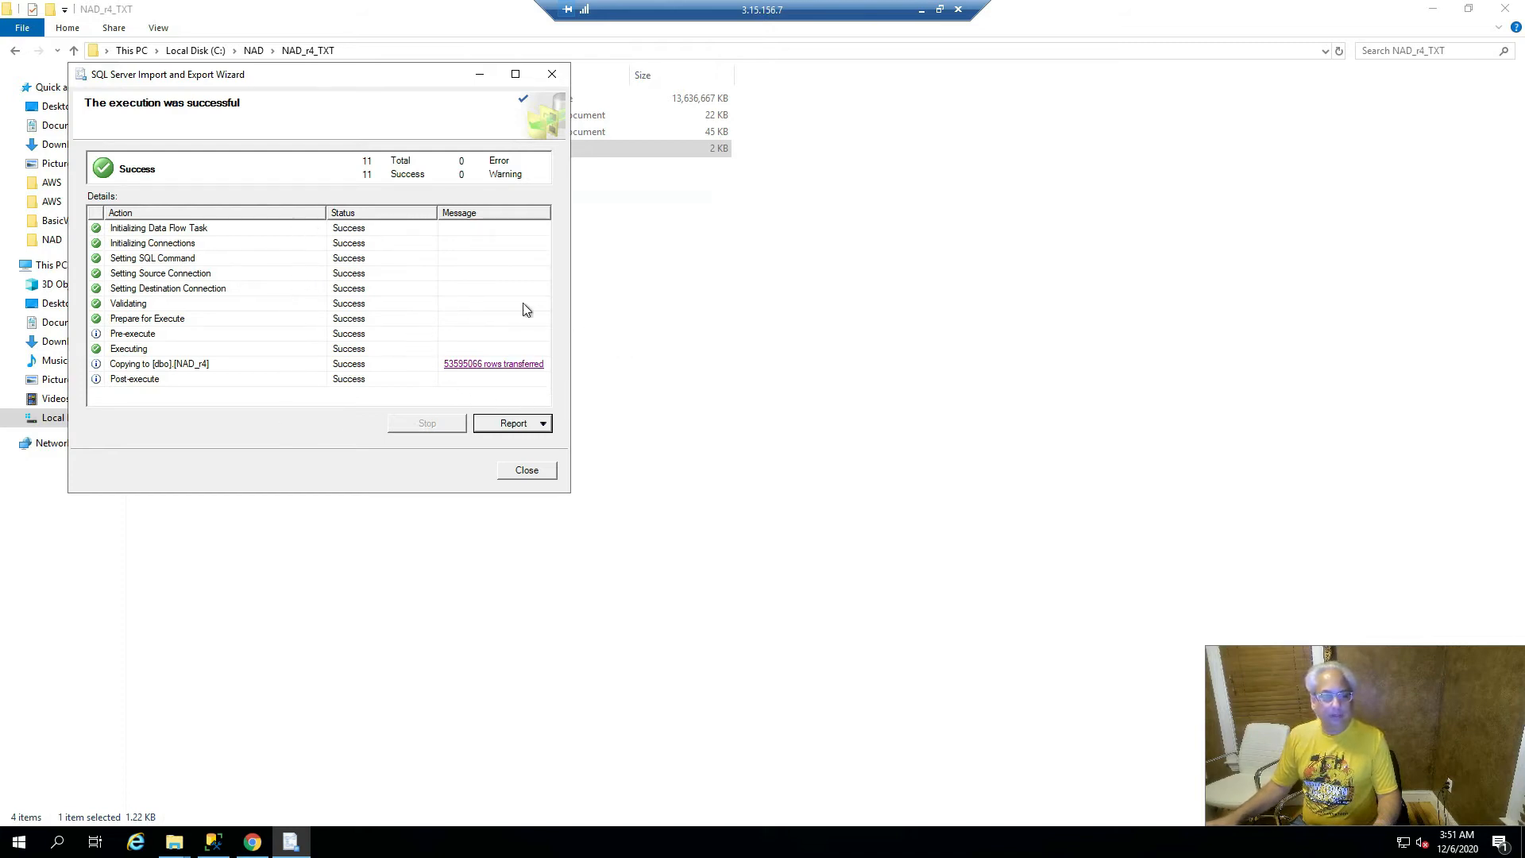
- Close the wizard after 53,595,066 rows are copied into NAD_r4
{"action": "left_click", "coordinate": [527, 469]}
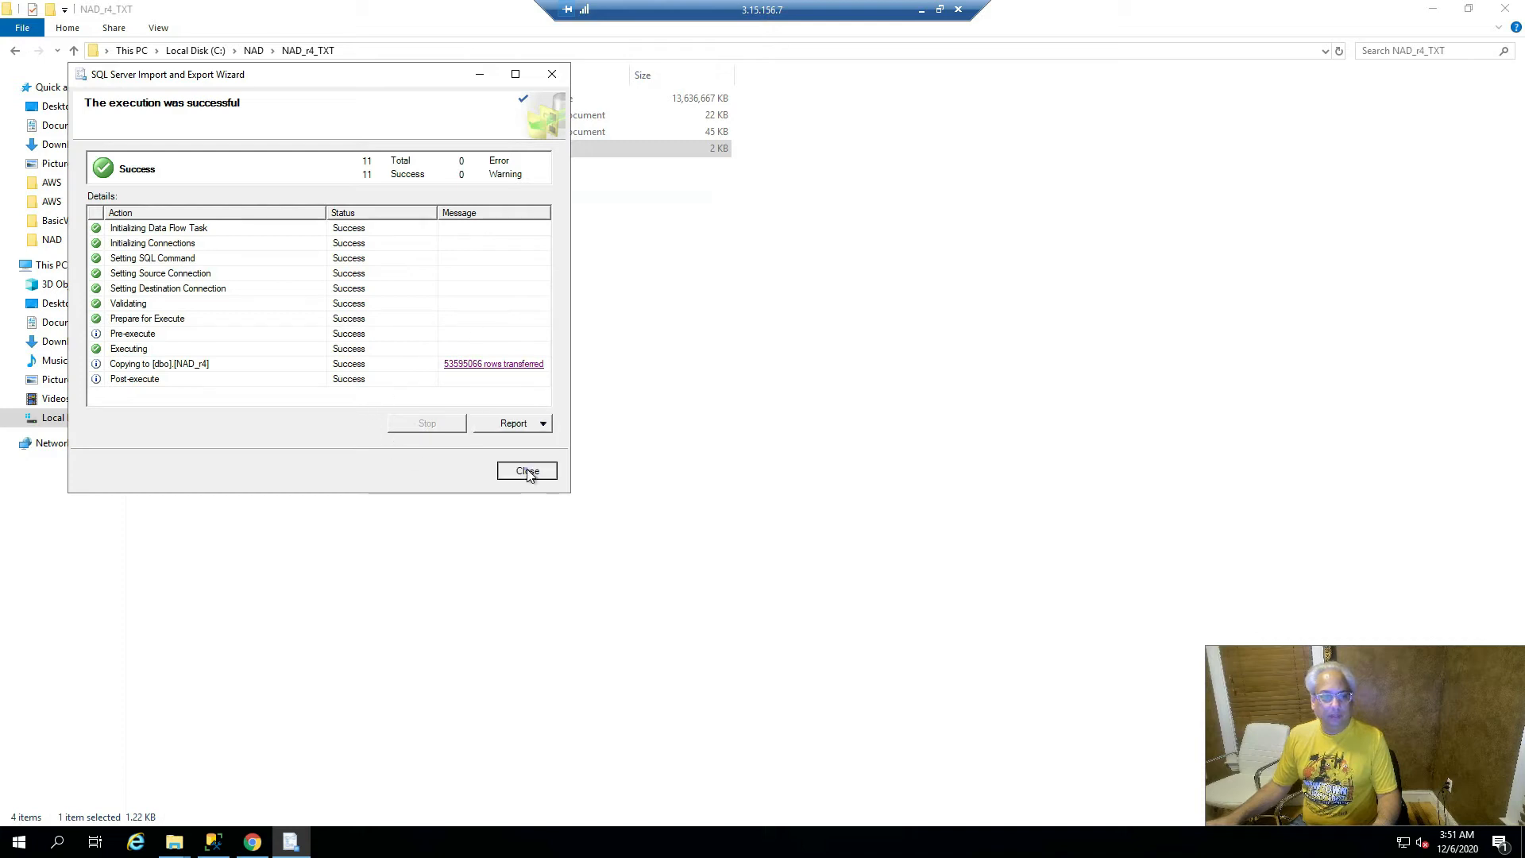
- Close the empty SQLQuery1 and start a new query against the rawNAD database
{"action": "left_click", "coordinate": [213, 842]}
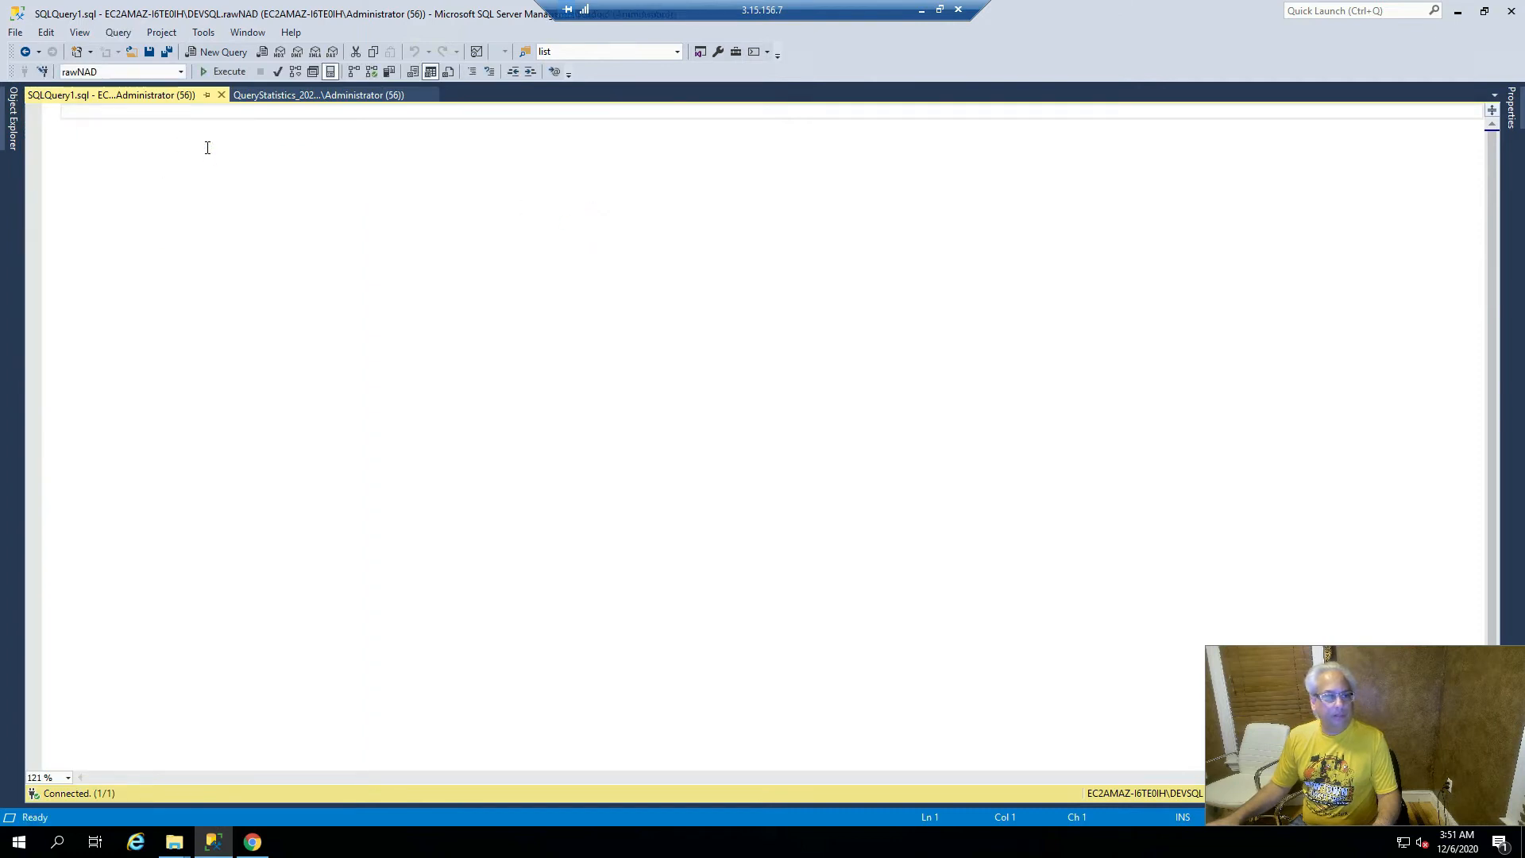
{"action": "left_click", "coordinate": [221, 95]}
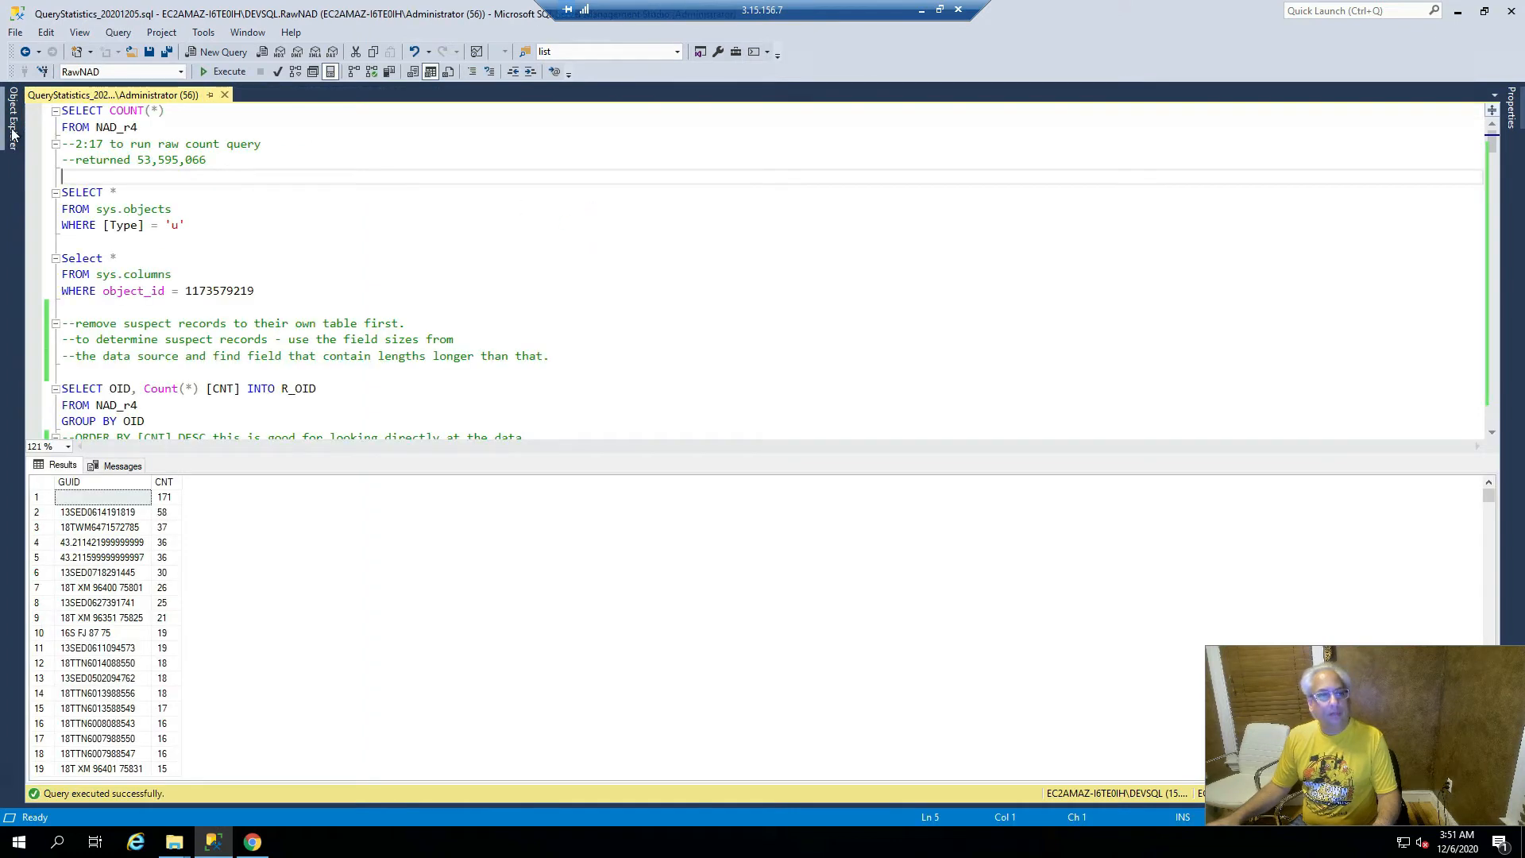
{"action": "left_click", "coordinate": [13, 135]}
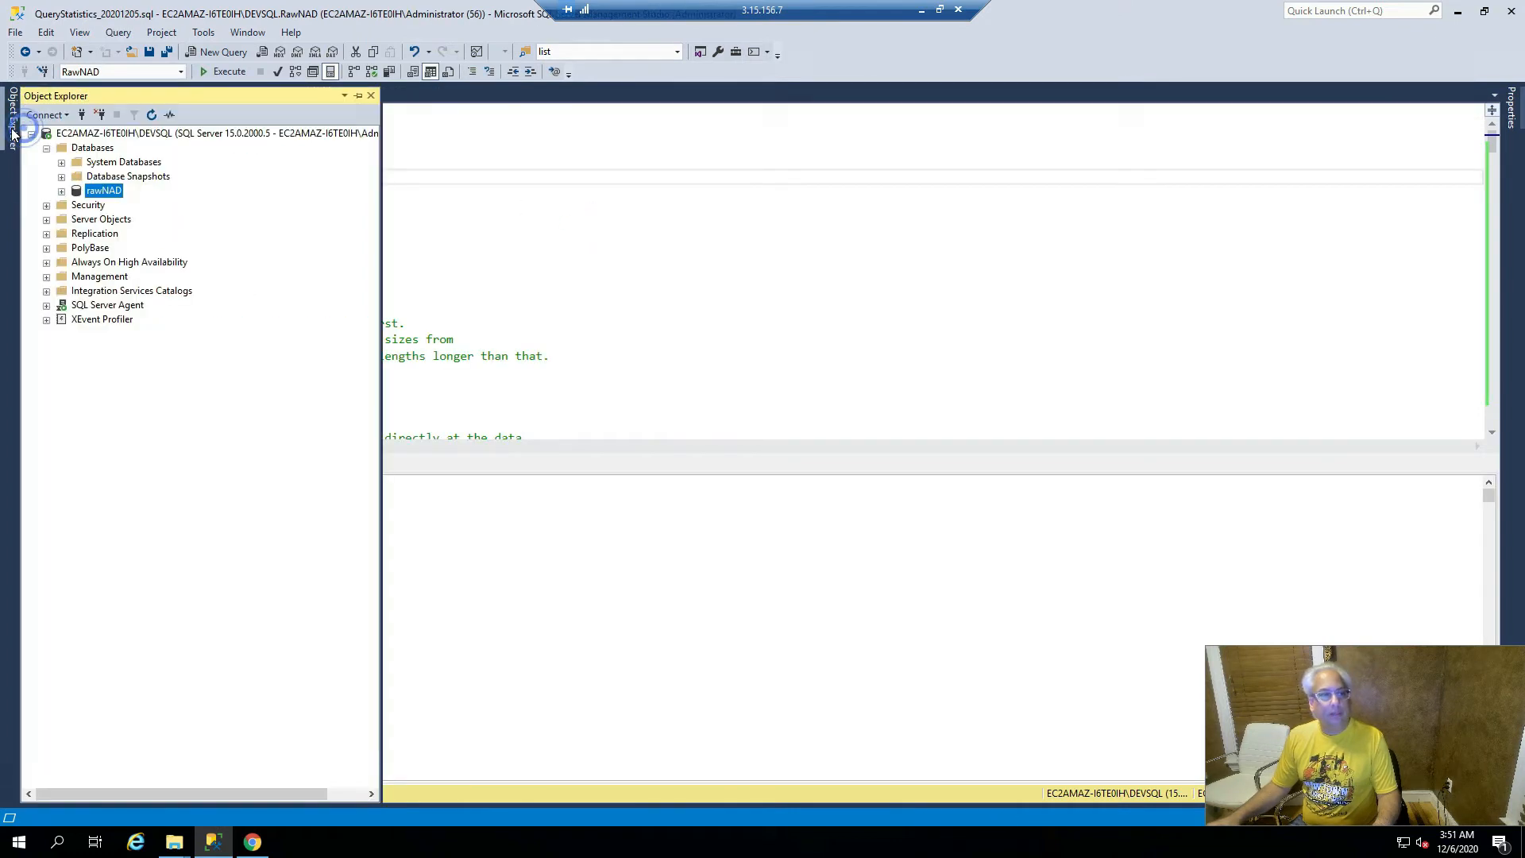
{"action": "right_click", "coordinate": [108, 191]}
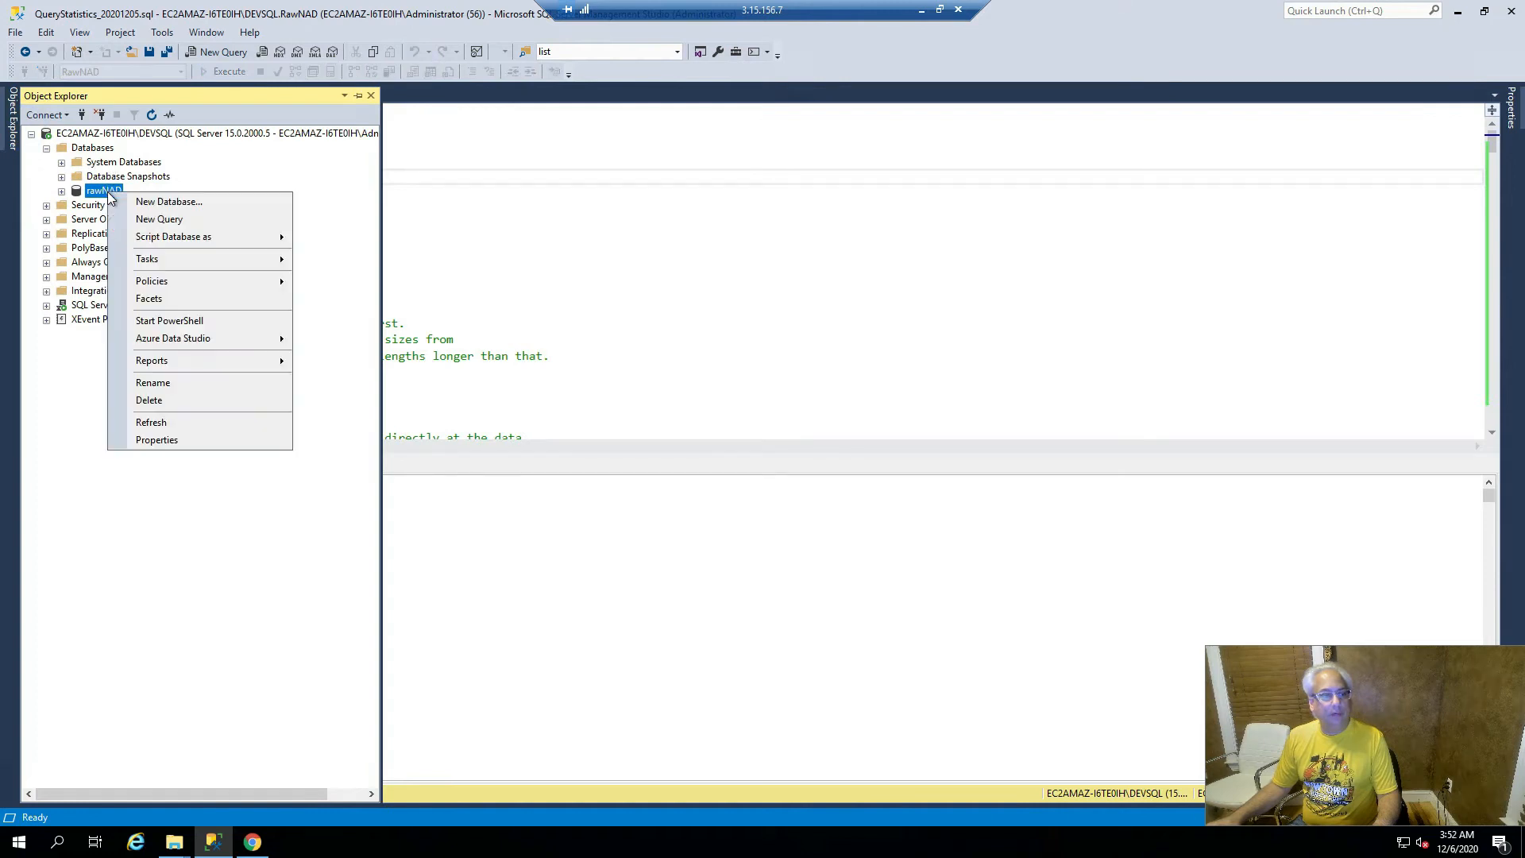
{"action": "left_click", "coordinate": [206, 221]}
{"action": "left_click", "coordinate": [539, 214]}
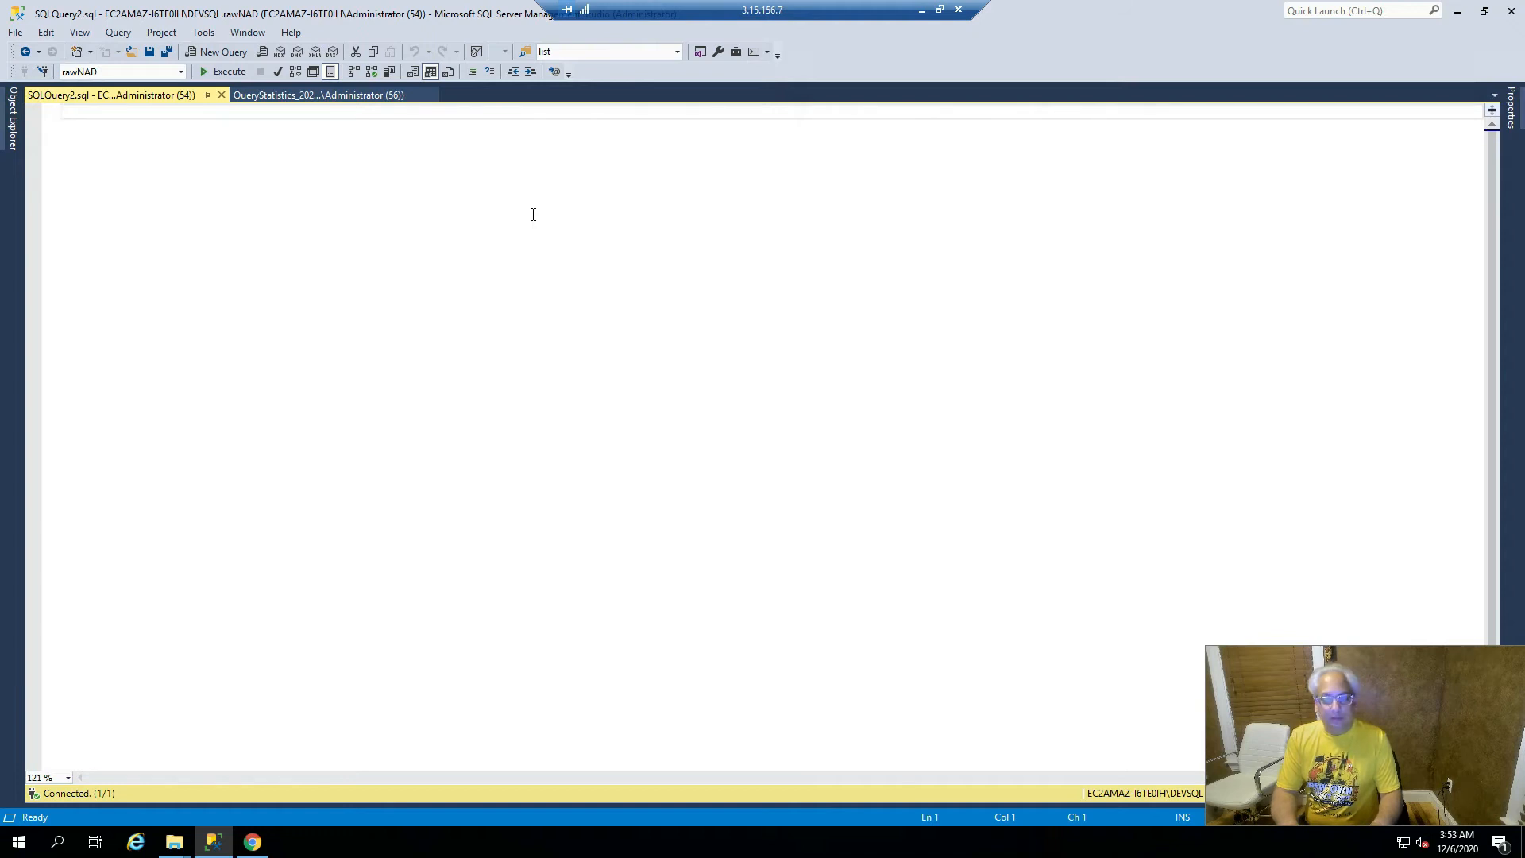
- Write a SELECT COUNT(*) FROM NAD_r4 query split over two lines
{"action": "type", "text": "SEL"}
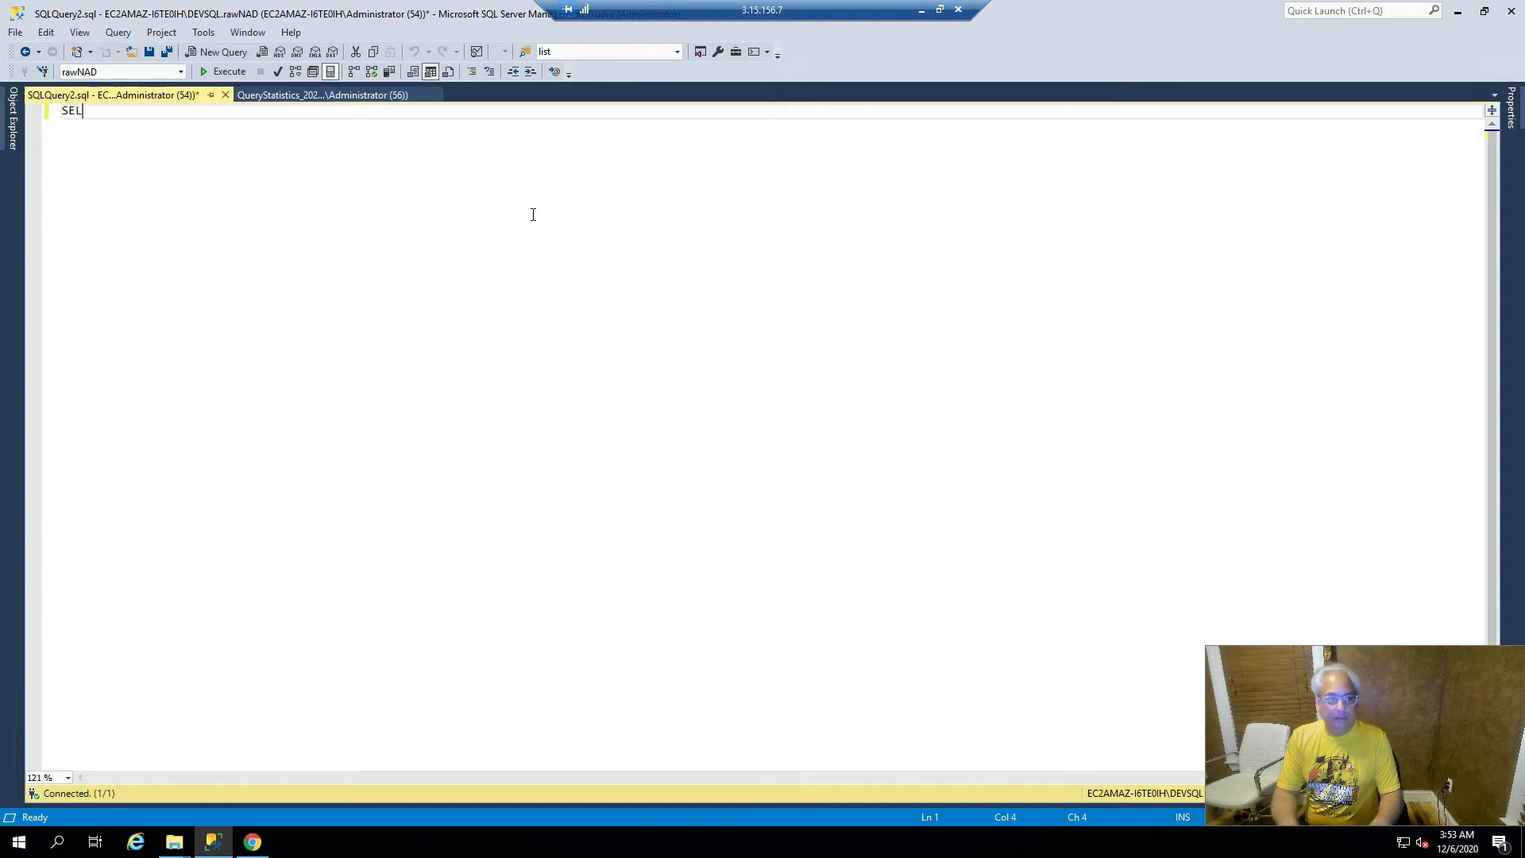
{"action": "type", "text": "ECT COUNT(*)"}
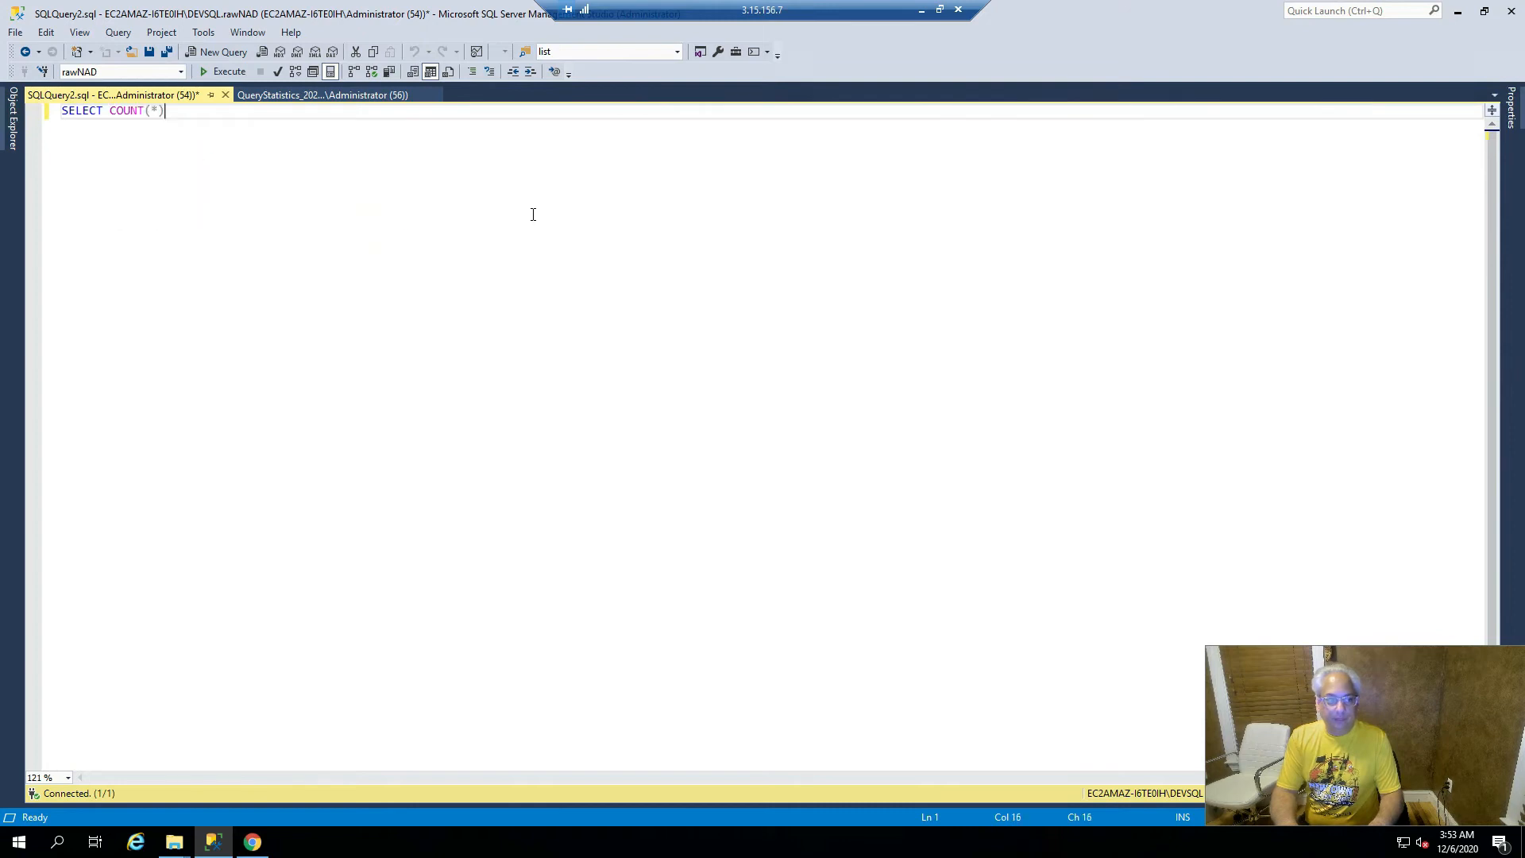
{"action": "type", "text": " FROM "}
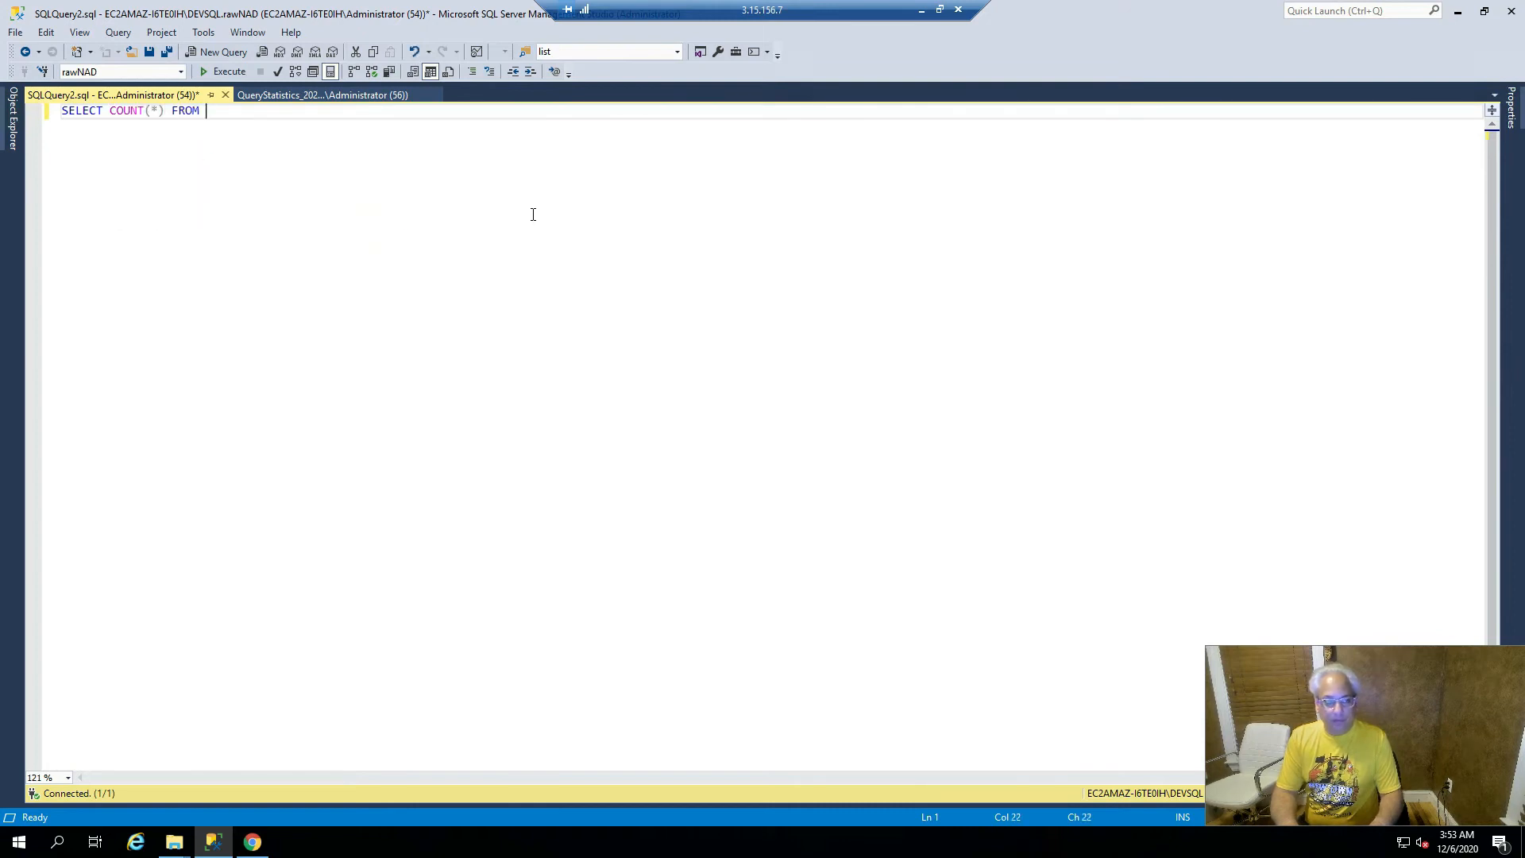
{"action": "type", "text": "NAD"}
{"action": "key", "text": "Tab"}
{"action": "key", "text": "Left"}
{"action": "key", "text": "Left"}
{"action": "key", "text": "Left"}
{"action": "key", "text": "Left"}
{"action": "key", "text": "Return"}
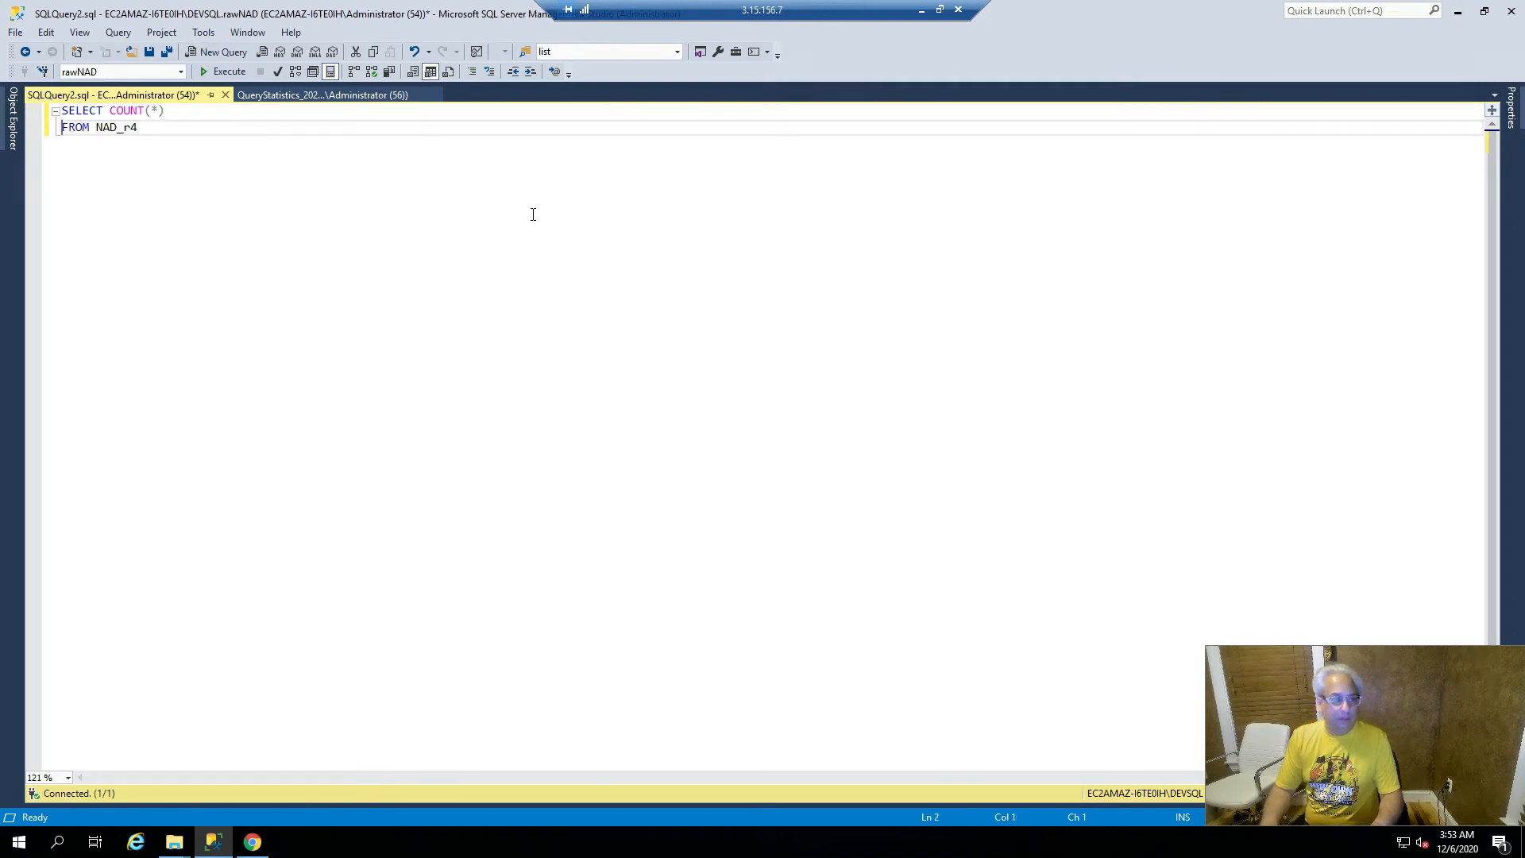
{"action": "key", "text": "End"}
{"action": "key", "text": "Return"}
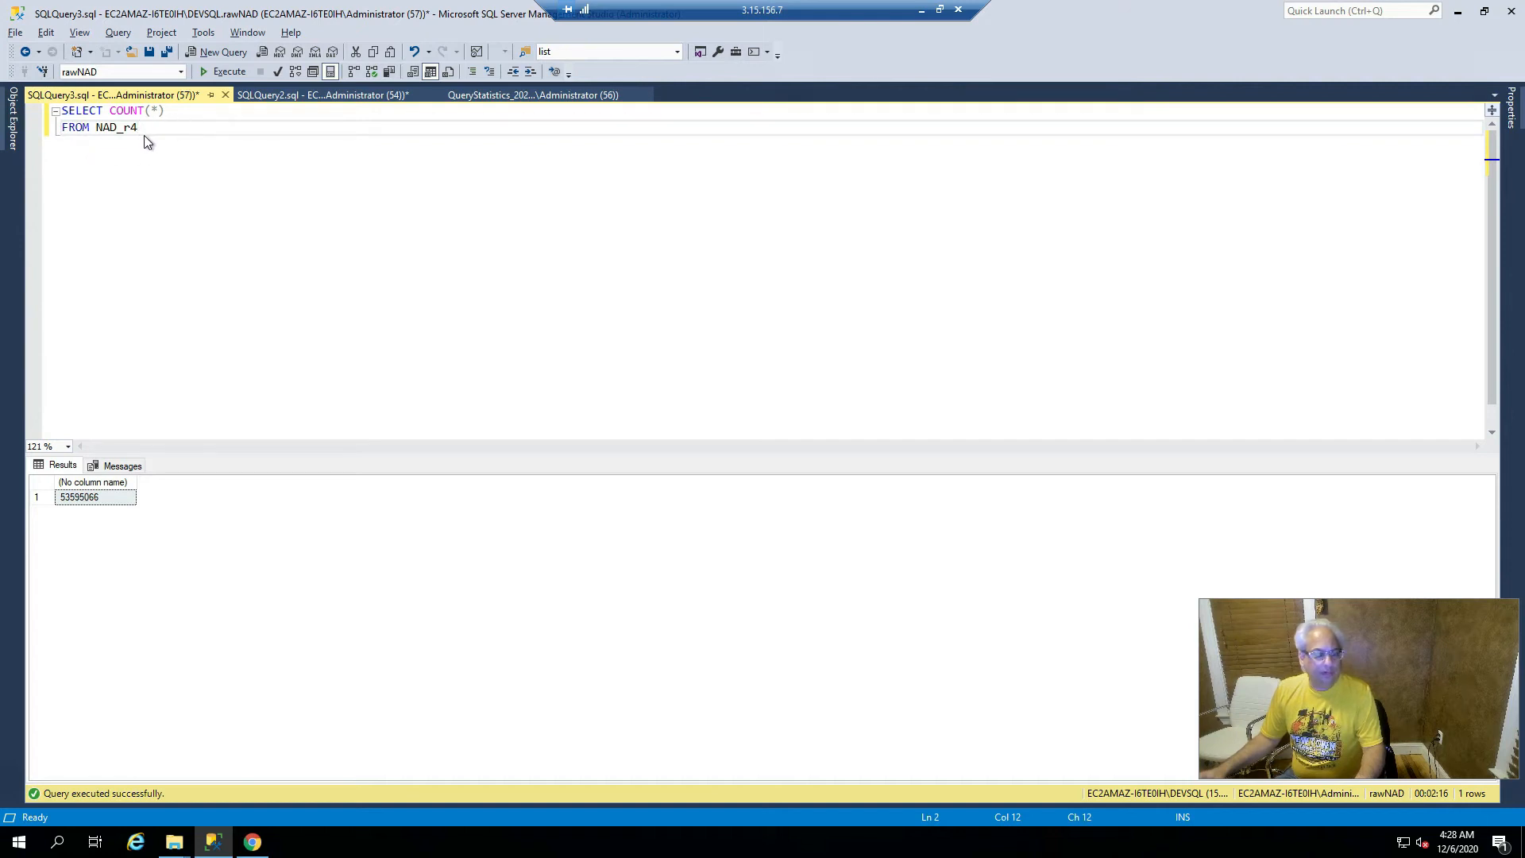
- Copy the row count result below the query as the comment --53,595,066
{"action": "left_click", "coordinate": [79, 502]}
{"action": "right_click", "coordinate": [78, 502]}
{"action": "left_click", "coordinate": [136, 511]}
{"action": "left_click", "coordinate": [127, 261]}
{"action": "left_click", "coordinate": [192, 188]}
{"action": "key", "text": "Return"}
{"action": "key", "text": "Return"}
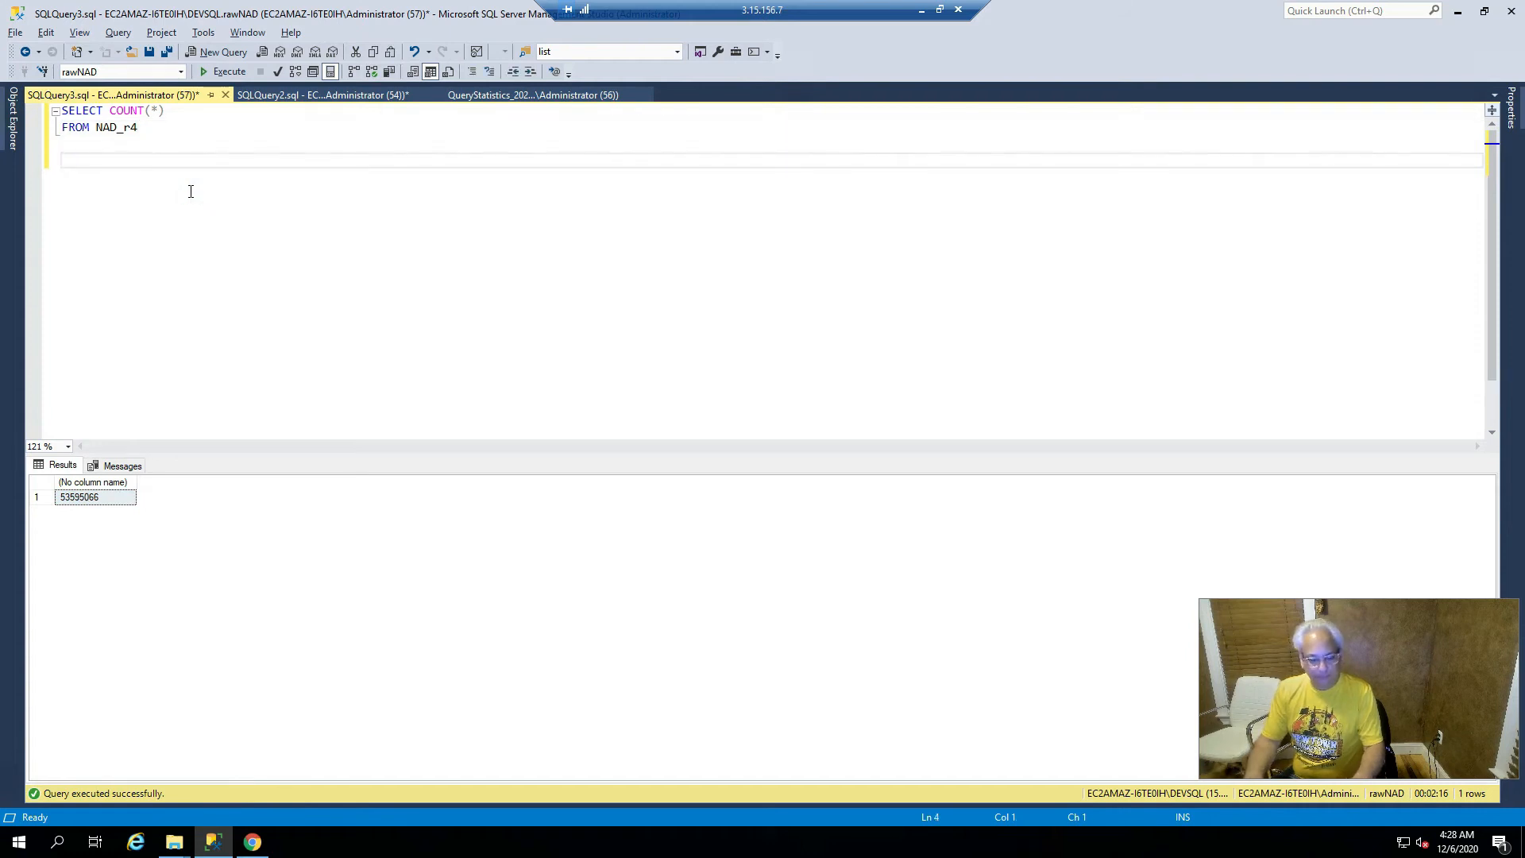
{"action": "key", "text": "ctrl+v"}
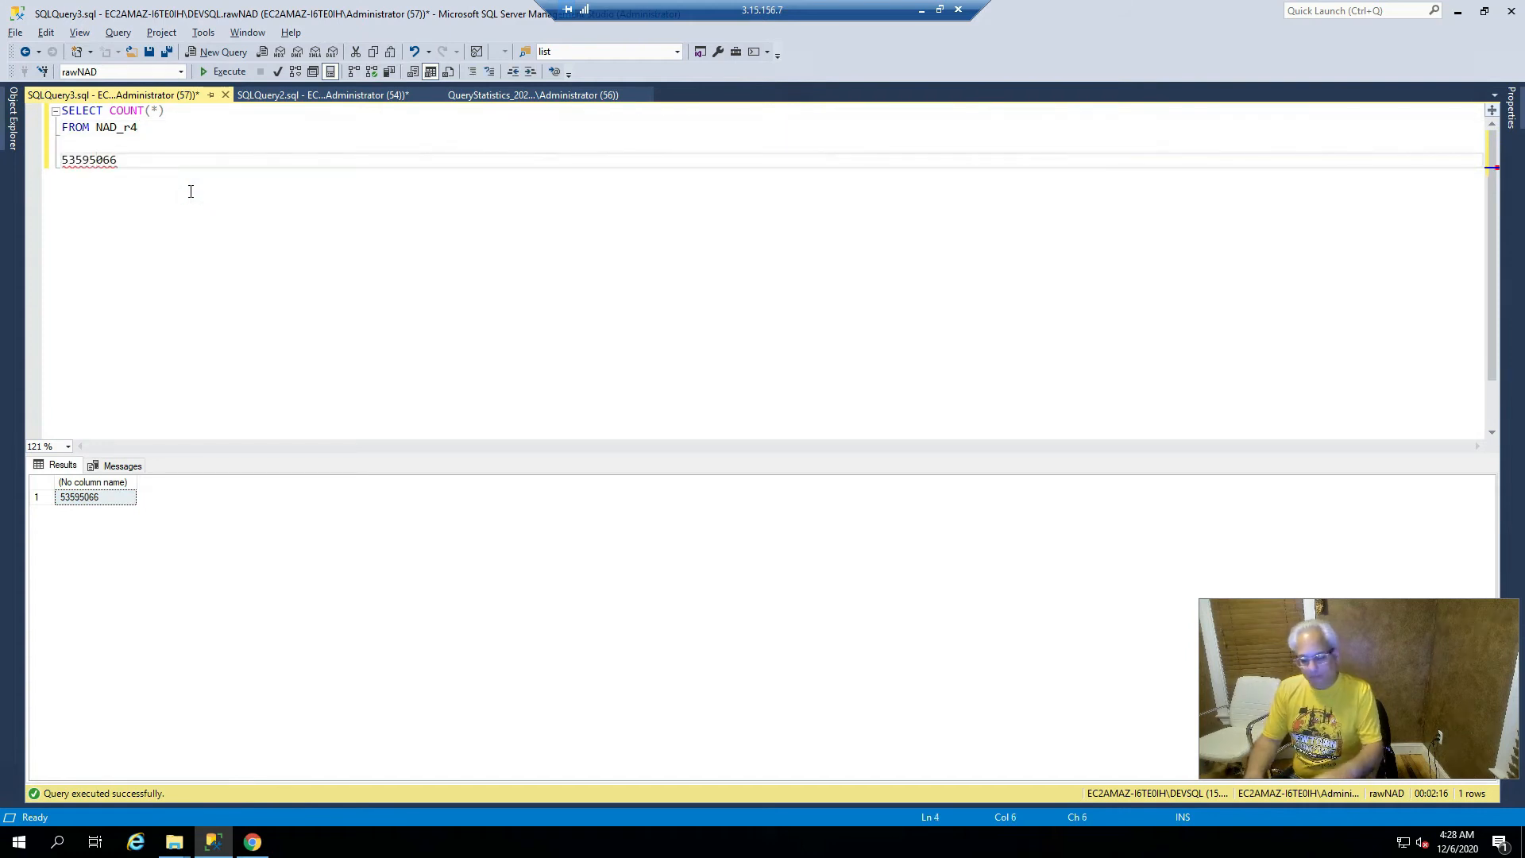
{"action": "type", "text": ","}
{"action": "key", "text": "Left"}
{"action": "type", "text": ","}
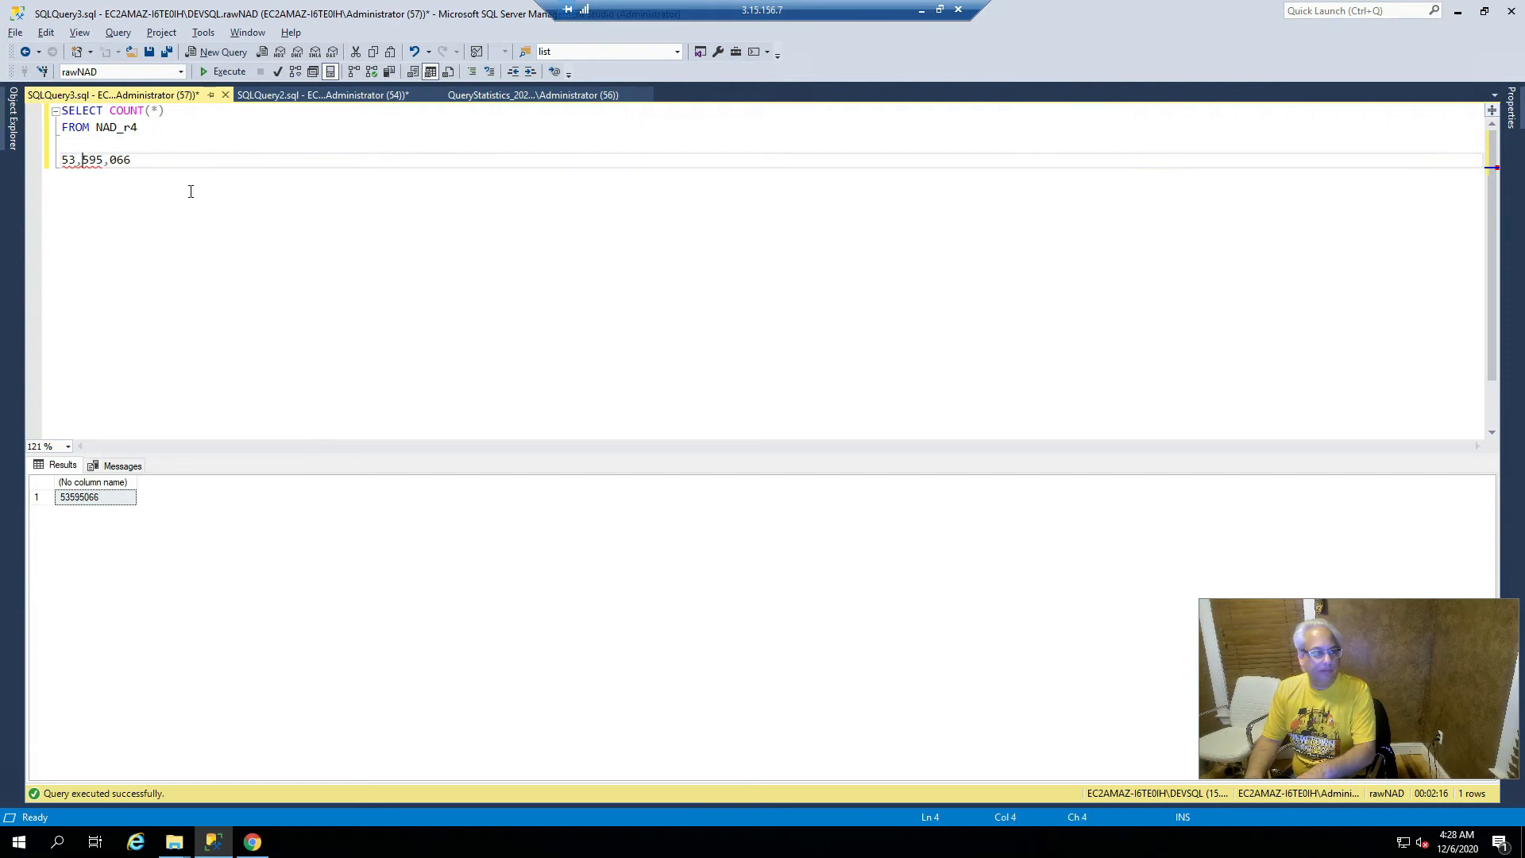
{"action": "key", "text": "Home"}
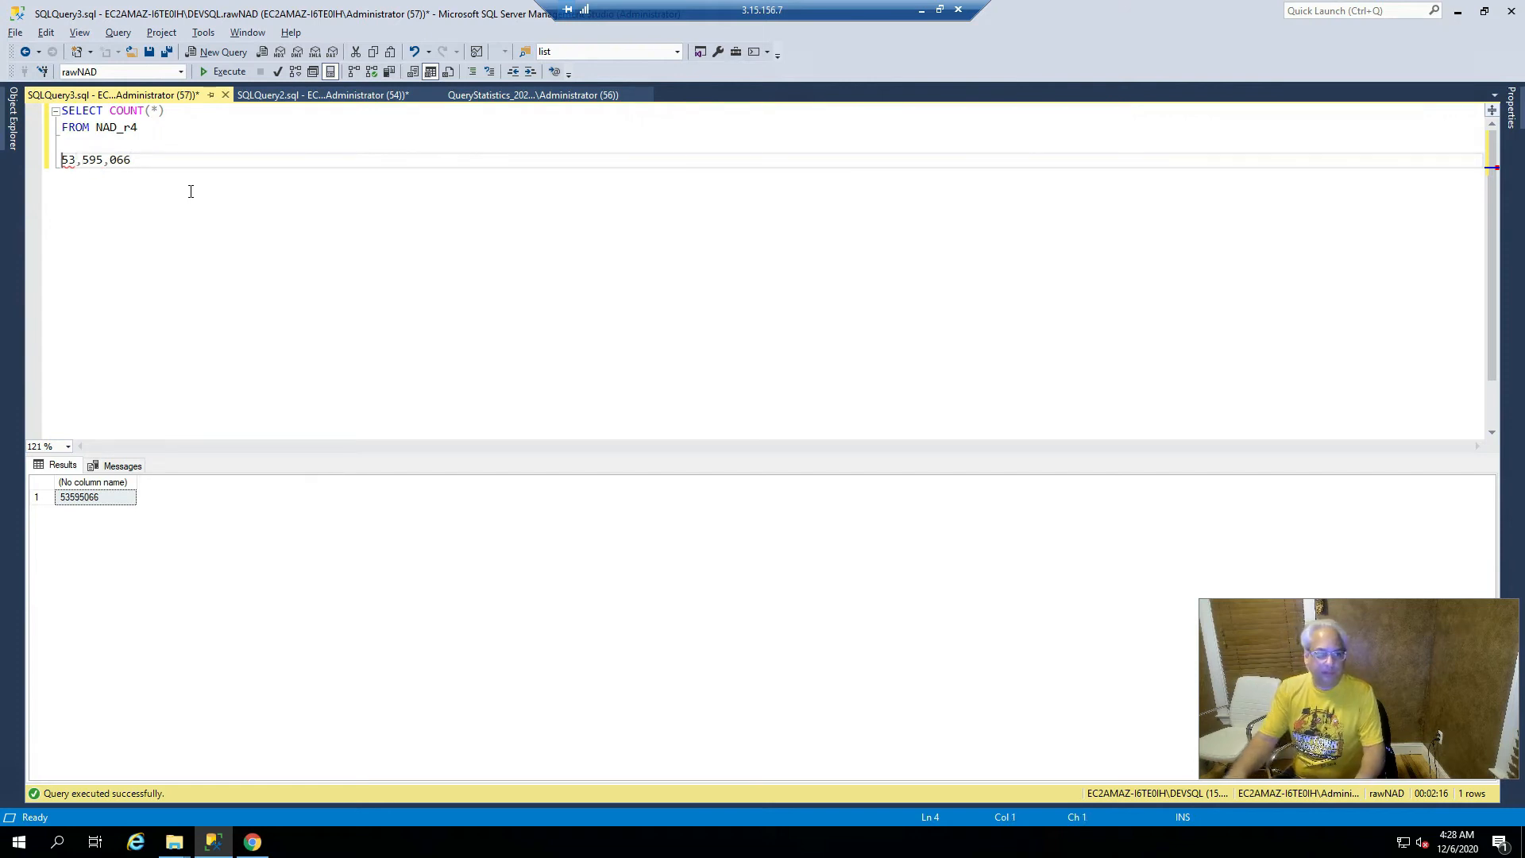
{"action": "type", "text": "--"}
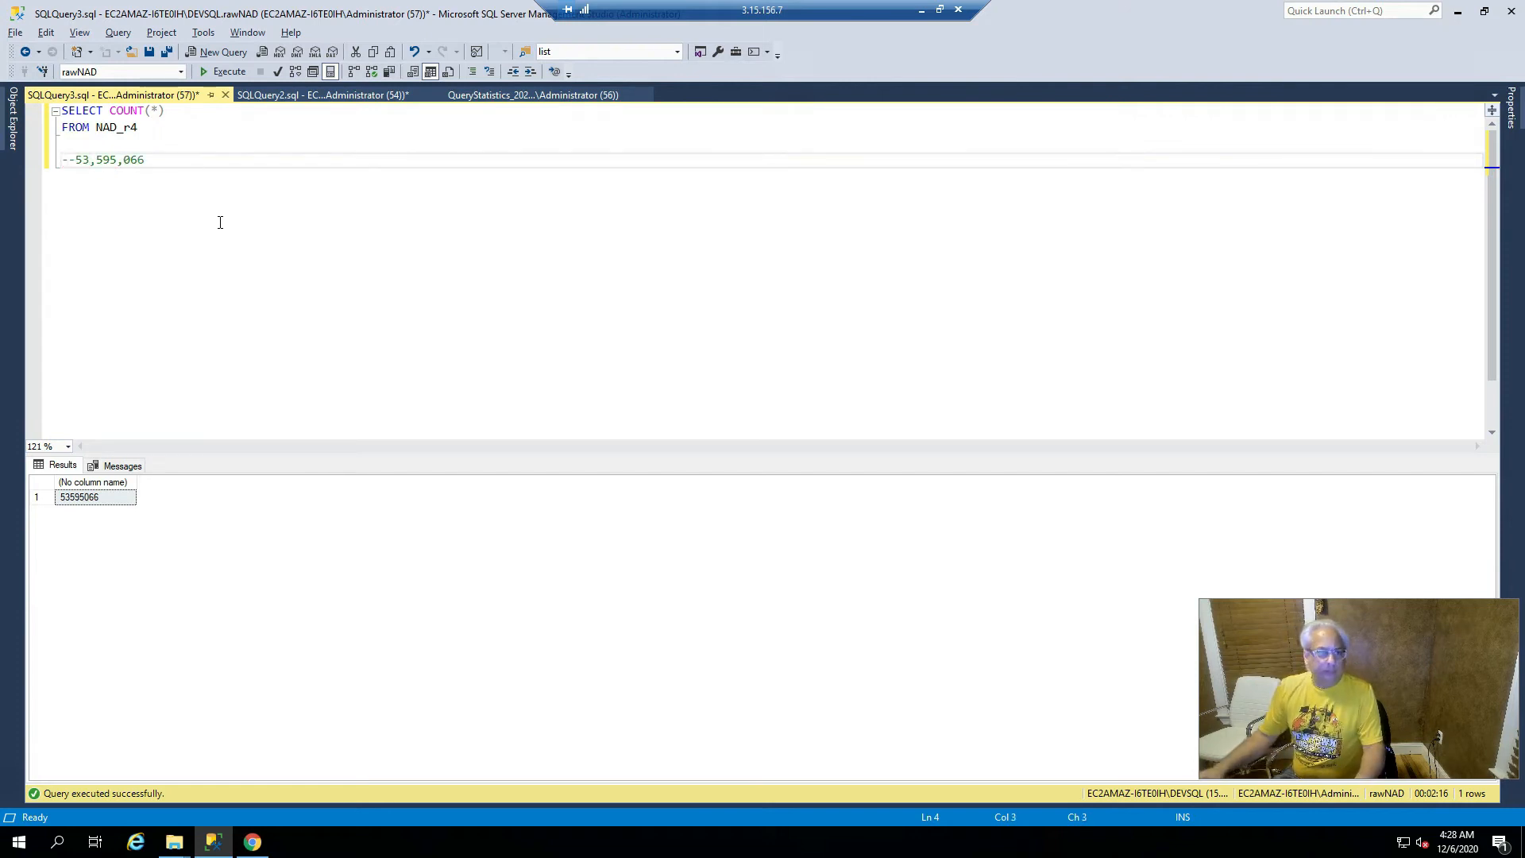
{"action": "left_click", "coordinate": [337, 96]}
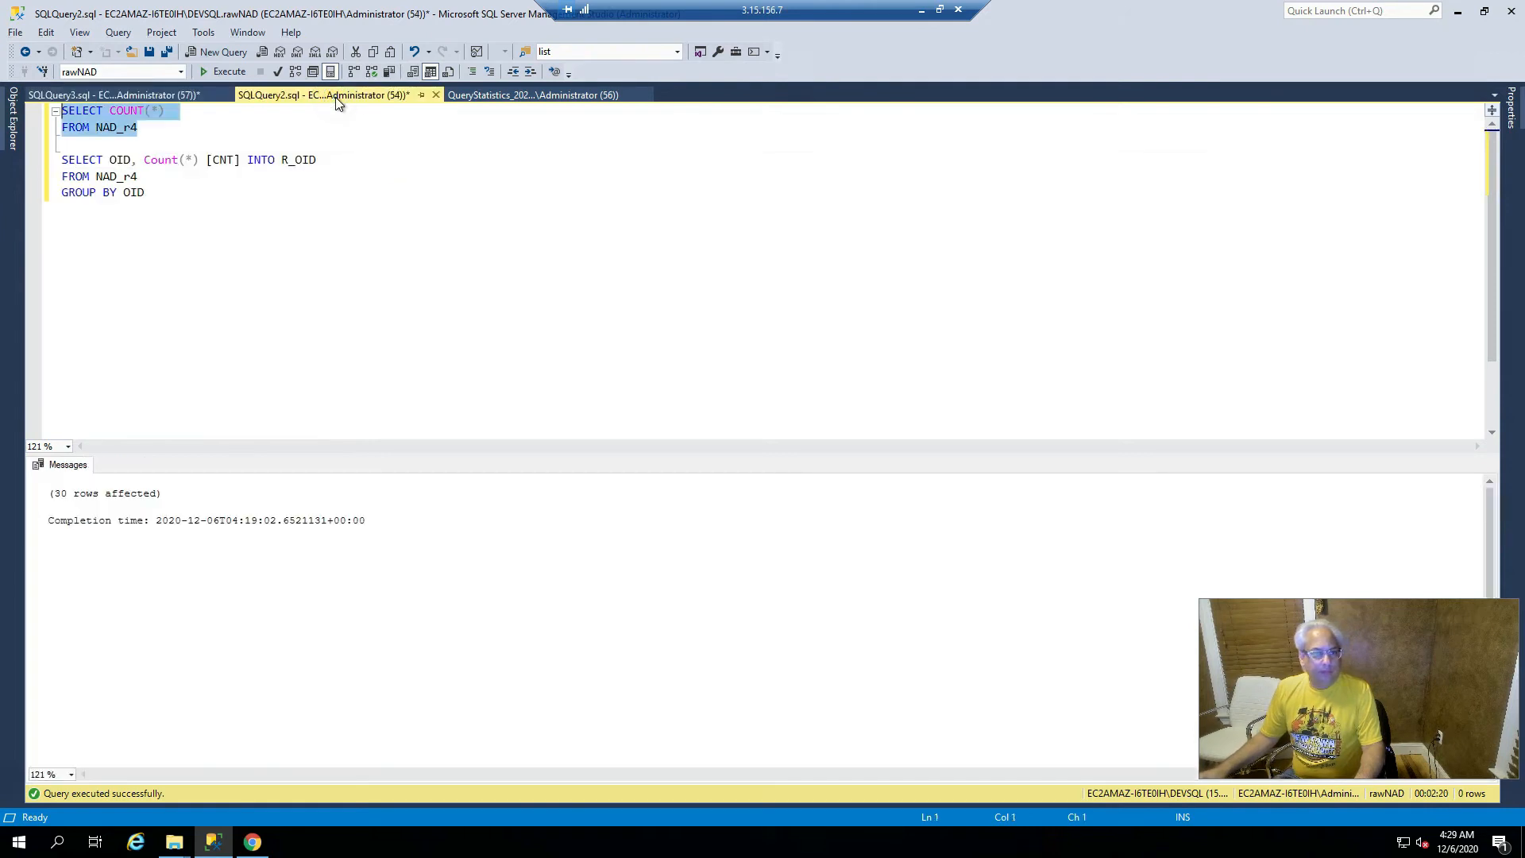
- Copy R_OID onto a new line below GROUP BY OID and prefix it with SELECT * FROM
{"action": "left_click", "coordinate": [271, 222]}
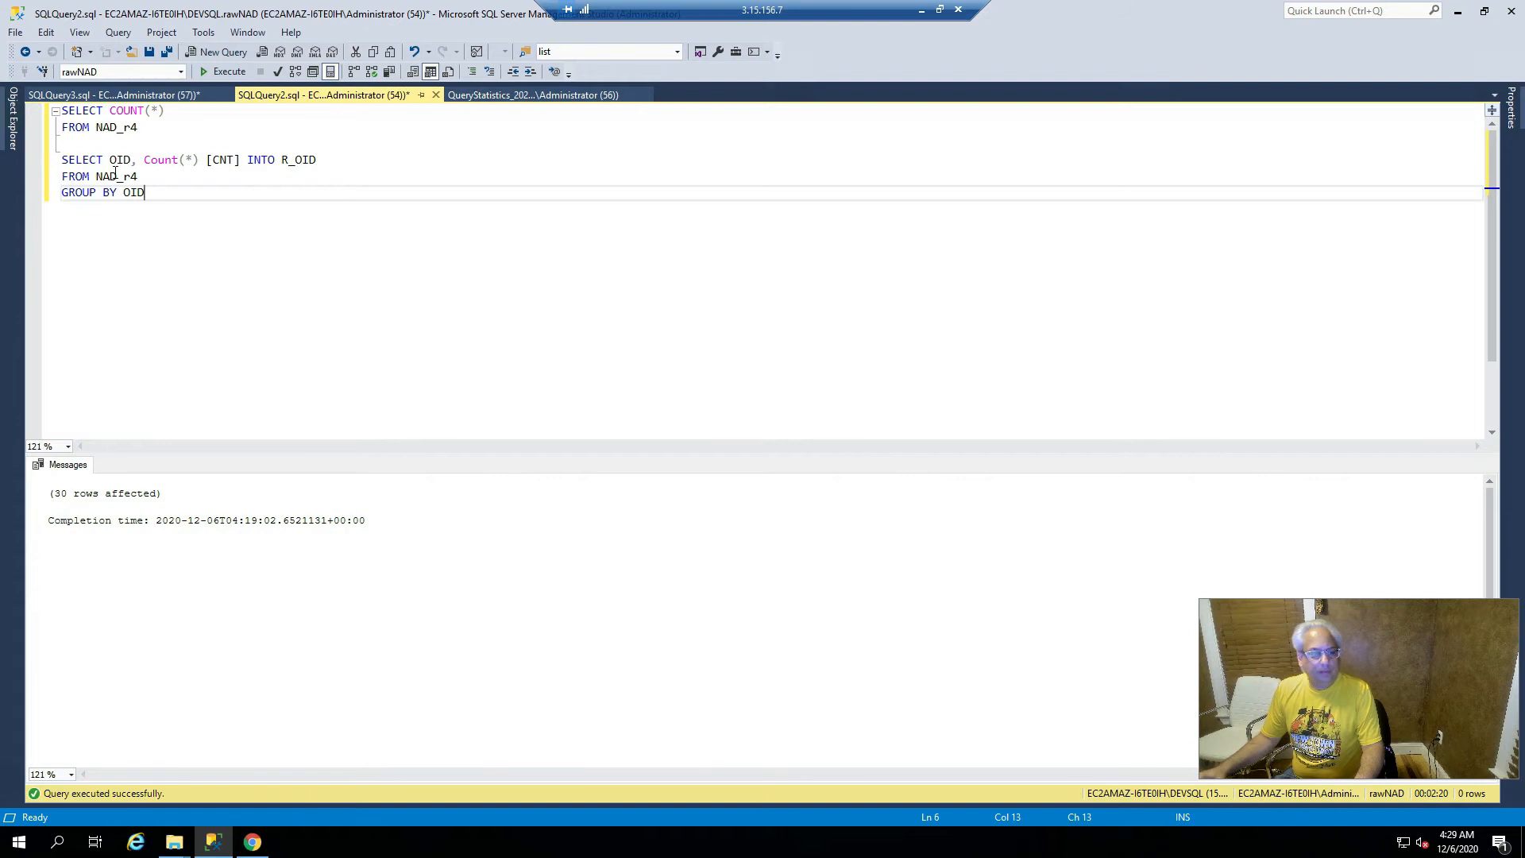
{"action": "mouse_move", "coordinate": [164, 169]}
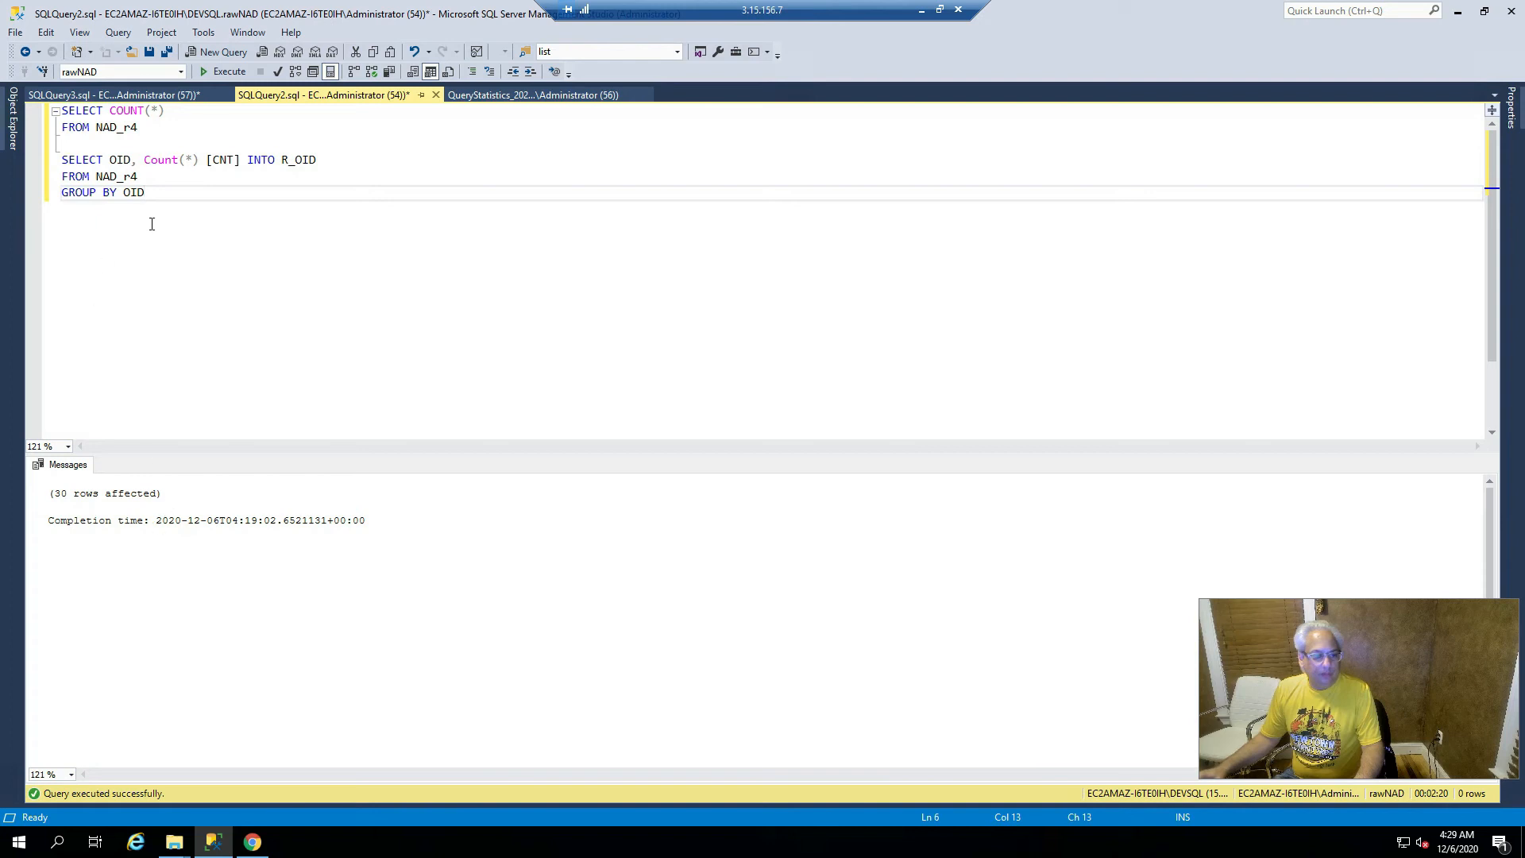
{"action": "left_click", "coordinate": [280, 159]}
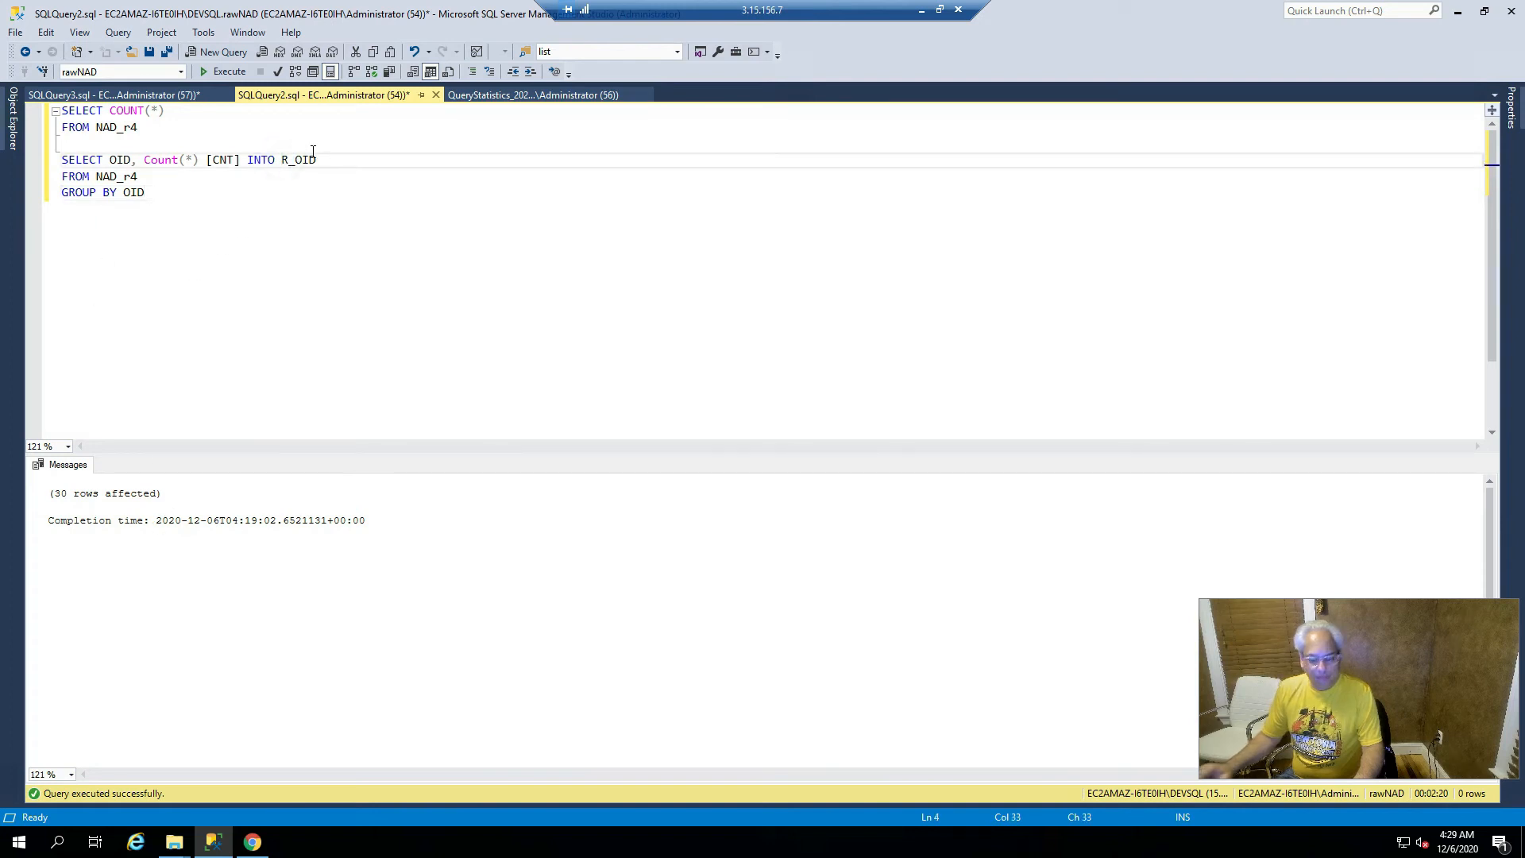
{"action": "left_click_drag", "start_coordinate": [282, 160], "coordinate": [313, 151]}
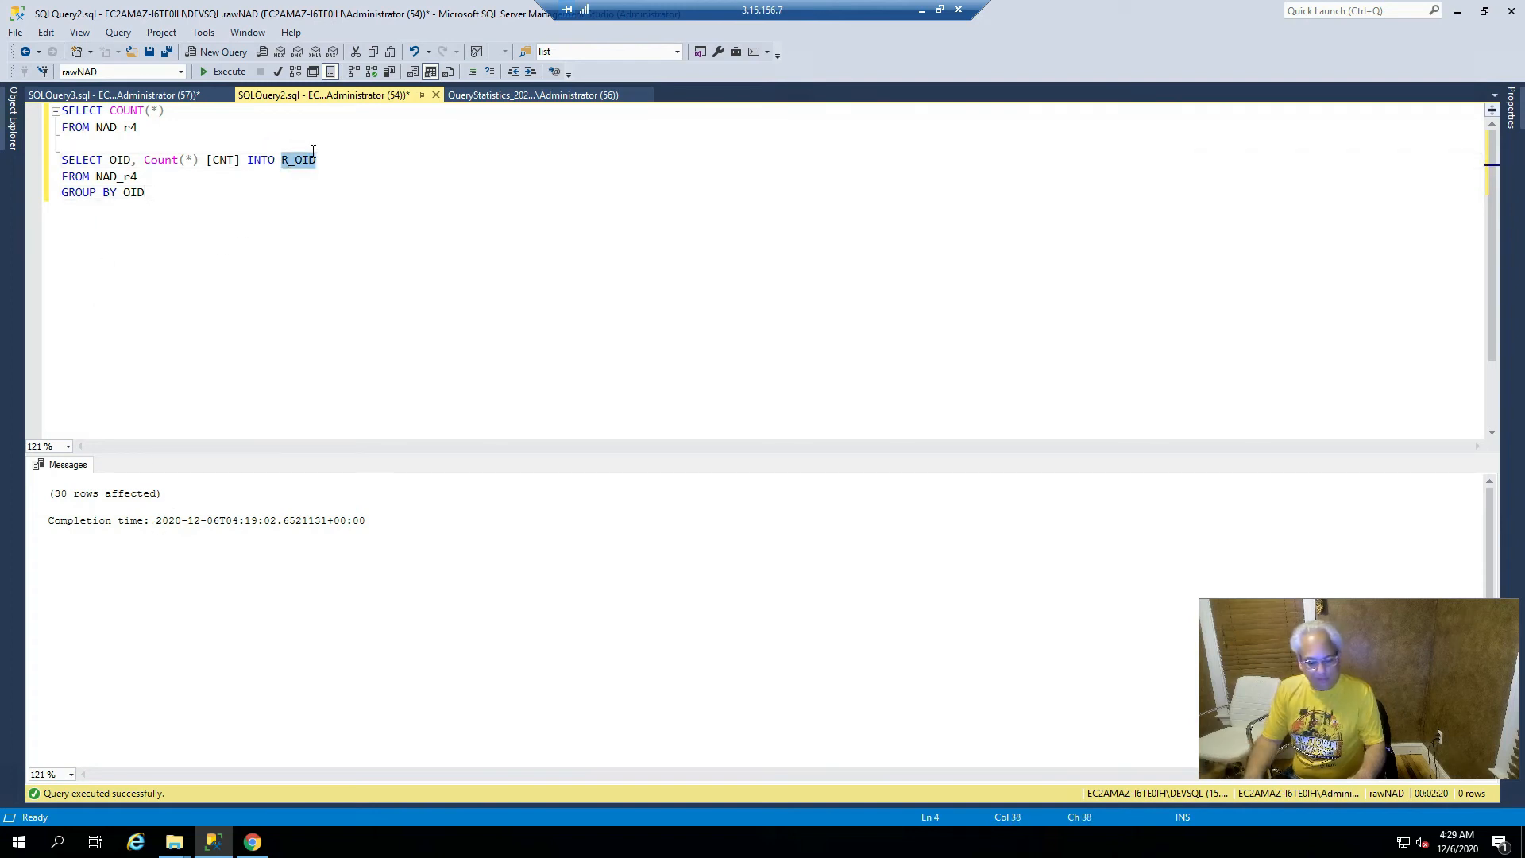
{"action": "key", "text": "ctrl+End"}
{"action": "key", "text": "Return"}
{"action": "key", "text": "Return"}
{"action": "key", "text": "ctrl+v"}
{"action": "key", "text": "Home"}
{"action": "type", "text": "SELECT * FRO"}
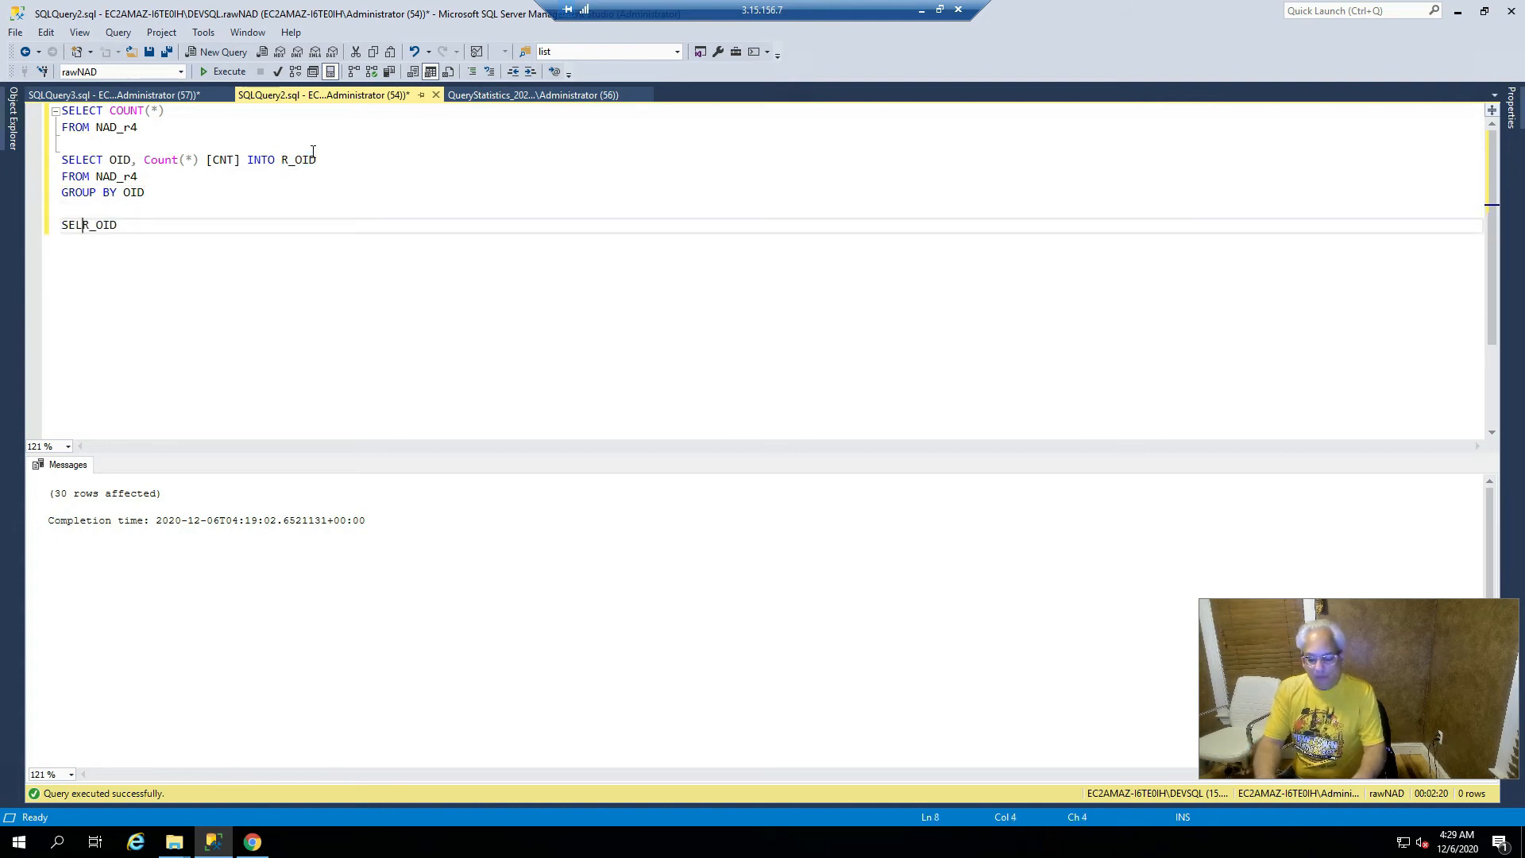
{"action": "type", "text": "M"}
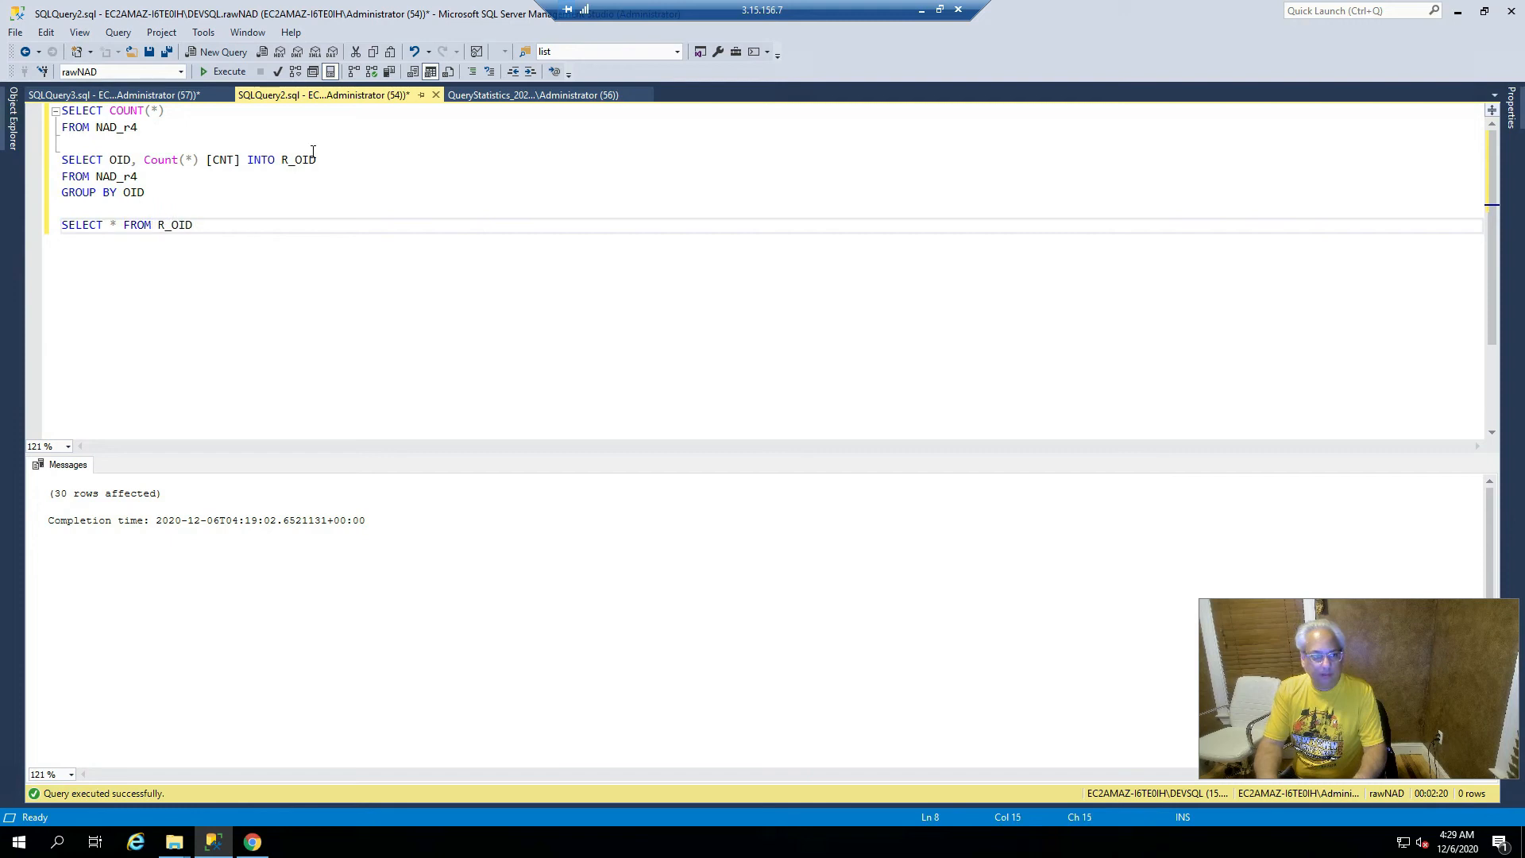
- Run SELECT * FROM R_OID to list its 30 OID/CNT rows
{"action": "key", "text": "Home"}
{"action": "key", "text": "shift+End"}
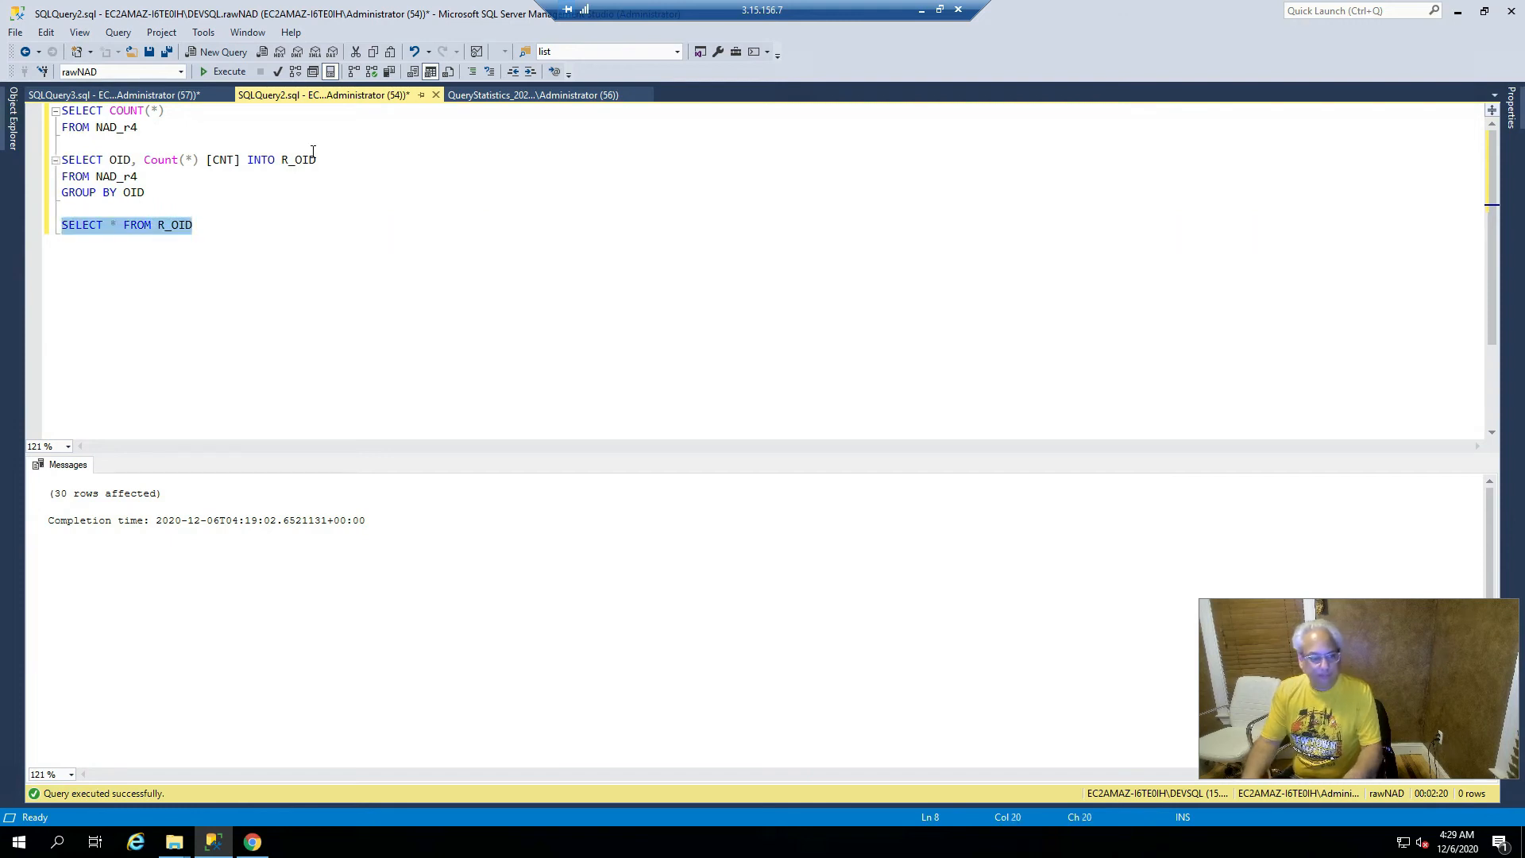
{"action": "key", "text": "F5"}
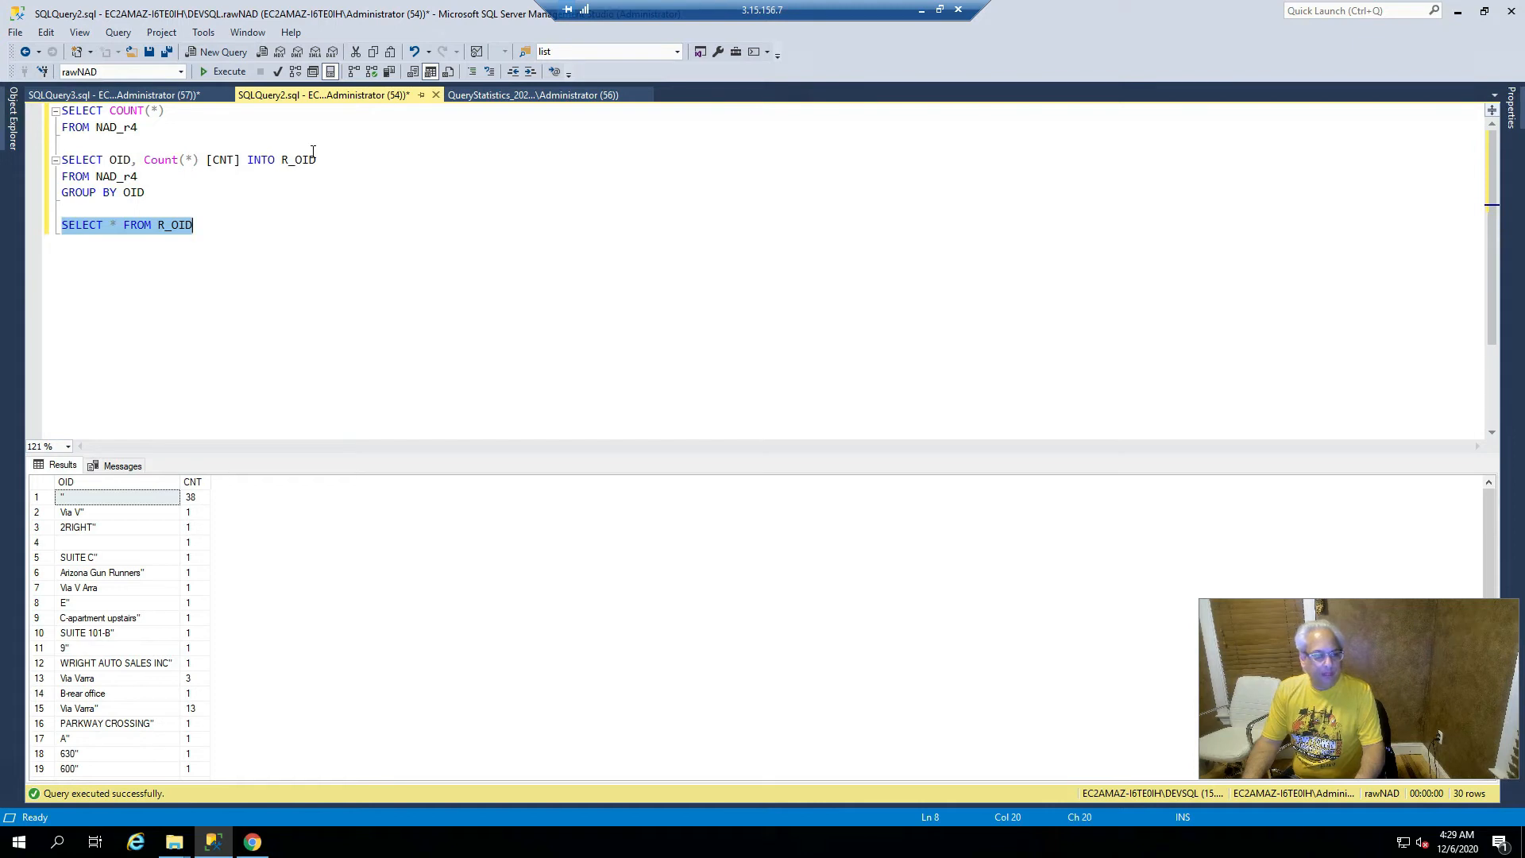
- Append ORDER BY CNT DESC and put the FROM clause on its own line
{"action": "key", "text": "End"}
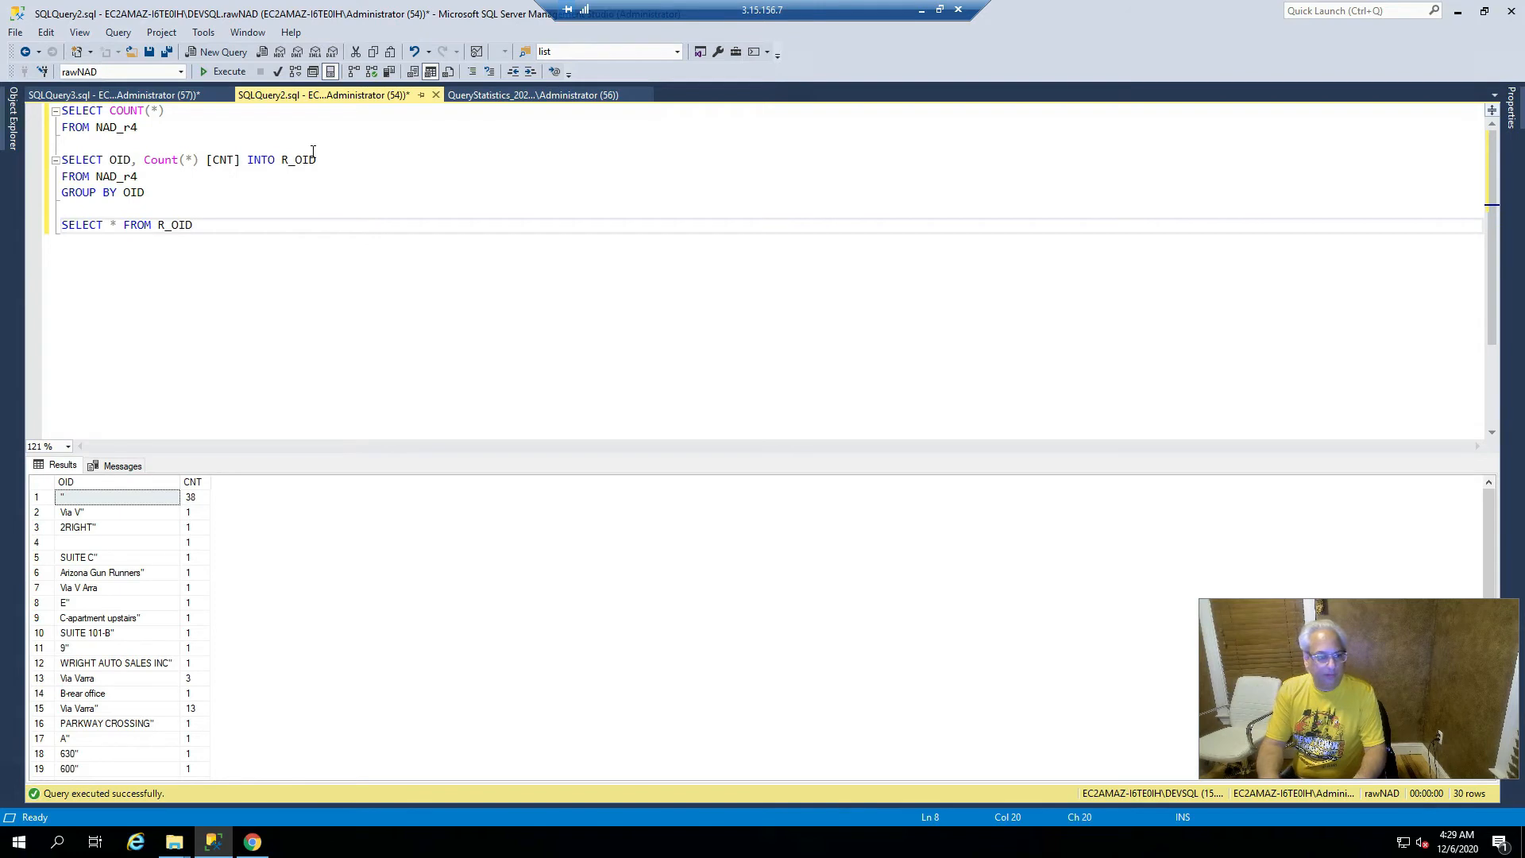
{"action": "type", "text": "OR"}
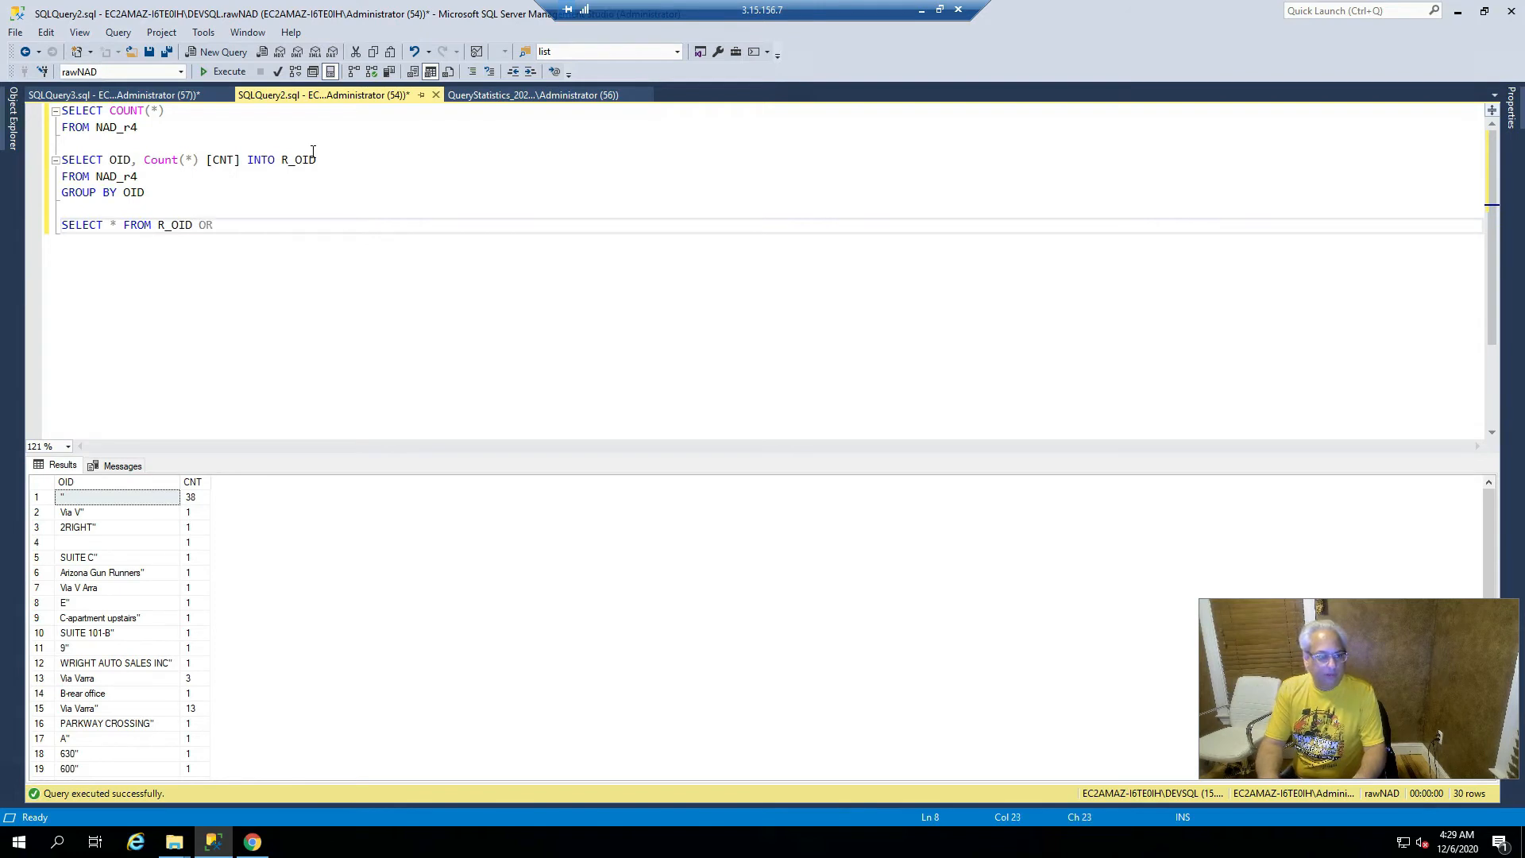
{"action": "type", "text": "DER BY CNT"}
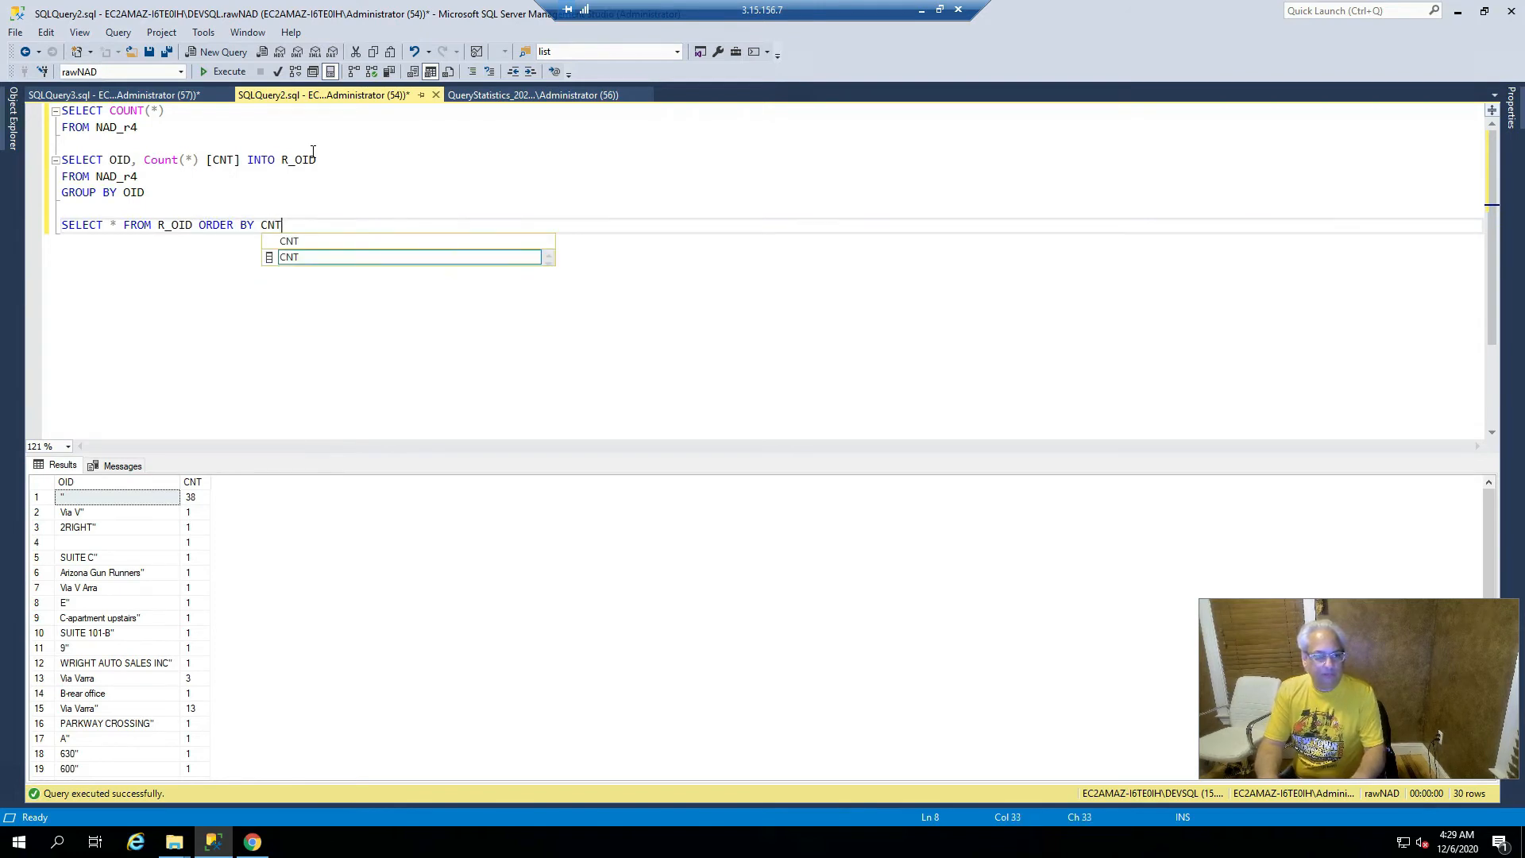
{"action": "type", "text": " DESC"}
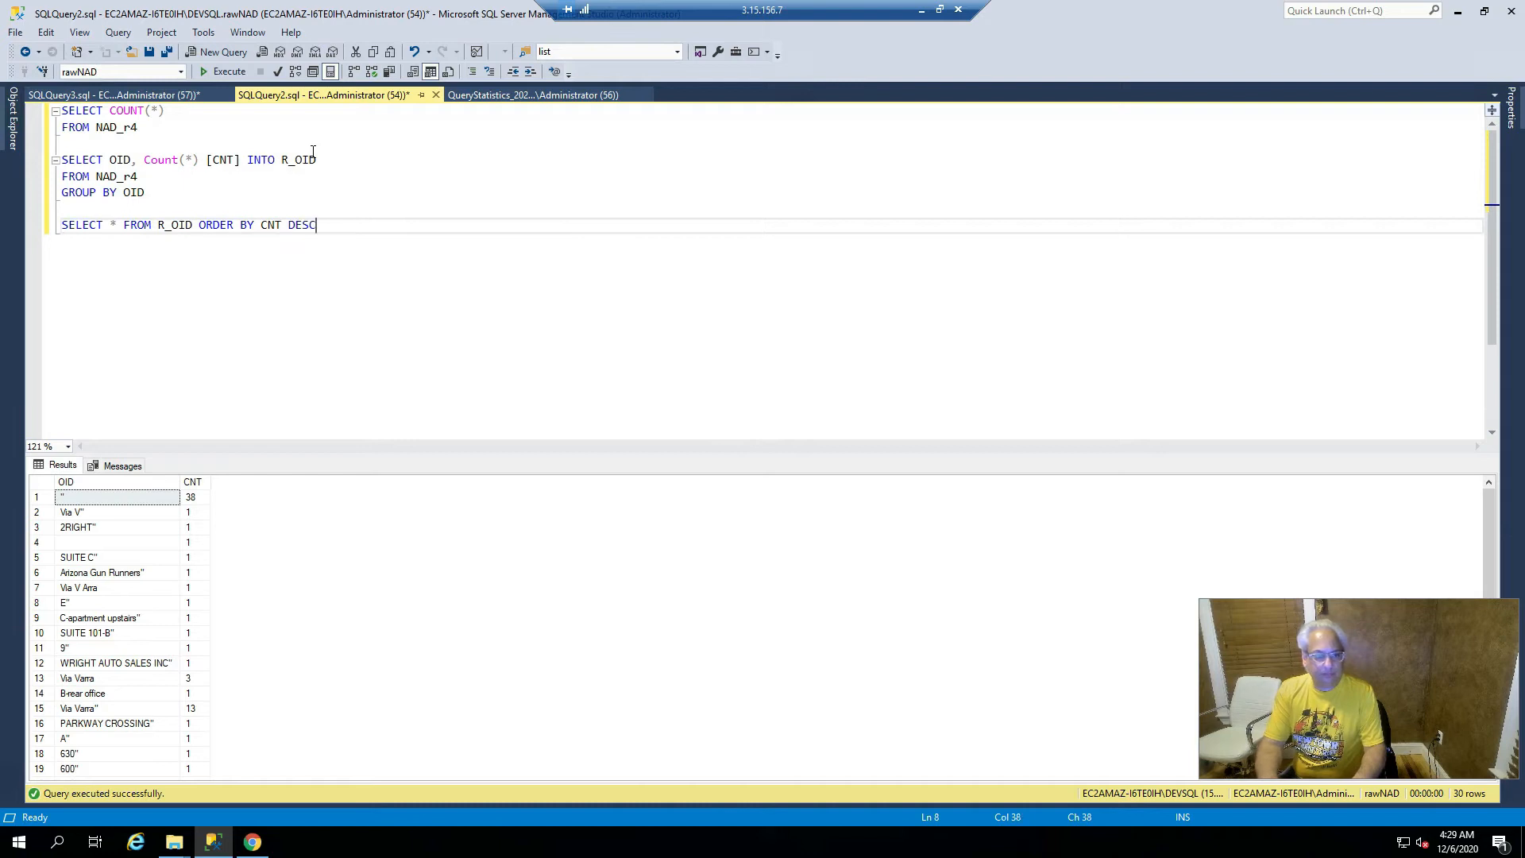
{"action": "key", "text": "Left"}
{"action": "key", "text": "Left"}
{"action": "key", "text": "Left"}
{"action": "key", "text": "Left"}
{"action": "key", "text": "Left"}
{"action": "key", "text": "Left"}
{"action": "key", "text": "Left"}
{"action": "key", "text": "Left"}
{"action": "key", "text": "Left"}
{"action": "key", "text": "Left"}
{"action": "key", "text": "Left"}
{"action": "key", "text": "Left"}
{"action": "key", "text": "Left"}
{"action": "key", "text": "Left"}
{"action": "key", "text": "Left"}
{"action": "key", "text": "Left"}
{"action": "key", "text": "Left"}
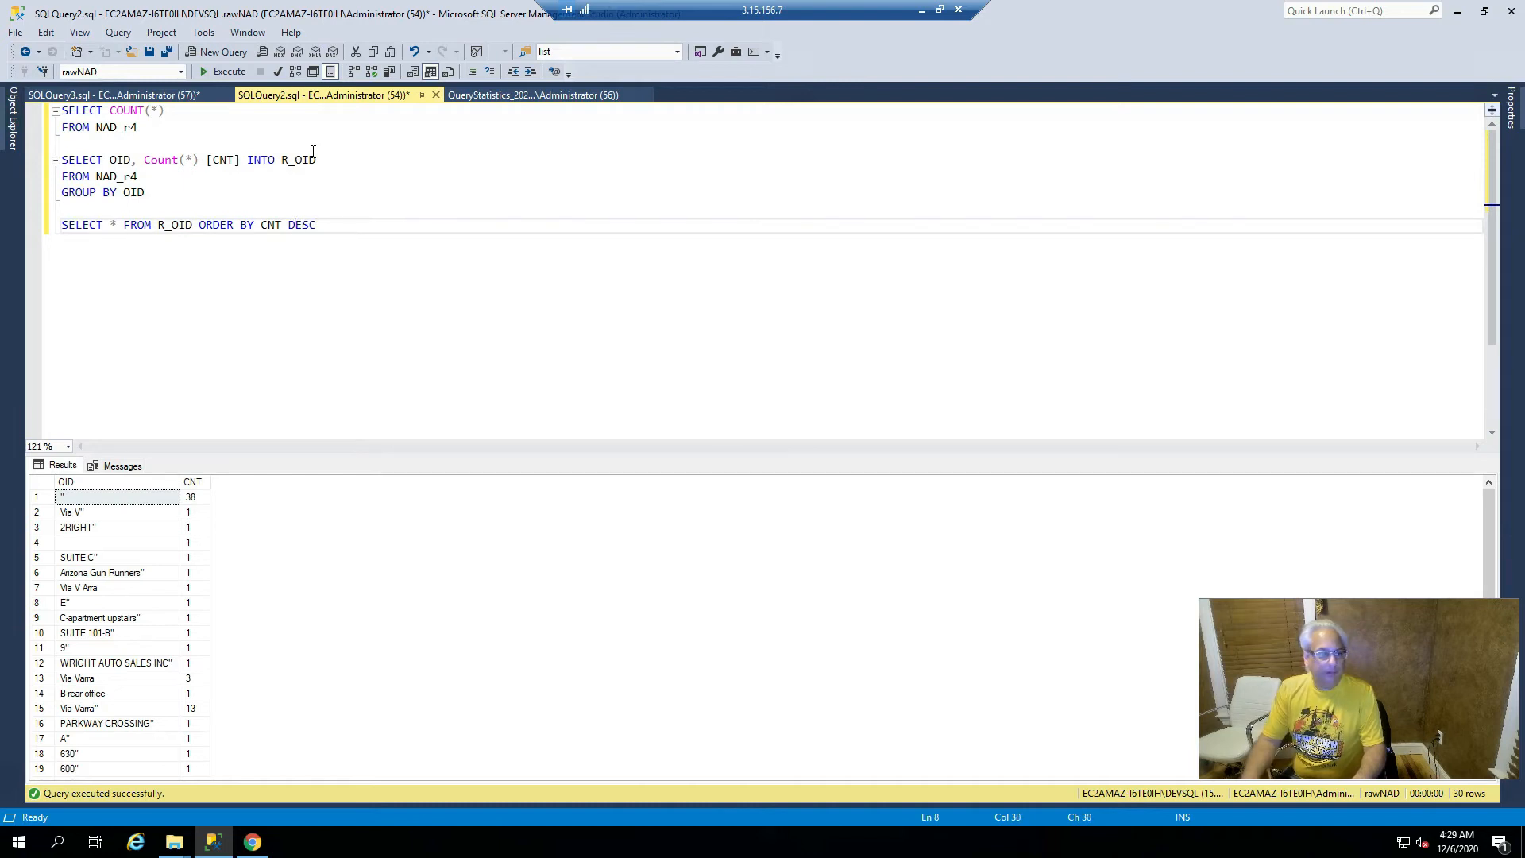
{"action": "key", "text": "Return"}
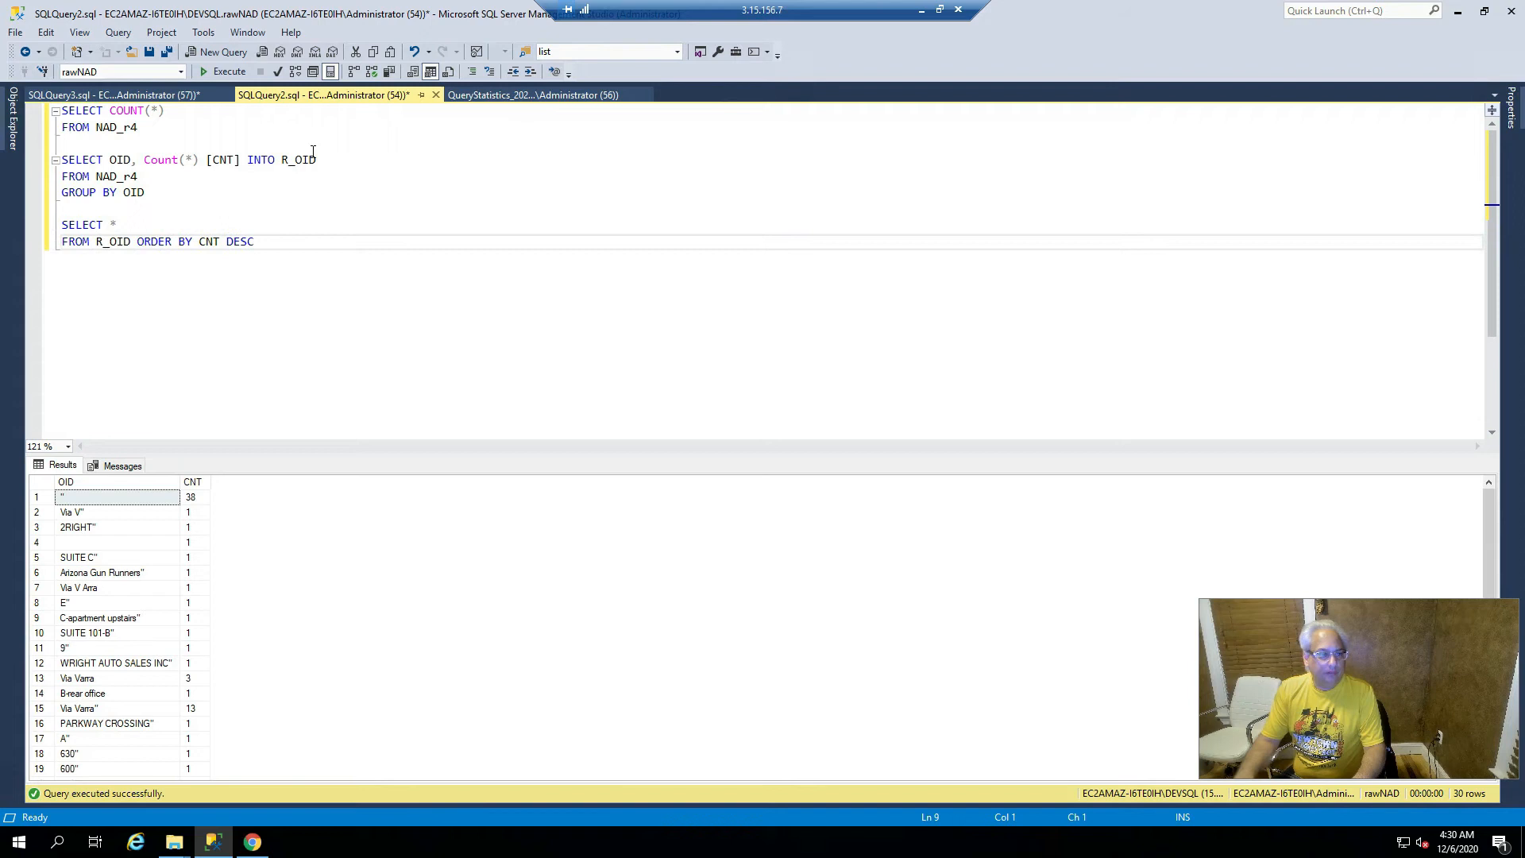
- Move ORDER BY CNT DESC onto its own line and highlight the R_OID table name
{"action": "key", "text": "Right"}
{"action": "key", "text": "Right"}
{"action": "key", "text": "Return"}
{"action": "key", "text": "Up"}
{"action": "key", "text": "Up"}
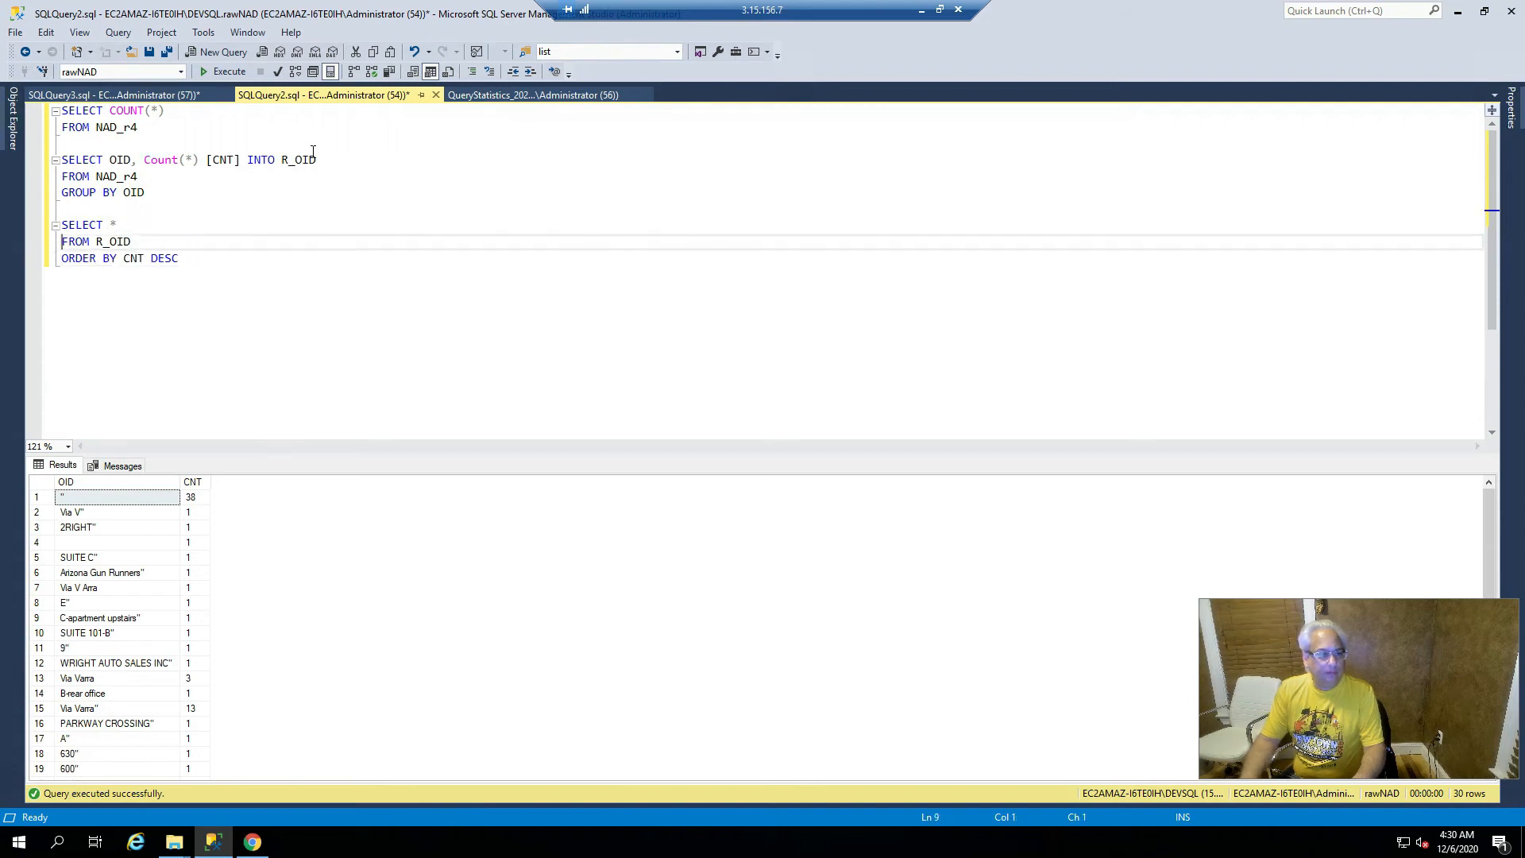
{"action": "key", "text": "Right"}
{"action": "key", "text": "Right"}
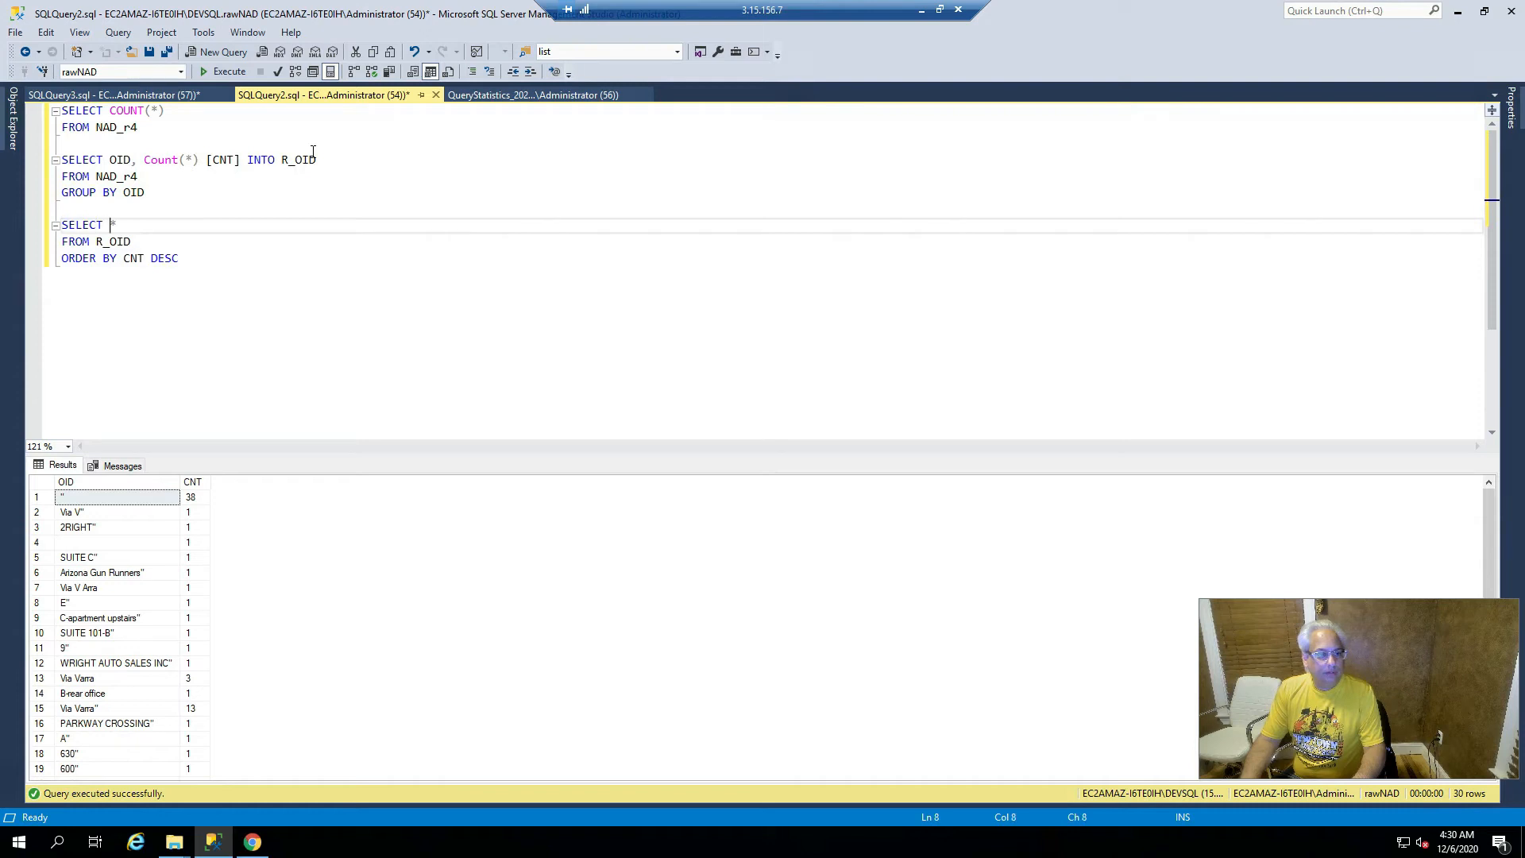
{"action": "key", "text": "Down"}
{"action": "key", "text": "Right"}
{"action": "key", "text": "ctrl+shift+Right"}
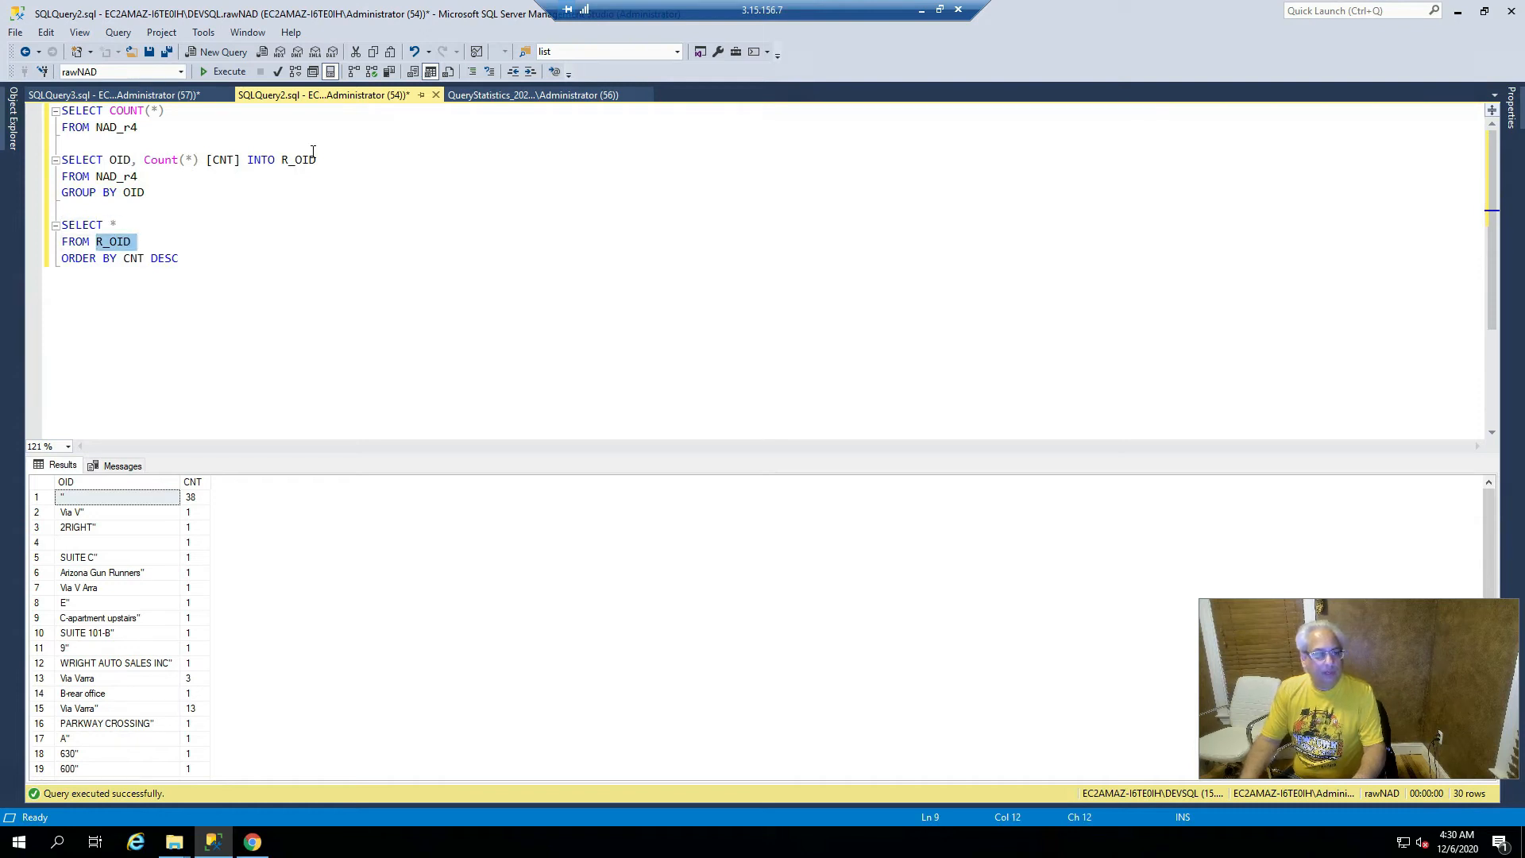
- Run the sorted R_OID query and confirm OID -1 leads with 53594984 rows
{"action": "key", "text": "Down"}
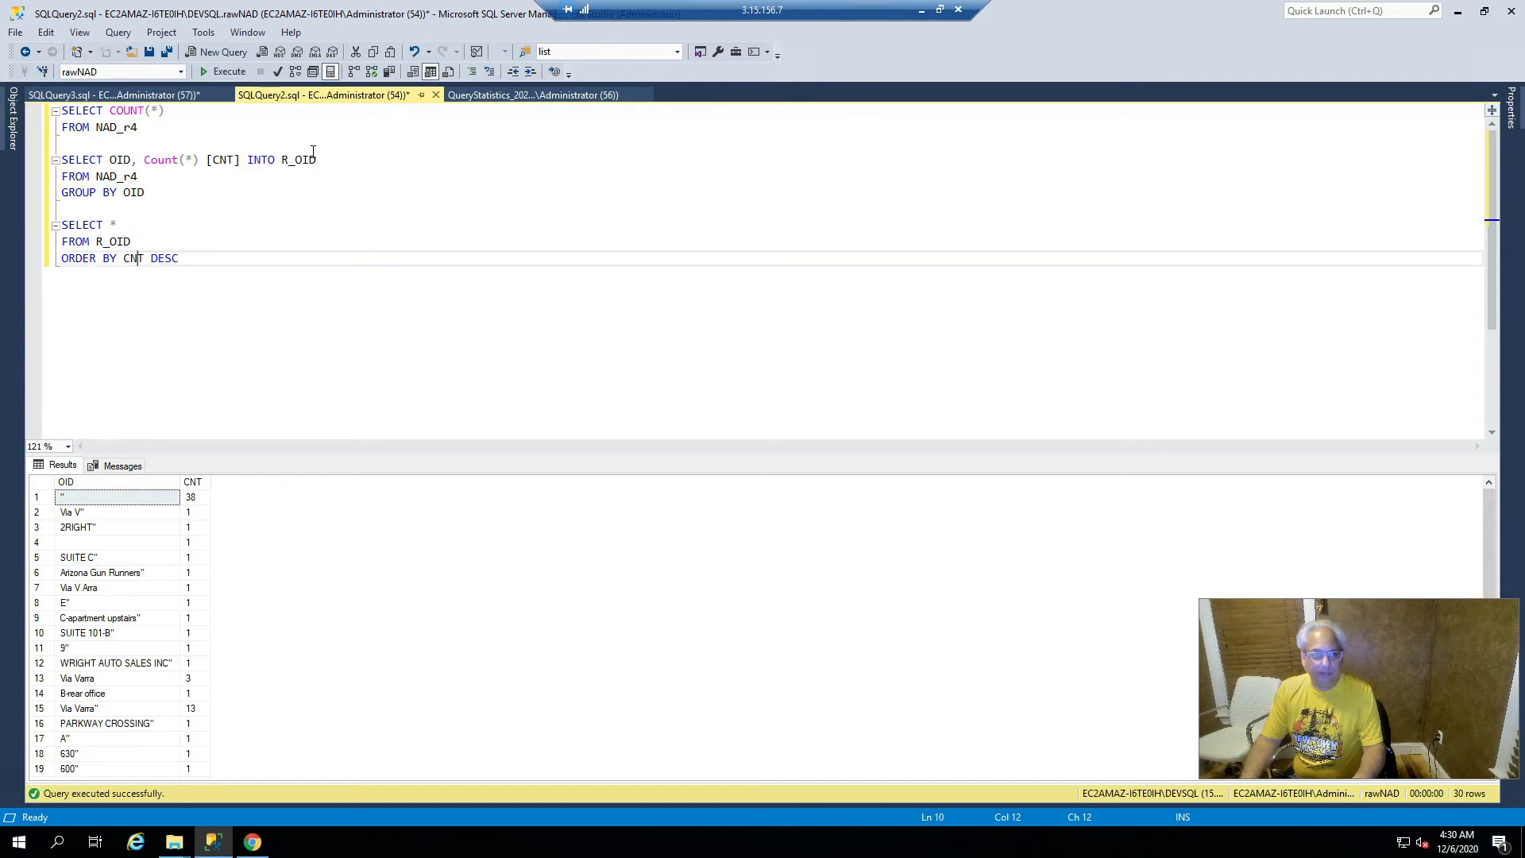
{"action": "key", "text": "Left"}
{"action": "key", "text": "Left"}
{"action": "key", "text": "Left"}
{"action": "key", "text": "Left"}
{"action": "key", "text": "Left"}
{"action": "key", "text": "Left"}
{"action": "key", "text": "Left"}
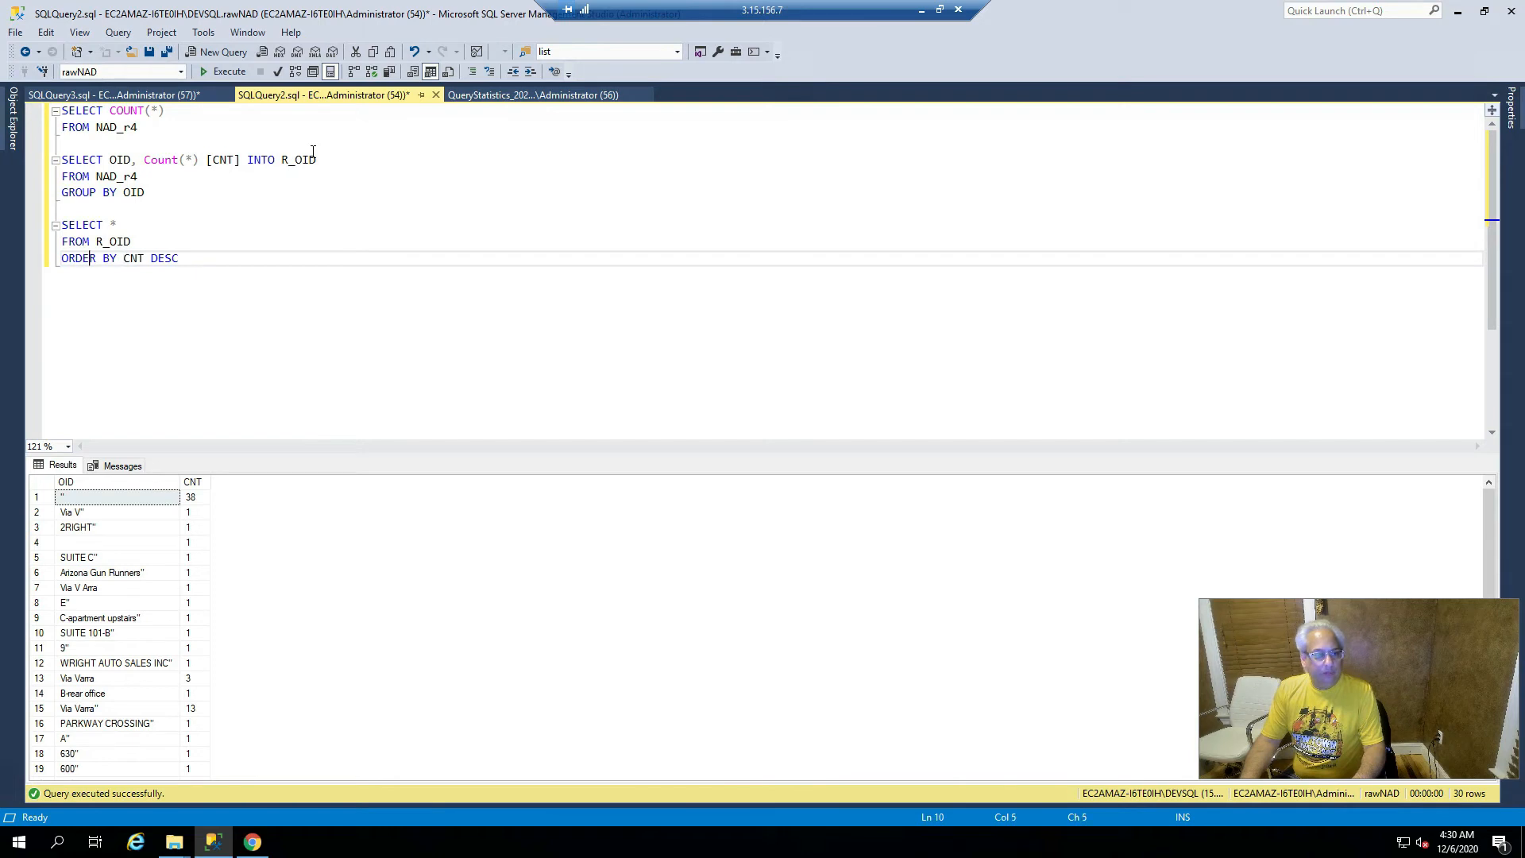
{"action": "key", "text": "Right"}
{"action": "key", "text": "Right"}
{"action": "key", "text": "shift+Right"}
{"action": "key", "text": "shift+Right"}
{"action": "key", "text": "shift+Right"}
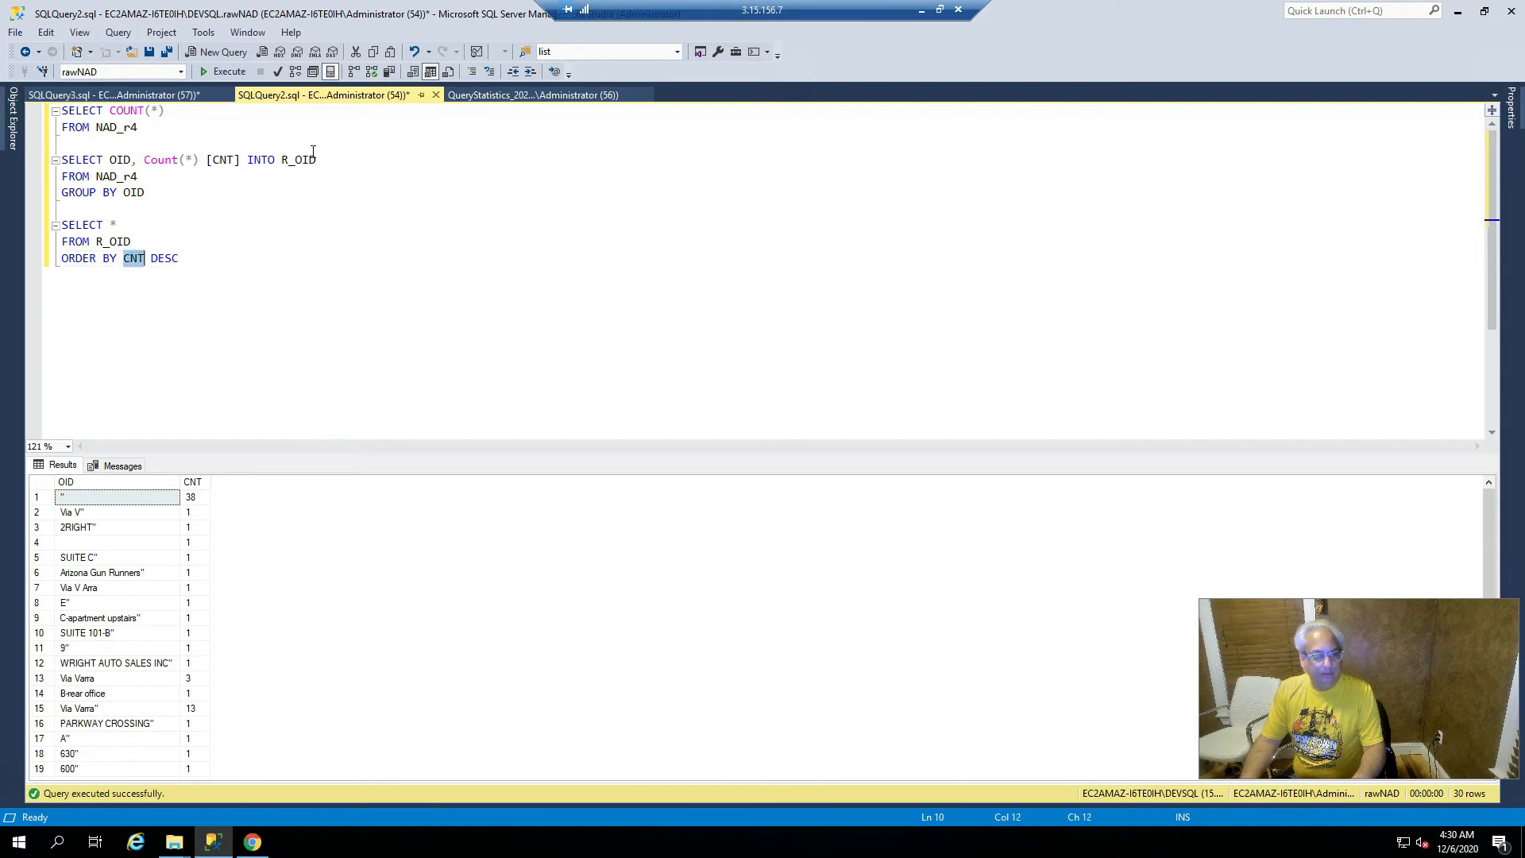
{"action": "key", "text": "End"}
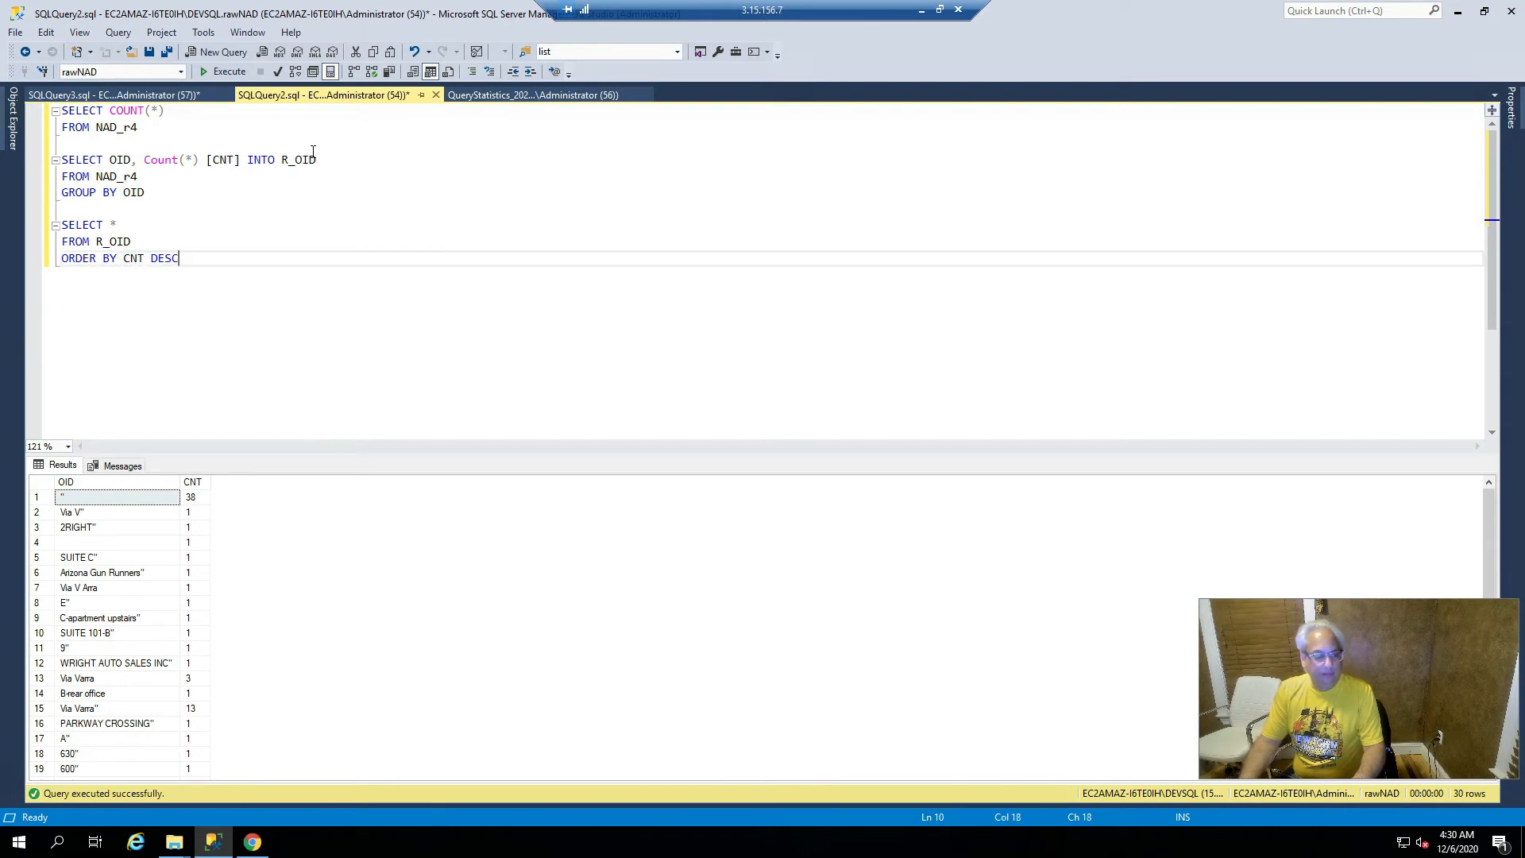
{"action": "key", "text": "shift+Up"}
{"action": "key", "text": "shift+Up"}
{"action": "key", "text": "shift+Up"}
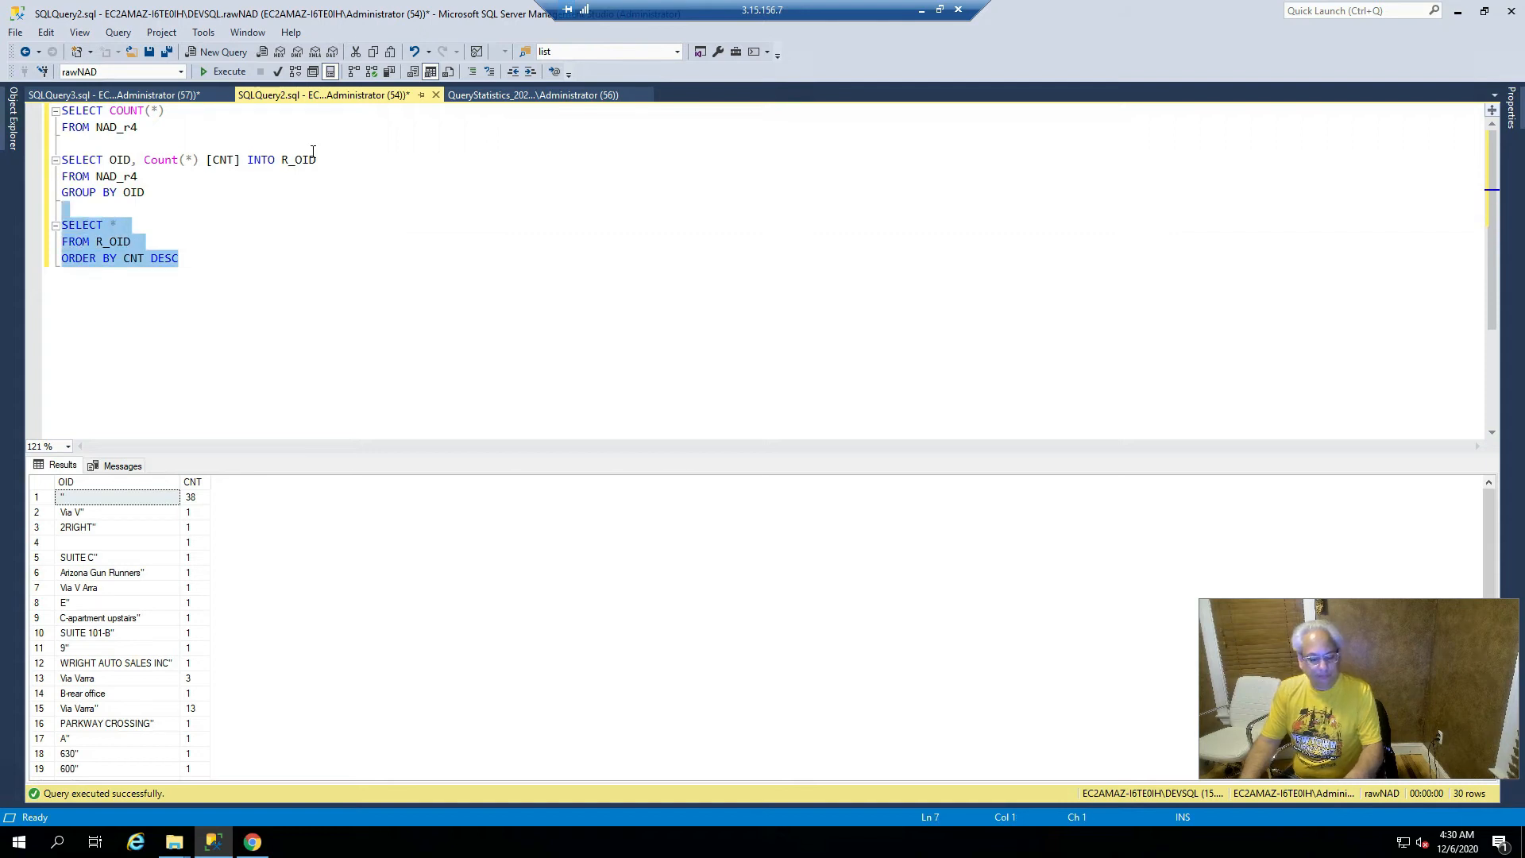
{"action": "key", "text": "F5"}
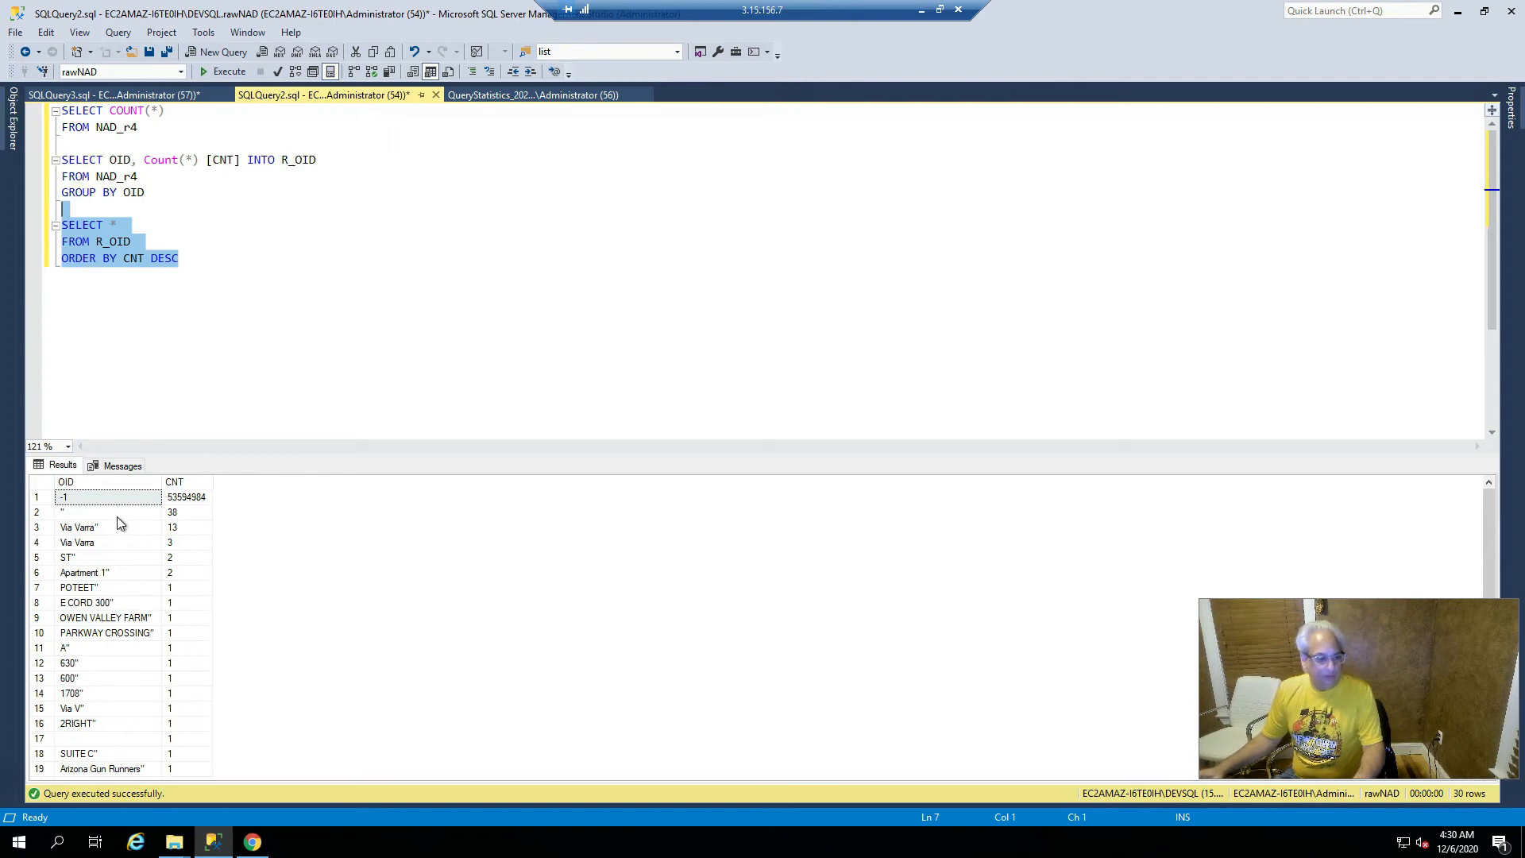
{"action": "left_click", "coordinate": [199, 501]}
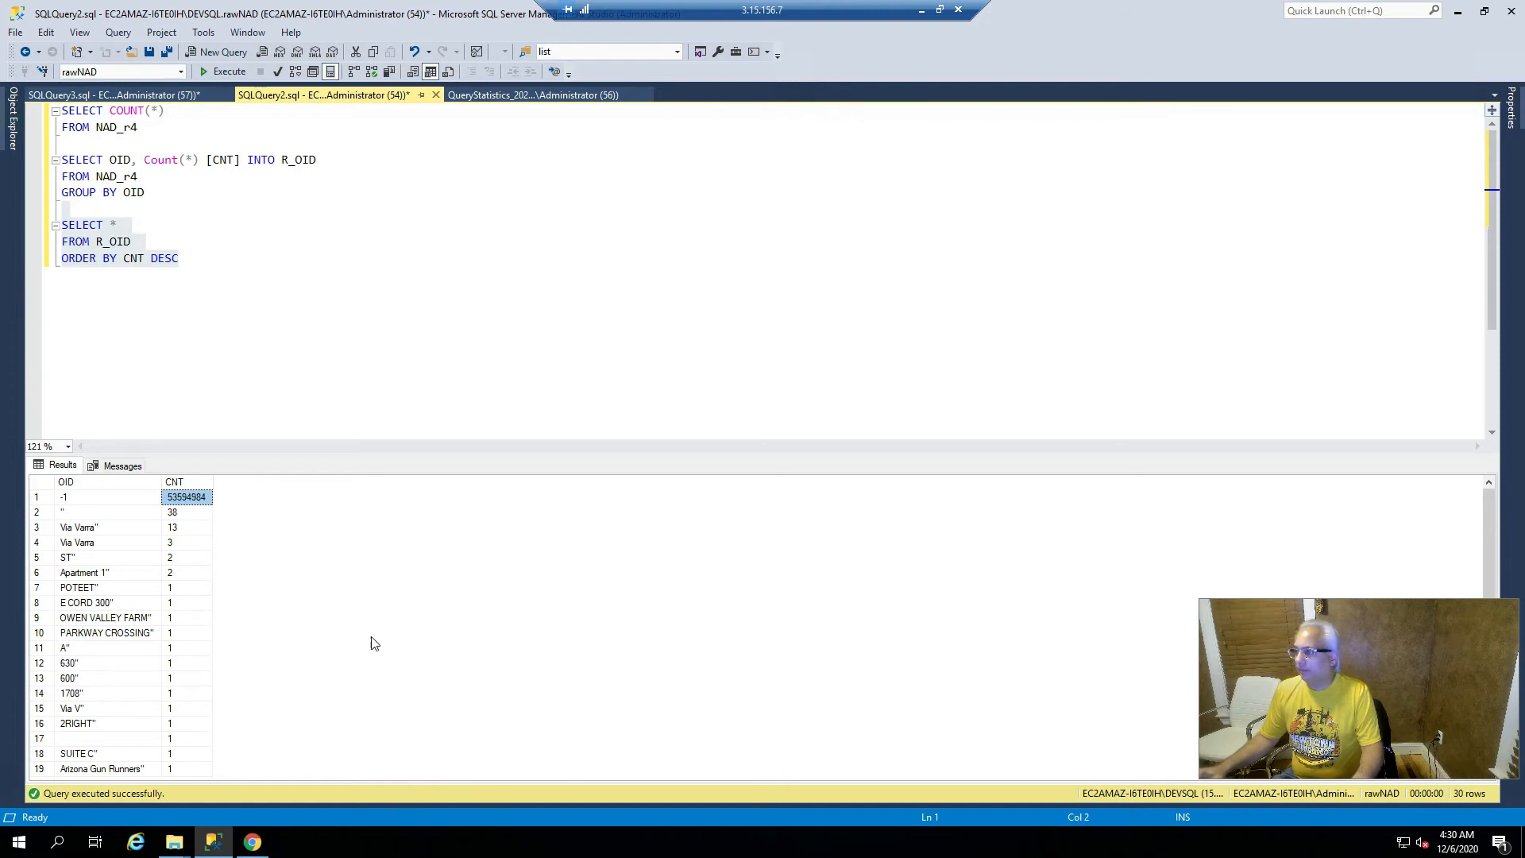
{"action": "left_click_drag", "start_coordinate": [1524, 93], "coordinate": [807, 36]}
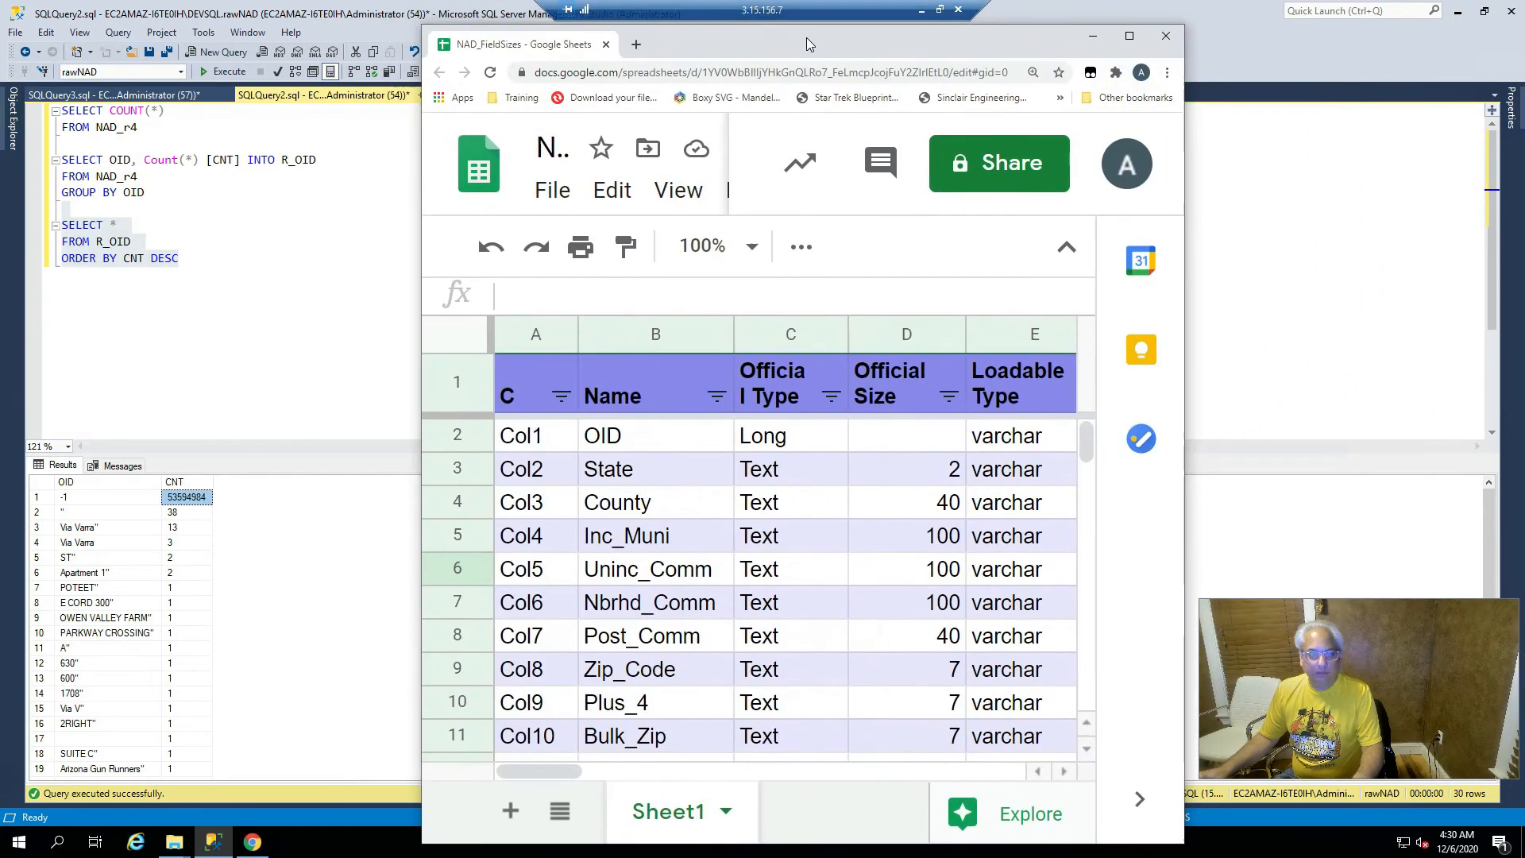
{"action": "left_click", "coordinate": [793, 442]}
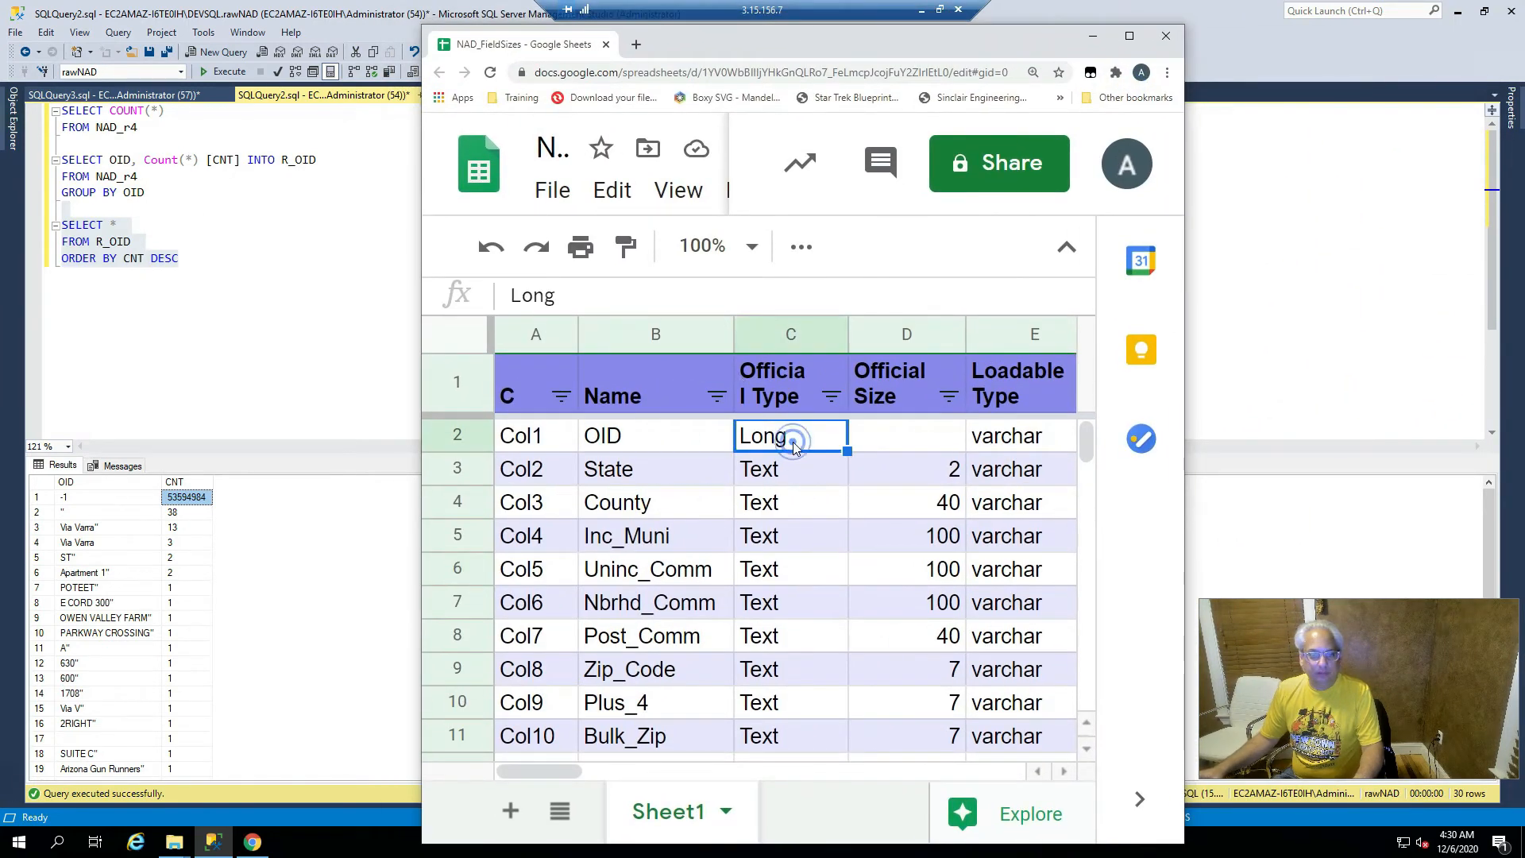
{"action": "left_click", "coordinate": [1041, 443]}
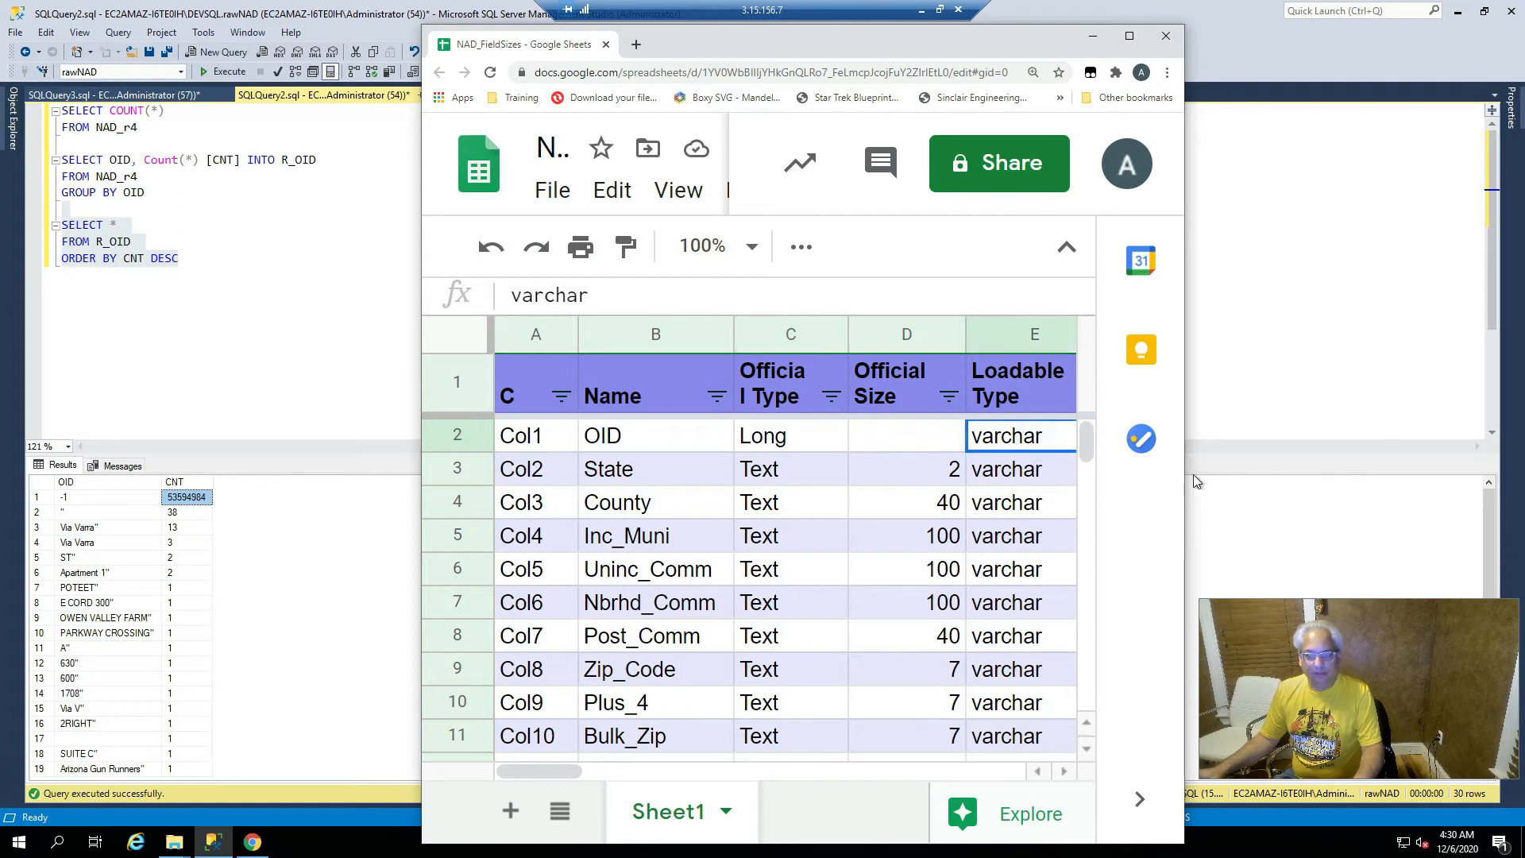
{"action": "left_click_drag", "start_coordinate": [1184, 470], "coordinate": [1428, 480]}
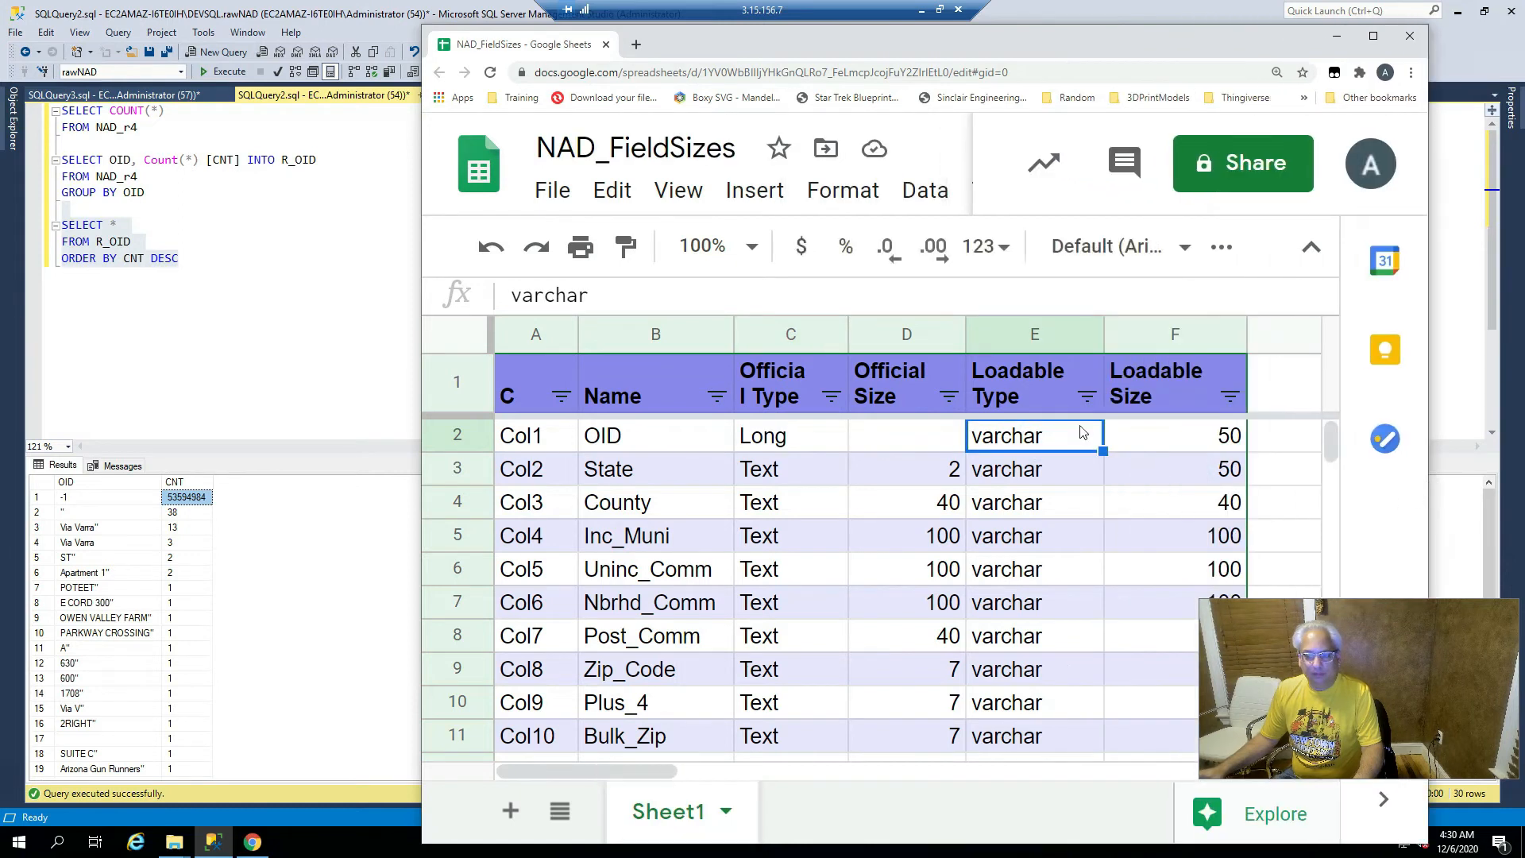
{"action": "left_click", "coordinate": [1164, 442]}
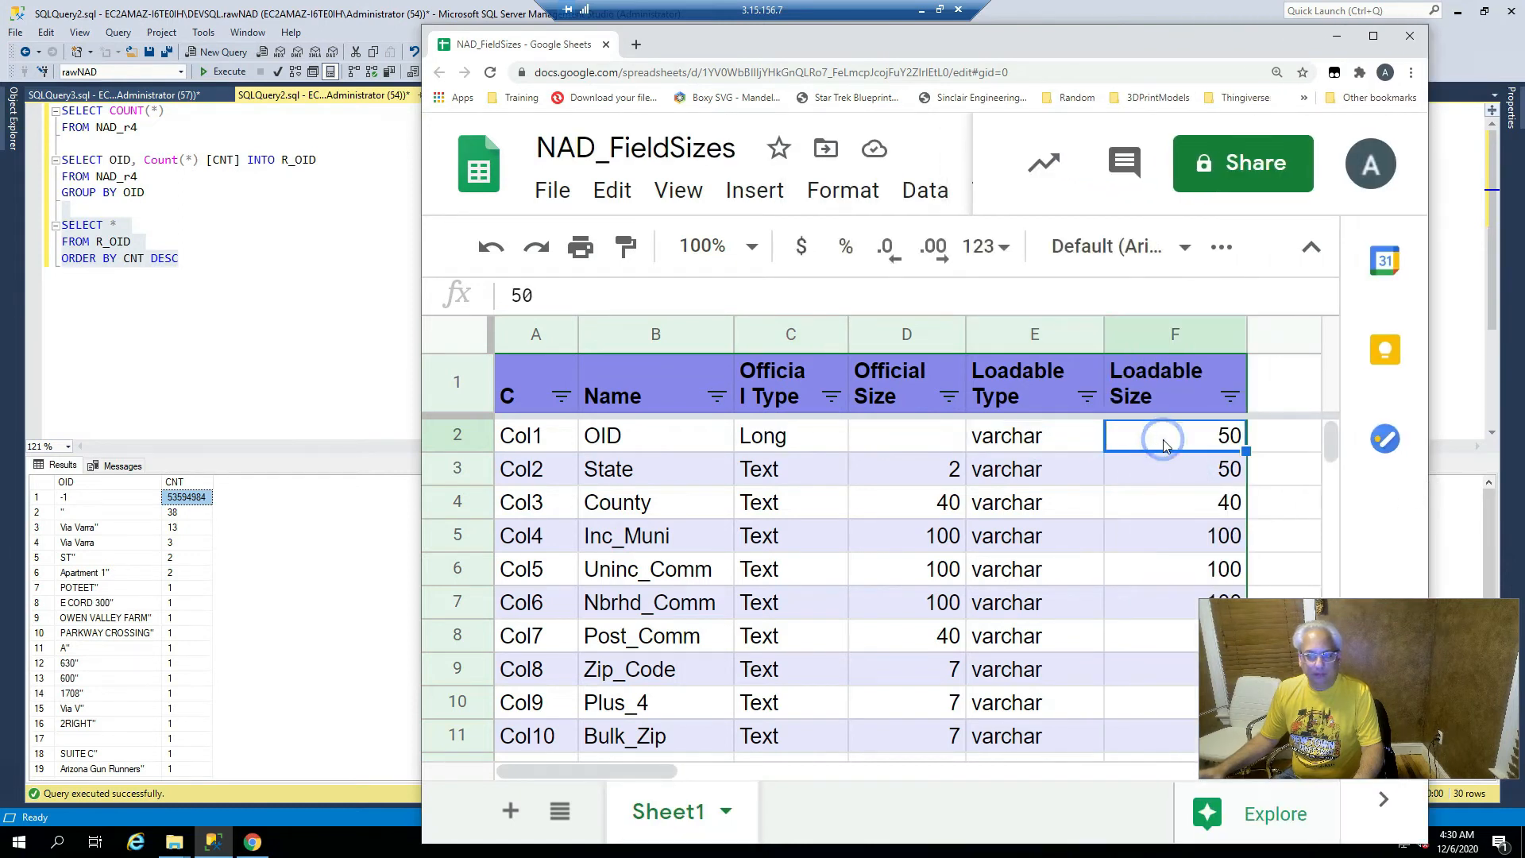
{"action": "left_click", "coordinate": [761, 447]}
{"action": "left_click_drag", "start_coordinate": [1128, 47], "coordinate": [1178, 169]}
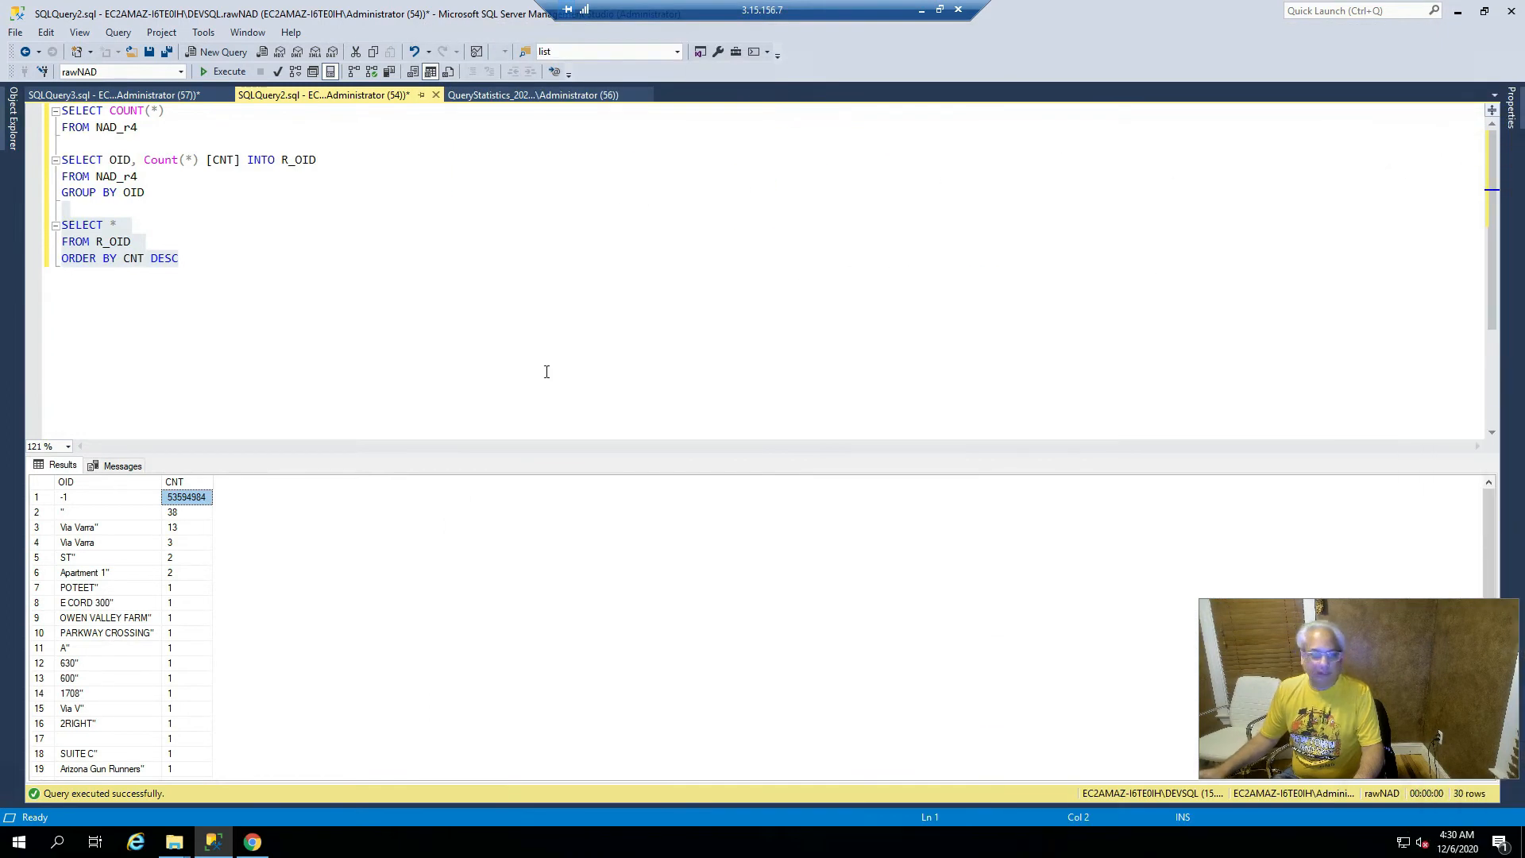
- Inspect the E CORD 300 and -1 OID values in the results grid
{"action": "left_click", "coordinate": [80, 617]}
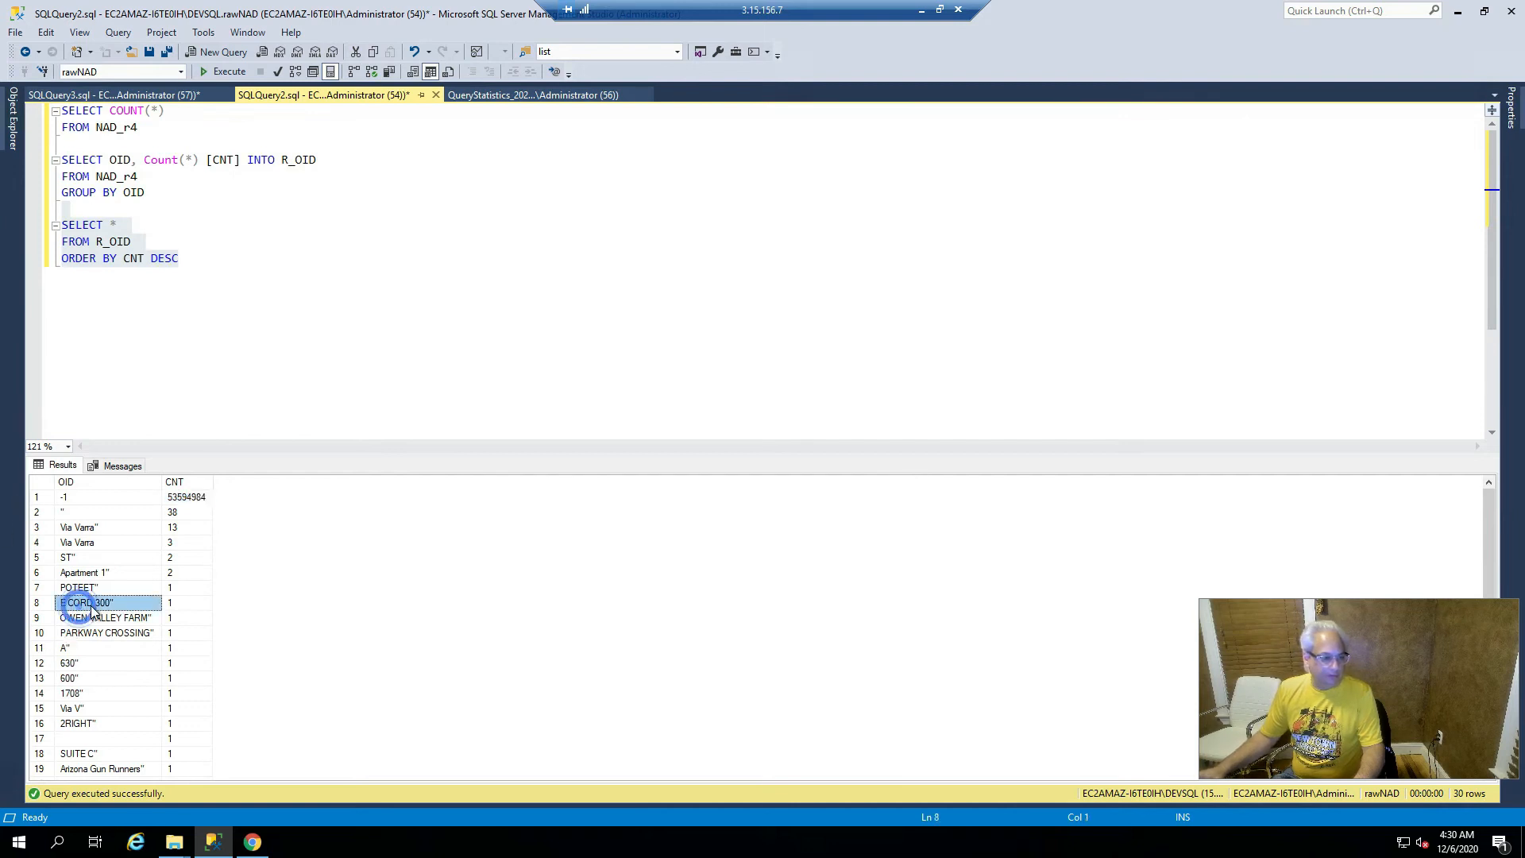
{"action": "scroll", "coordinate": [87, 620], "scroll_direction": "down", "scroll_amount": 4}
{"action": "scroll", "coordinate": [97, 658], "scroll_direction": "up", "scroll_amount": 4}
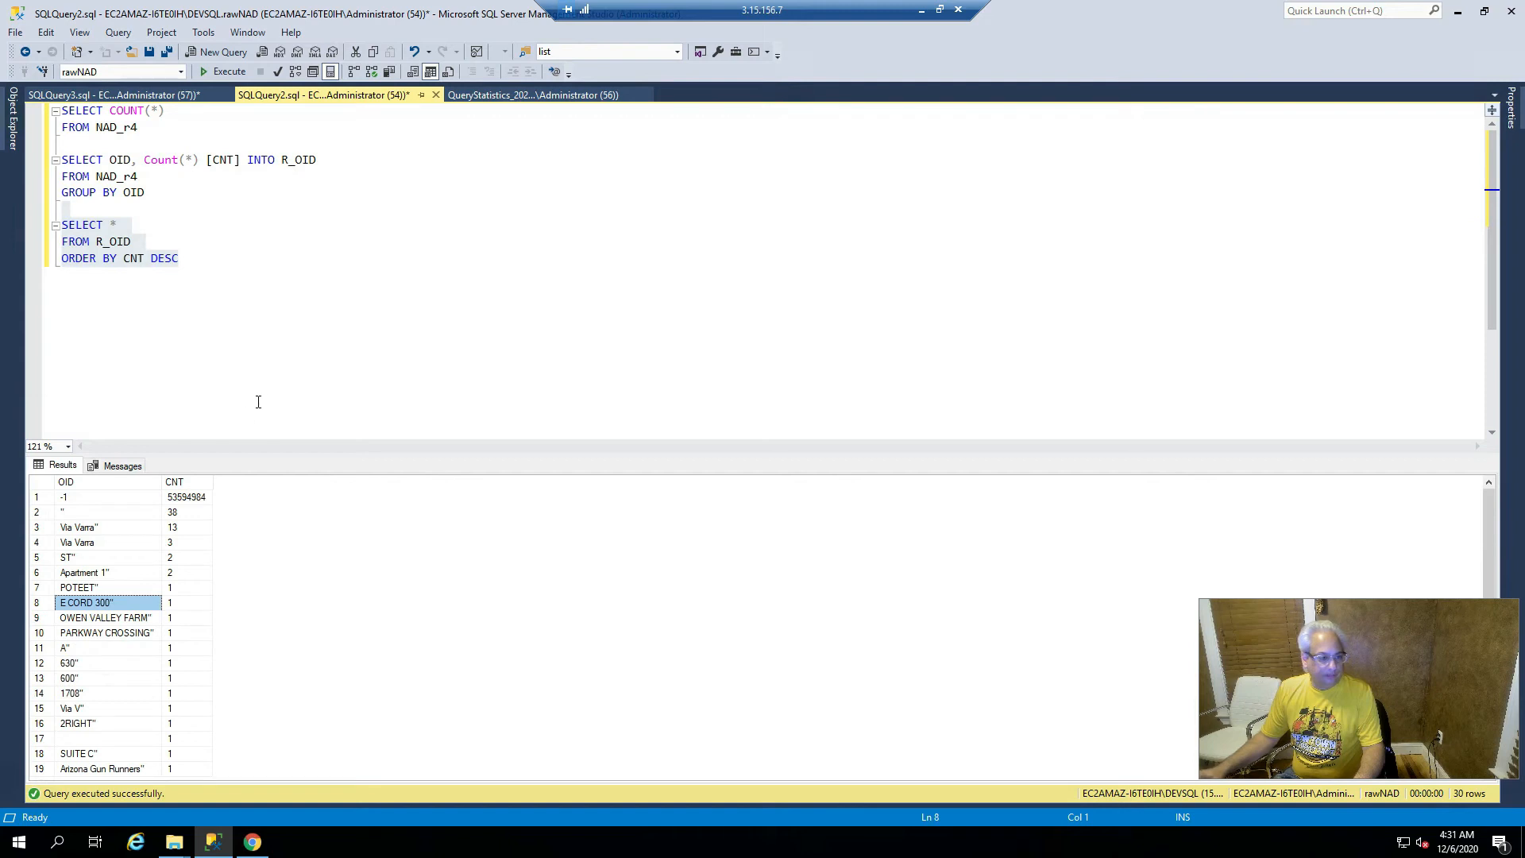
{"action": "left_click", "coordinate": [104, 498]}
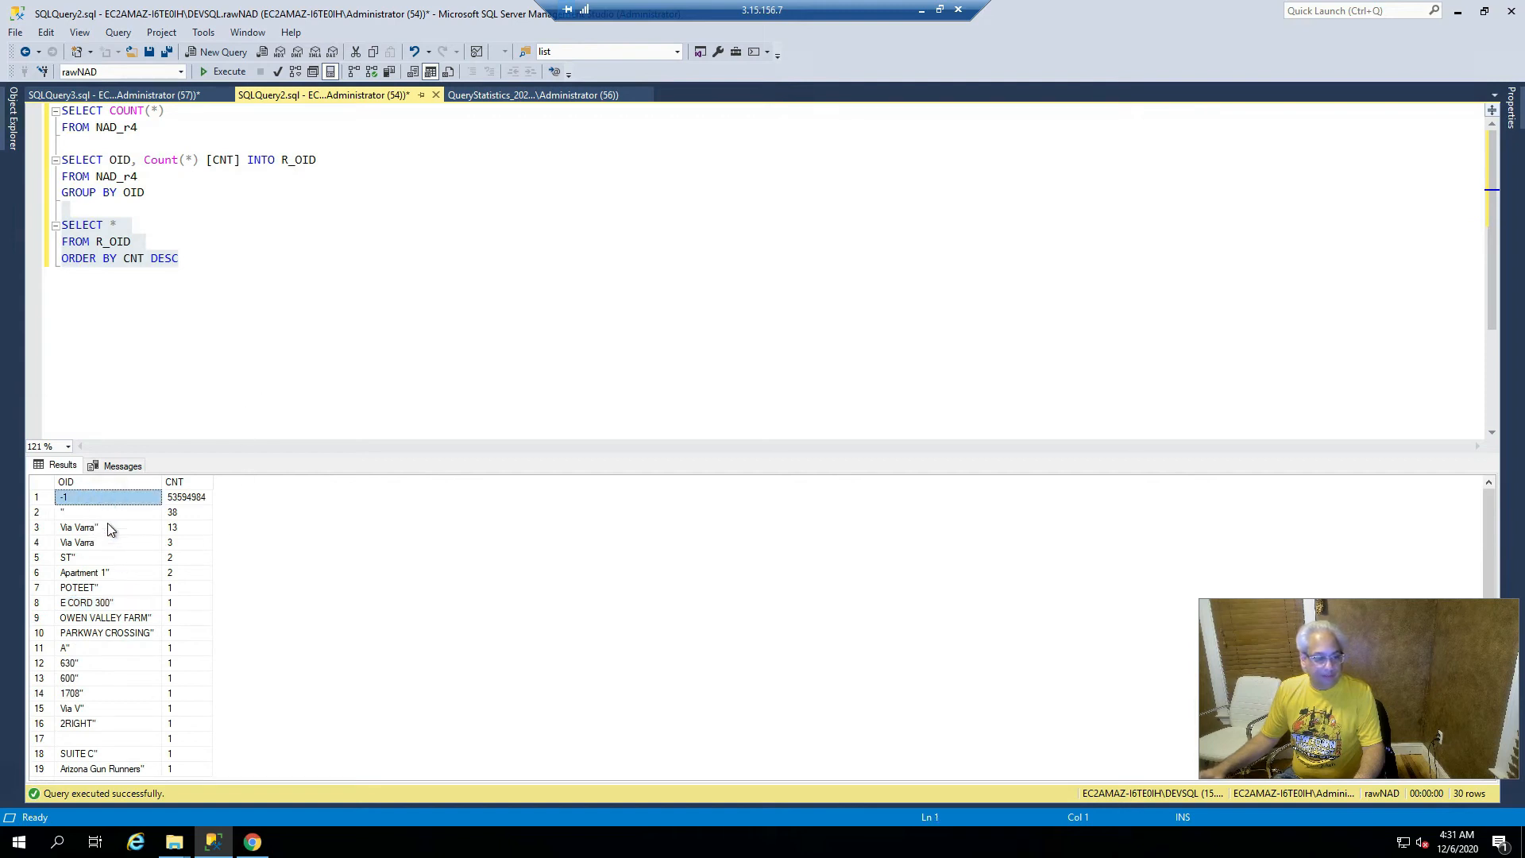
- Write and run SELECT * FROM NAD_r4 WHERE OID <> '-1' on a new line
{"action": "left_click", "coordinate": [272, 258]}
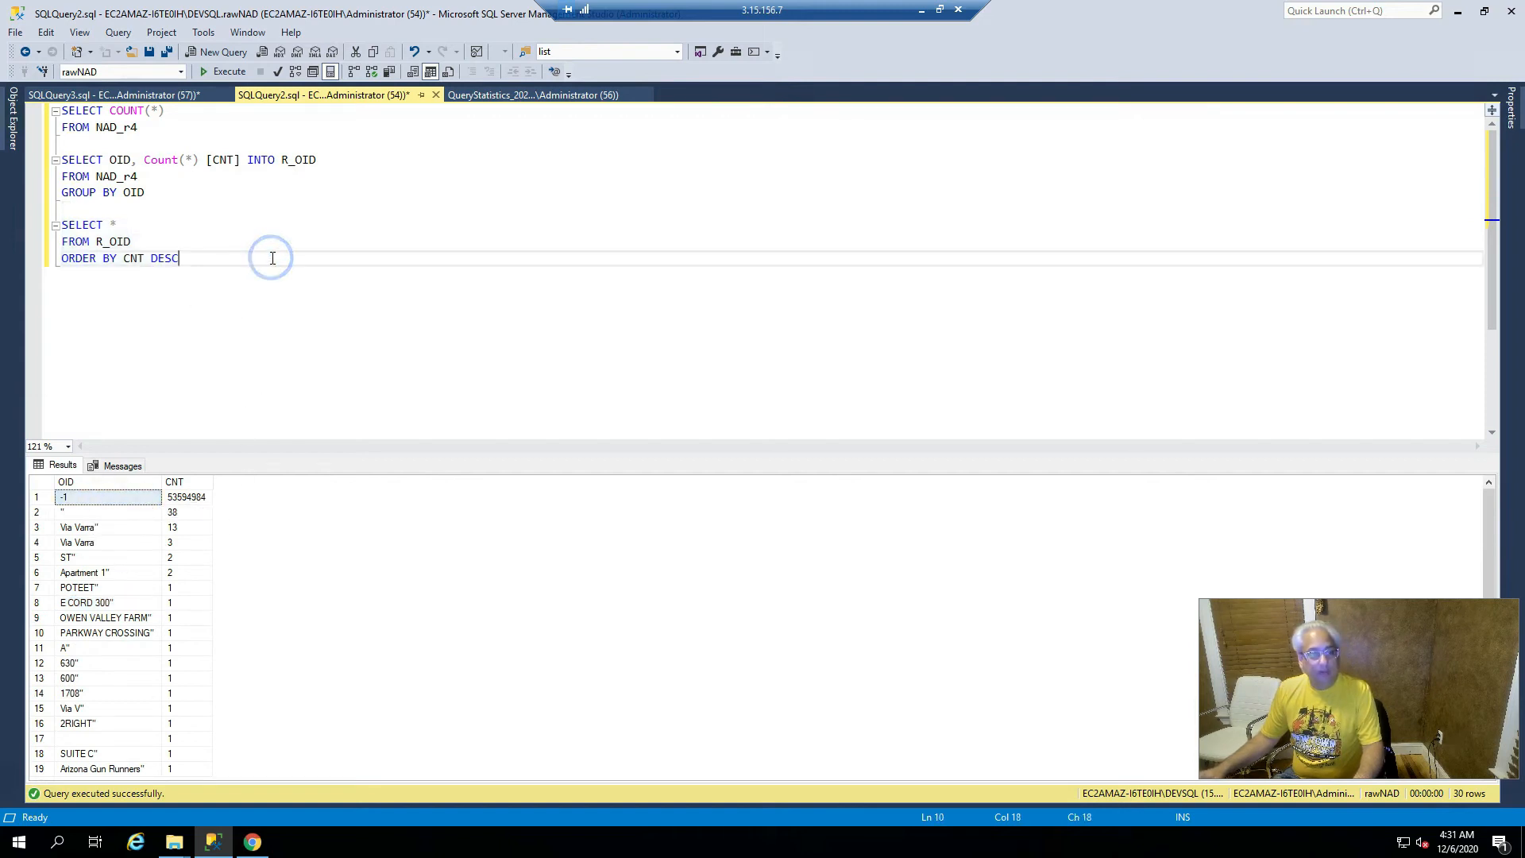
{"action": "key", "text": "Return"}
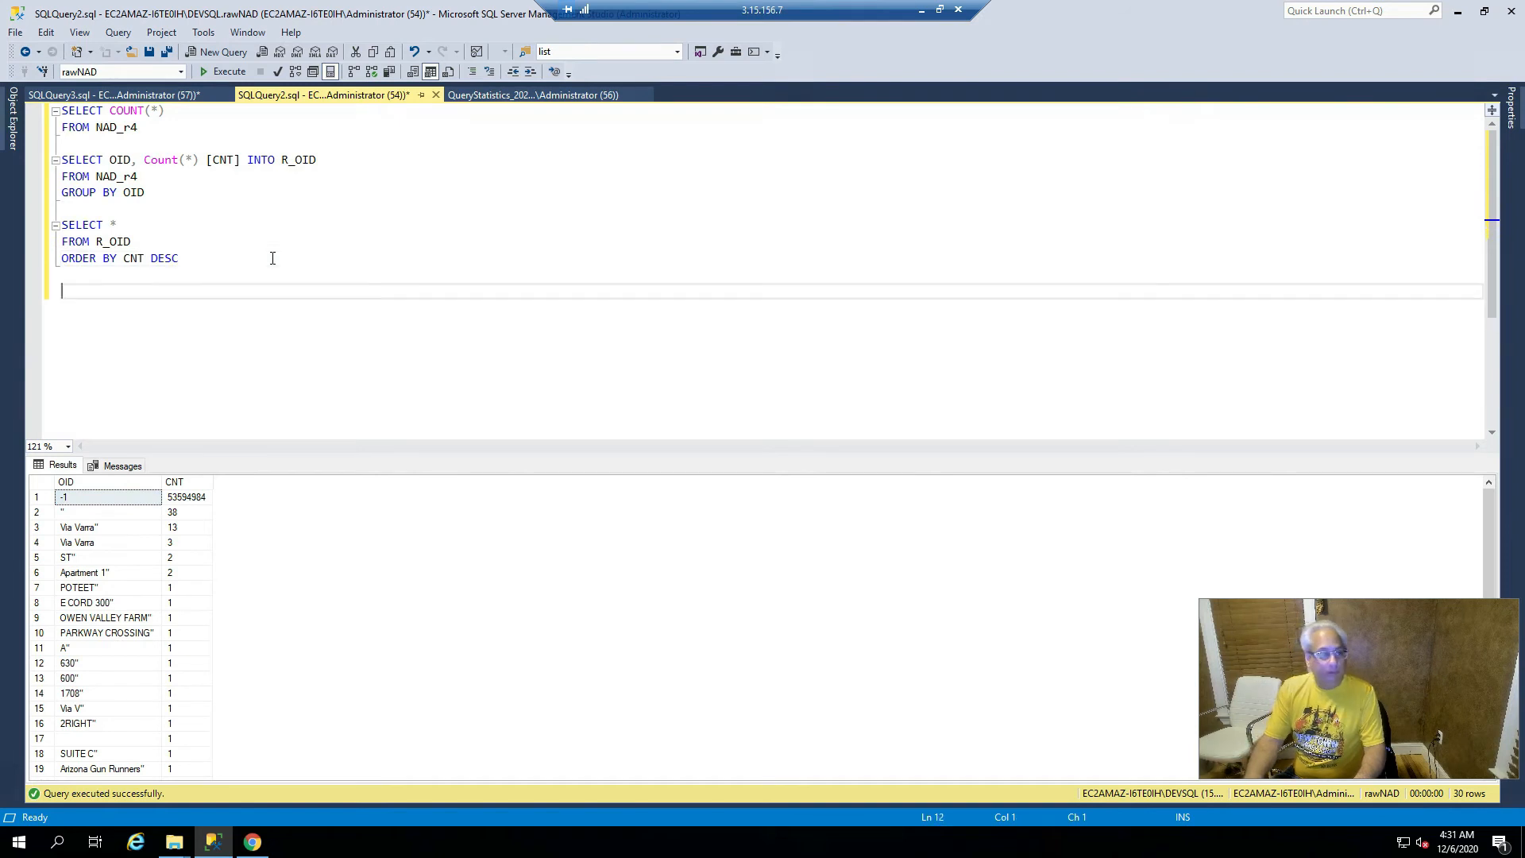
{"action": "type", "text": "SEL"}
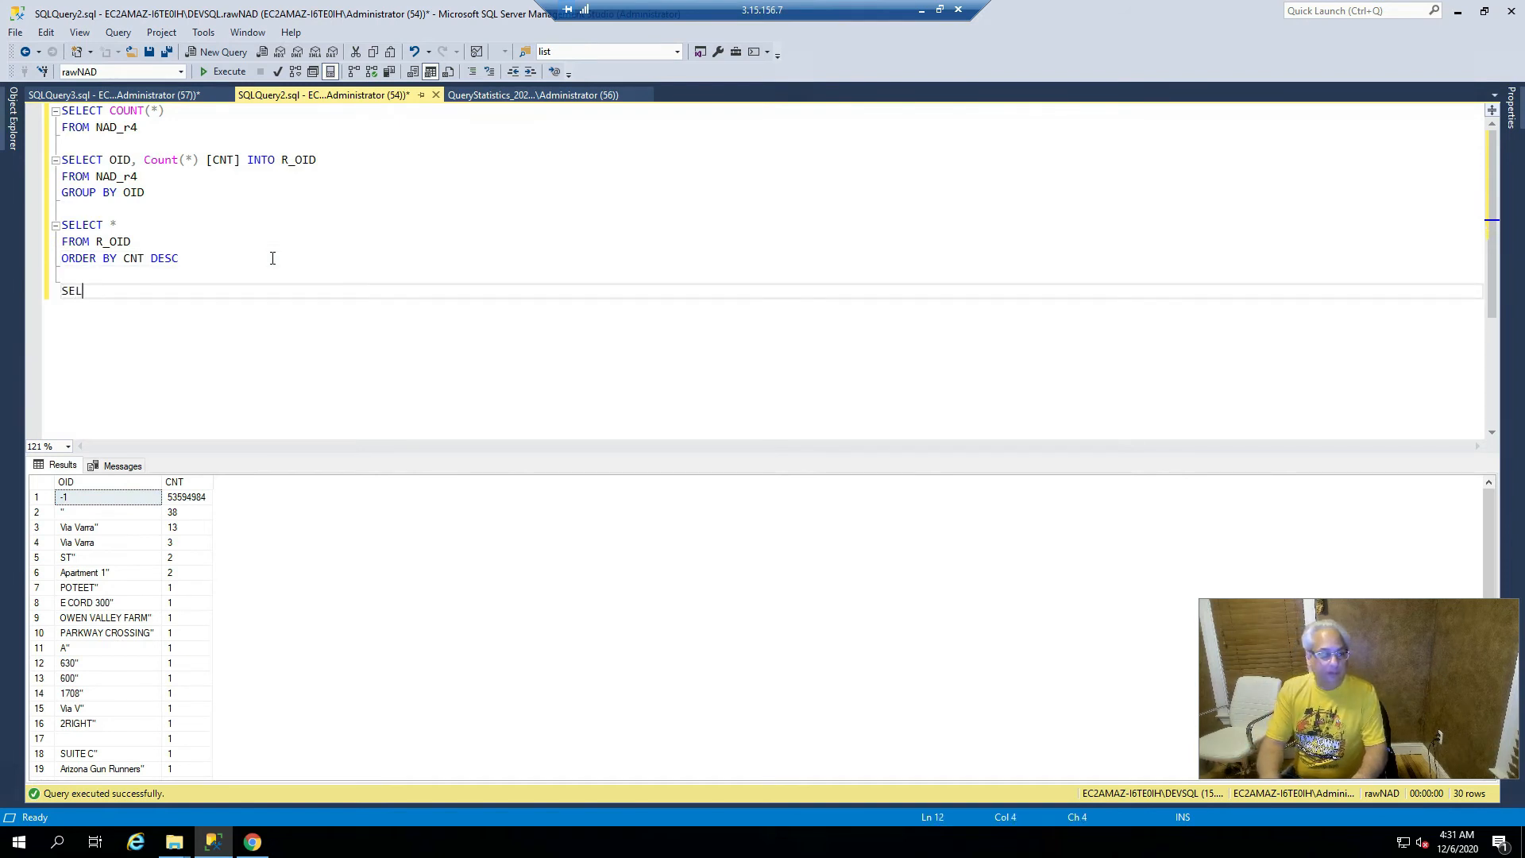
{"action": "type", "text": "ECT * FROM"}
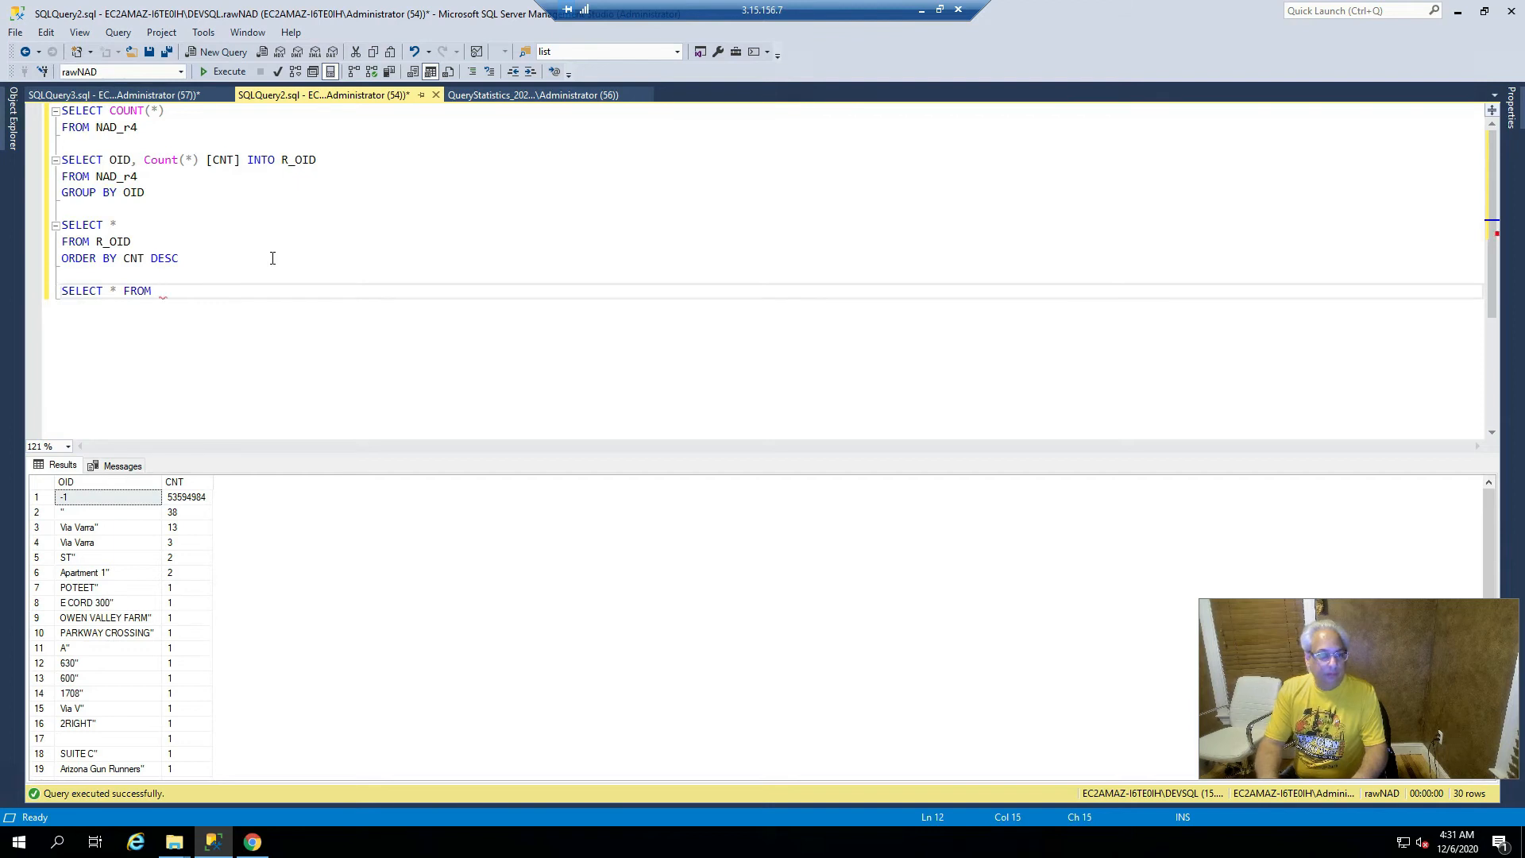
{"action": "type", "text": " NAD_"}
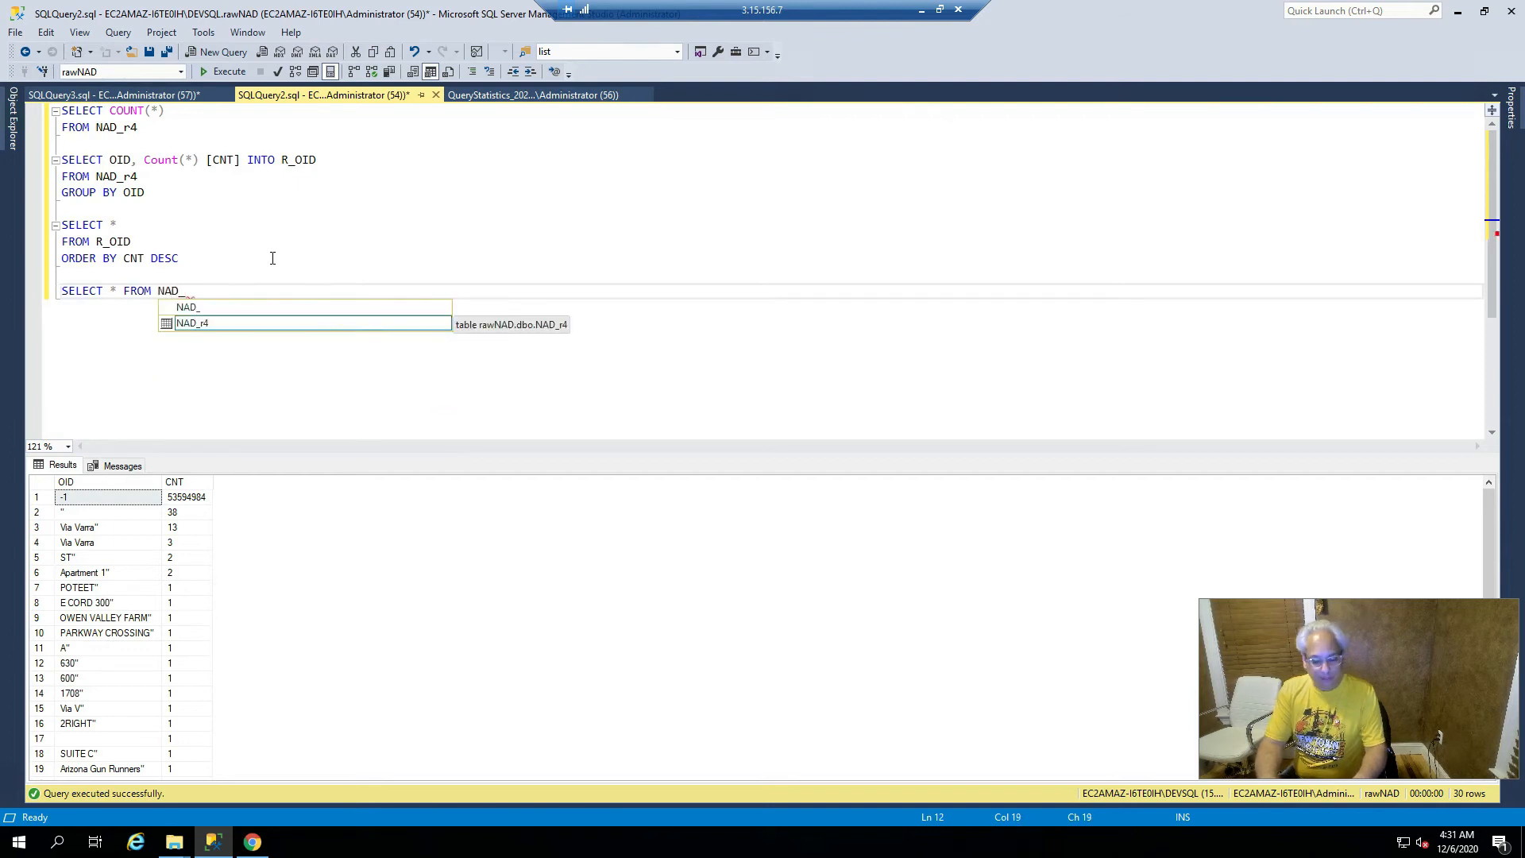
{"action": "type", "text": "r4 WHERE OID <> '-1"}
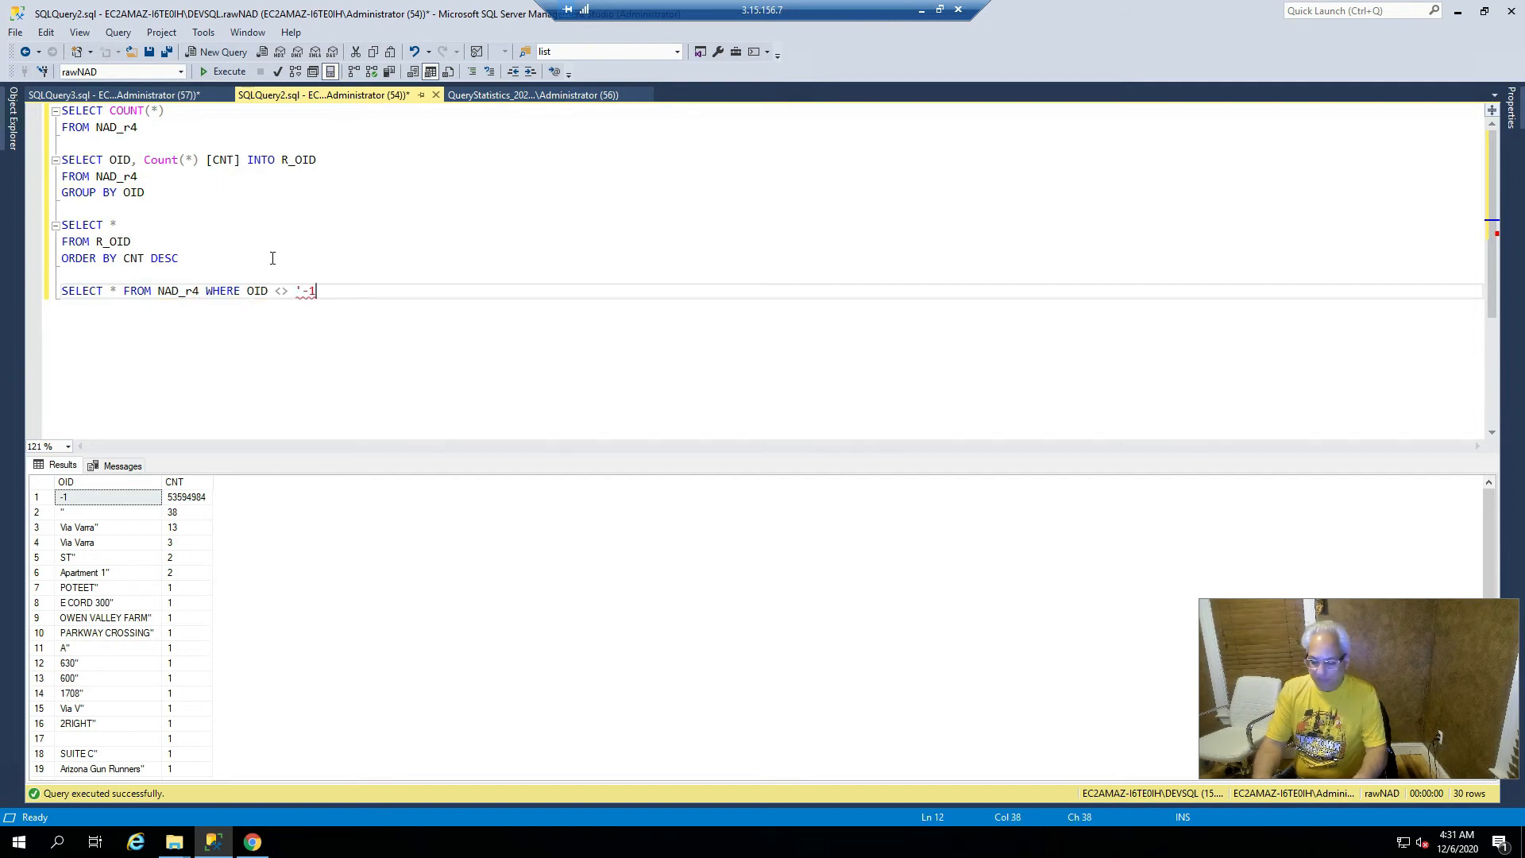
{"action": "type", "text": "'"}
{"action": "key", "text": "Home"}
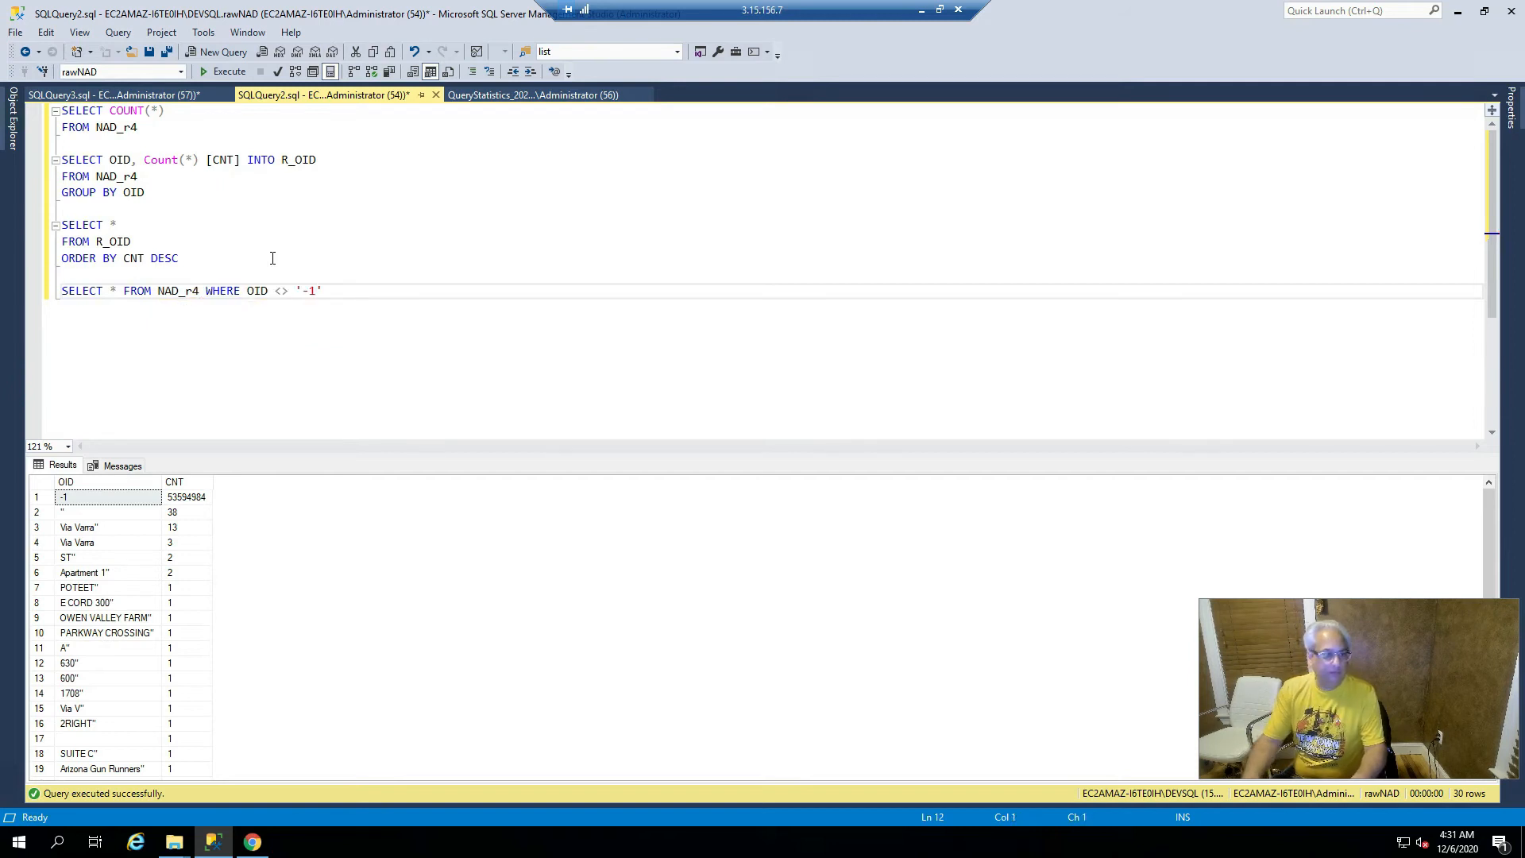
{"action": "key", "text": "shift+End"}
{"action": "key", "text": "F5"}
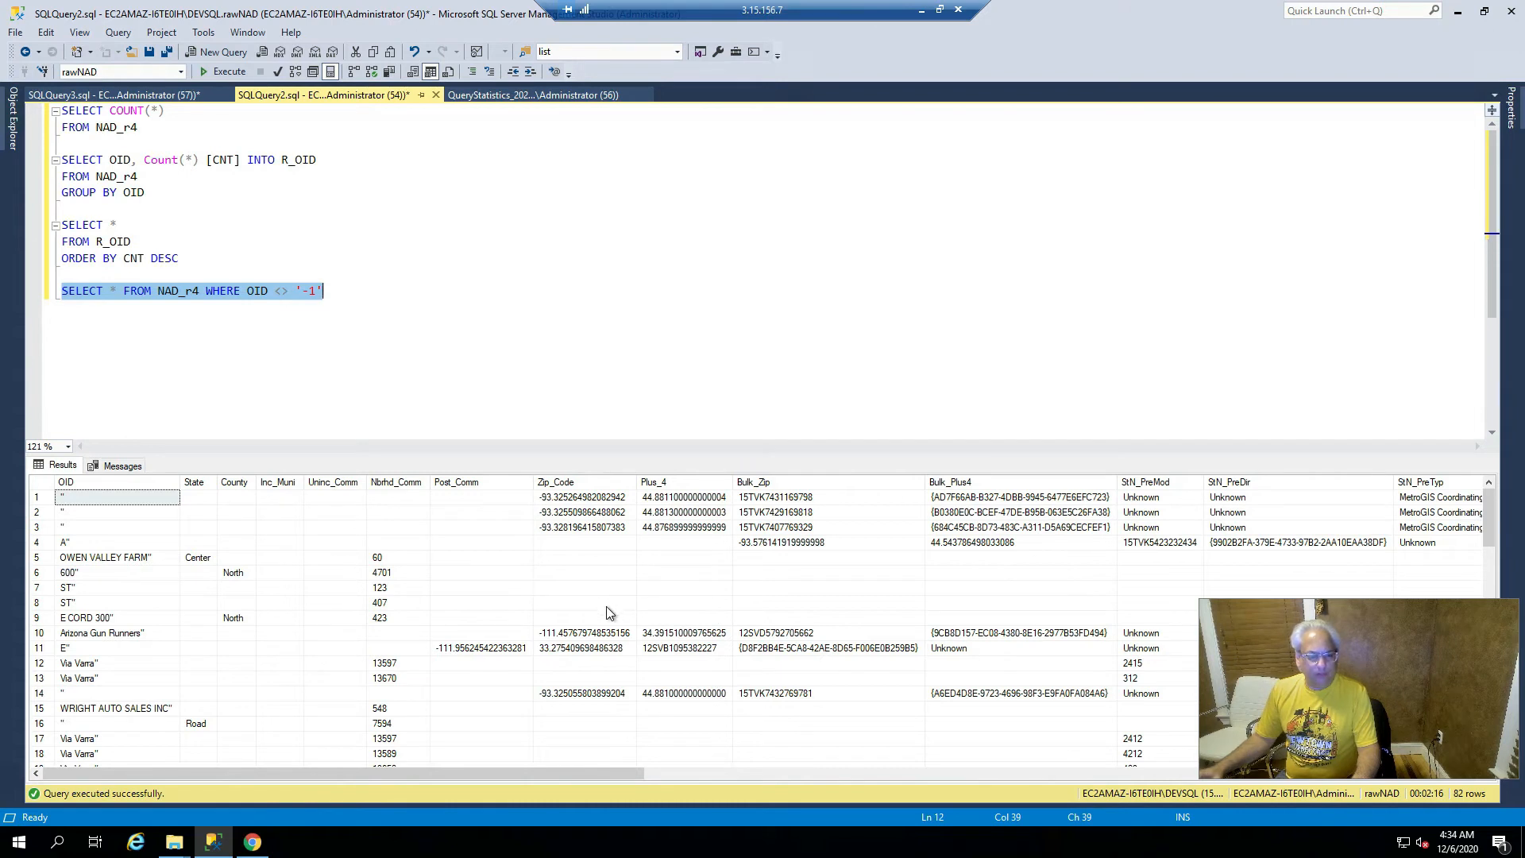
- Inspect Zip_Code values in the non -1 OID results
{"action": "left_click", "coordinate": [594, 498]}
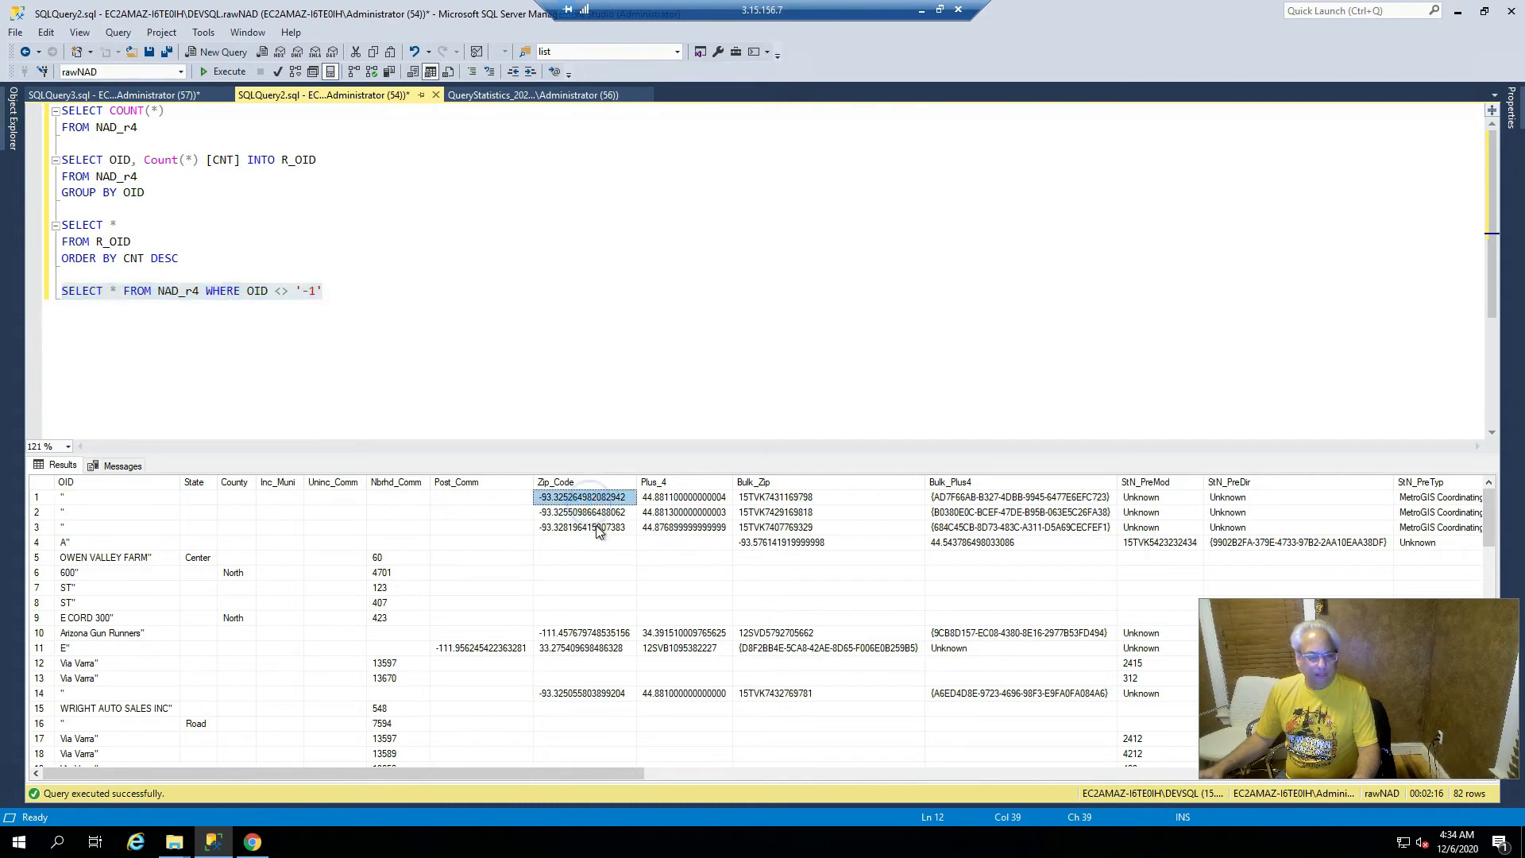
{"action": "left_click", "coordinate": [599, 529]}
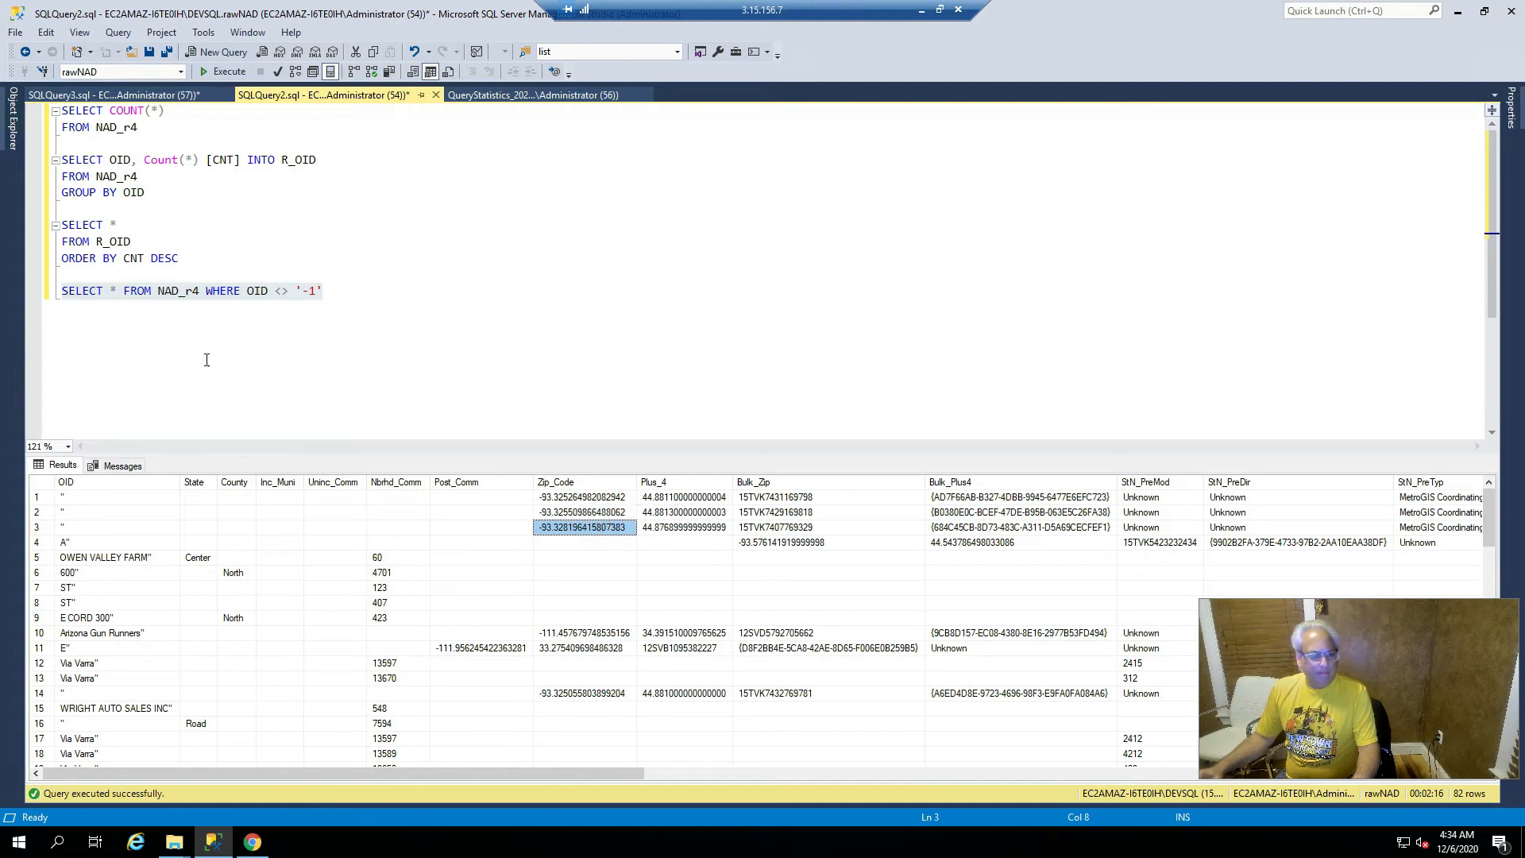
{"action": "left_click", "coordinate": [367, 295]}
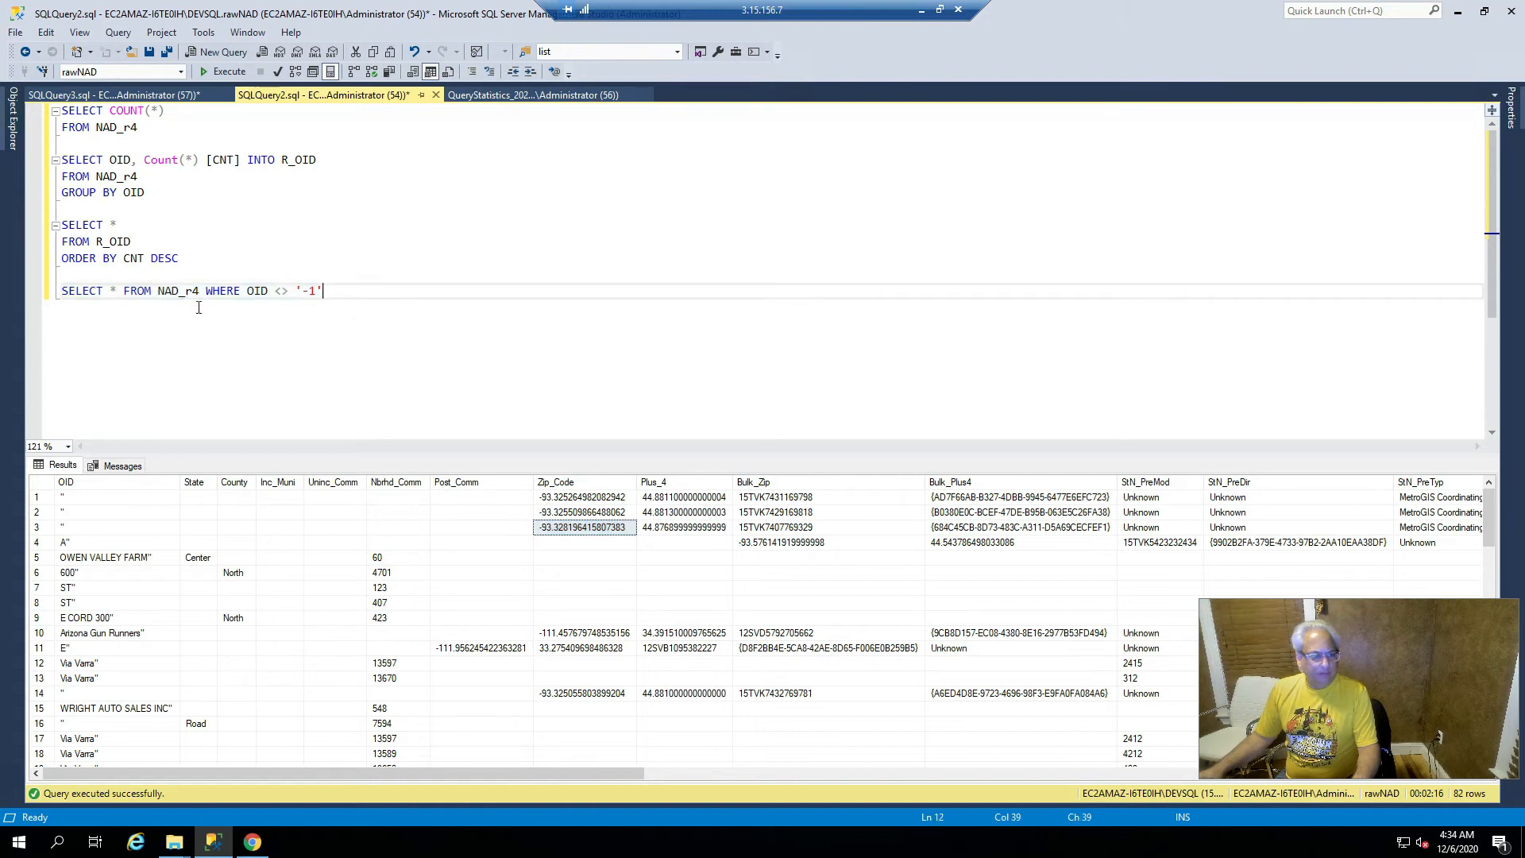
- Add INTO SUSPECT before FROM and run the two-line query
{"action": "left_click", "coordinate": [122, 291]}
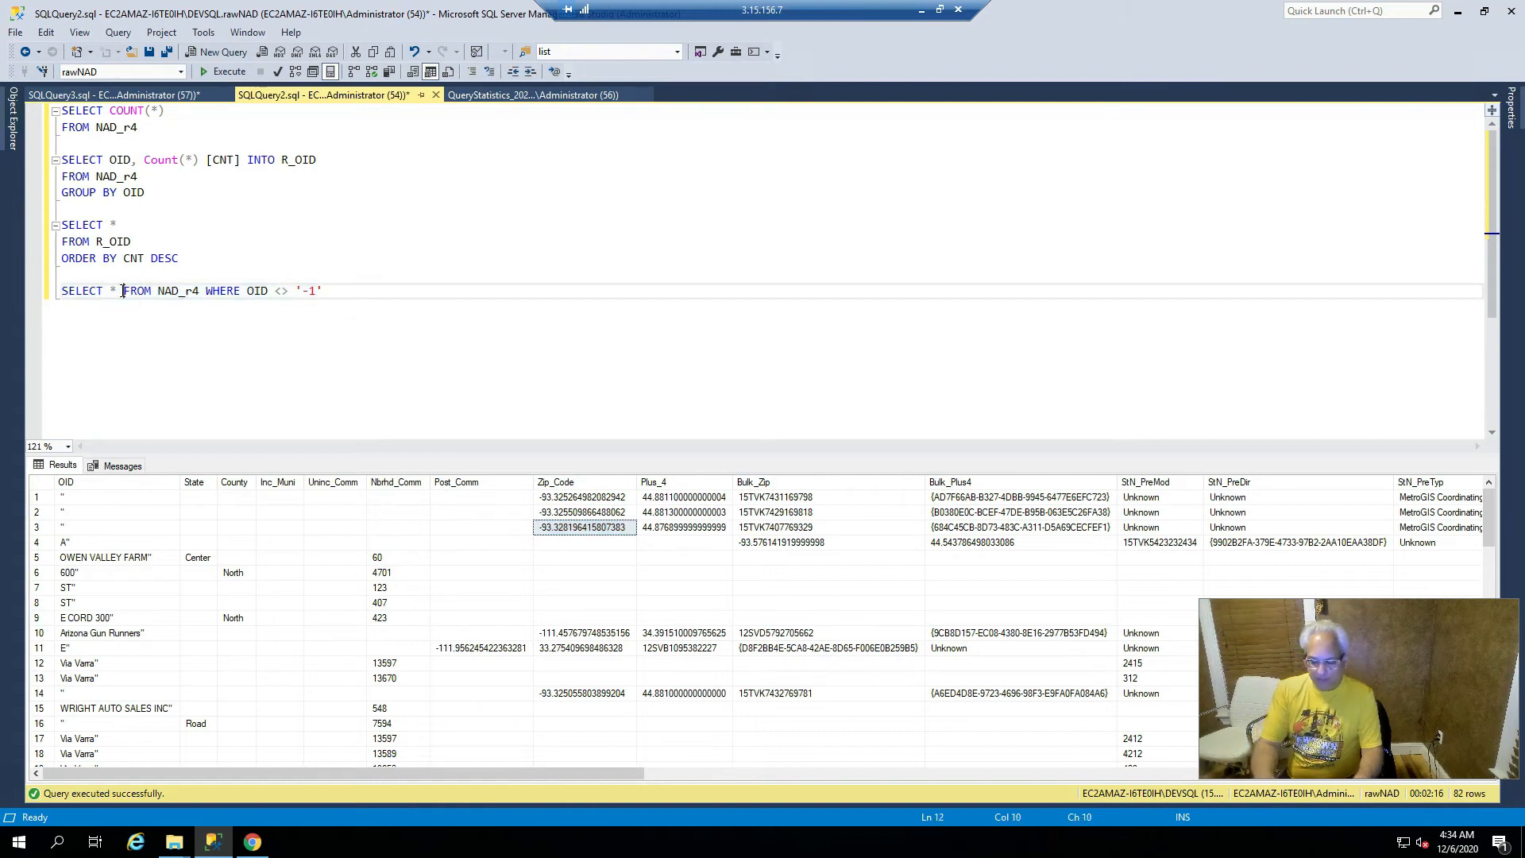
{"action": "type", "text": "INTO"}
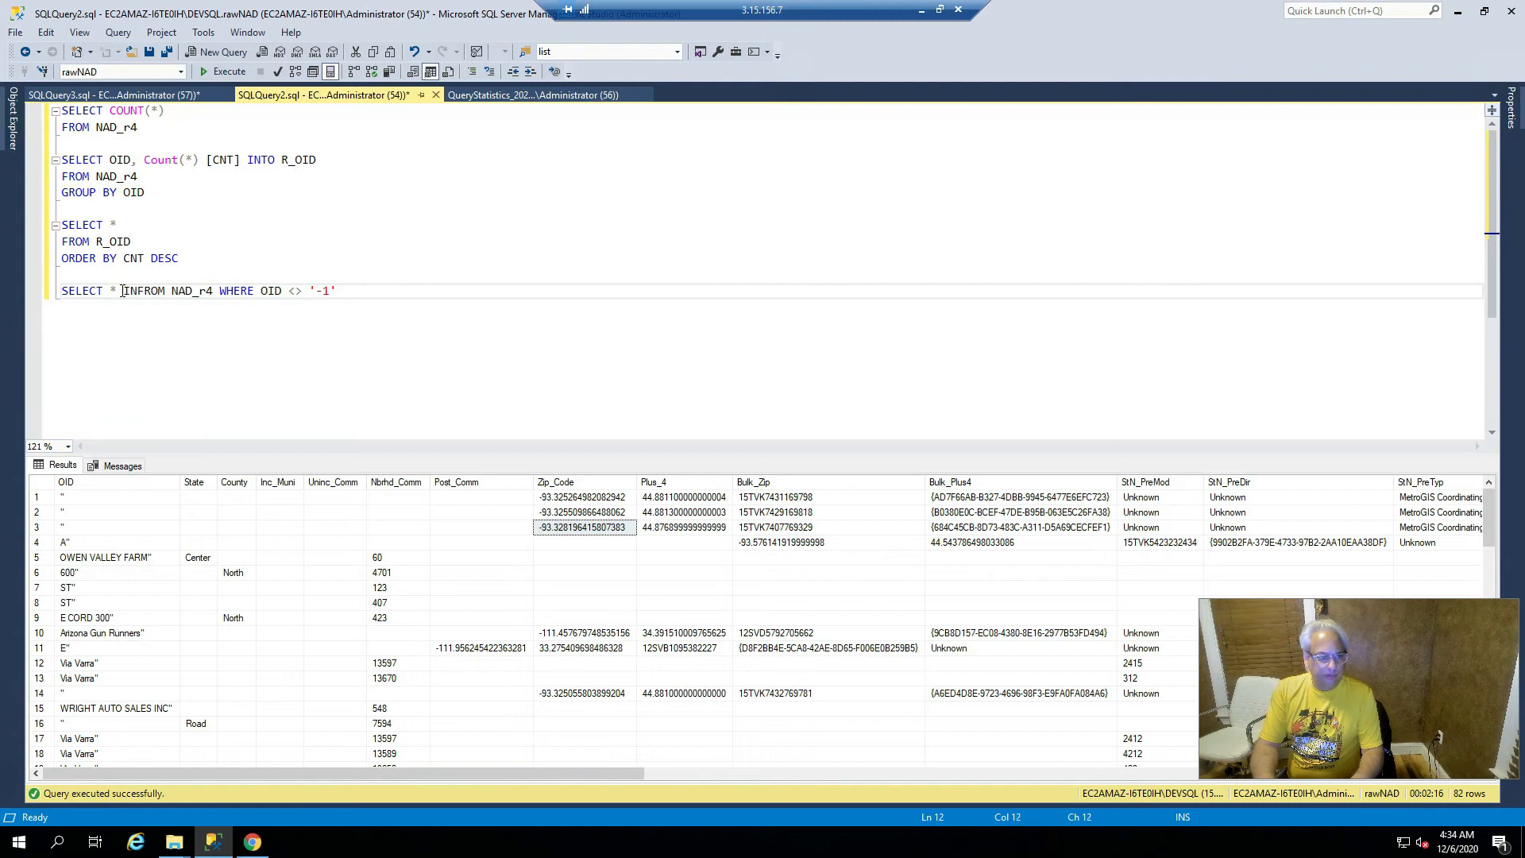
{"action": "type", "text": " SUSPECT"}
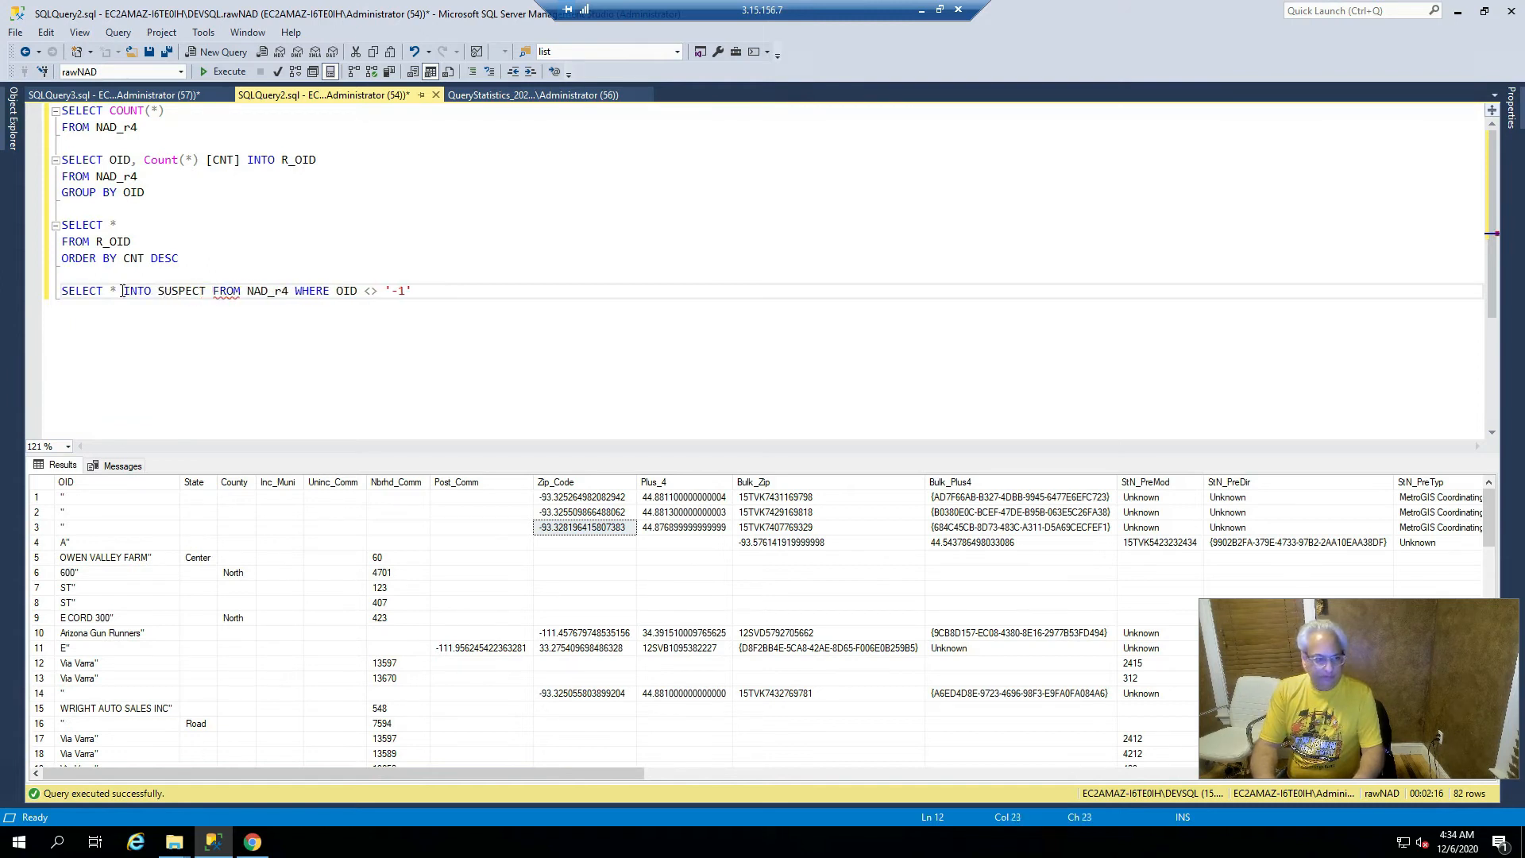
{"action": "key", "text": "Return"}
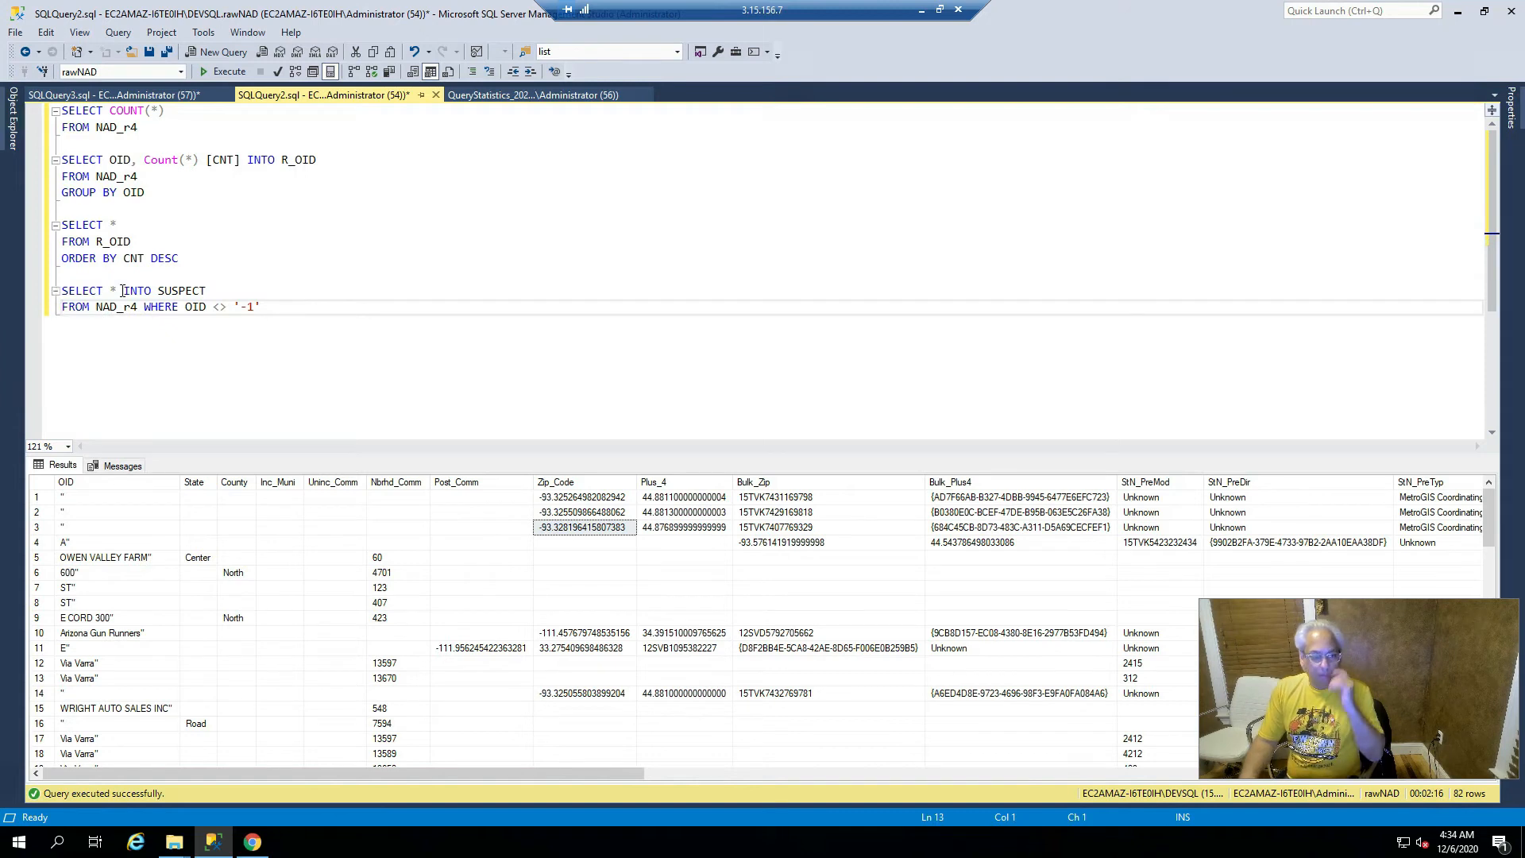
{"action": "key", "text": "Up"}
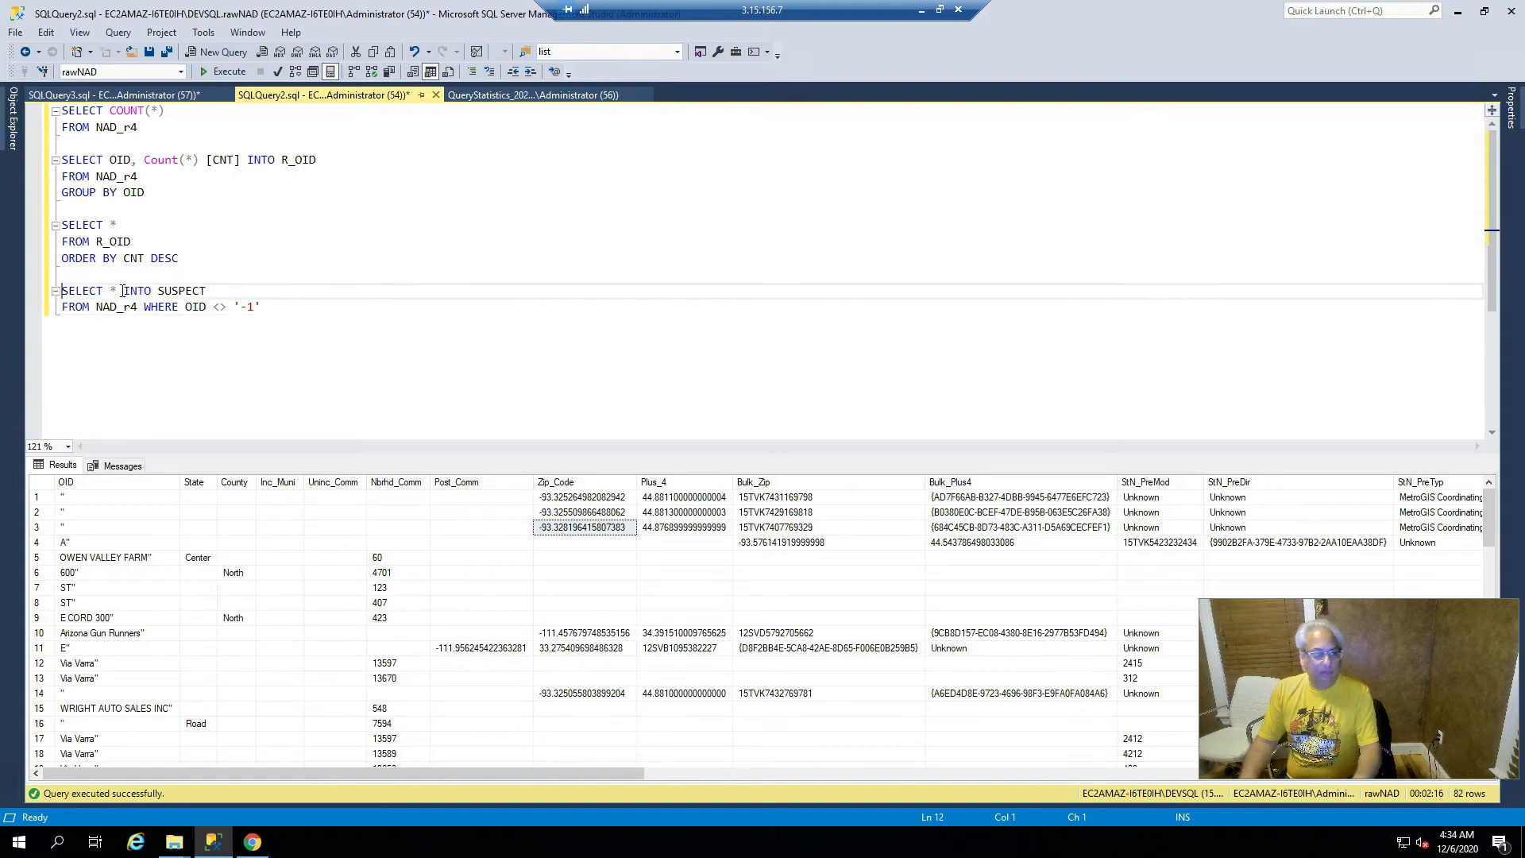
{"action": "key", "text": "shift+Down"}
{"action": "key", "text": "shift+End"}
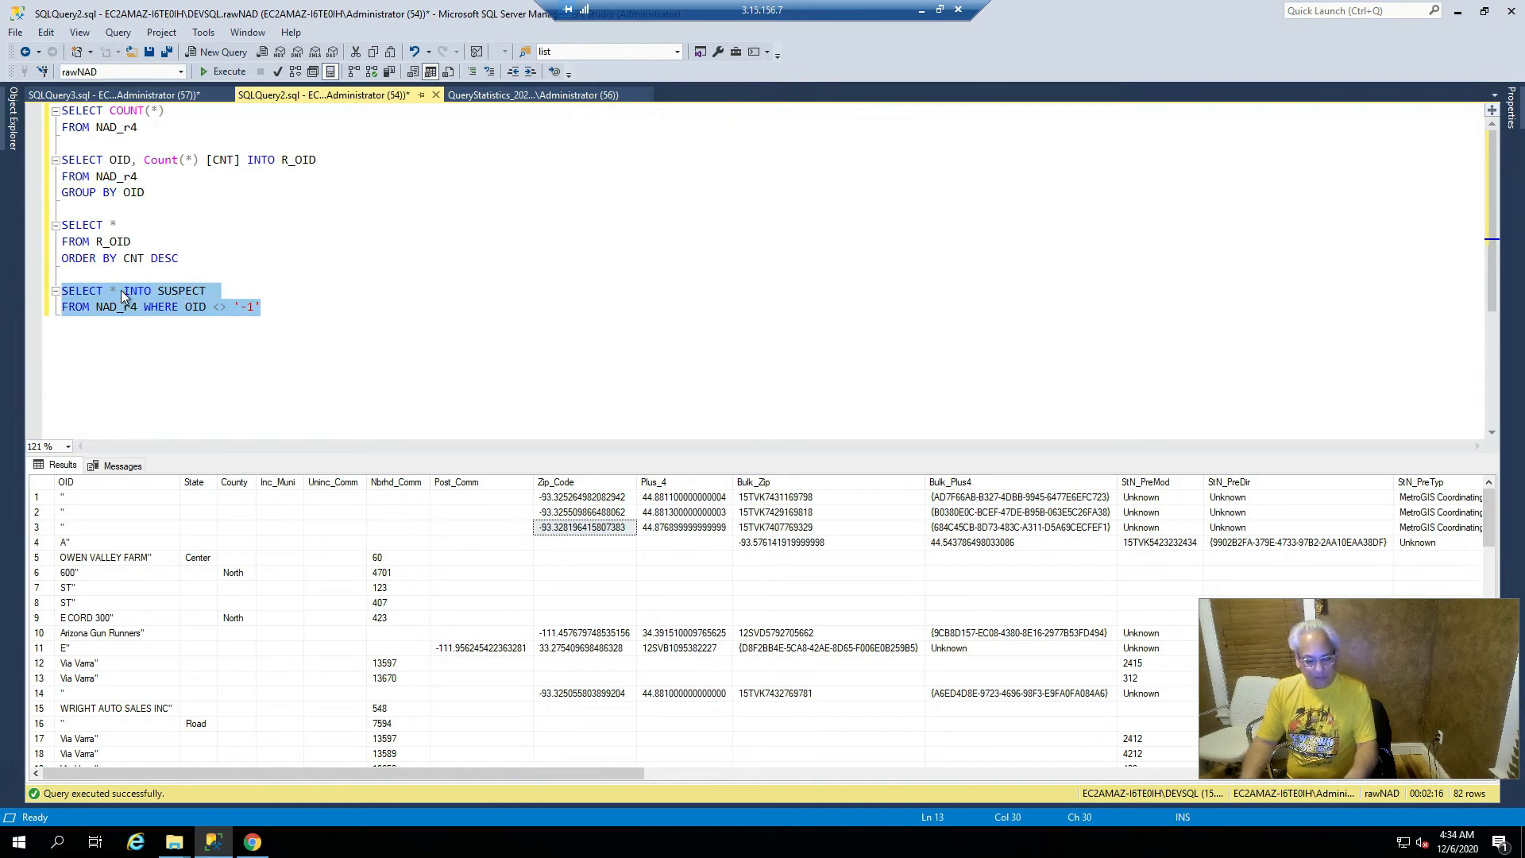
{"action": "key", "text": "F5"}
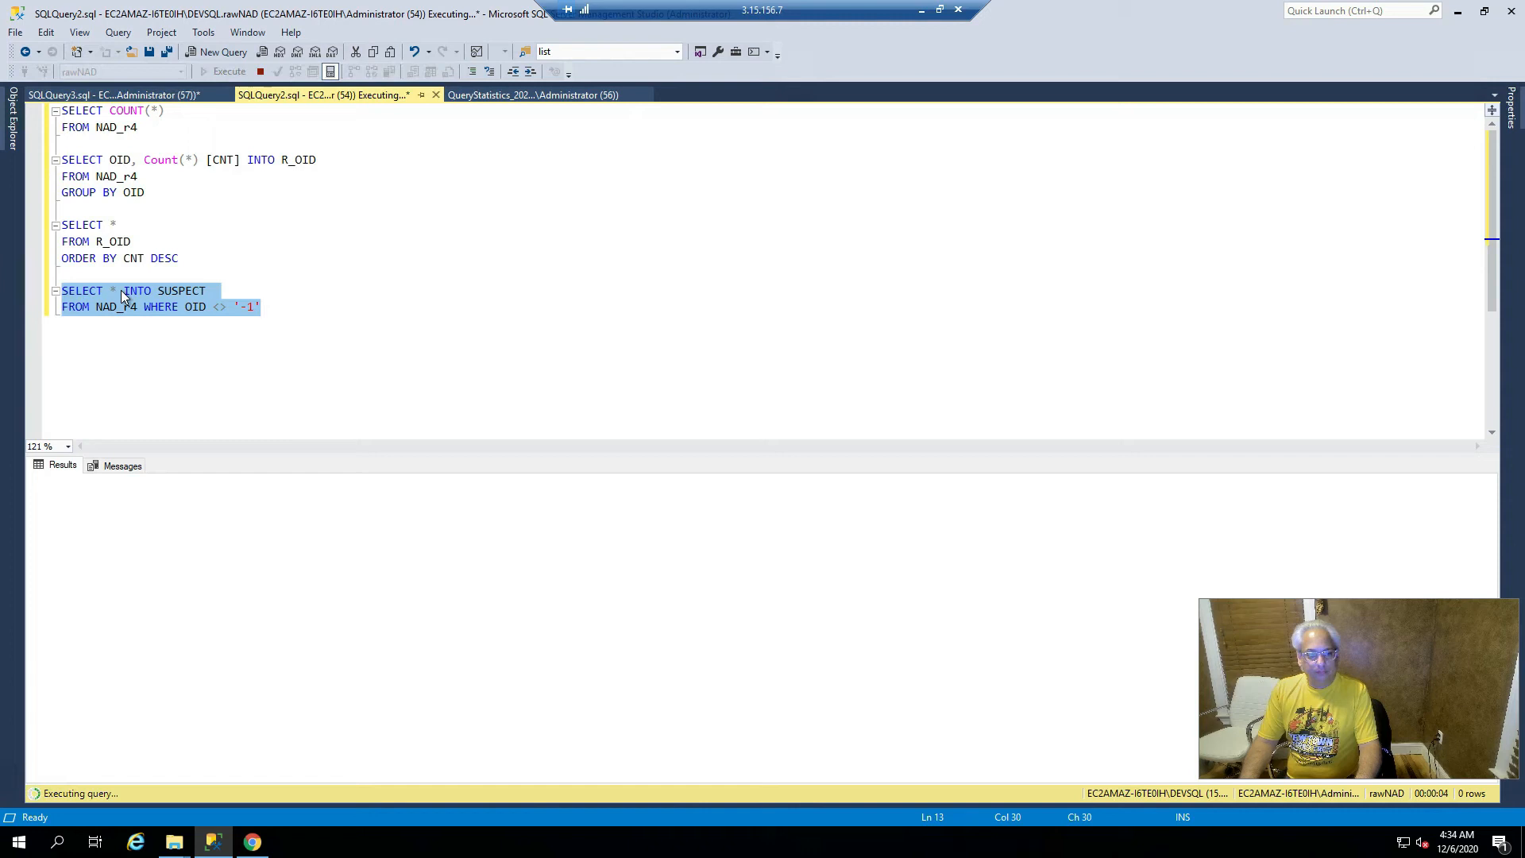
- Write DELETE FROM NAD_r4 with the copied WHERE OID <> '-1' condition below the SUSPECT query
{"action": "key", "text": "End"}
{"action": "key", "text": "Return"}
{"action": "key", "text": "Return"}
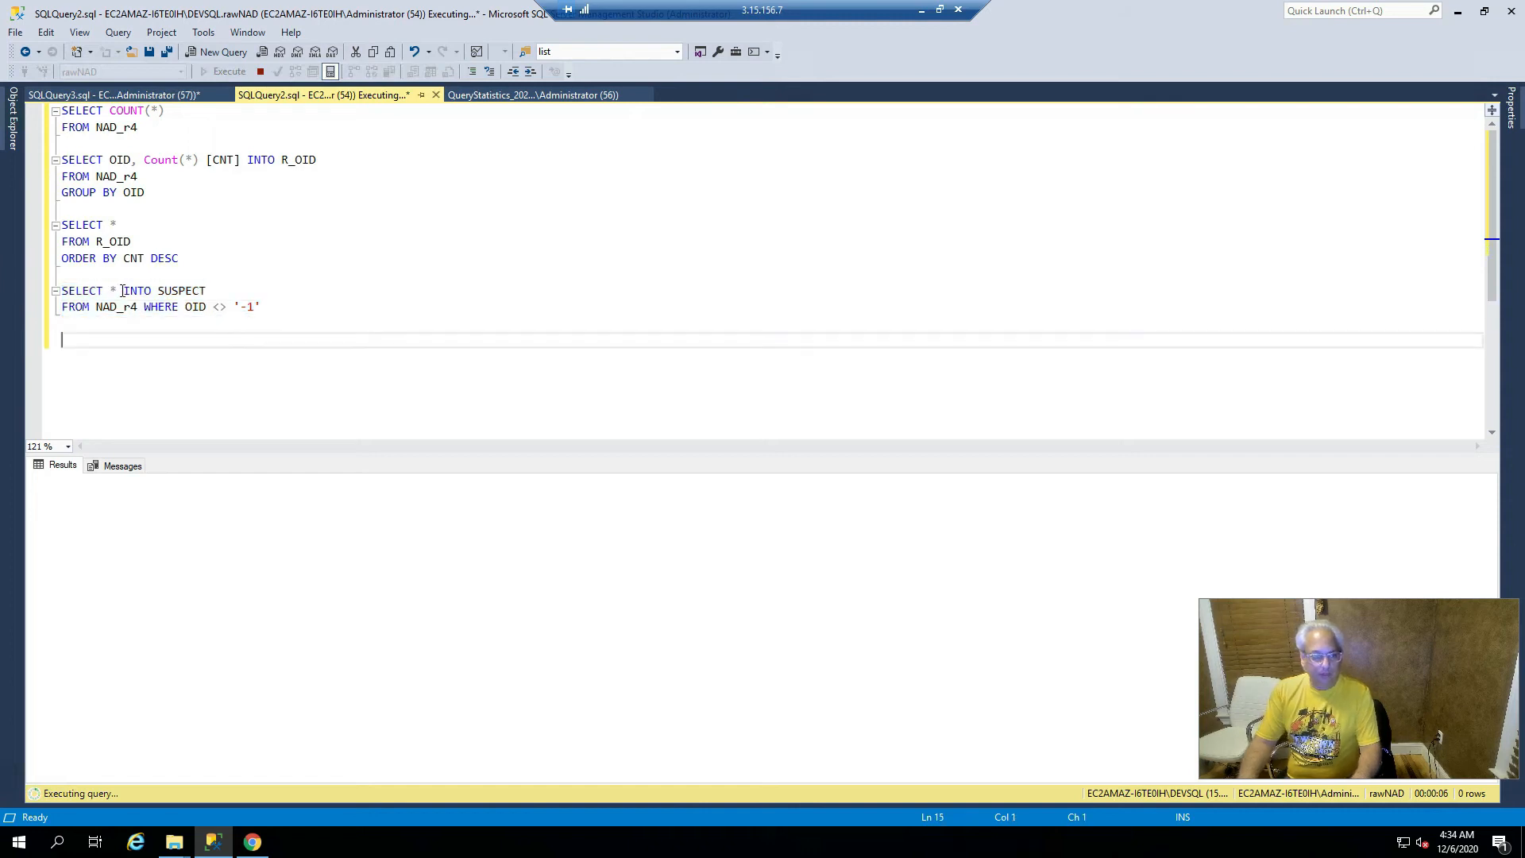
{"action": "type", "text": "D"}
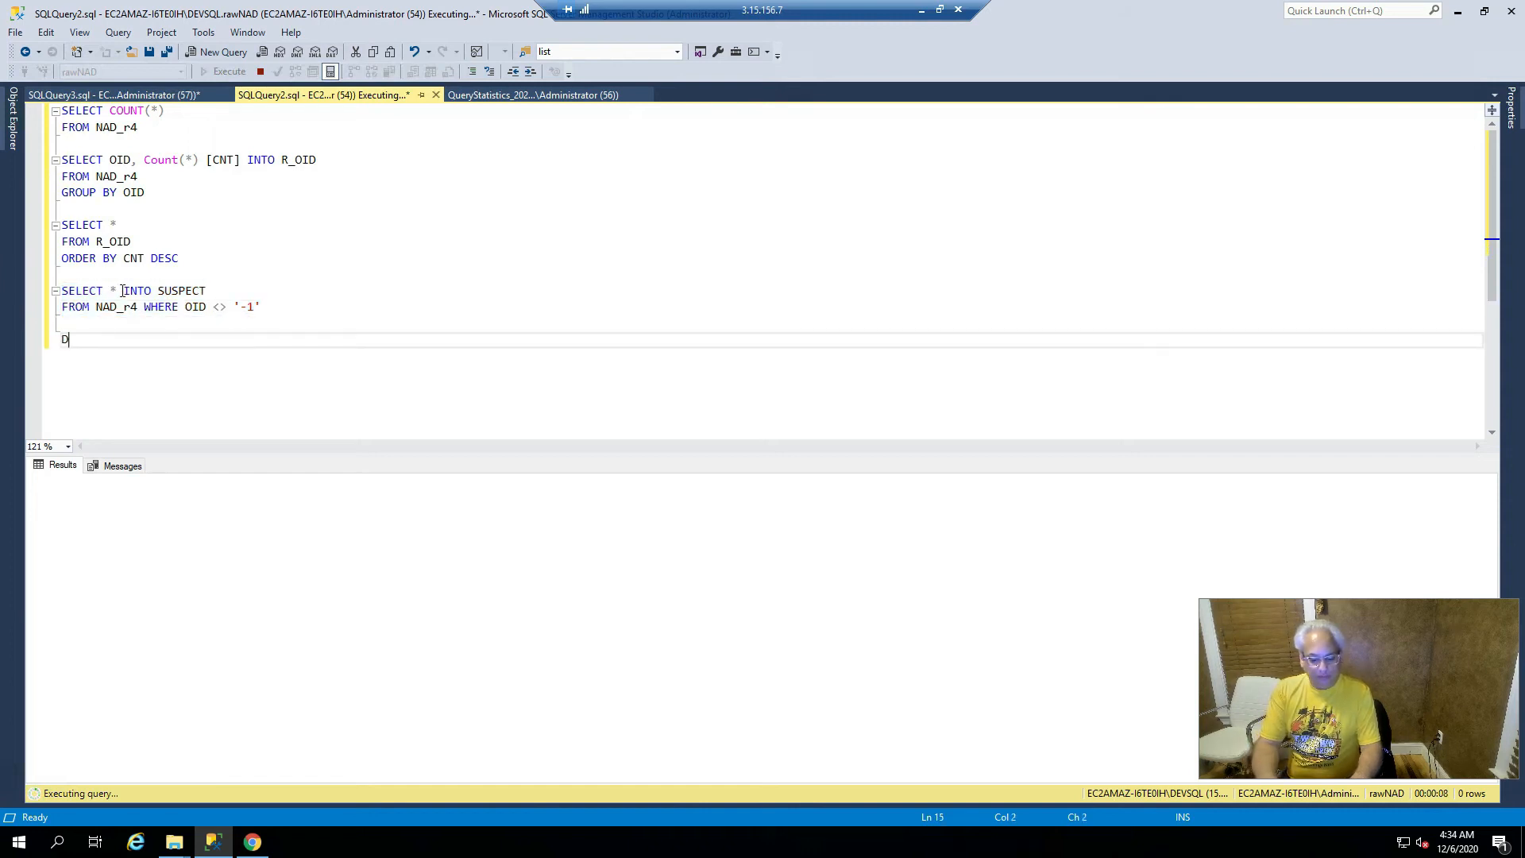
{"action": "type", "text": "ELETE FROM NAD_"}
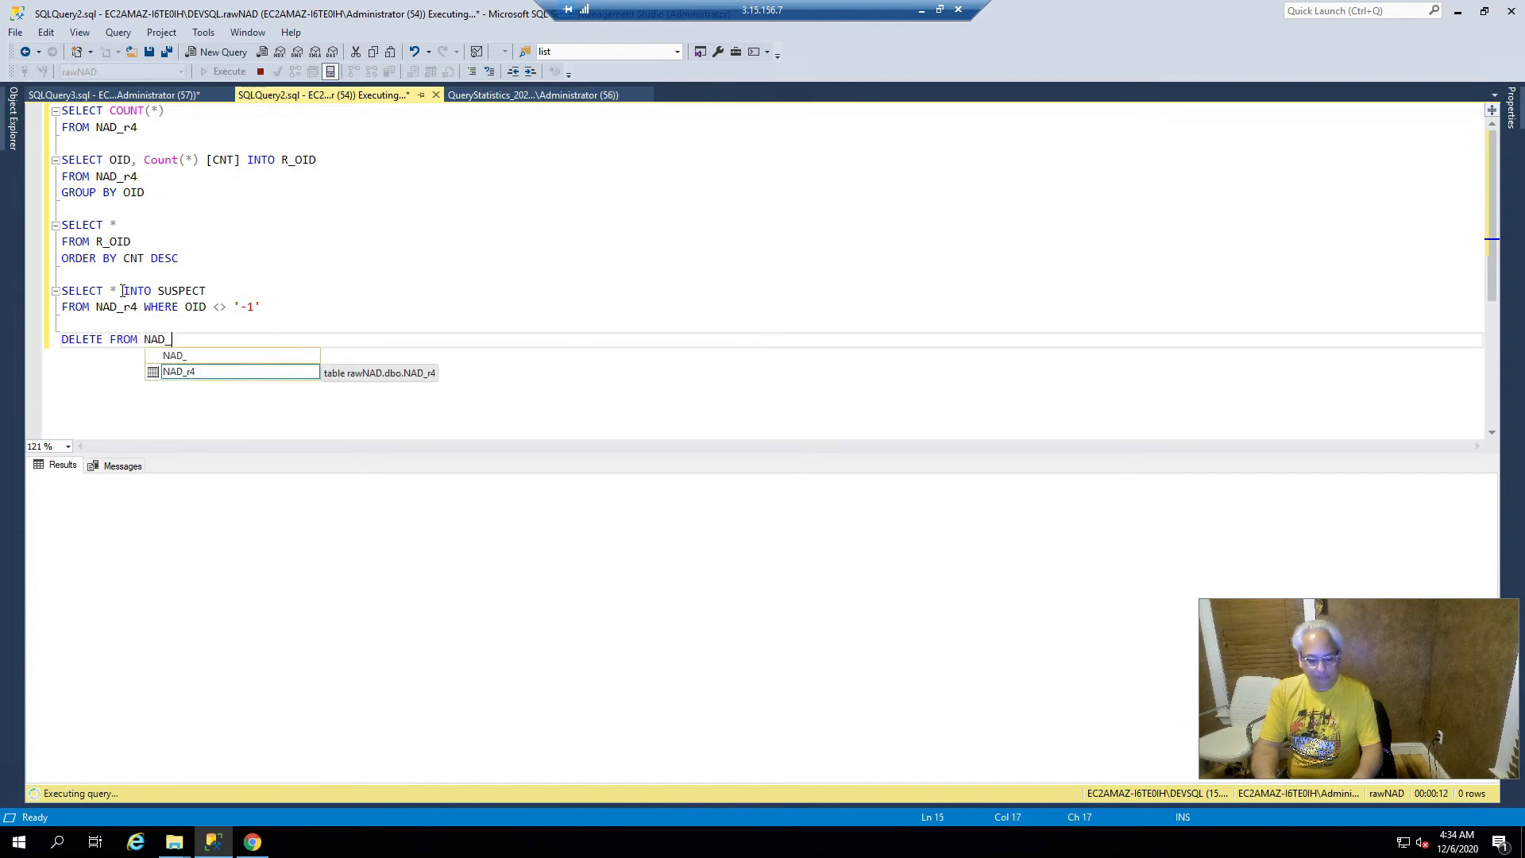
{"action": "type", "text": "r4"}
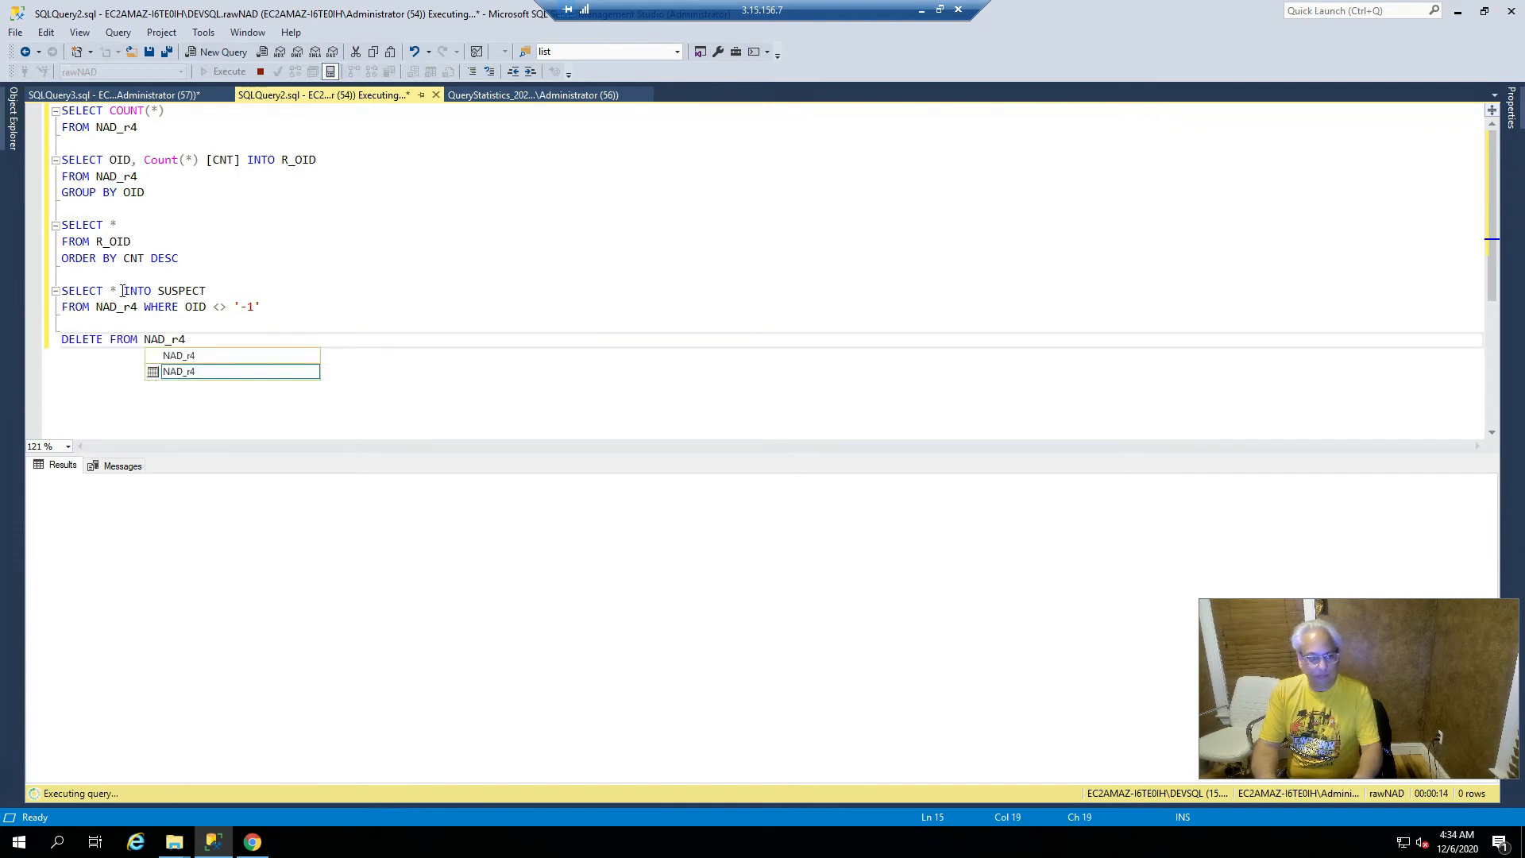
{"action": "key", "text": "Up"}
{"action": "key", "text": "Up"}
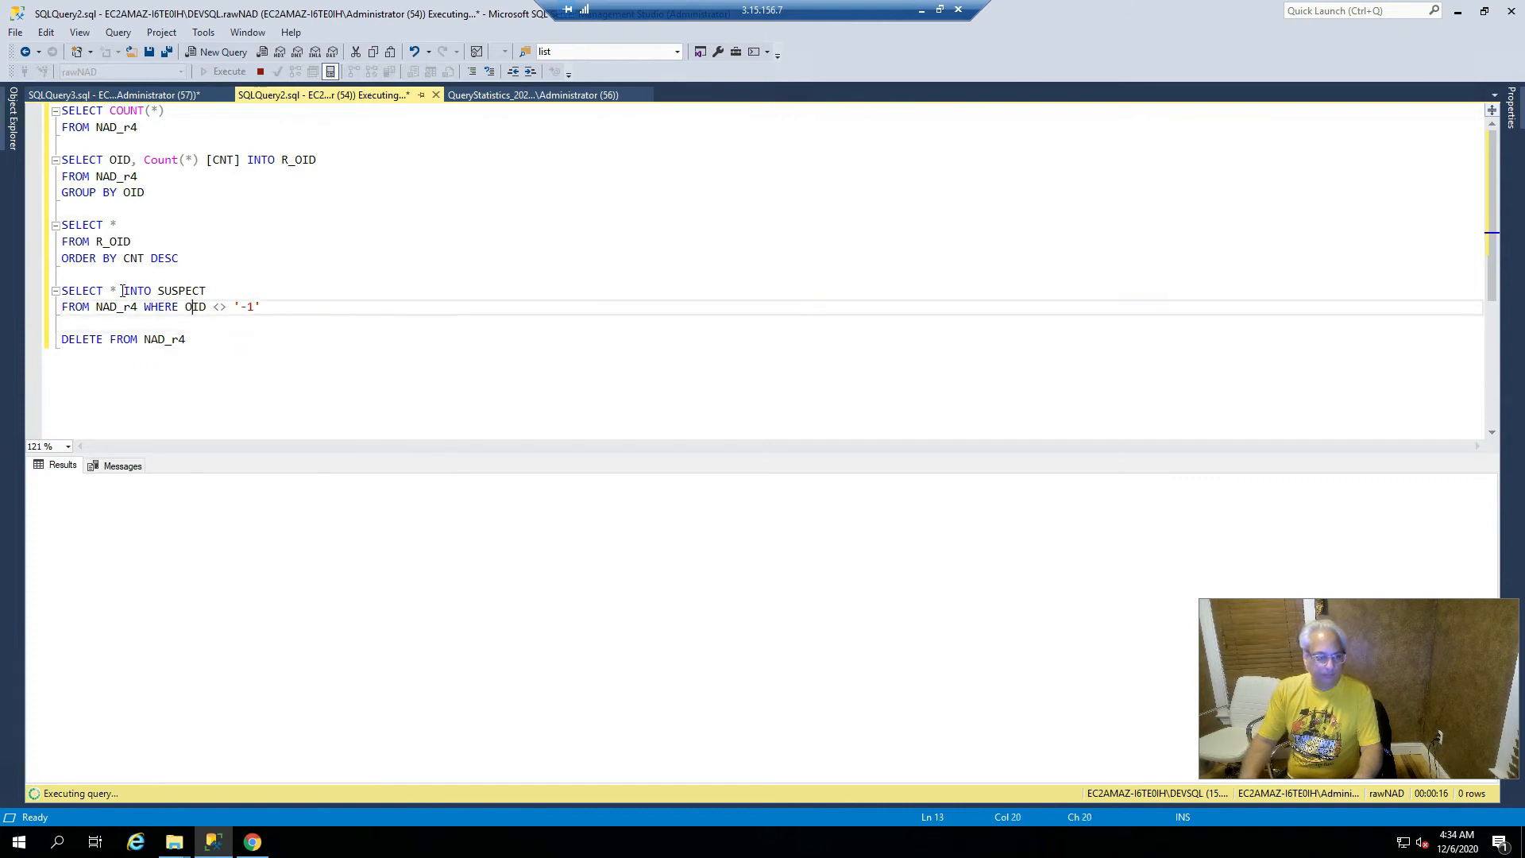
{"action": "key", "text": "Left"}
{"action": "key", "text": "Left"}
{"action": "key", "text": "Left"}
{"action": "key", "text": "Left"}
{"action": "key", "text": "shift+End"}
{"action": "key", "text": "ctrl+c"}
{"action": "key", "text": "Down"}
{"action": "key", "text": "Down"}
{"action": "key", "text": "ctrl+v"}
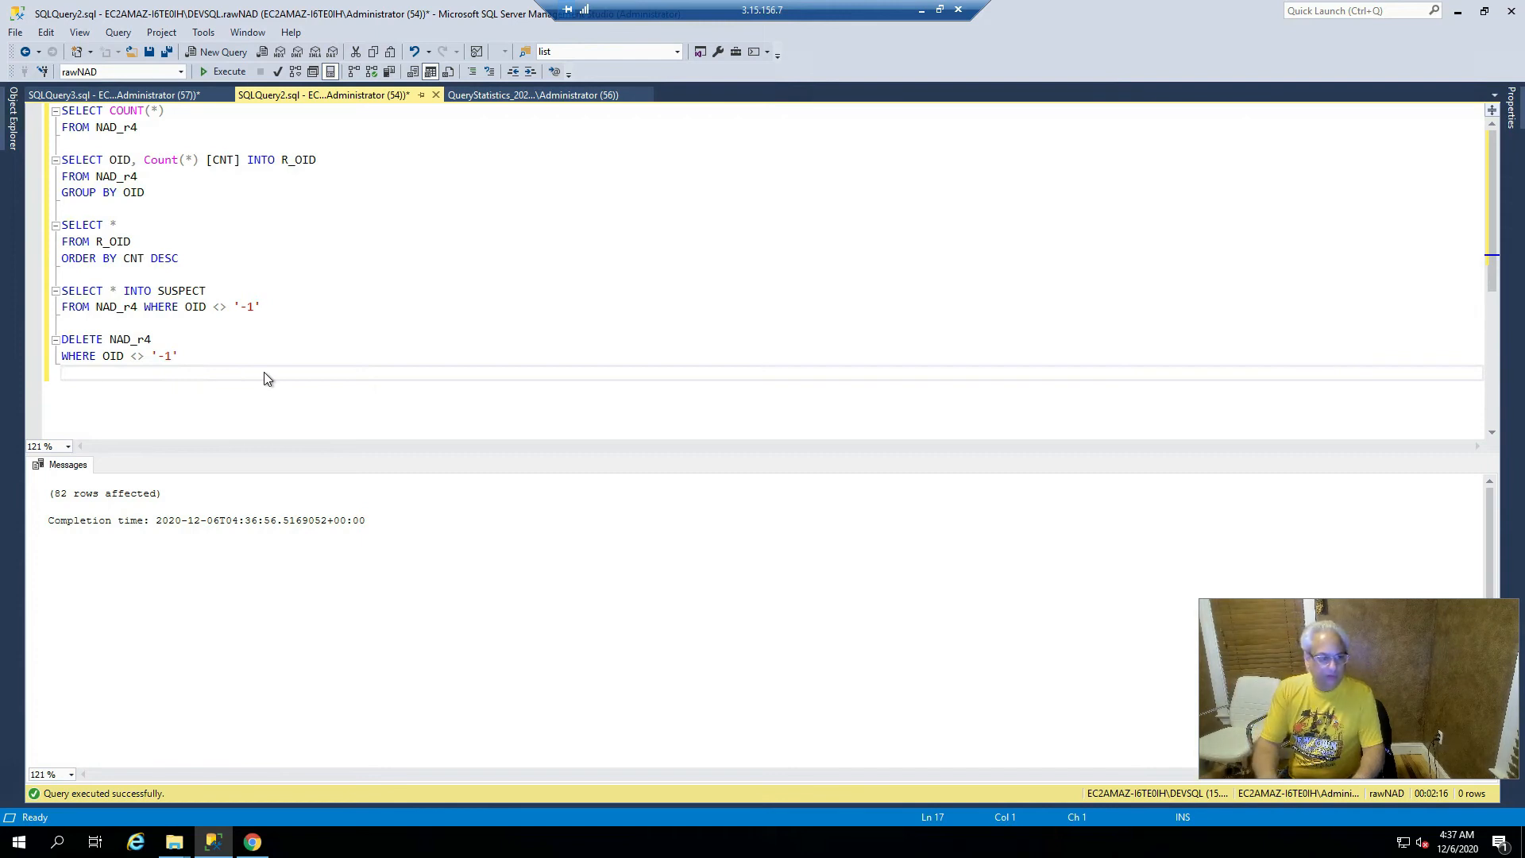
- Write and run SELECT * FROM SUSPECT to list its 82 rows
{"action": "key", "text": "Return"}
{"action": "type", "text": "SELECT * FROM SUSPECT"}
{"action": "key", "text": "Escape"}
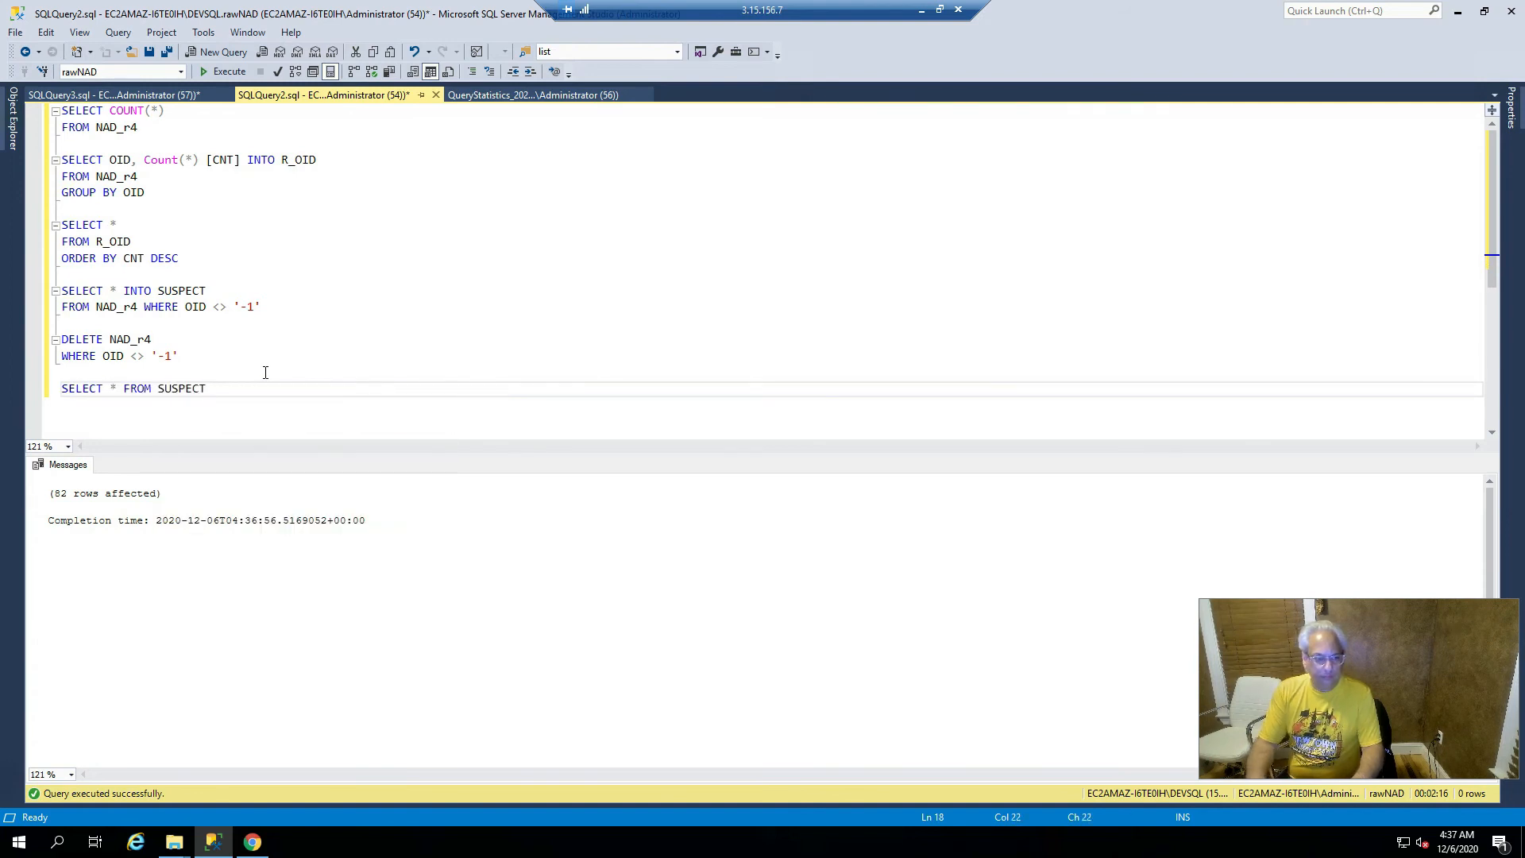
{"action": "key", "text": "shift+Home"}
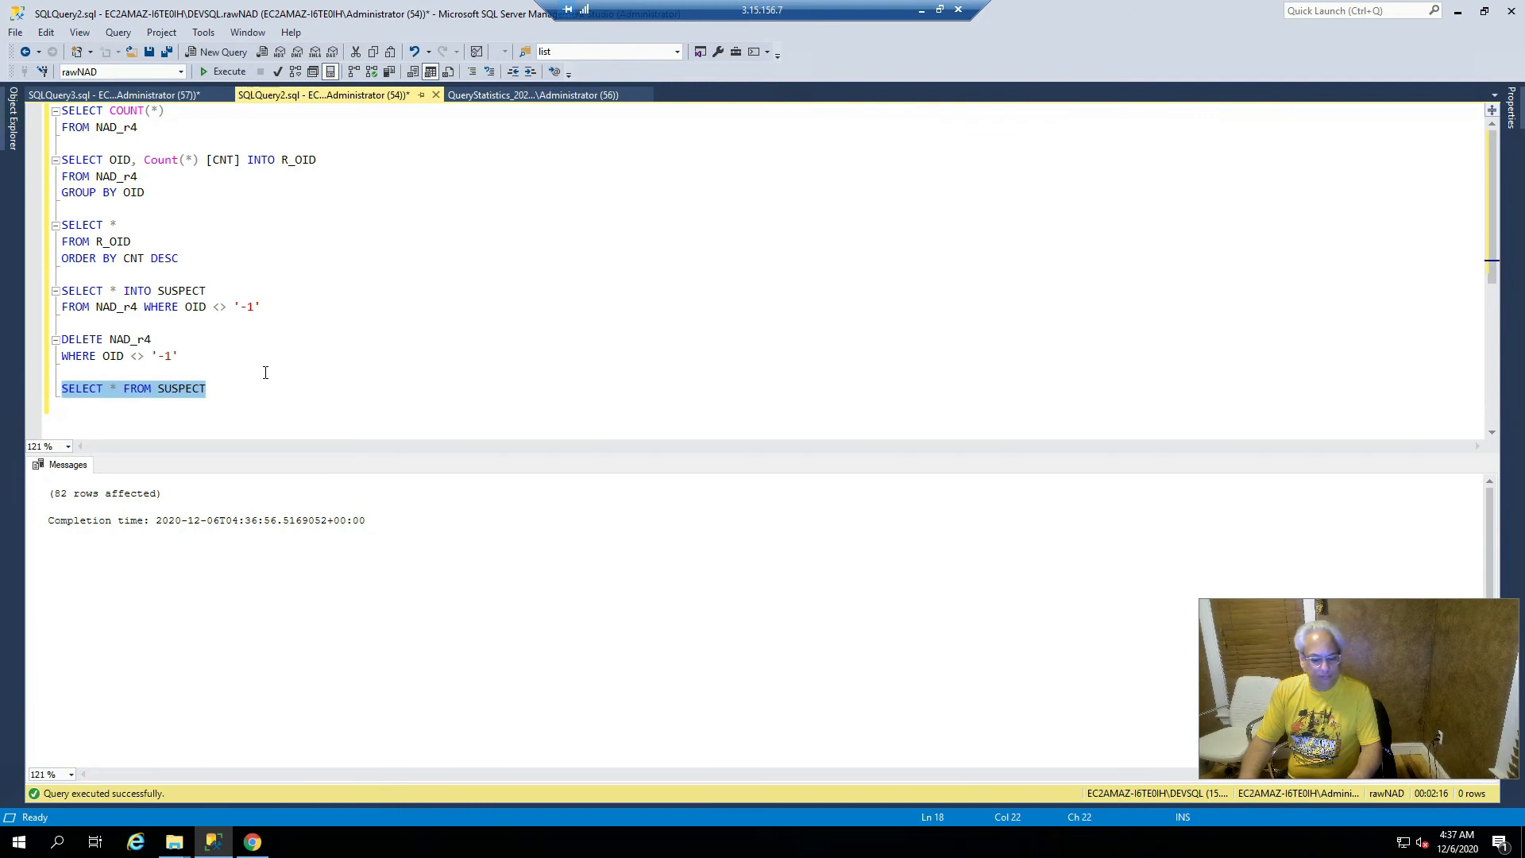
{"action": "key", "text": "F5"}
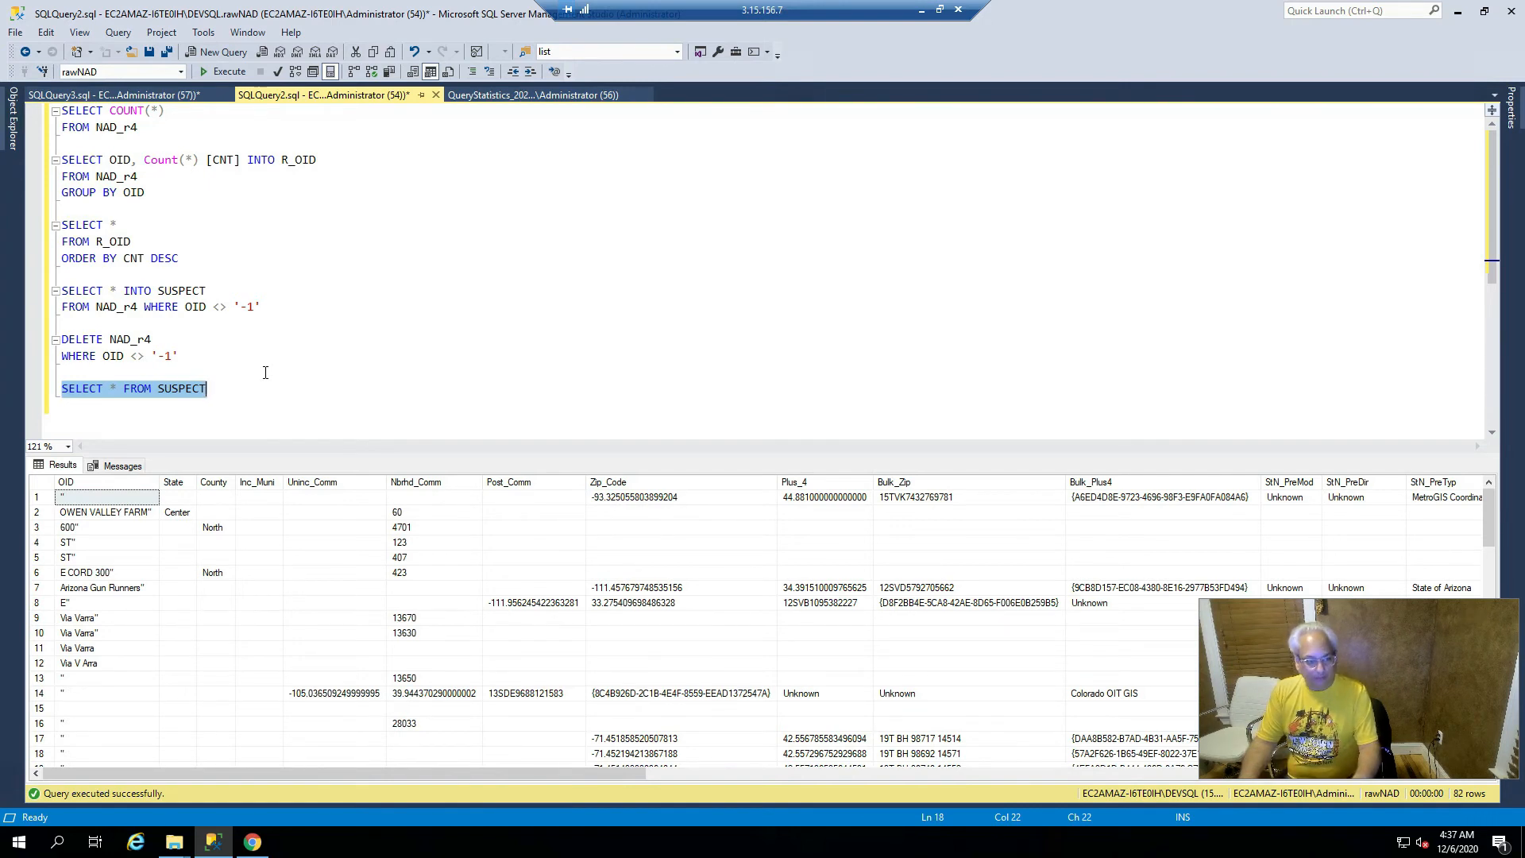
- Walk through the DELETE statement's keyword, NAD_r4 table name and WHERE OID condition
{"action": "key", "text": "Up"}
{"action": "key", "text": "Up"}
{"action": "key", "text": "Up"}
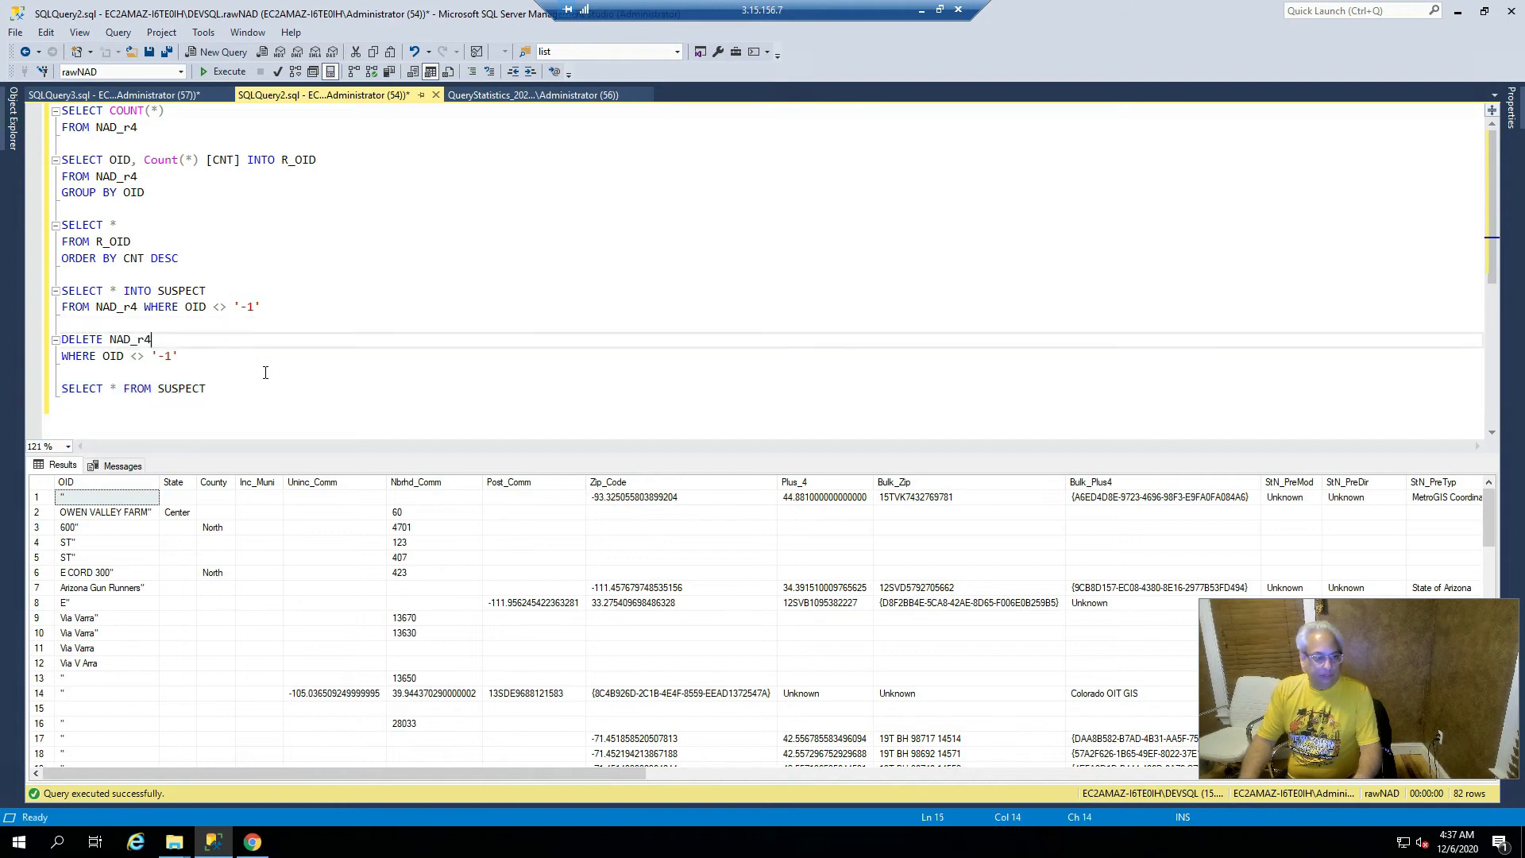
{"action": "key", "text": "shift+Down"}
{"action": "key", "text": "shift+Down"}
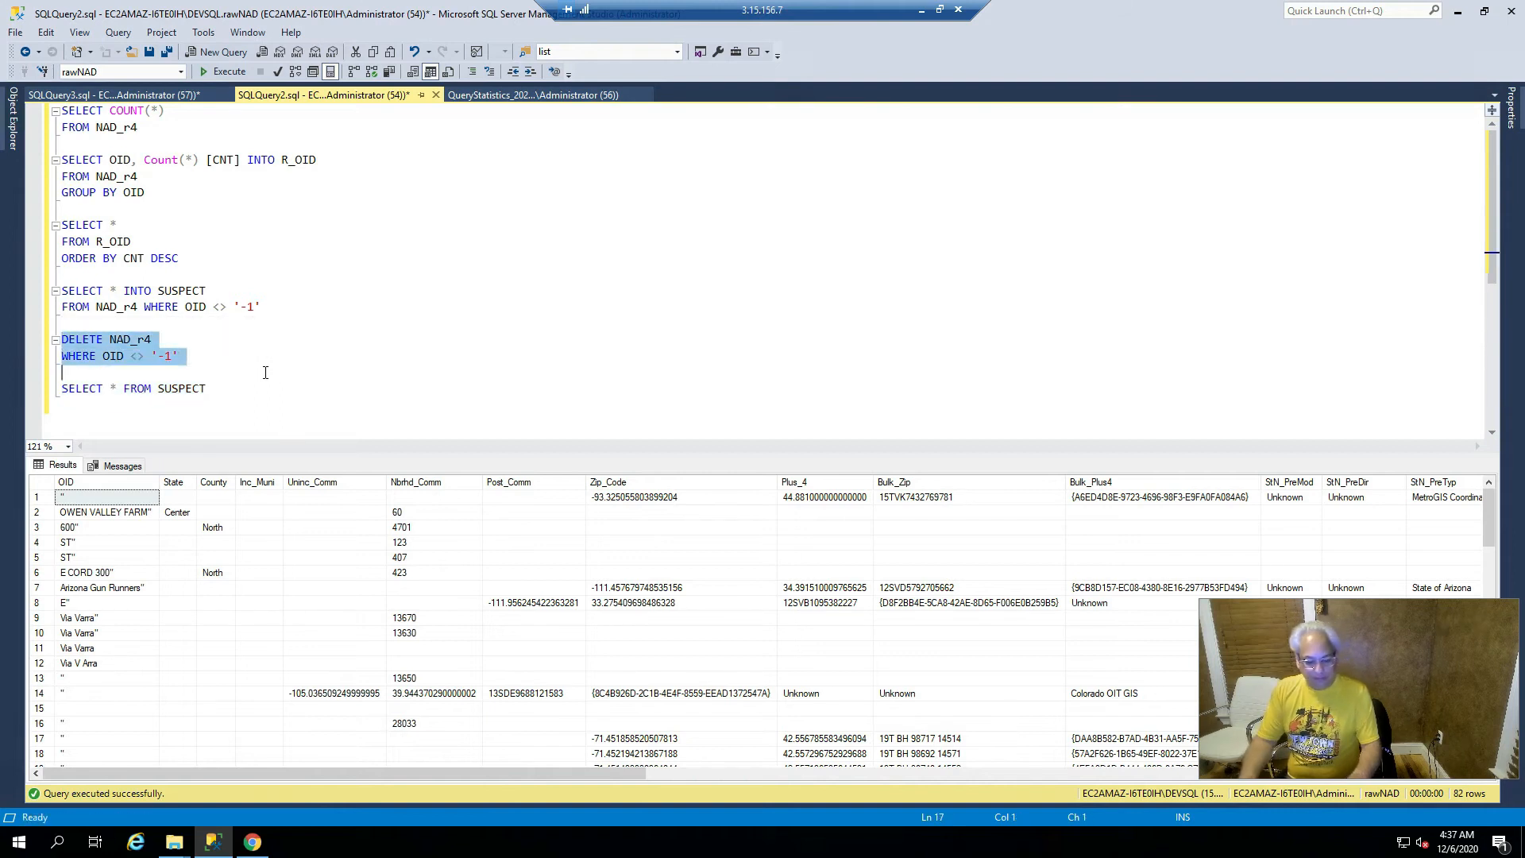
{"action": "key", "text": "Up"}
{"action": "key", "text": "Up"}
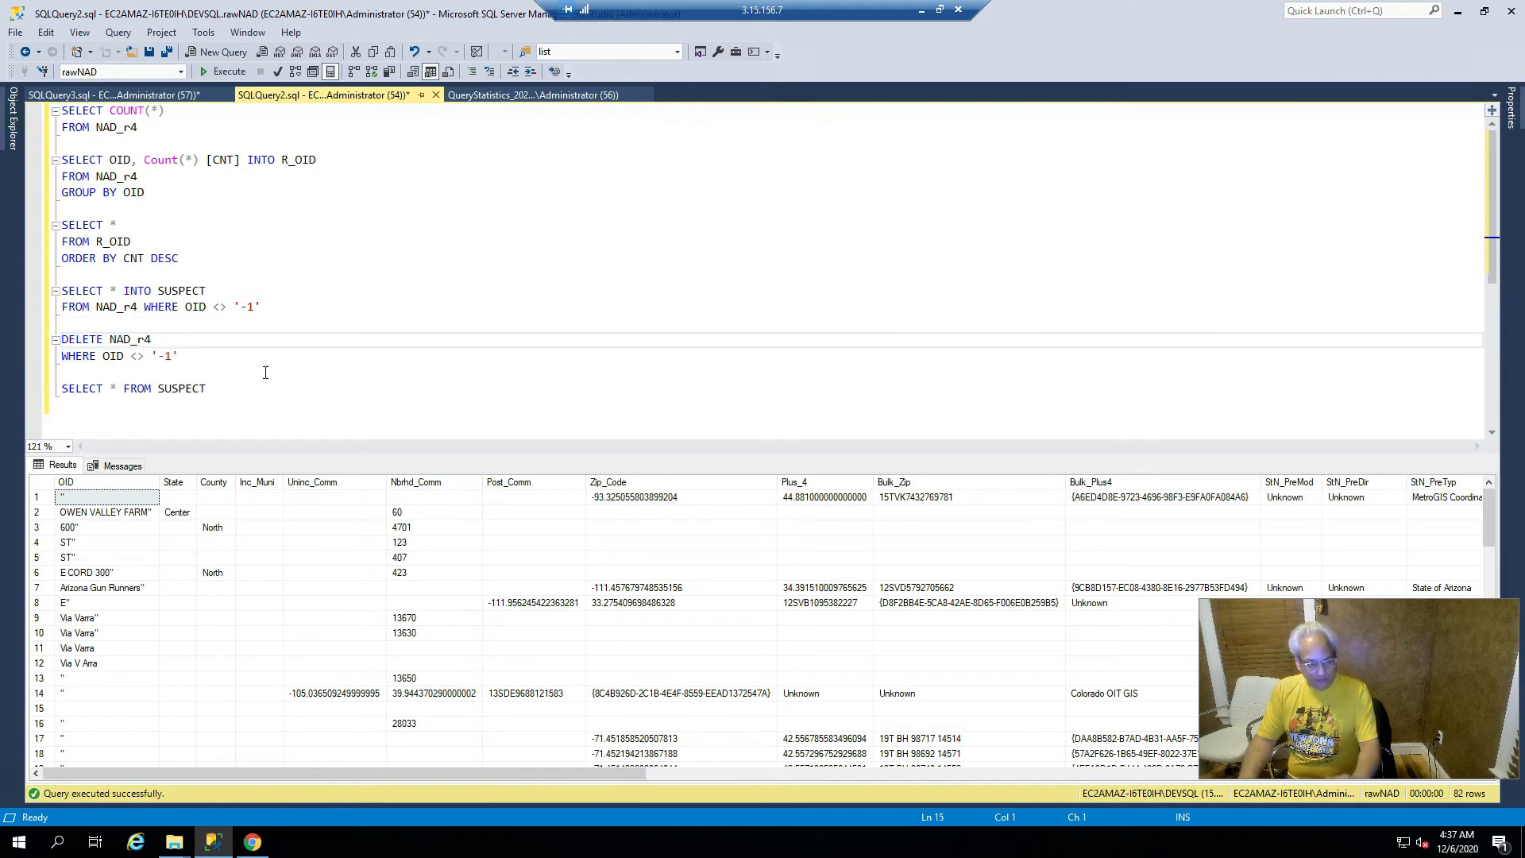
{"action": "key", "text": "shift+Right"}
{"action": "key", "text": "shift+Right"}
{"action": "key", "text": "shift+Right"}
{"action": "key", "text": "shift+Right"}
{"action": "key", "text": "shift+Right"}
{"action": "key", "text": "shift+Right"}
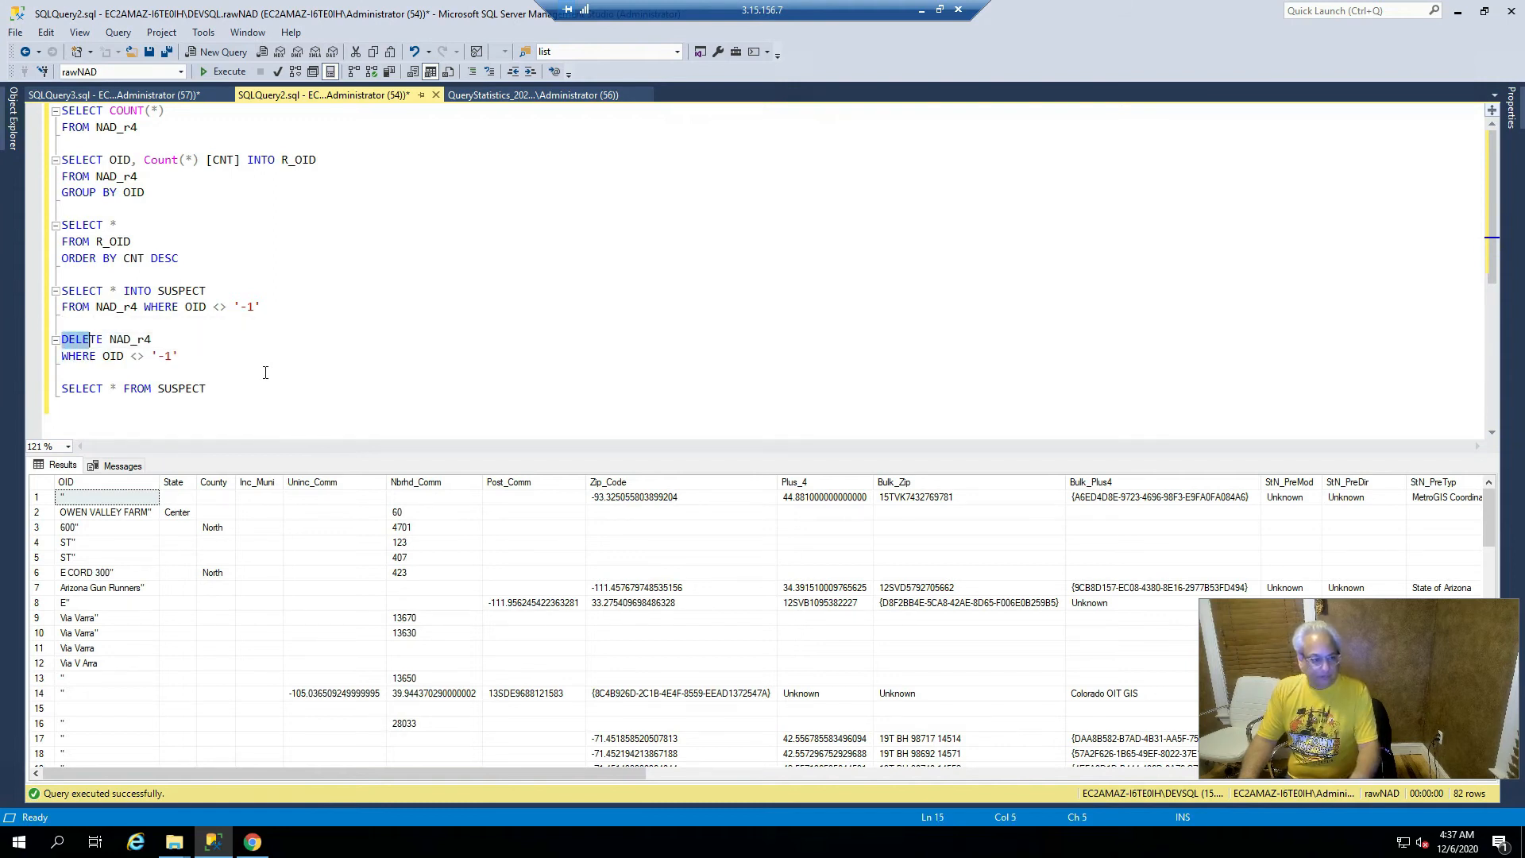
{"action": "key", "text": "Right"}
{"action": "key", "text": "shift+Right"}
{"action": "key", "text": "shift+Right"}
{"action": "key", "text": "shift+Right"}
{"action": "key", "text": "shift+Right"}
{"action": "key", "text": "shift+Right"}
{"action": "key", "text": "shift+Right"}
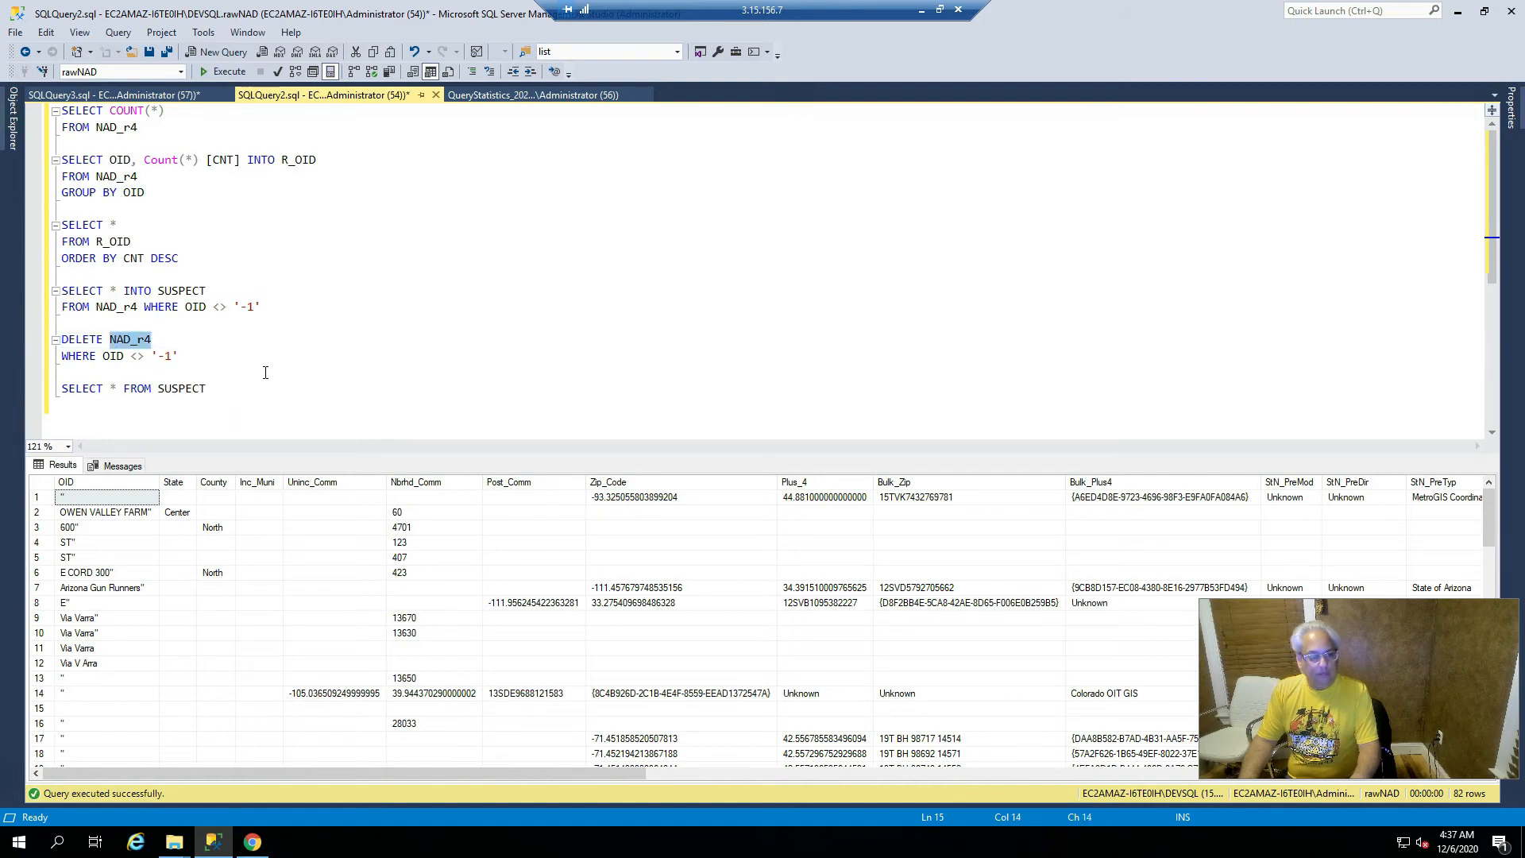
{"action": "key", "text": "Down"}
{"action": "key", "text": "shift+Right"}
{"action": "key", "text": "shift+Right"}
{"action": "key", "text": "shift+Right"}
{"action": "key", "text": "shift+Right"}
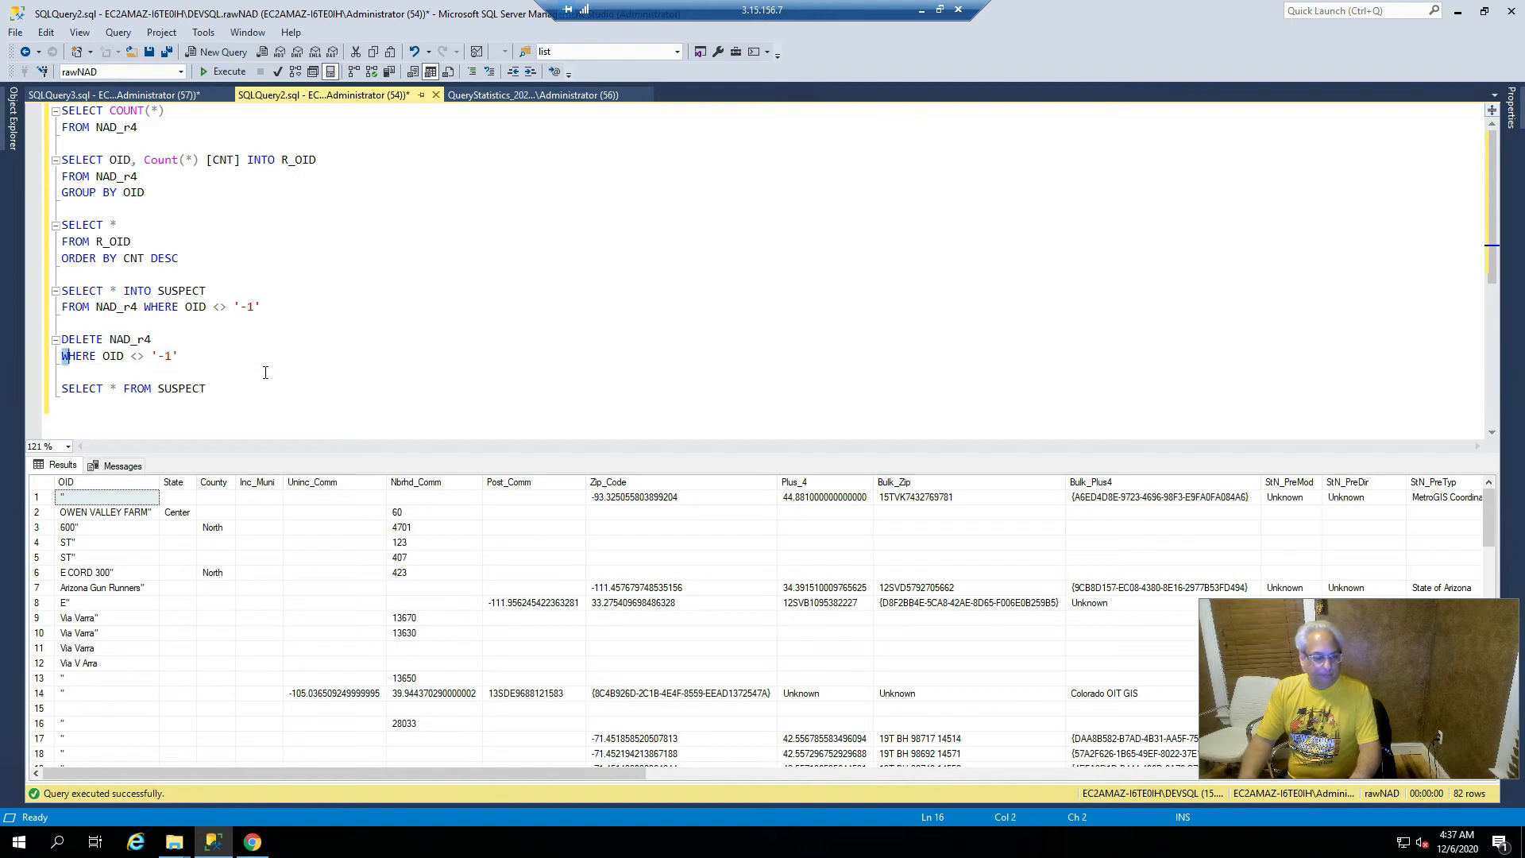
{"action": "key", "text": "shift+Right"}
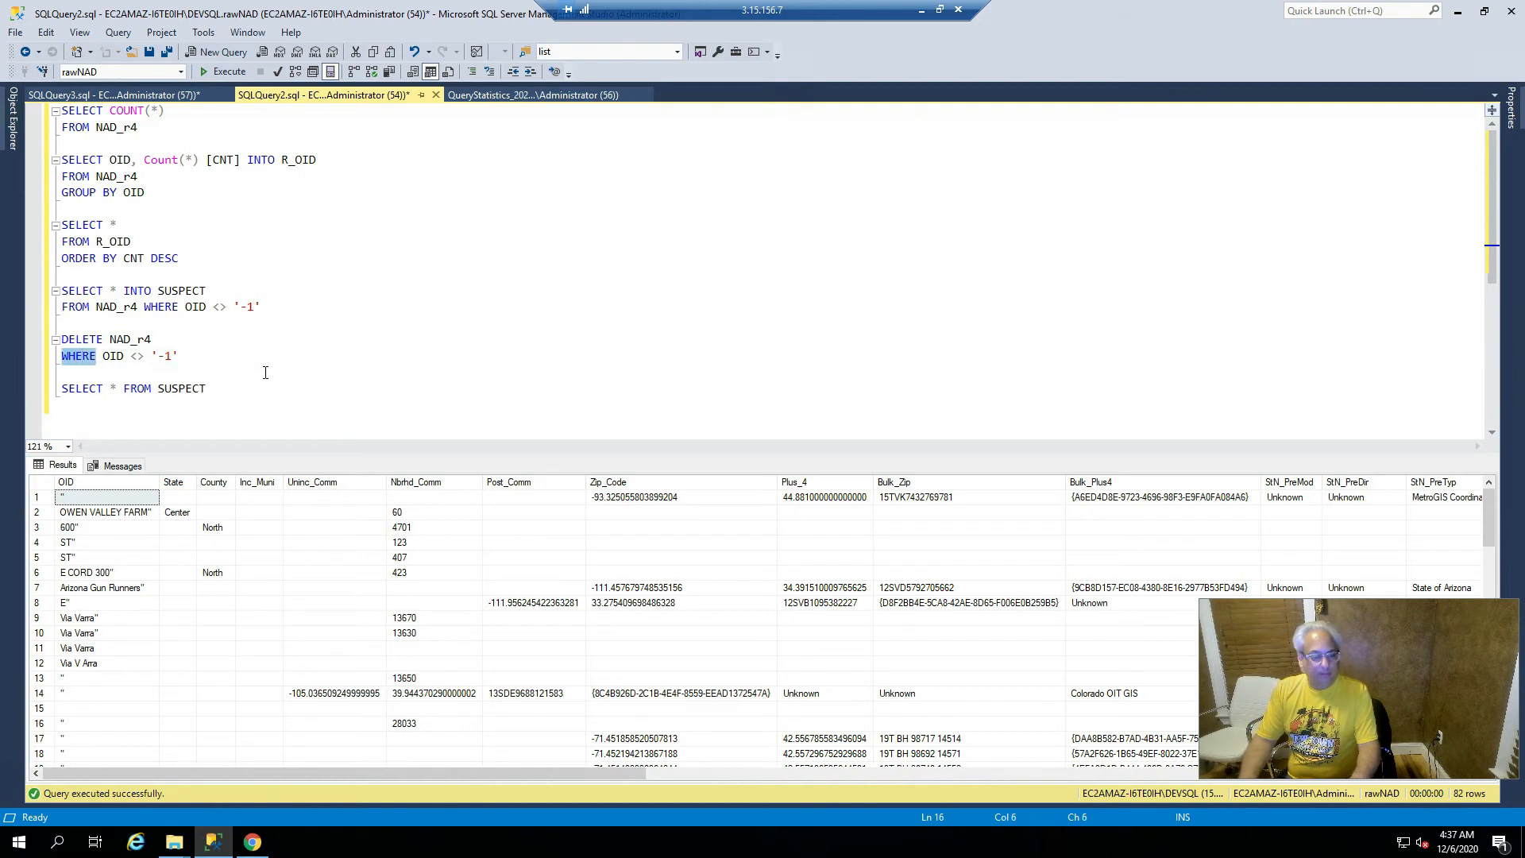
{"action": "key", "text": "Right"}
{"action": "key", "text": "Right"}
{"action": "key", "text": "shift+Right"}
{"action": "key", "text": "shift+Right"}
{"action": "key", "text": "shift+Right"}
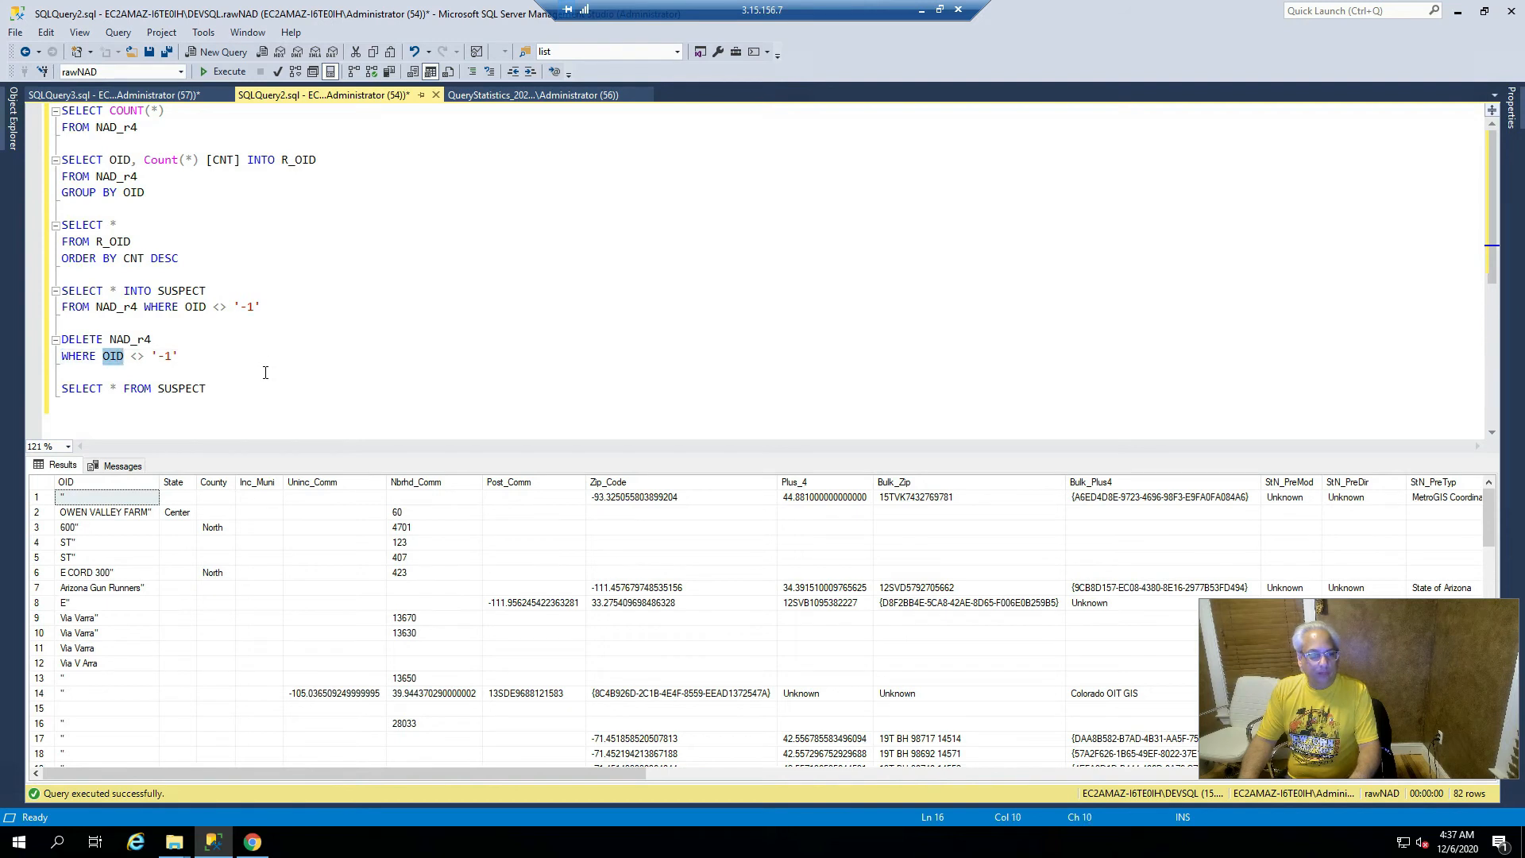
- Select the full DELETE statement and run it, removing 82 rows from NAD_r4
{"action": "key", "text": "Up"}
{"action": "key", "text": "Home"}
{"action": "key", "text": "shift+Down"}
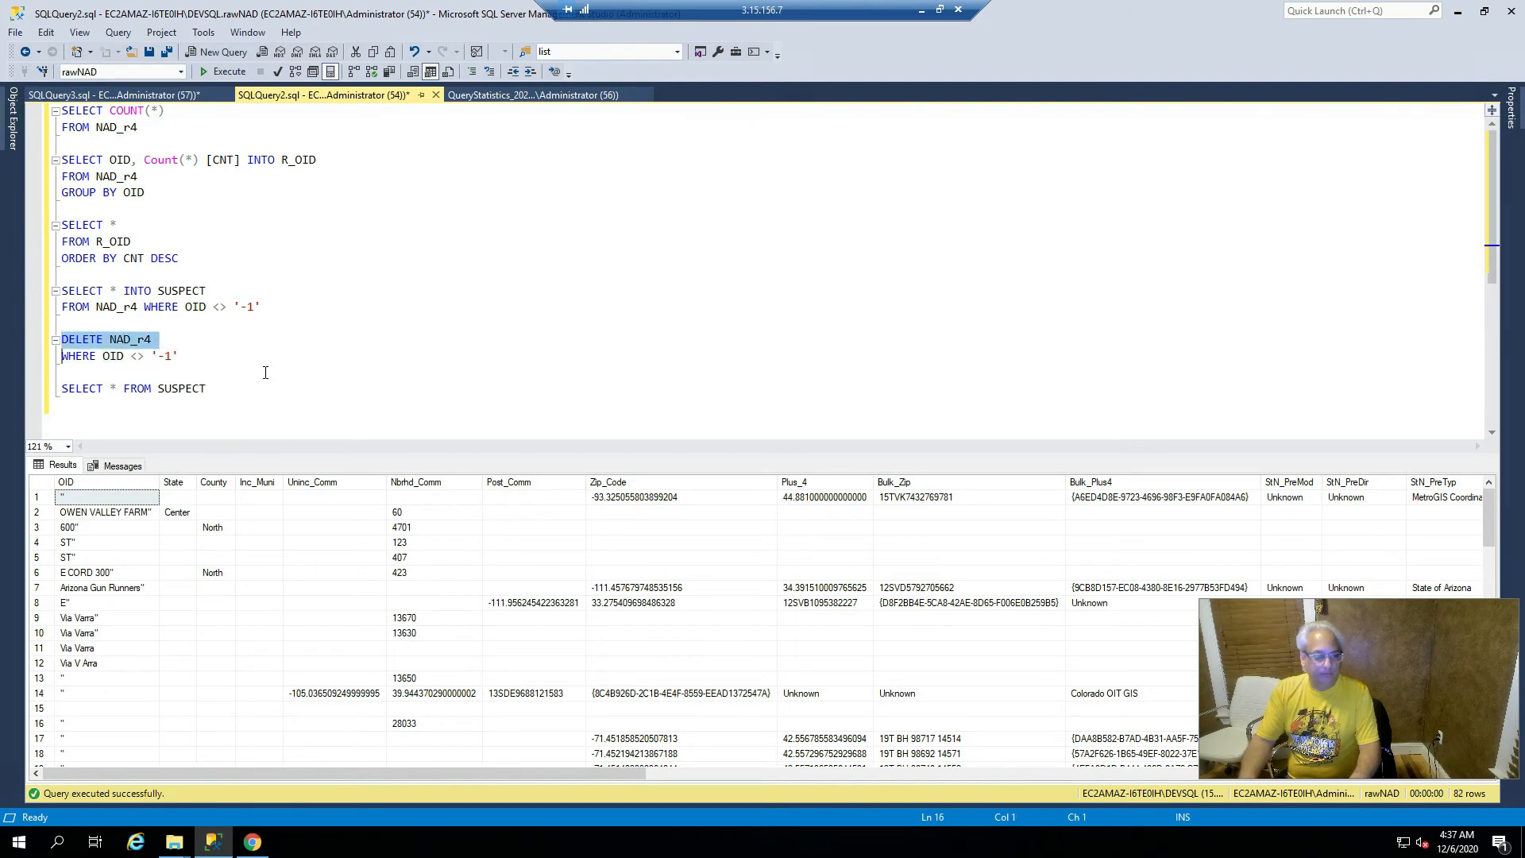
{"action": "key", "text": "shift+Down"}
{"action": "key", "text": "F5"}
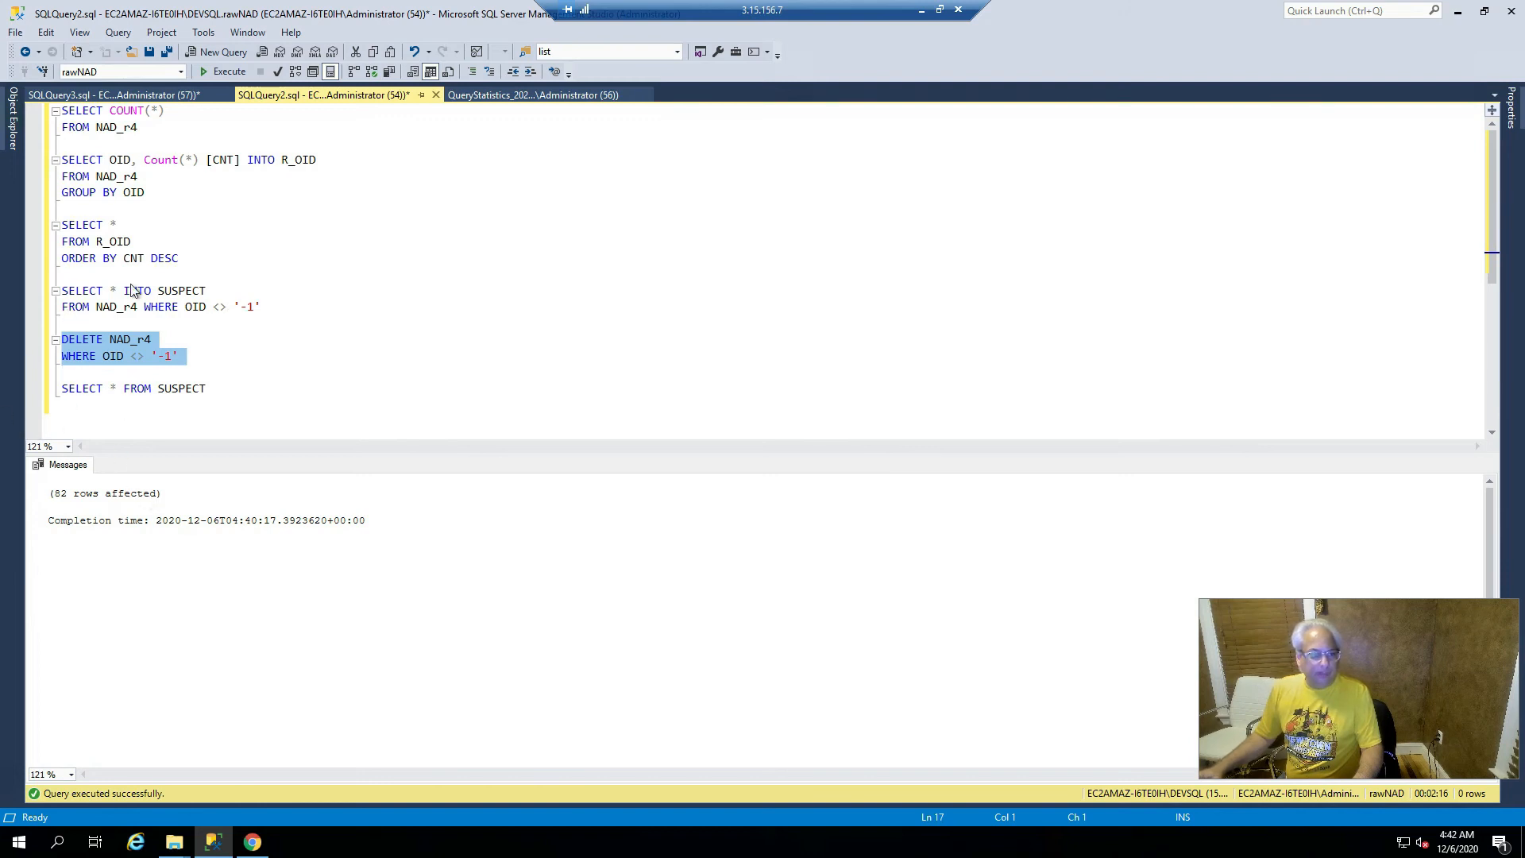
- Wrap the DELETE NAD_r4 WHERE OID <> '-1' statement in /* and */ on separate lines
{"action": "left_click", "coordinate": [213, 388]}
{"action": "left_click", "coordinate": [183, 355]}
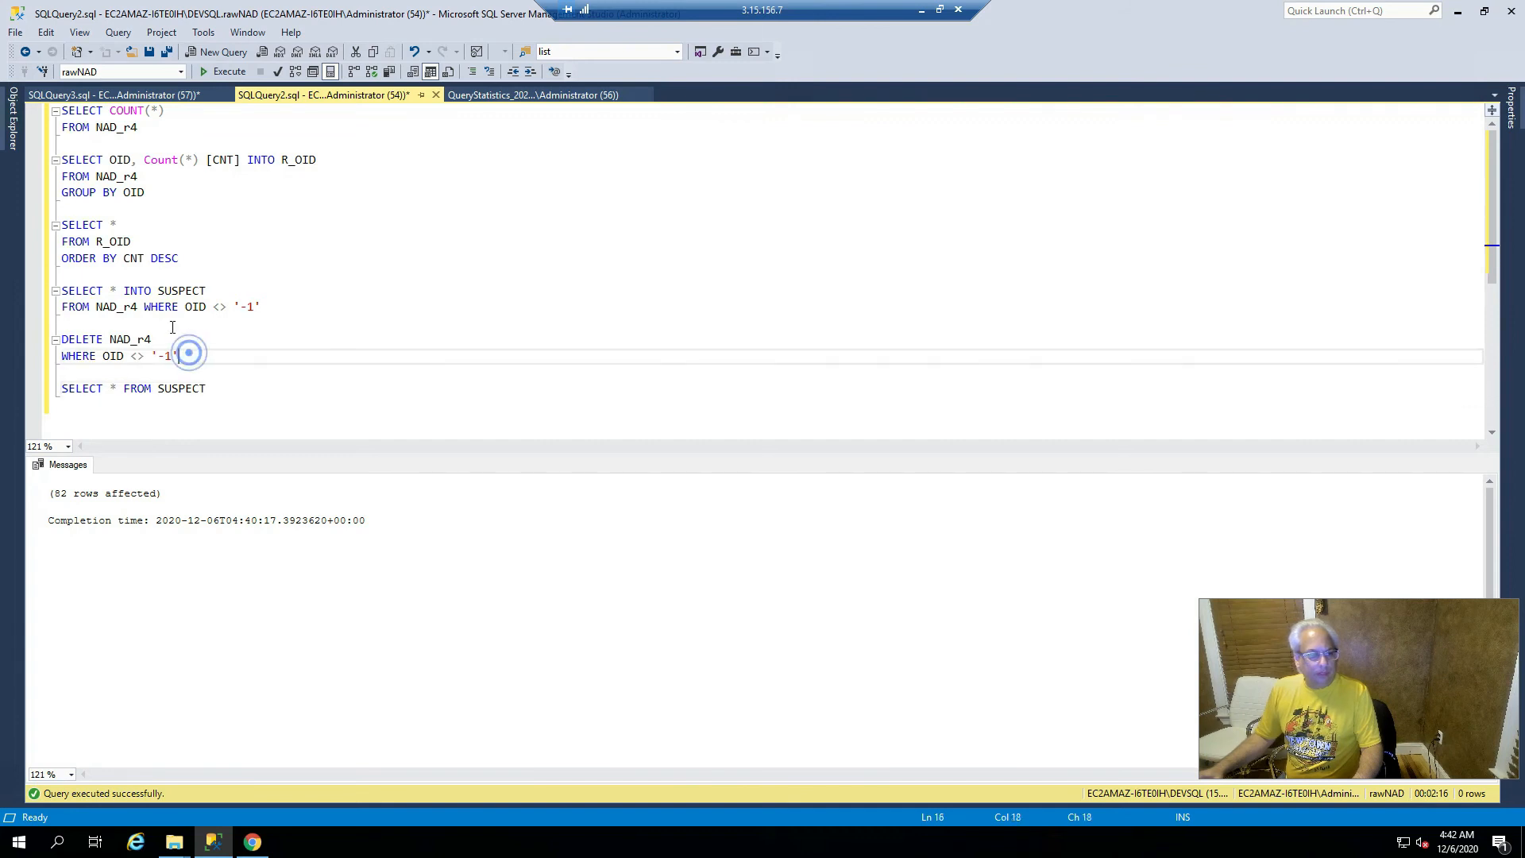
{"action": "left_click", "coordinate": [168, 340]}
{"action": "key", "text": "Home"}
{"action": "type", "text": "/*"}
{"action": "key", "text": "Down"}
{"action": "key", "text": "End"}
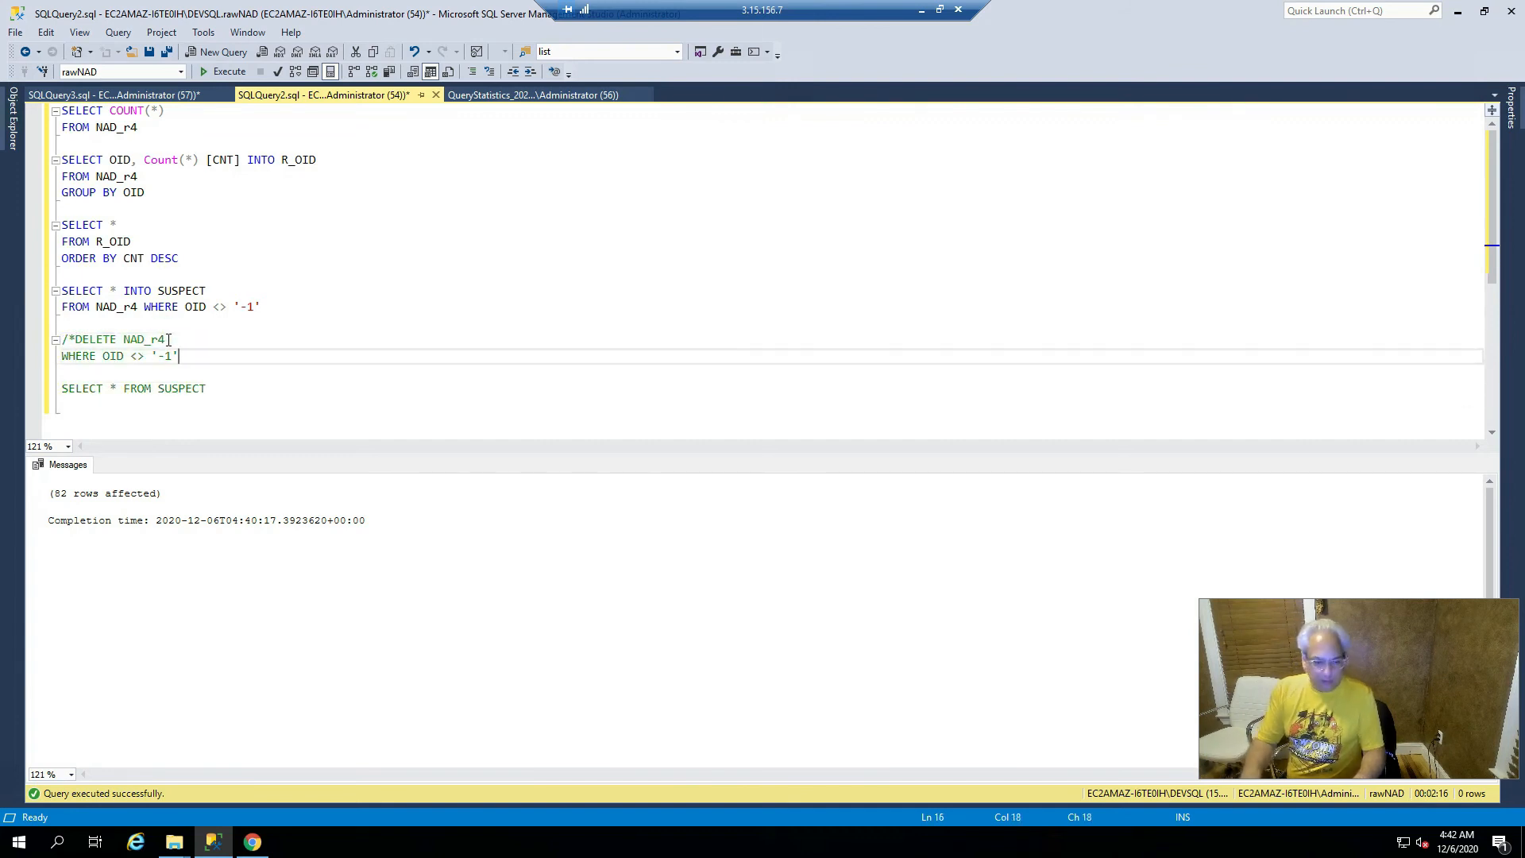
{"action": "key", "text": "Return"}
{"action": "type", "text": "*/"}
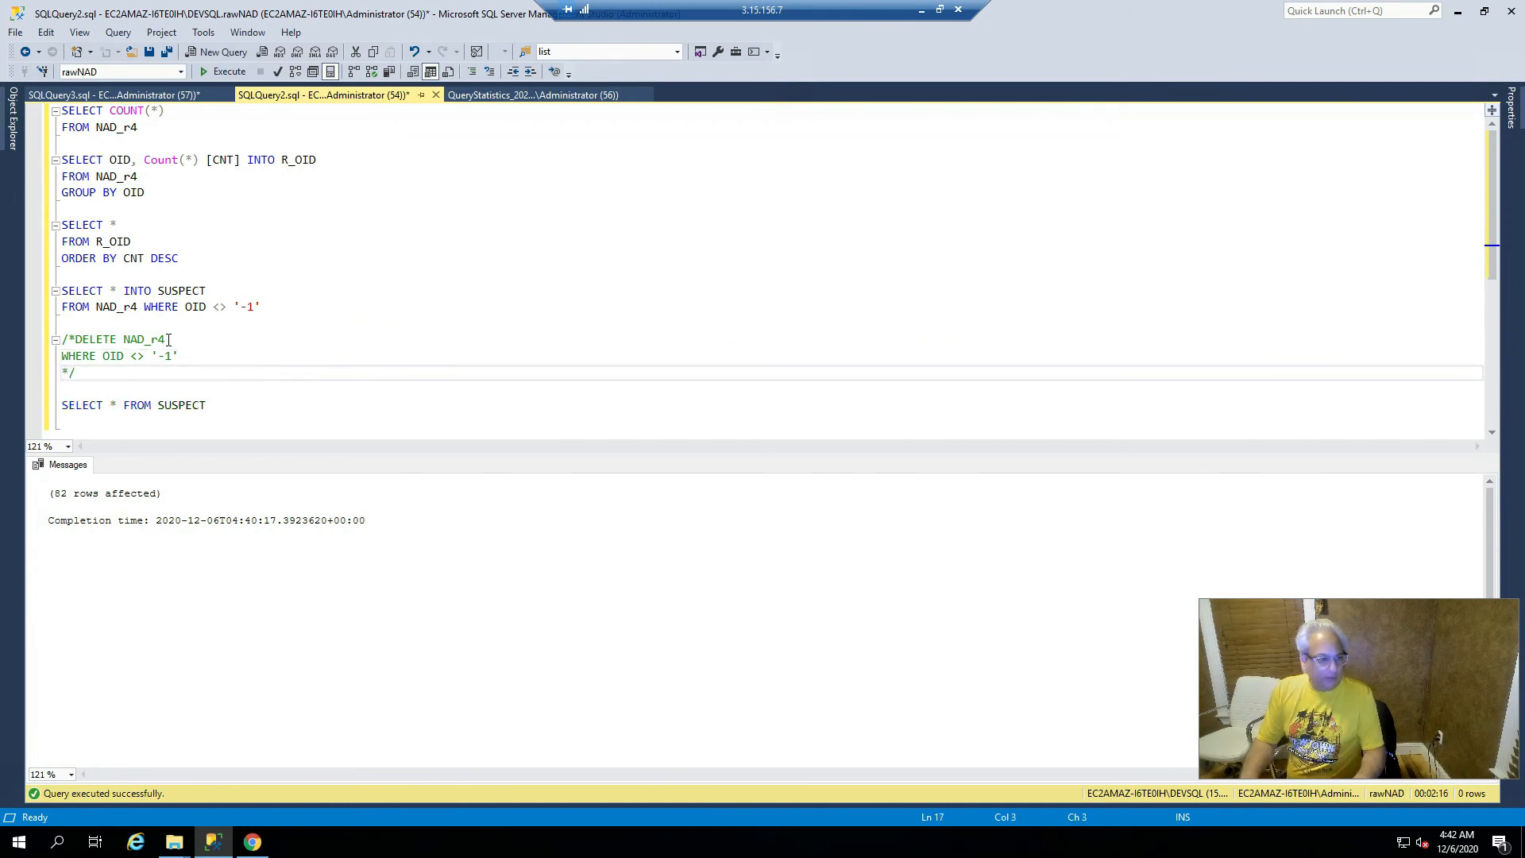
{"action": "key", "text": "Up"}
{"action": "key", "text": "Up"}
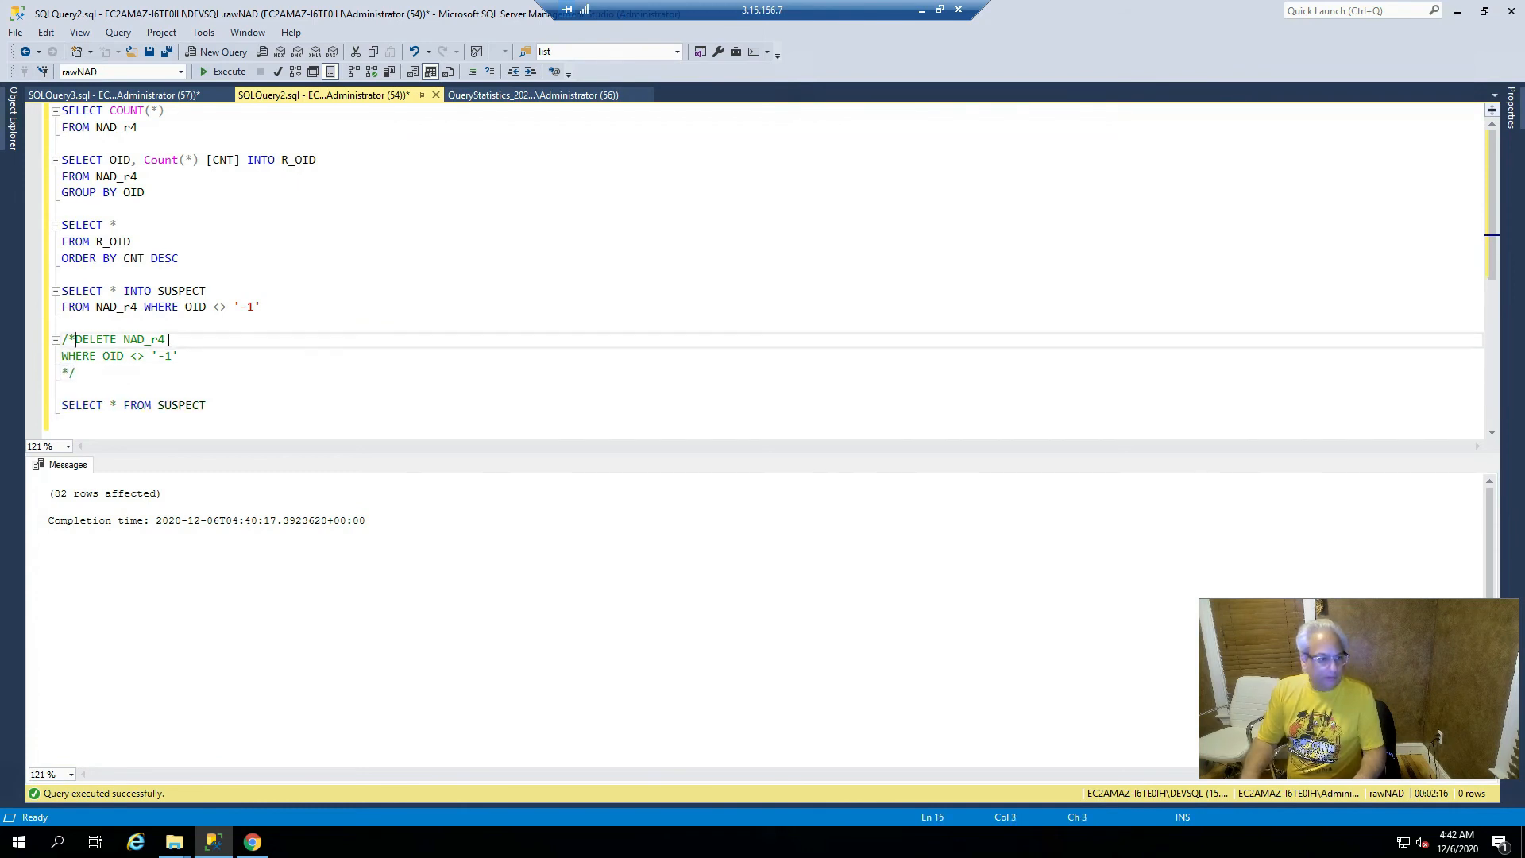
{"action": "key", "text": "Return"}
- Add a blank line below the SELECT * FROM SUSPECT query
{"action": "key", "text": "Down"}
{"action": "key", "text": "Down"}
{"action": "key", "text": "Down"}
{"action": "key", "text": "Up"}
{"action": "key", "text": "Up"}
{"action": "key", "text": "Up"}
{"action": "key", "text": "Up"}
{"action": "key", "text": "Up"}
{"action": "key", "text": "Down"}
{"action": "key", "text": "Down"}
{"action": "key", "text": "Down"}
{"action": "key", "text": "Down"}
{"action": "key", "text": "Down"}
{"action": "key", "text": "Down"}
{"action": "key", "text": "Down"}
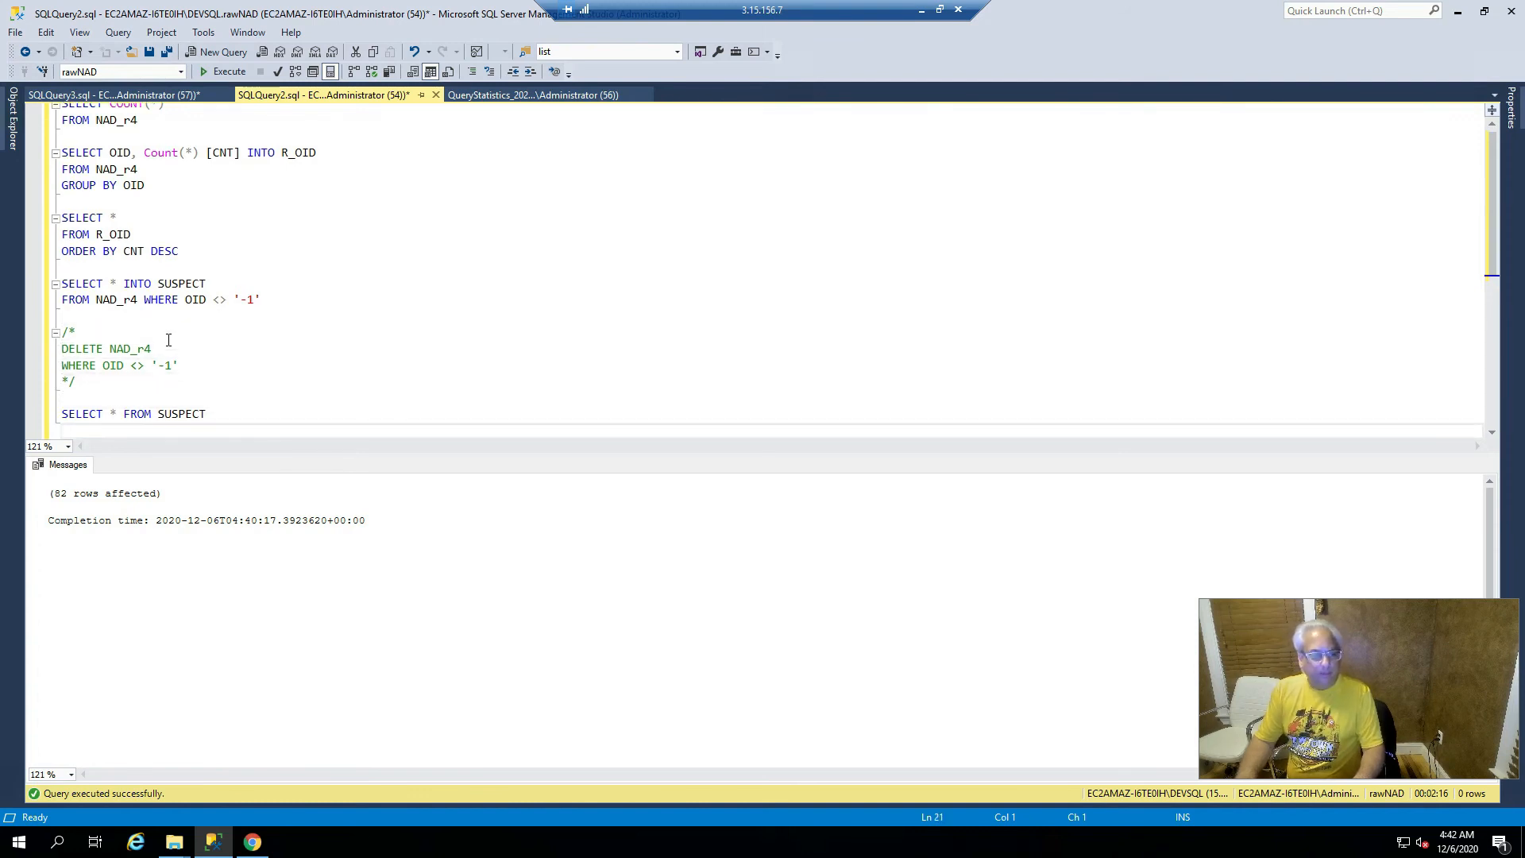
{"action": "key", "text": "Return"}
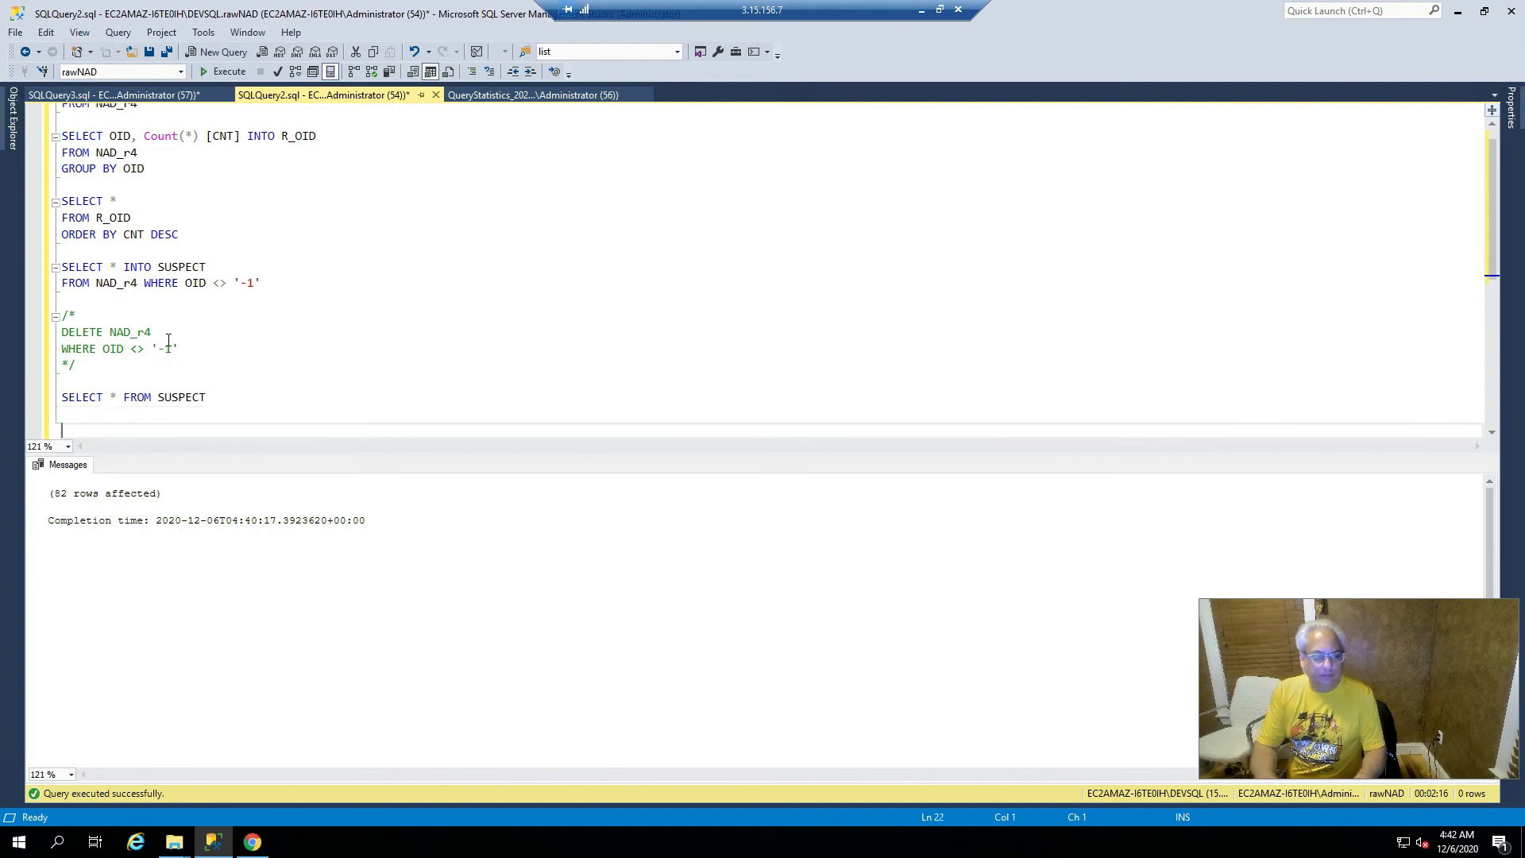
- Write SELECT [State], COUNT(*) [CNT] INTO R_State FROM NAD_r4 GROUP BY [State] across three lines
{"action": "type", "text": "SELECT [State] "}
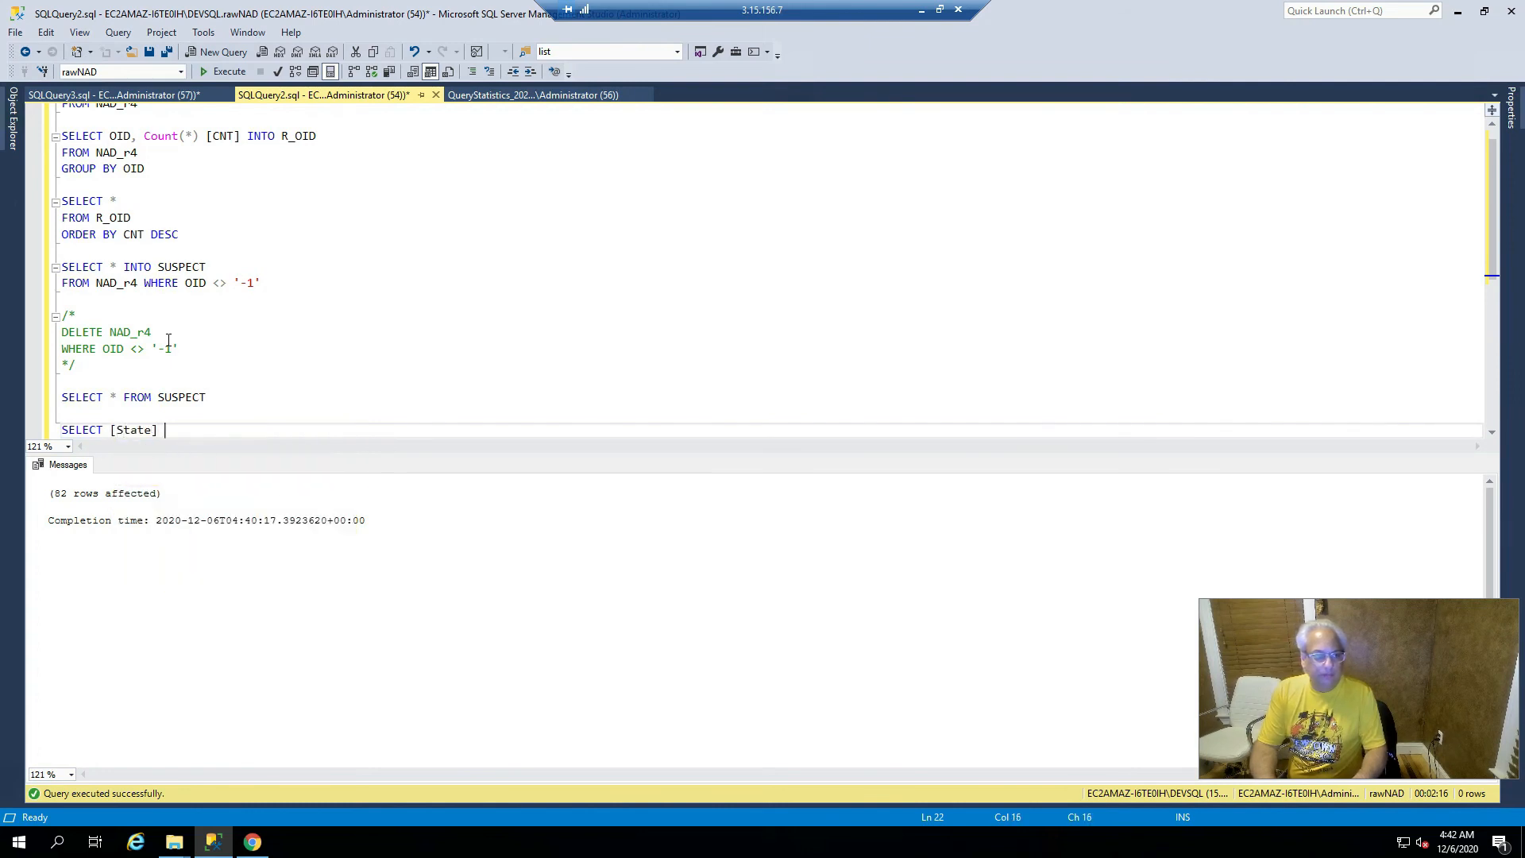
{"action": "type", "text": ","}
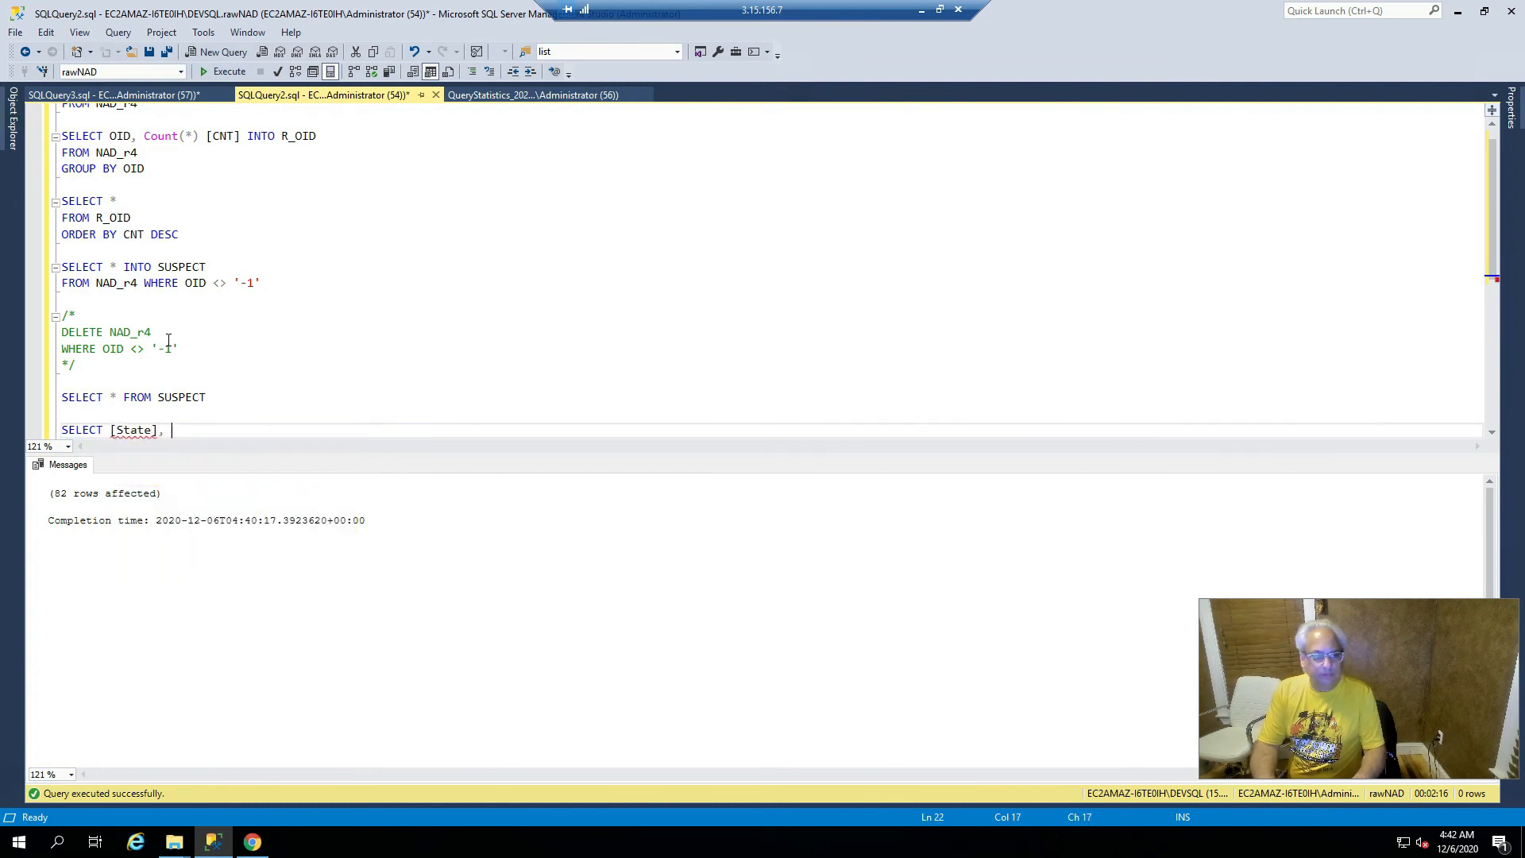
{"action": "type", "text": "COUNT(*"}
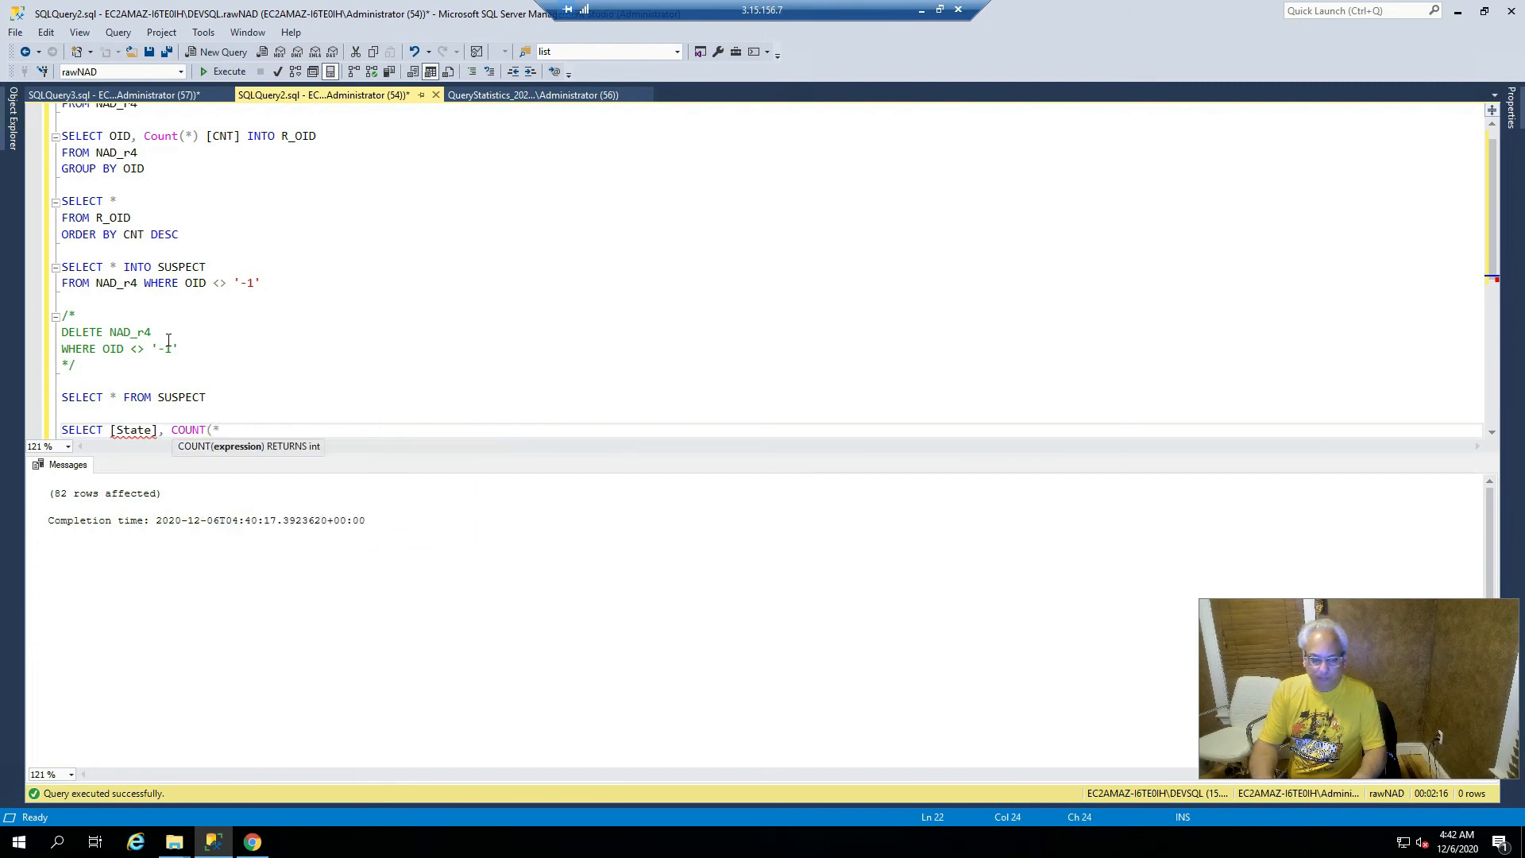
{"action": "type", "text": ") [C"}
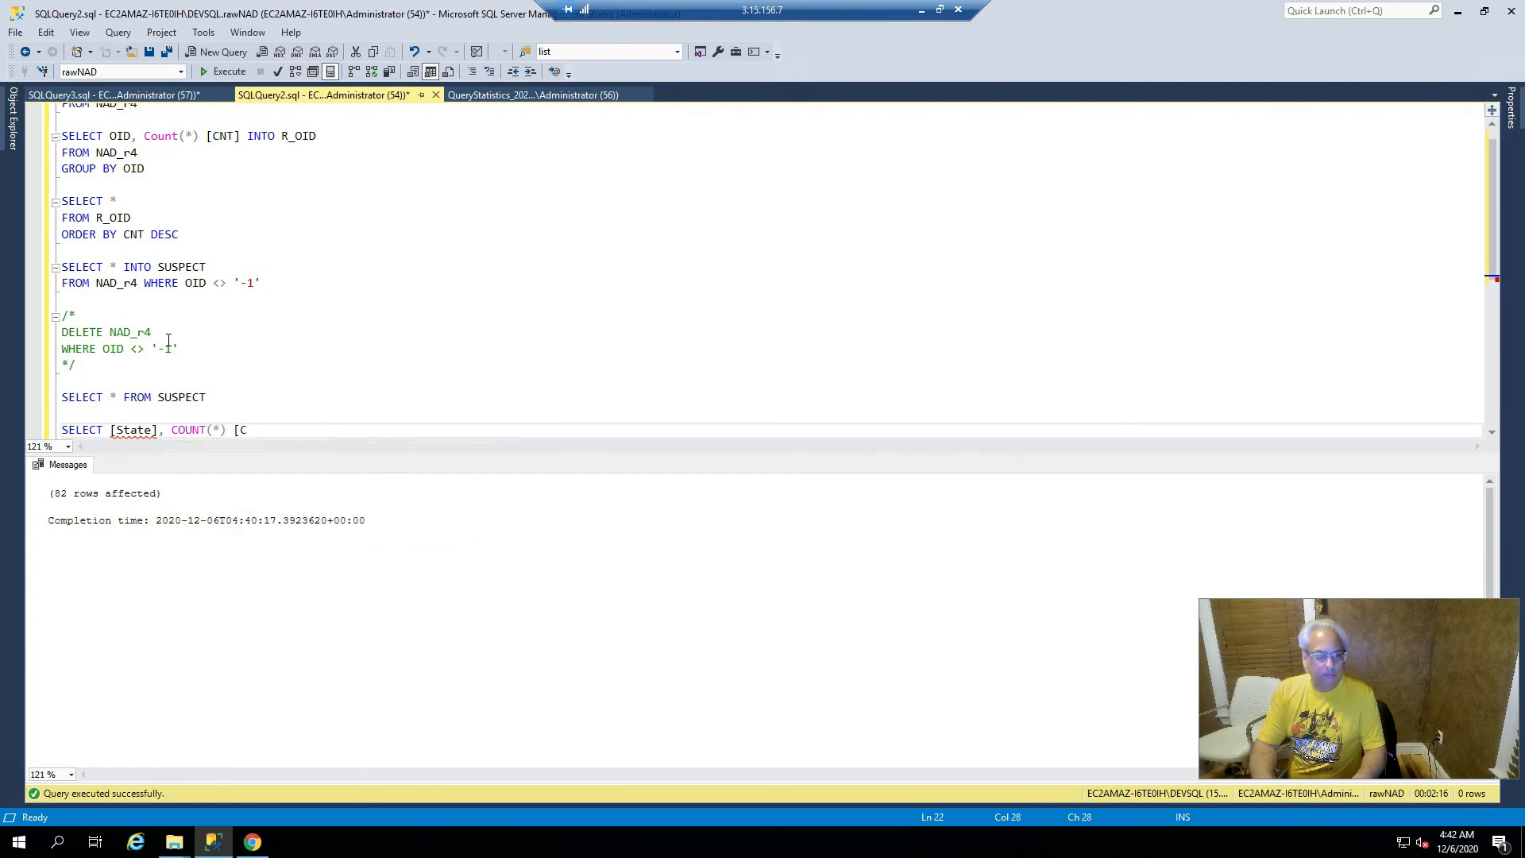
{"action": "type", "text": "NT] INTO R_"}
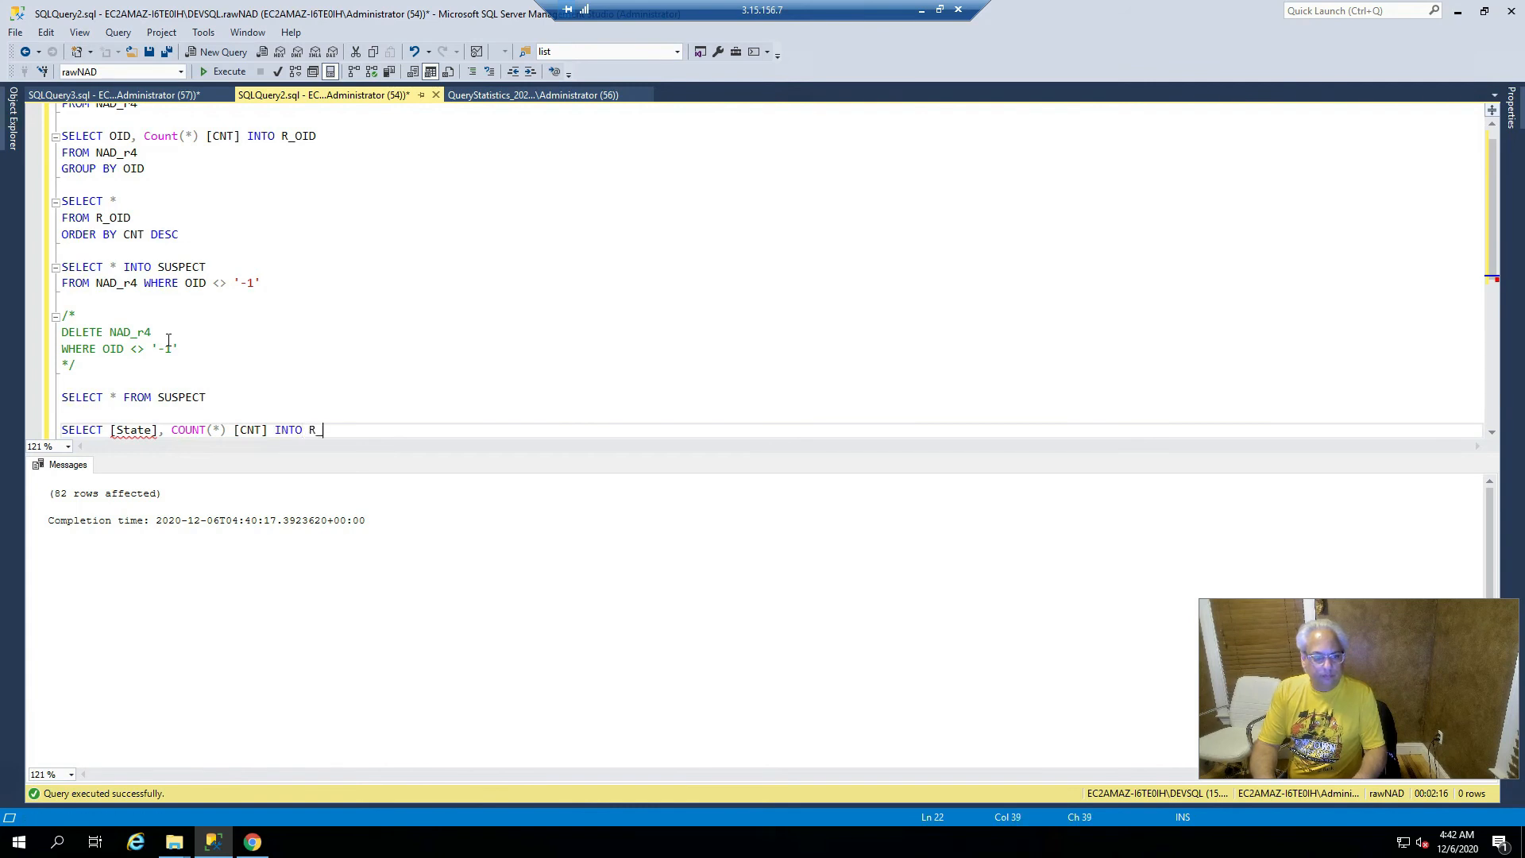
{"action": "type", "text": "State"}
{"action": "key", "text": "Return"}
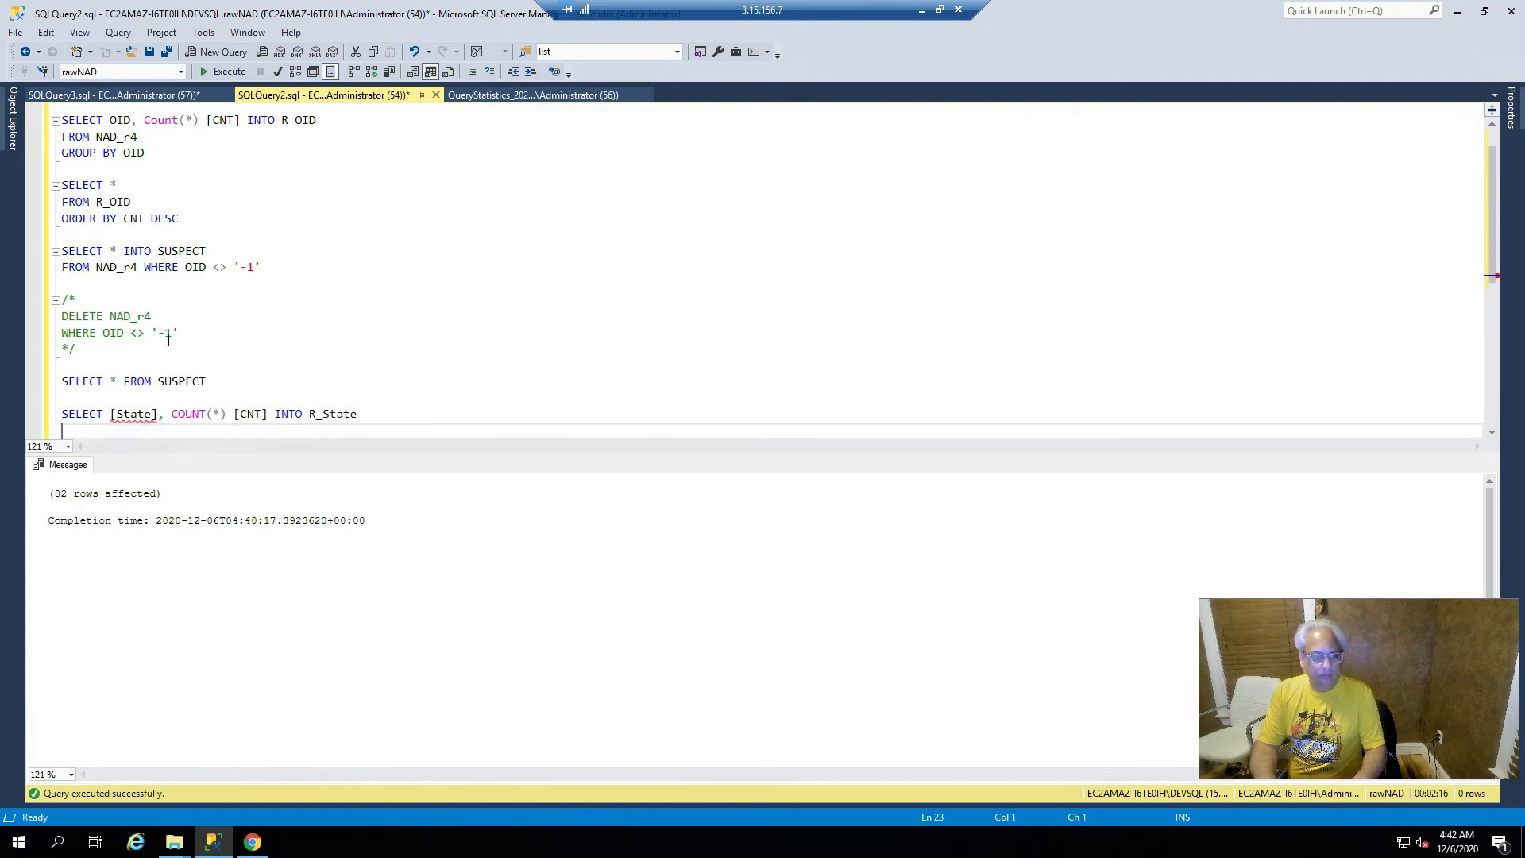
{"action": "type", "text": "FROM NAD_r"}
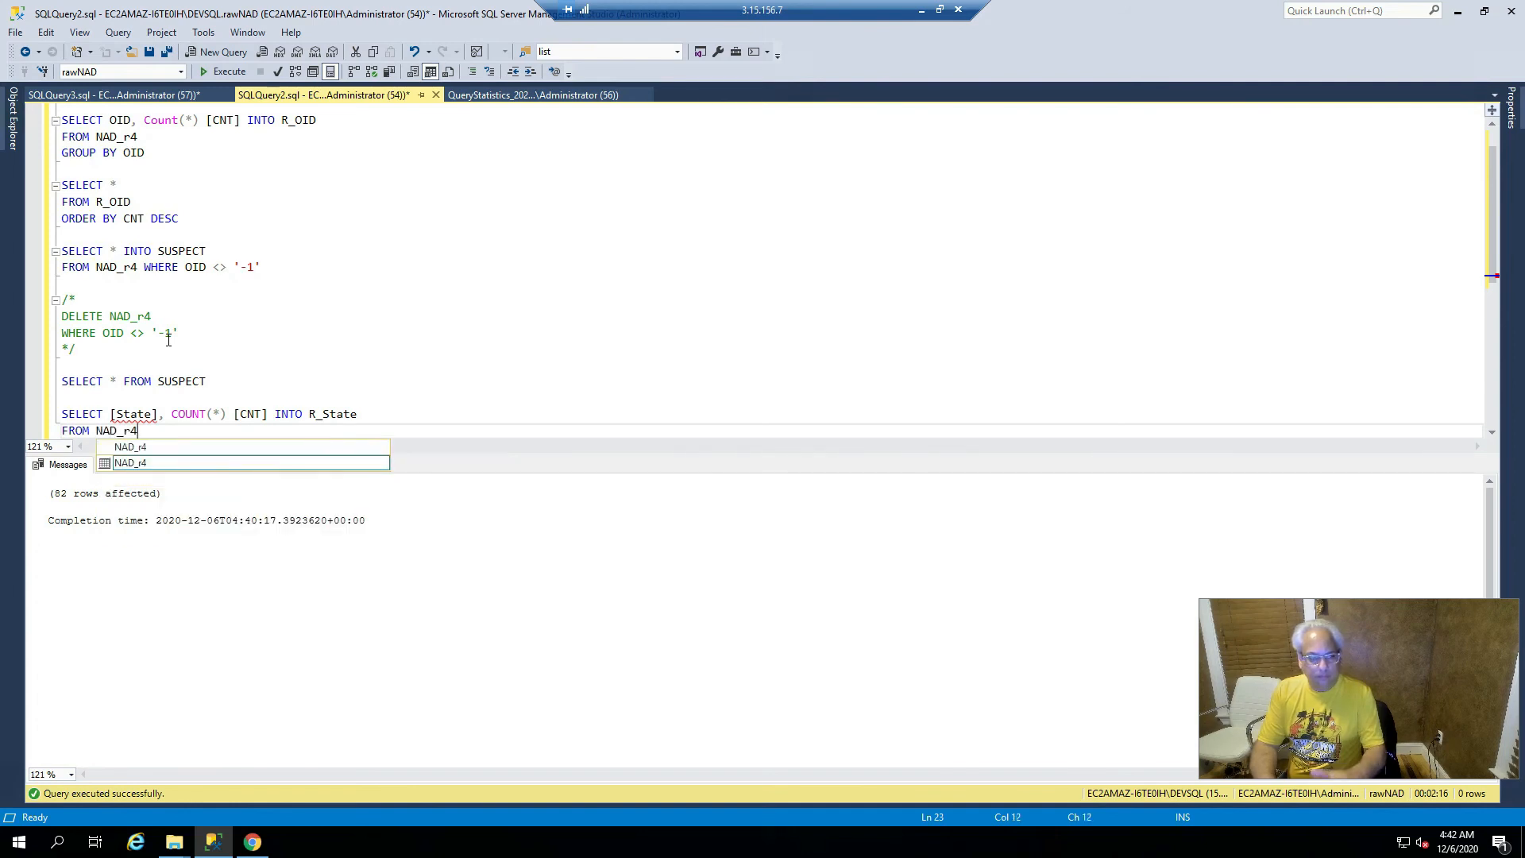
{"action": "type", "text": "4"}
{"action": "key", "text": "Return"}
{"action": "type", "text": "GROUP BY ["}
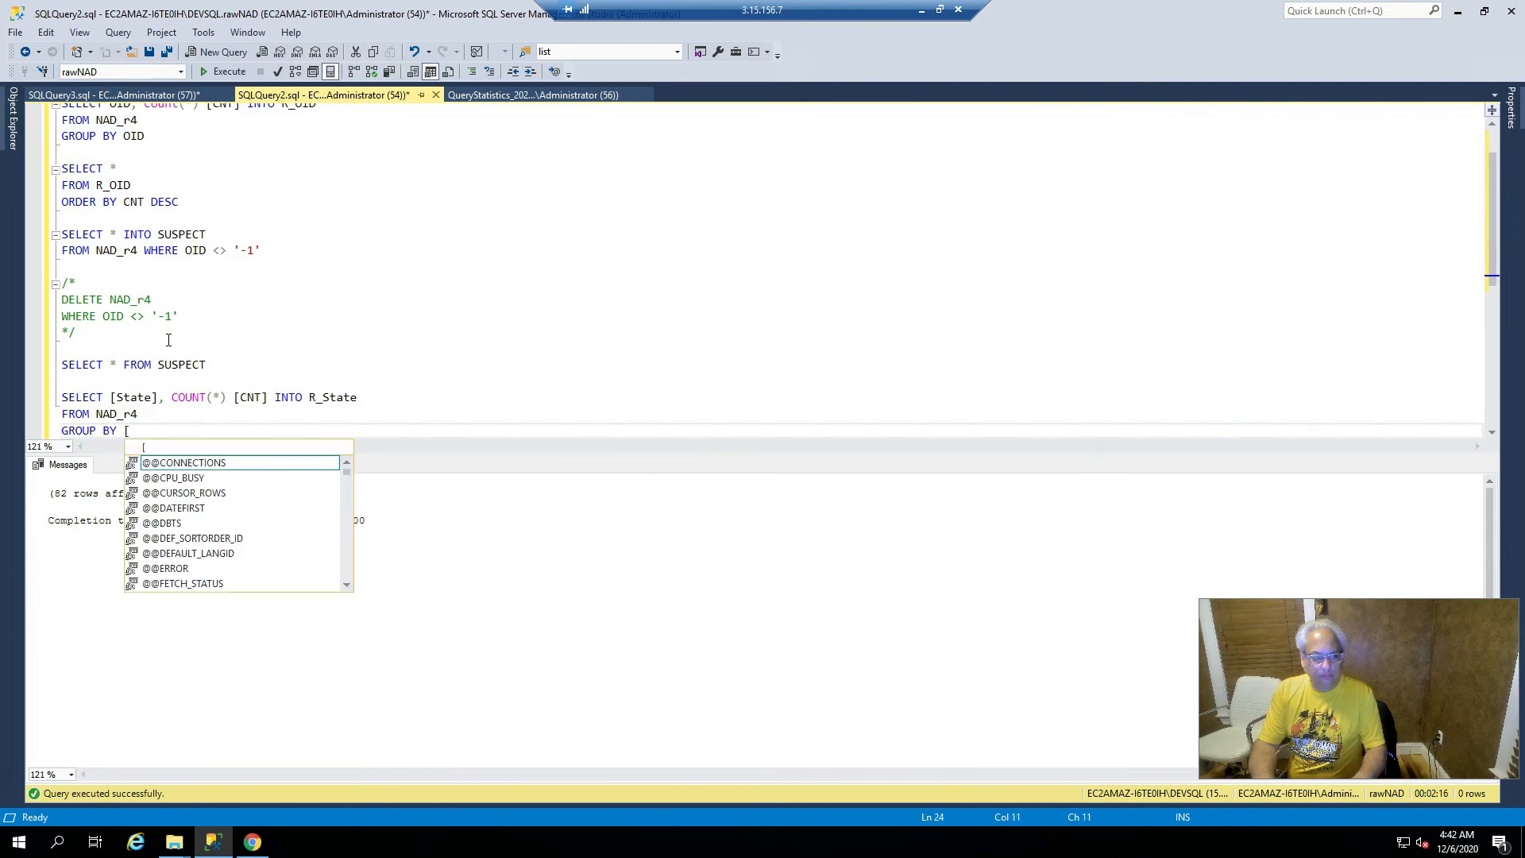
{"action": "type", "text": "State]"}
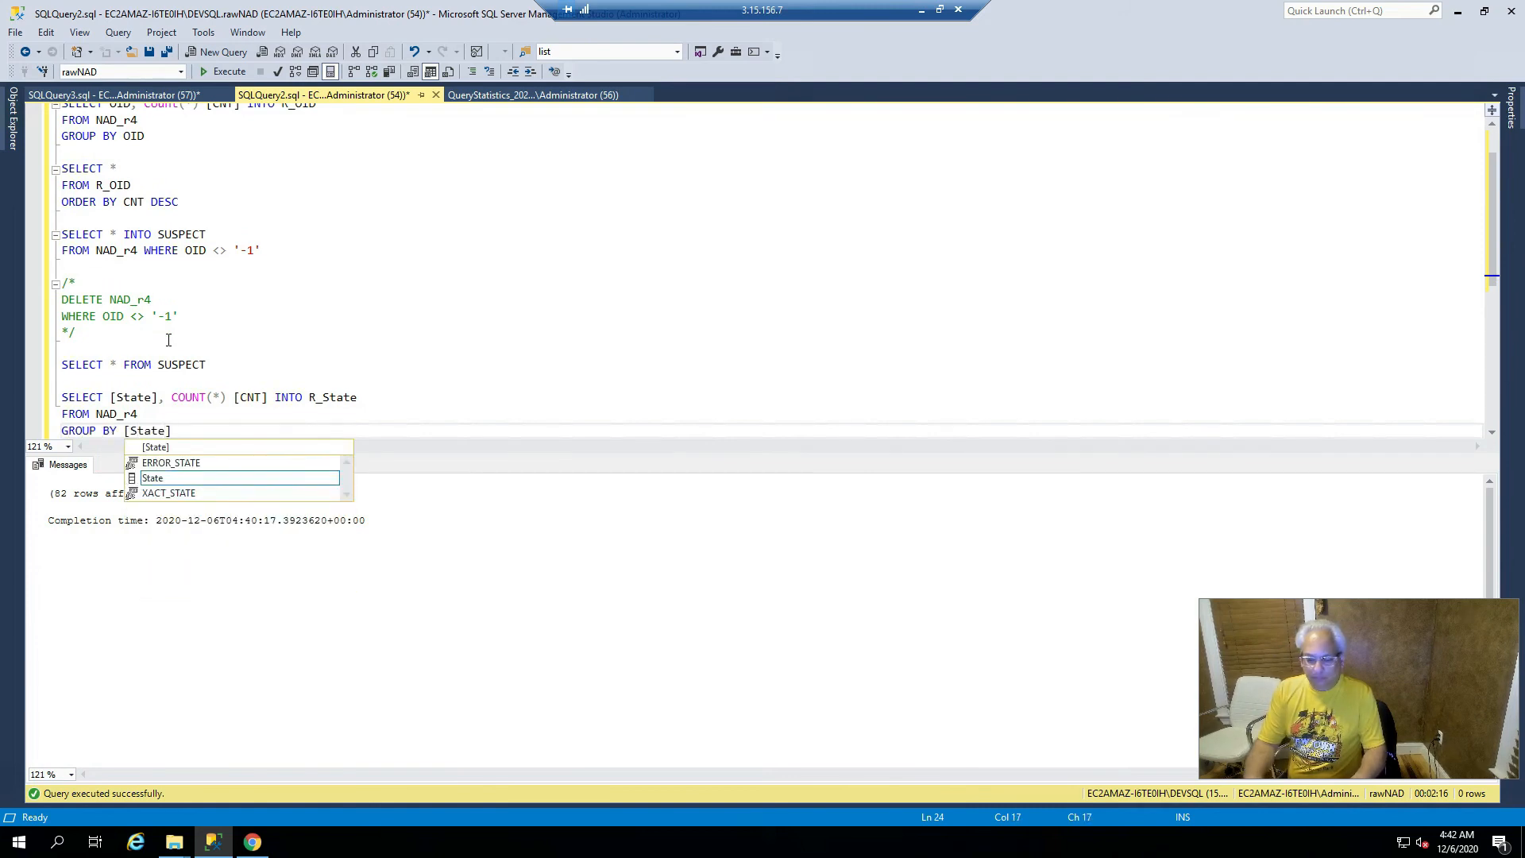
{"action": "key", "text": "Escape"}
{"action": "key", "text": "Return"}
{"action": "key", "text": "Up"}
{"action": "key", "text": "Up"}
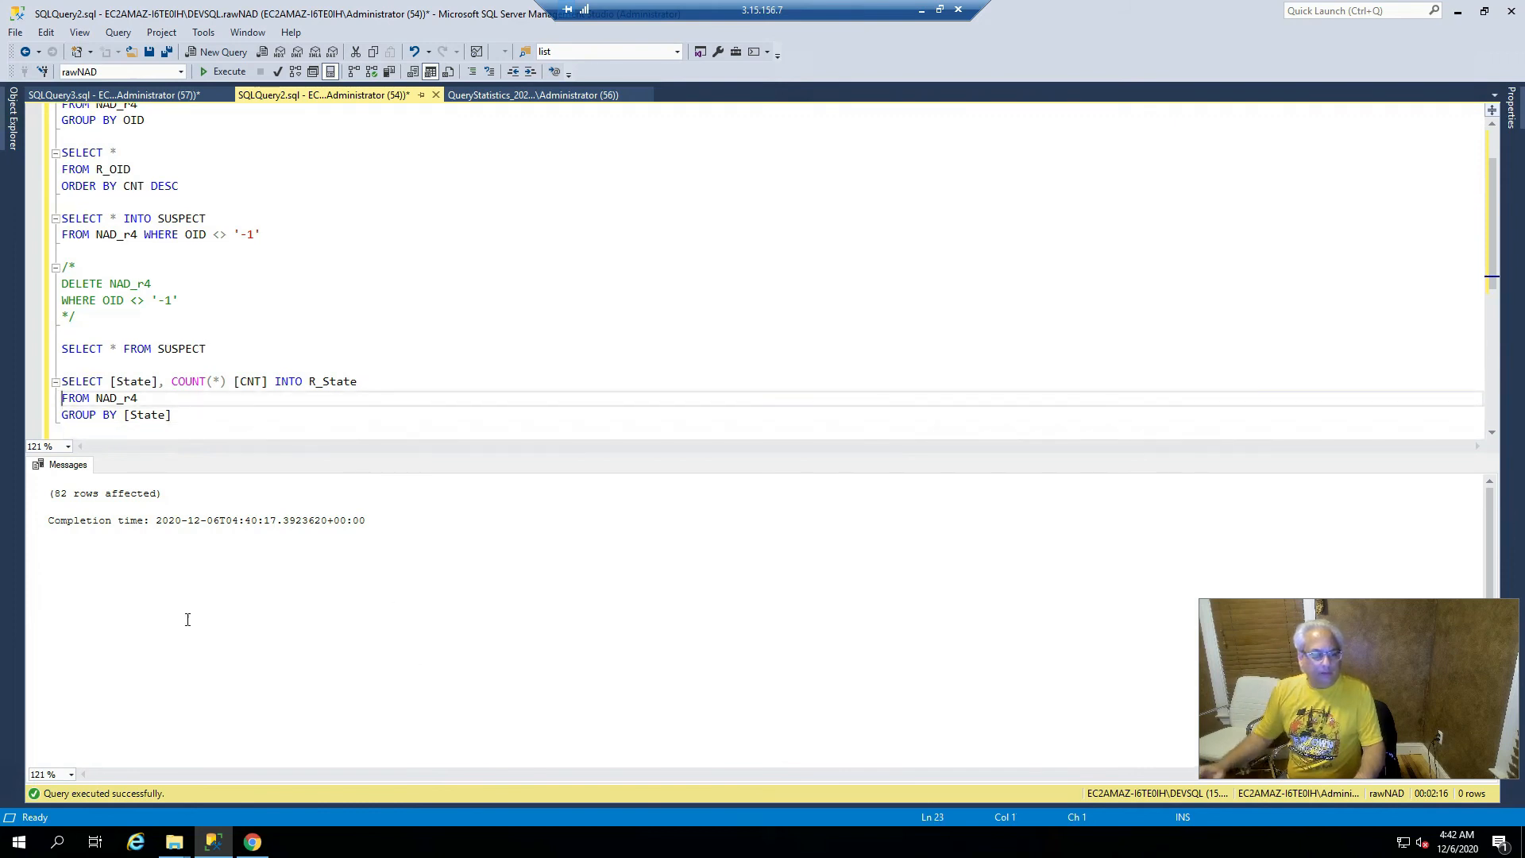
- Review the State, COUNT(*) and GROUP BY parts of the query, then bring up the NAD_FieldSizes sheet
{"action": "left_click", "coordinate": [139, 381]}
{"action": "left_click", "coordinate": [201, 382]}
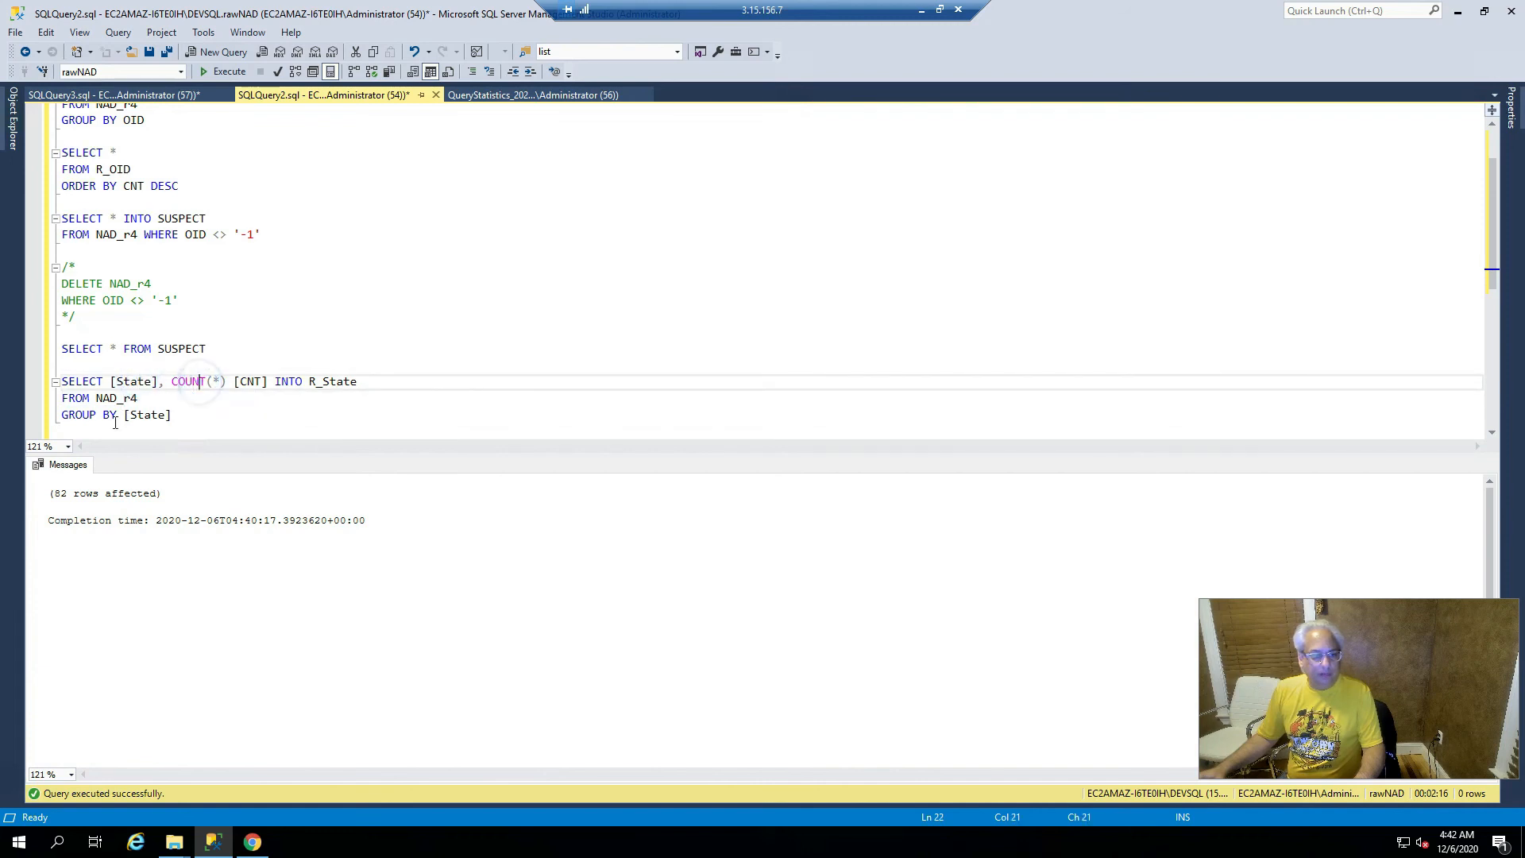
{"action": "left_click", "coordinate": [139, 415]}
{"action": "left_click", "coordinate": [119, 382]}
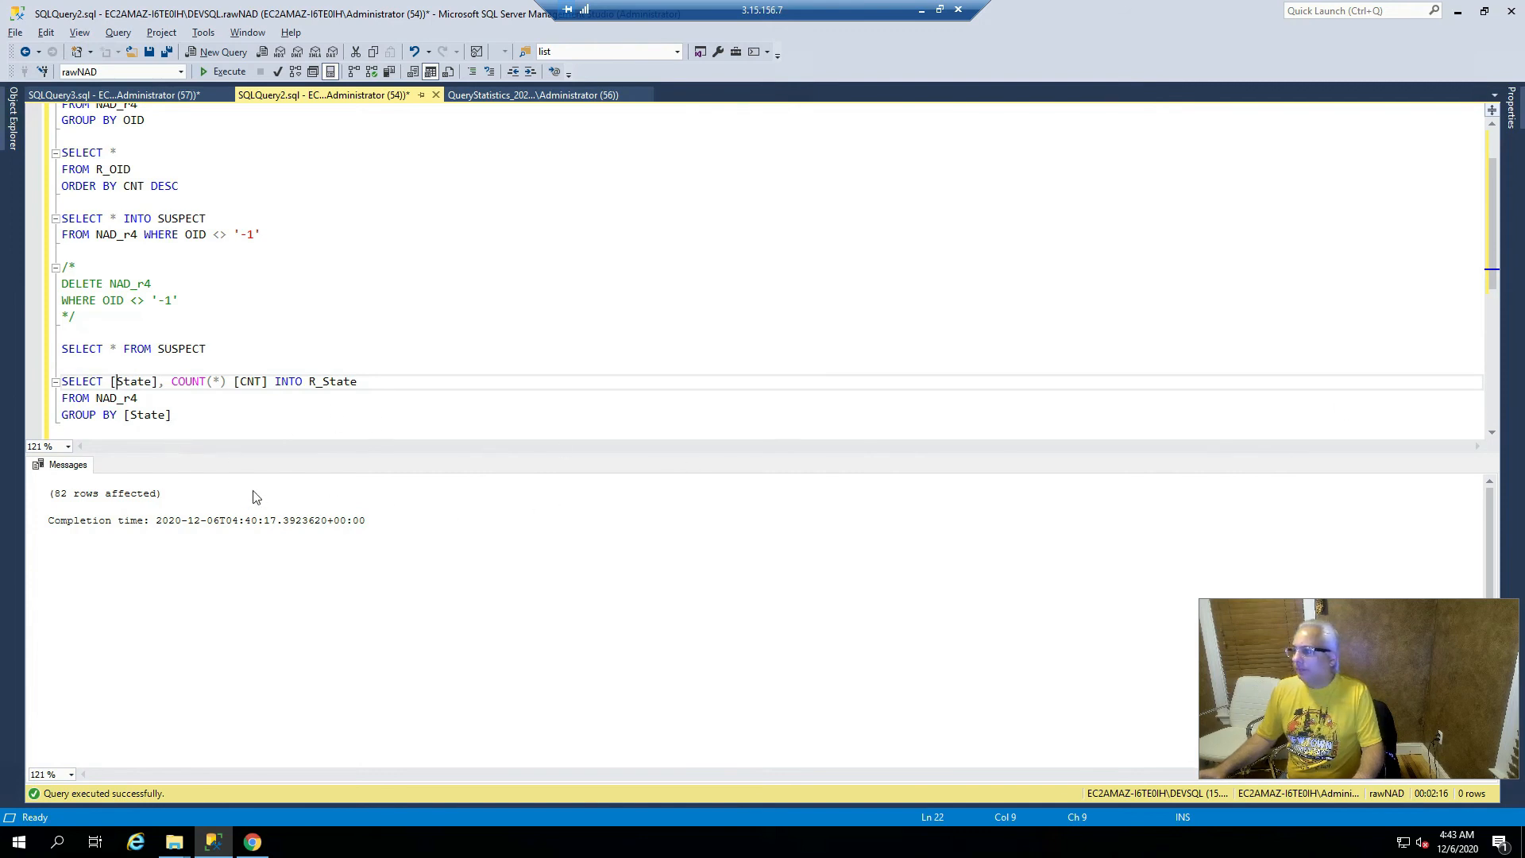
{"action": "key", "text": "alt+Tab"}
{"action": "key", "text": "alt+Tab"}
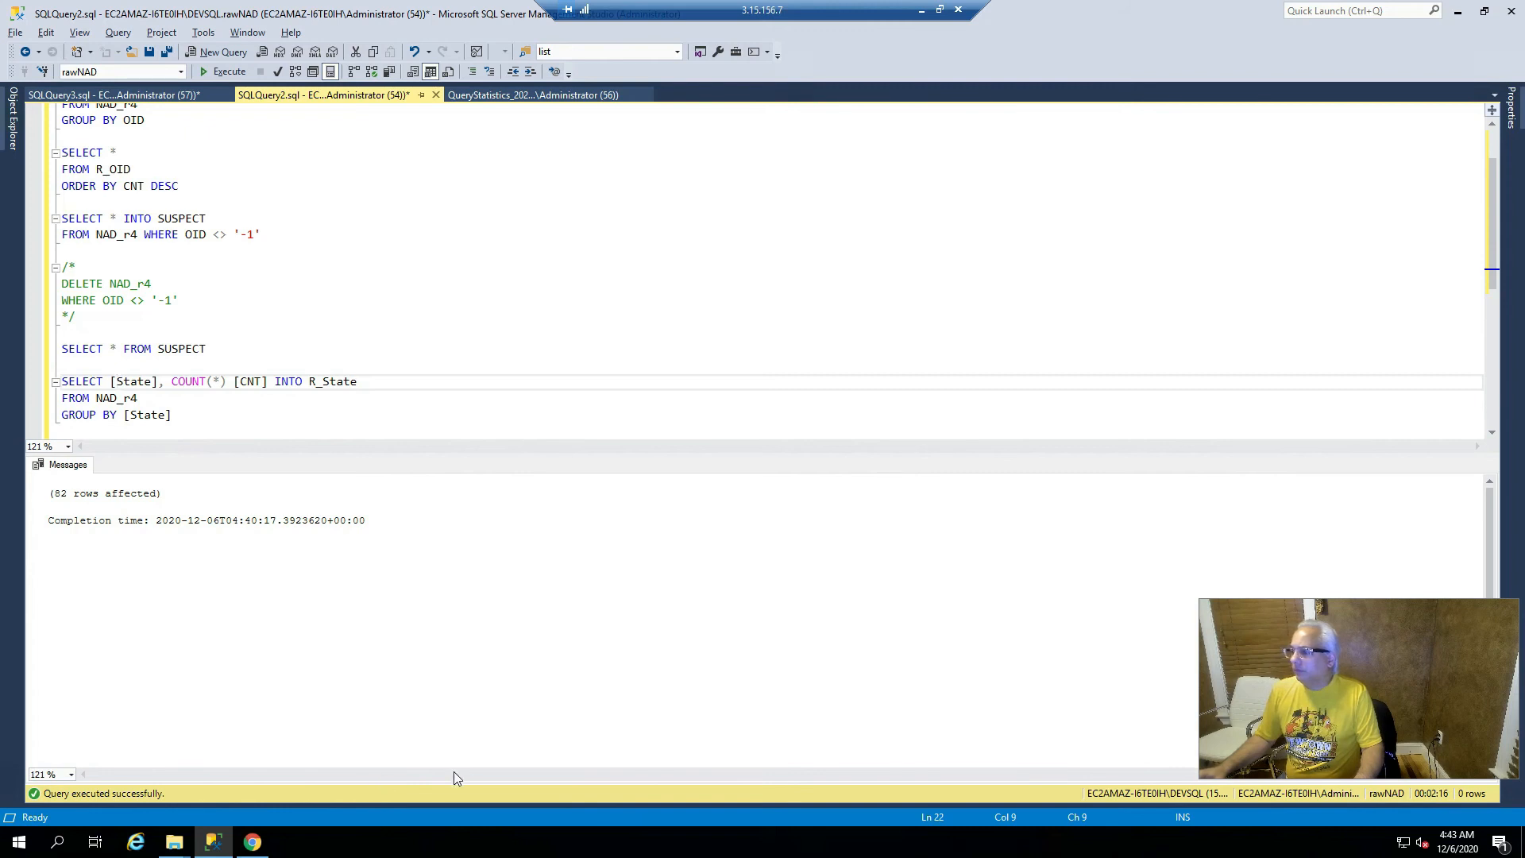
{"action": "key", "text": "alt+Tab"}
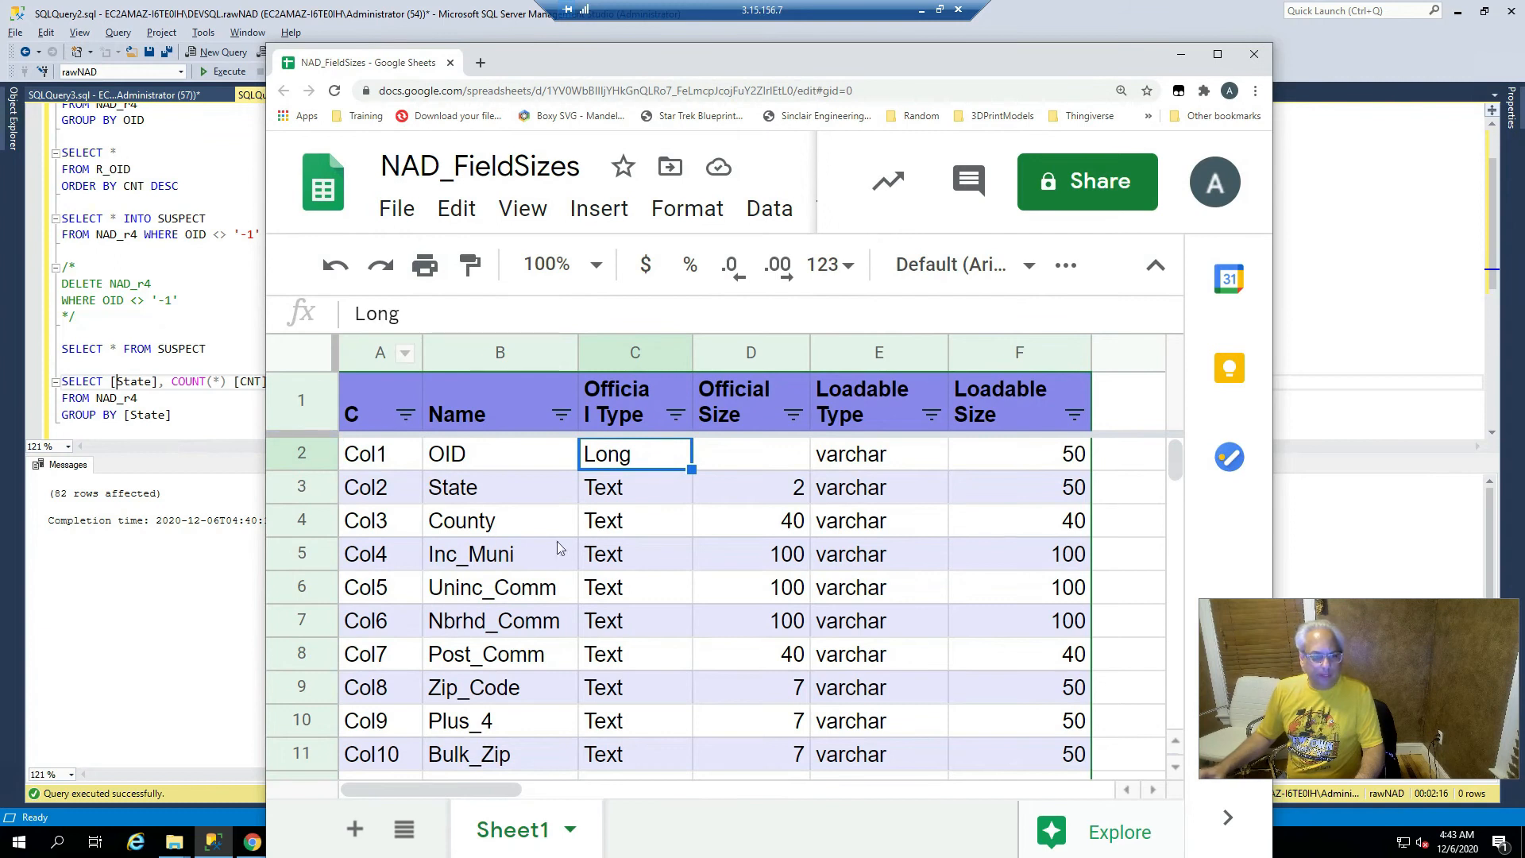
- Check State's official type Text and size 2 in NAD_FieldSizes, then move the sheet aside
{"action": "left_click", "coordinate": [638, 493]}
{"action": "left_click", "coordinate": [786, 497]}
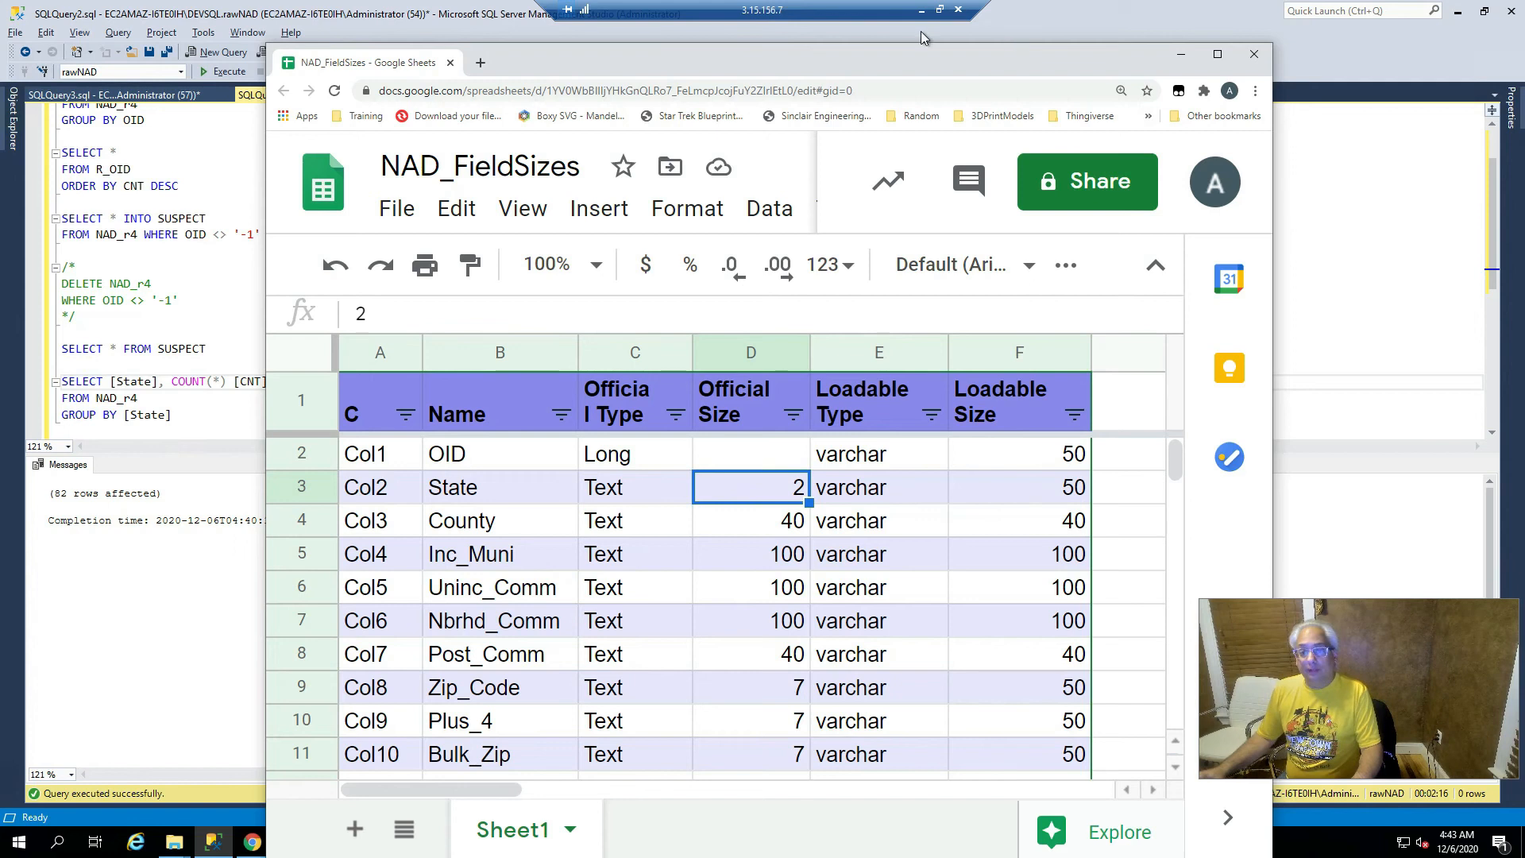
{"action": "left_click_drag", "start_coordinate": [702, 54], "coordinate": [1524, 109]}
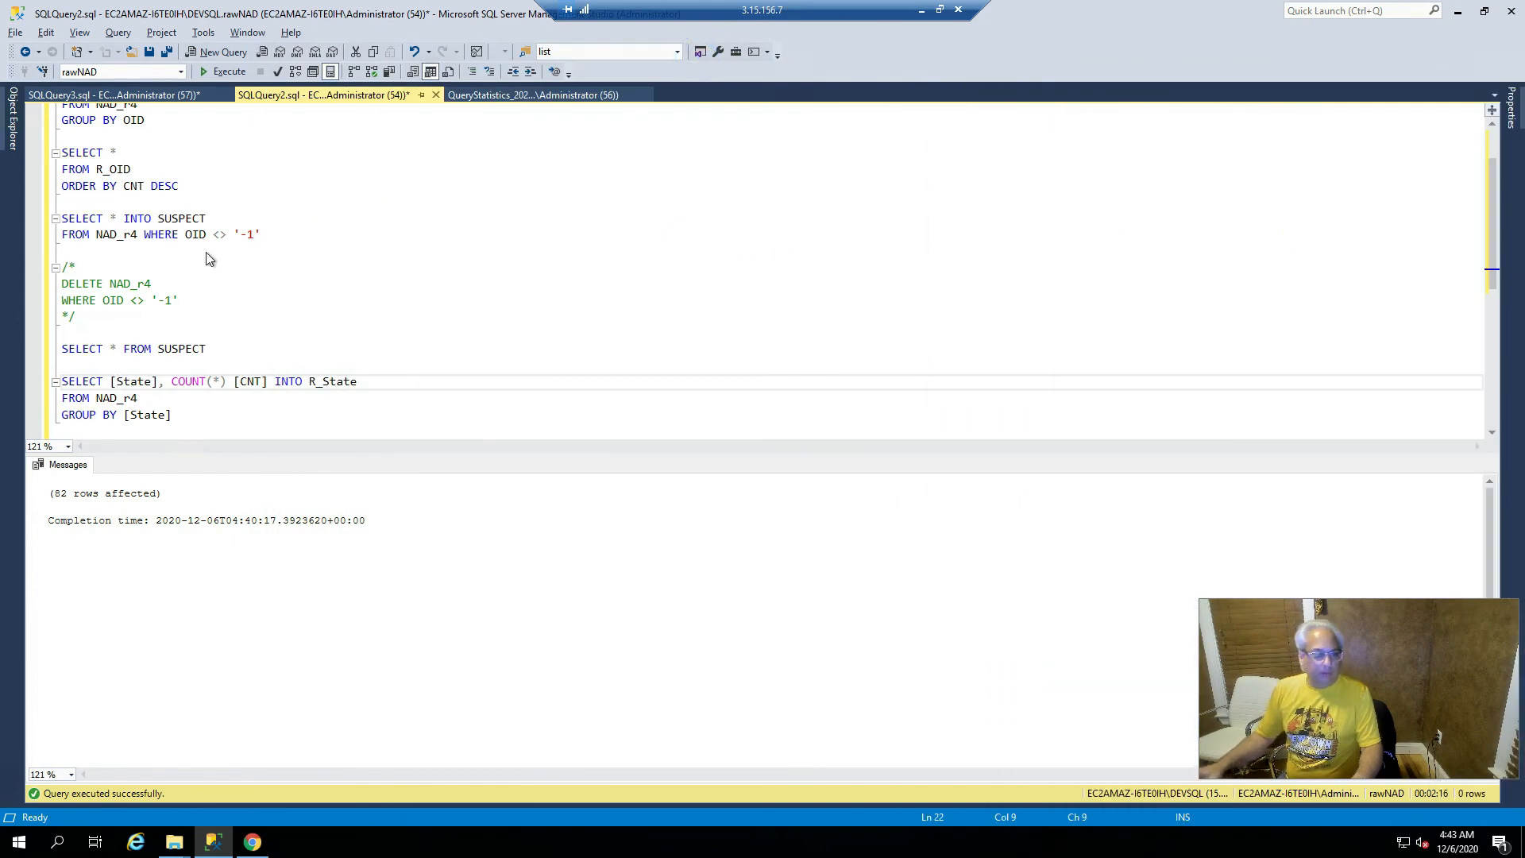
- Add SELECT * FROM R_State below the grouping query and run it to list the 32 state counts
{"action": "left_click", "coordinate": [178, 415]}
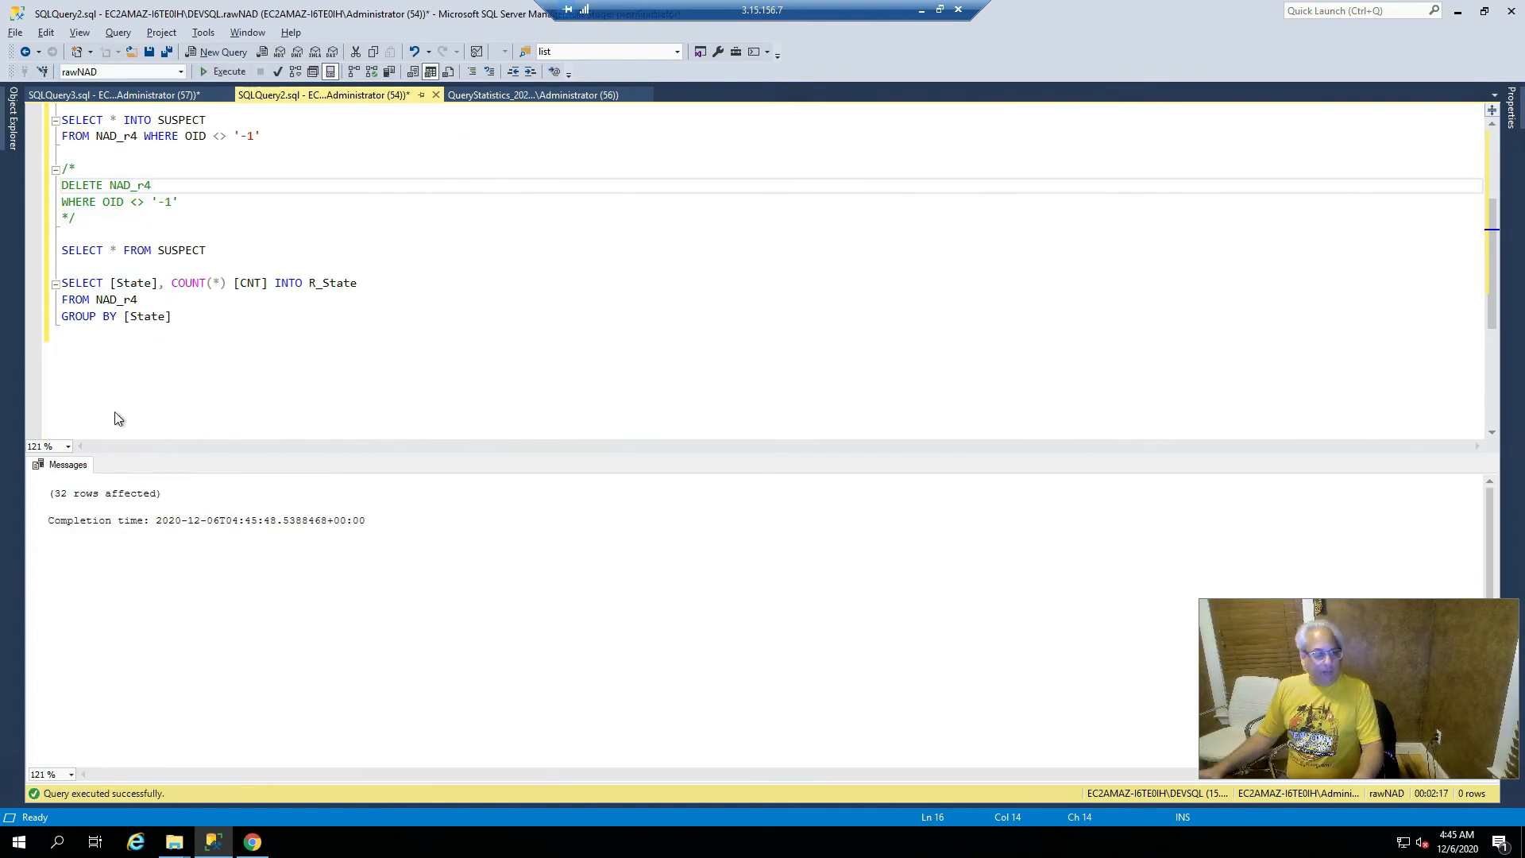
{"action": "left_click", "coordinate": [175, 324]}
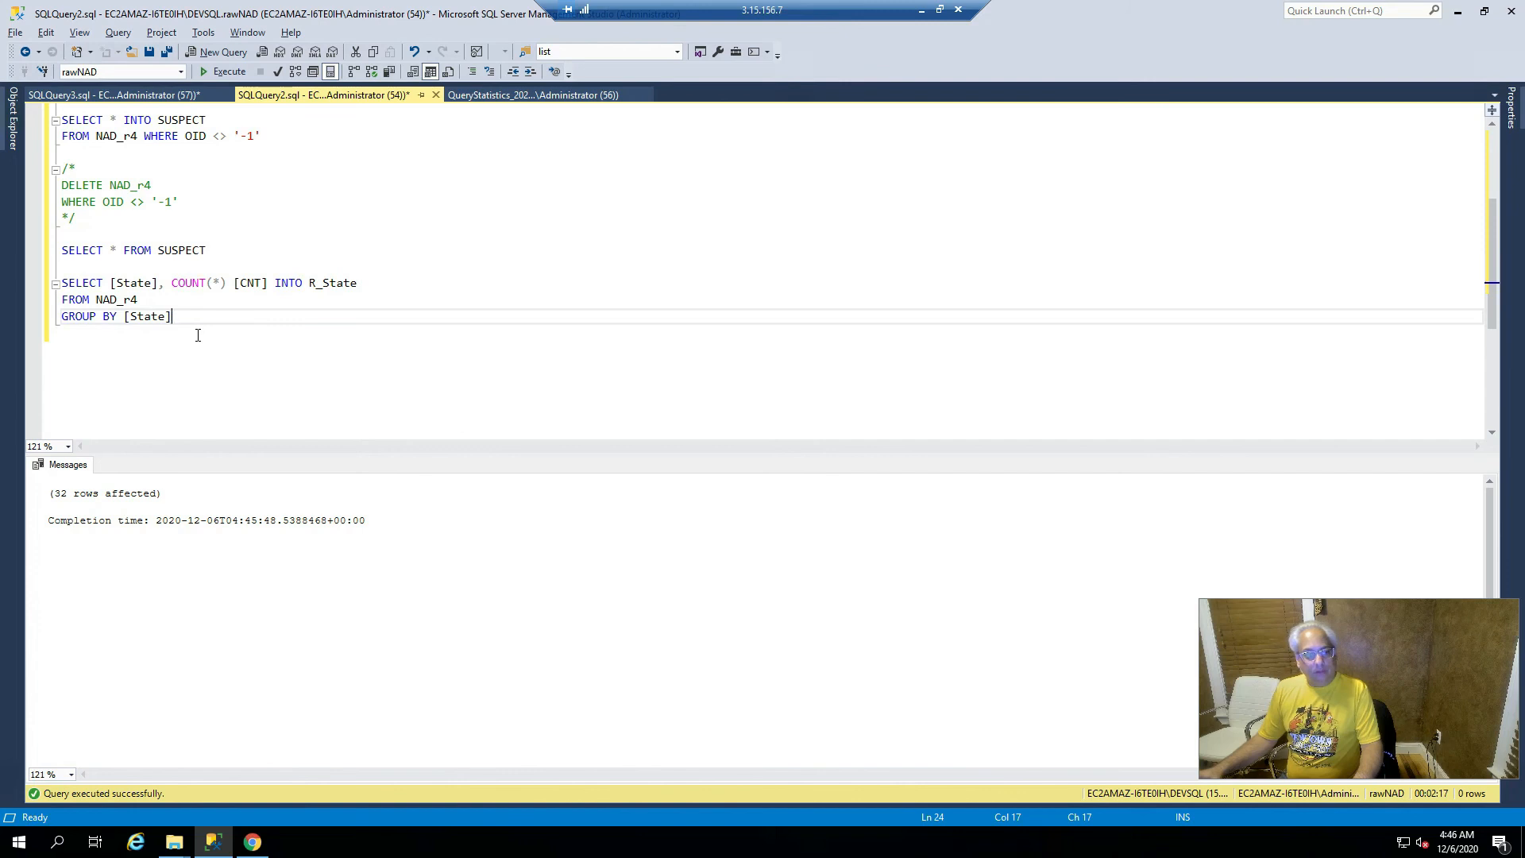
{"action": "key", "text": "Return"}
{"action": "key", "text": "Return"}
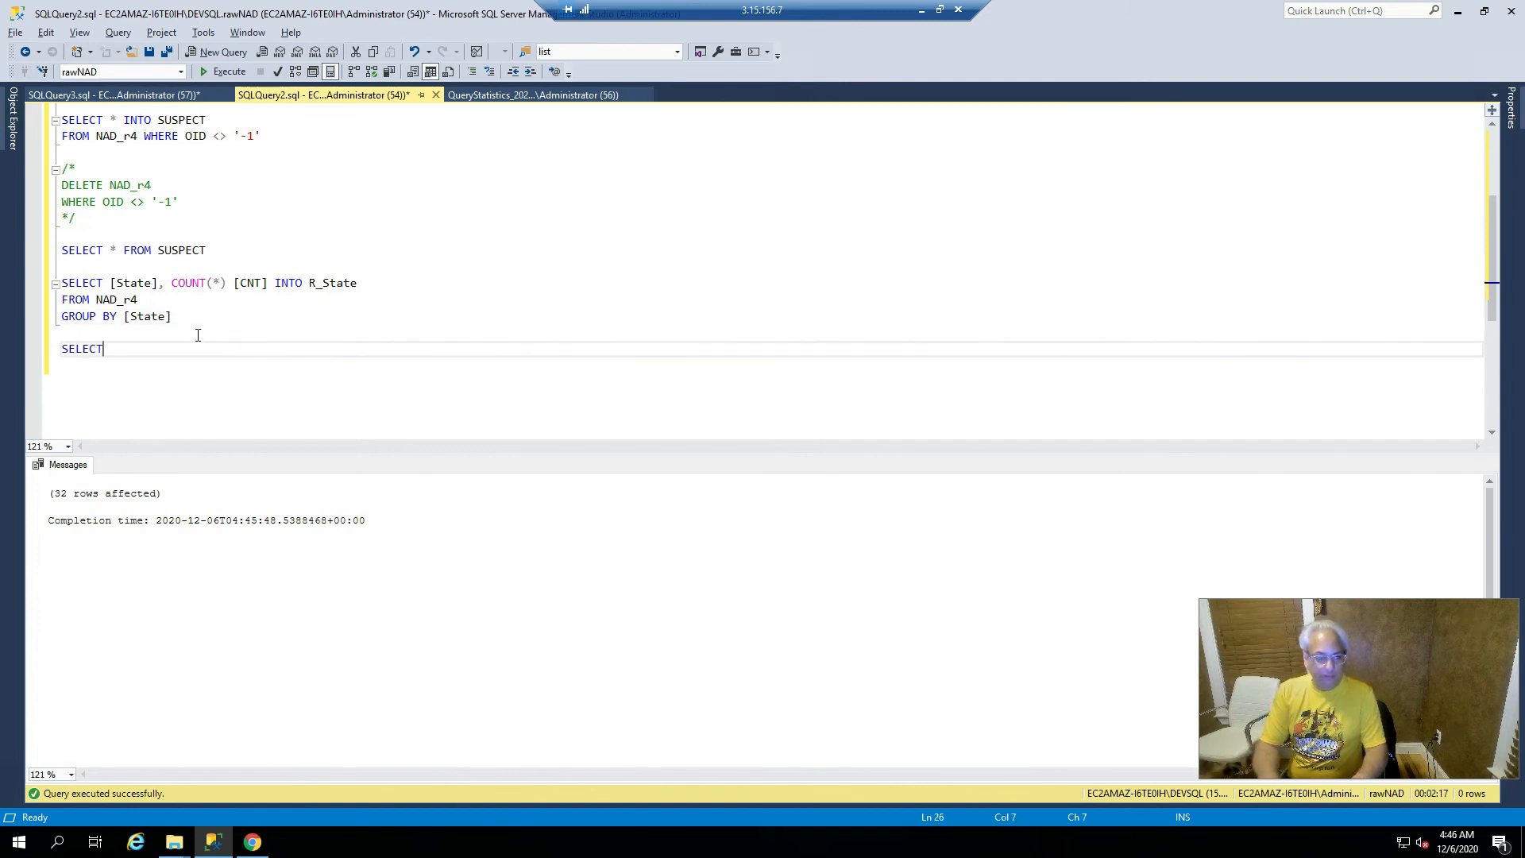
{"action": "type", "text": "SELECT * FROM R_State"}
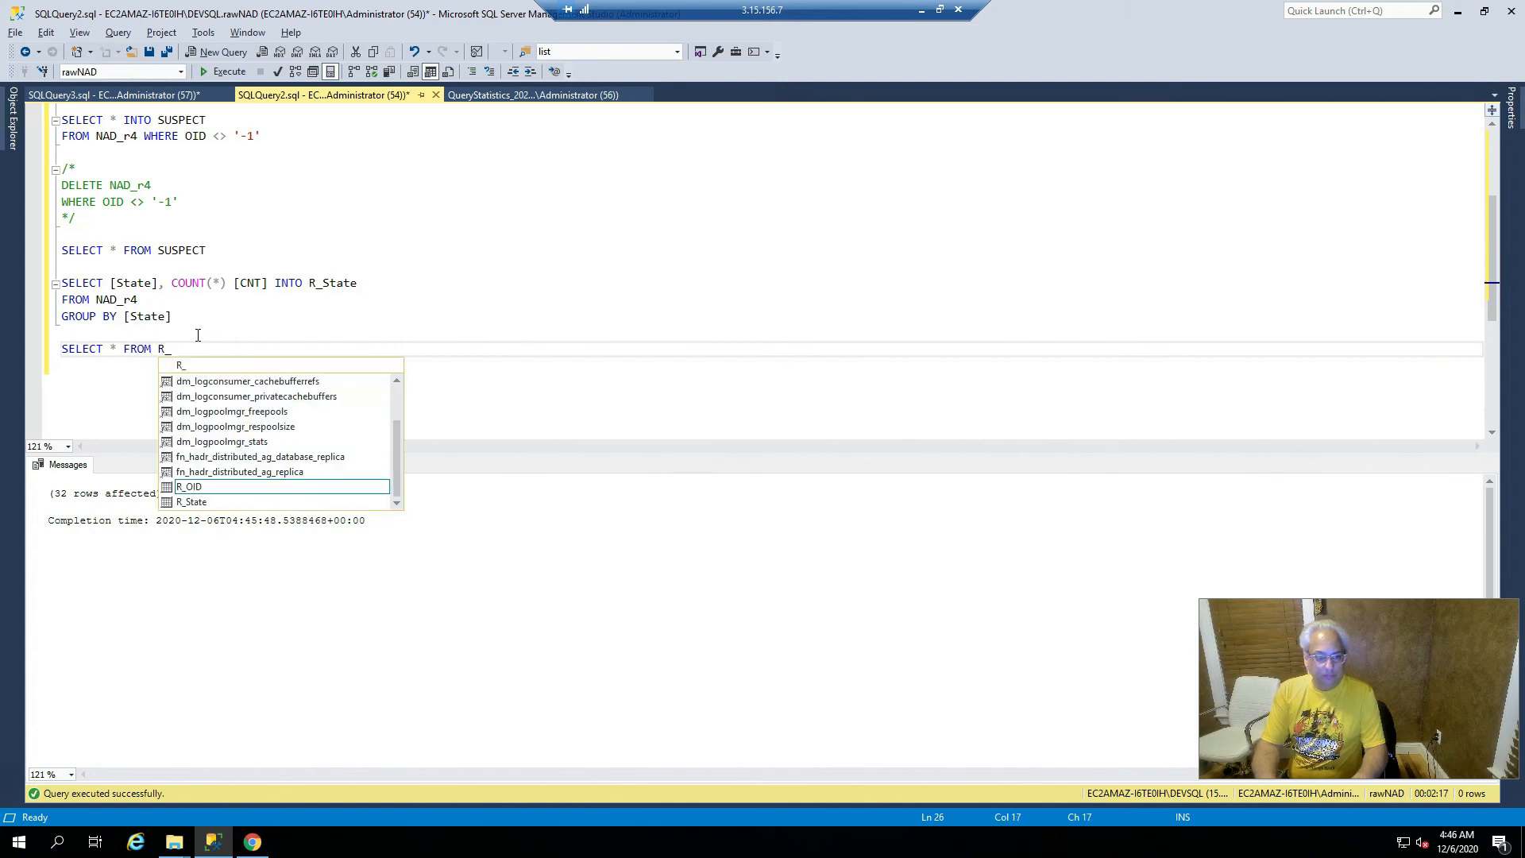
{"action": "key", "text": "Return"}
{"action": "key", "text": "Return"}
{"action": "key", "text": "Up"}
{"action": "key", "text": "shift+End"}
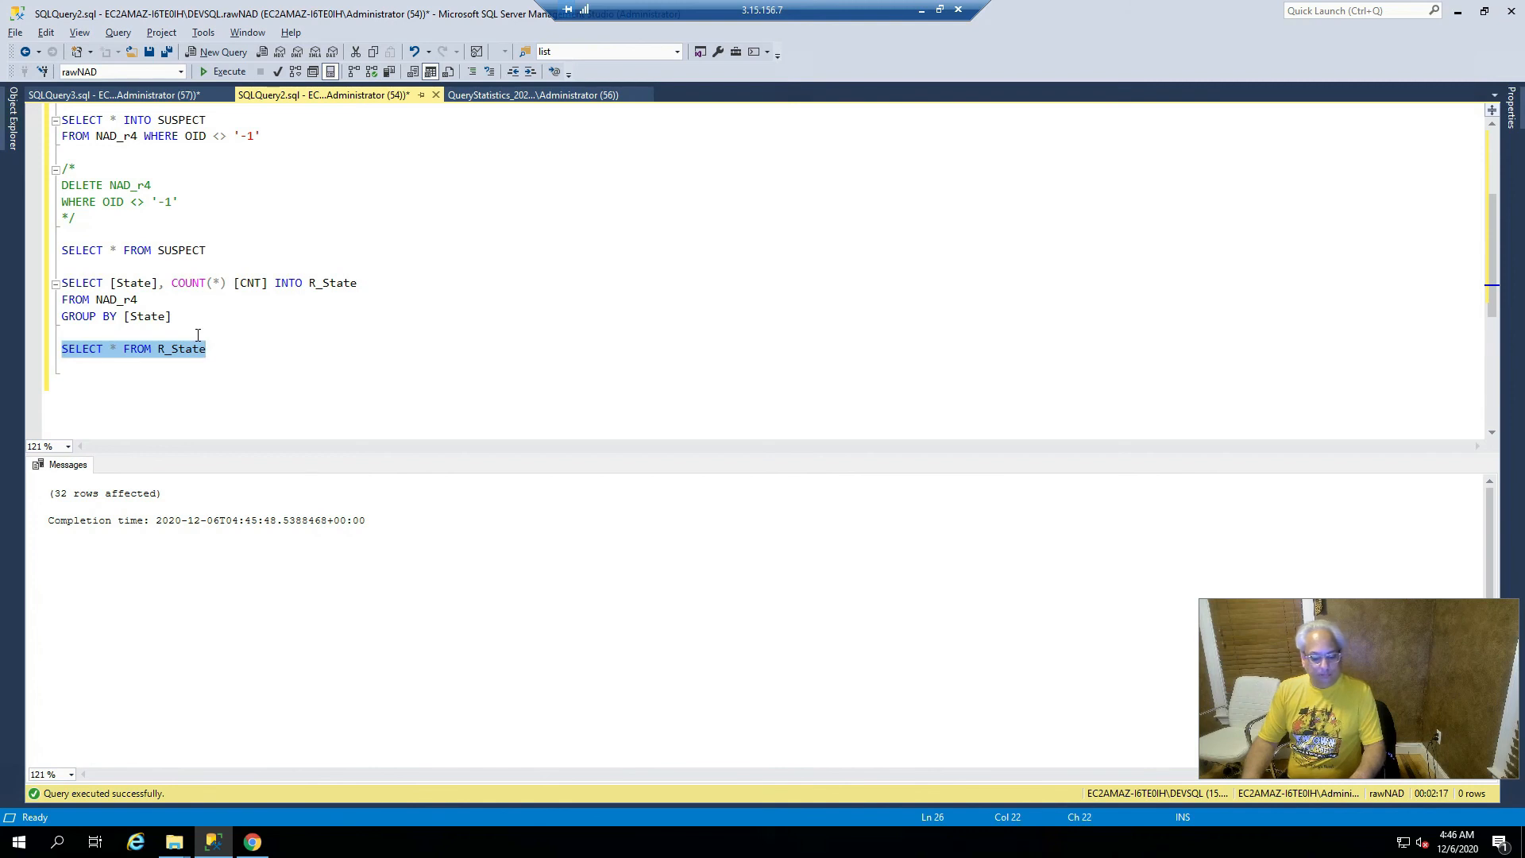
{"action": "key", "text": "F5"}
- Append ORDER BY CNT DESC and rerun, listing NY first at 6299180
{"action": "key", "text": "End"}
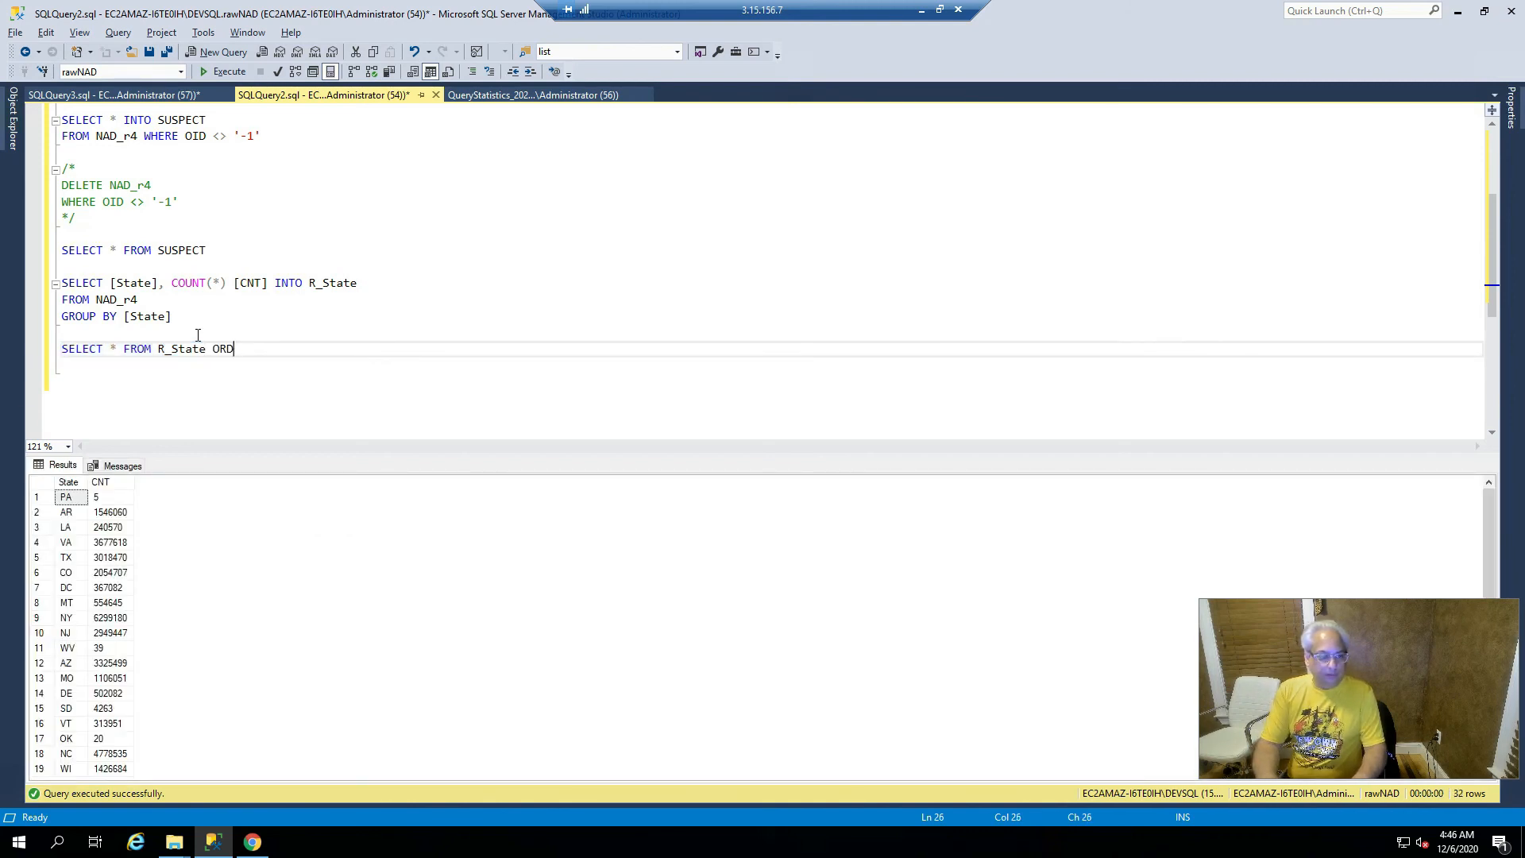
{"action": "type", "text": "ORDER BY CNT DESC"}
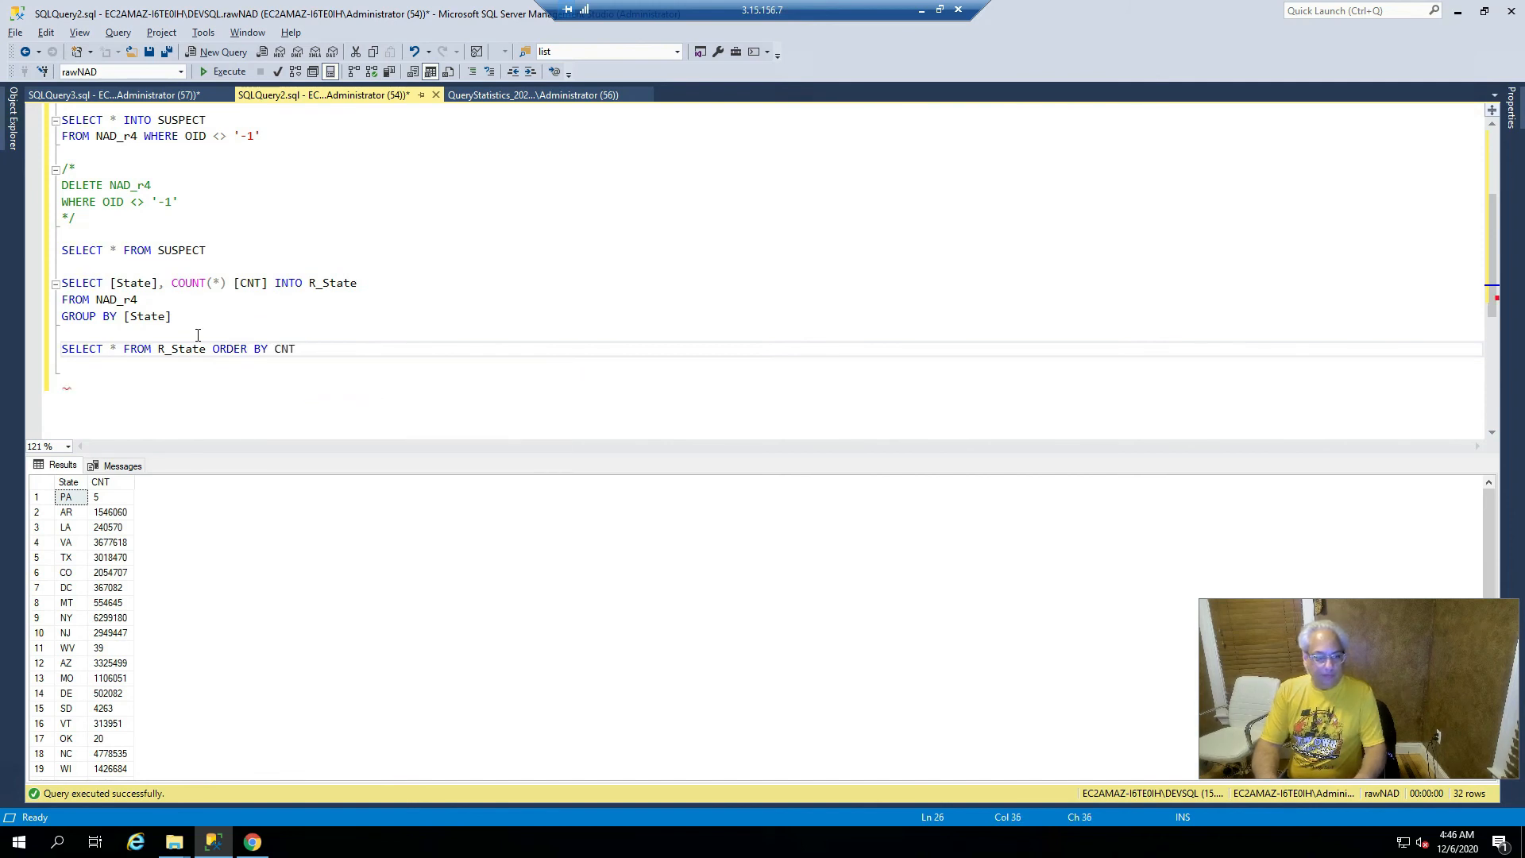
{"action": "key", "text": "shift+Home"}
{"action": "key", "text": "F5"}
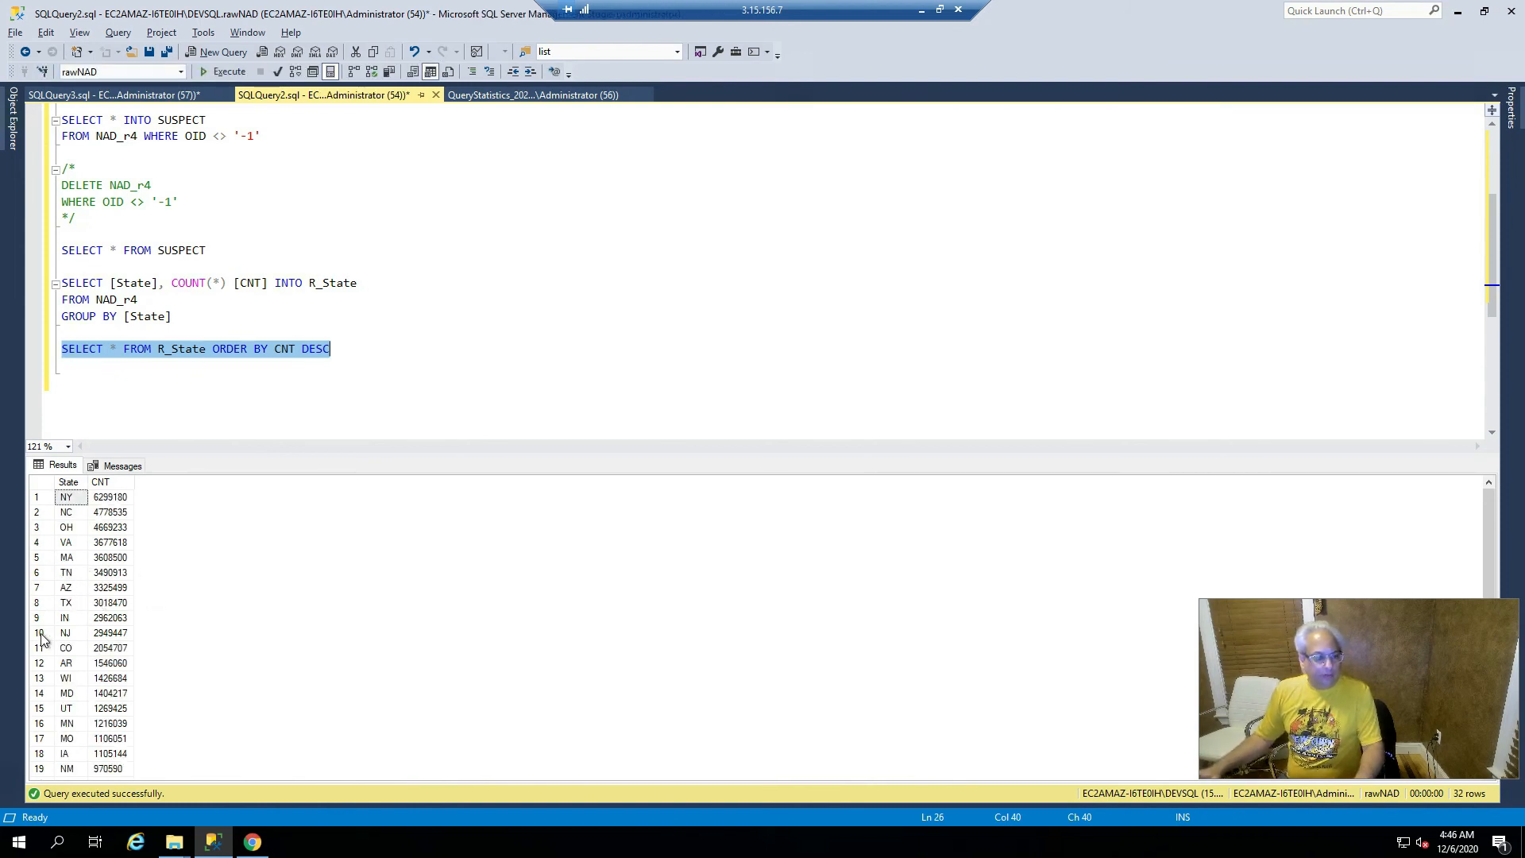
{"action": "left_click", "coordinate": [103, 573]}
{"action": "scroll", "coordinate": [102, 595], "scroll_direction": "down", "scroll_amount": 1}
{"action": "scroll", "coordinate": [102, 594], "scroll_direction": "down", "scroll_amount": 3}
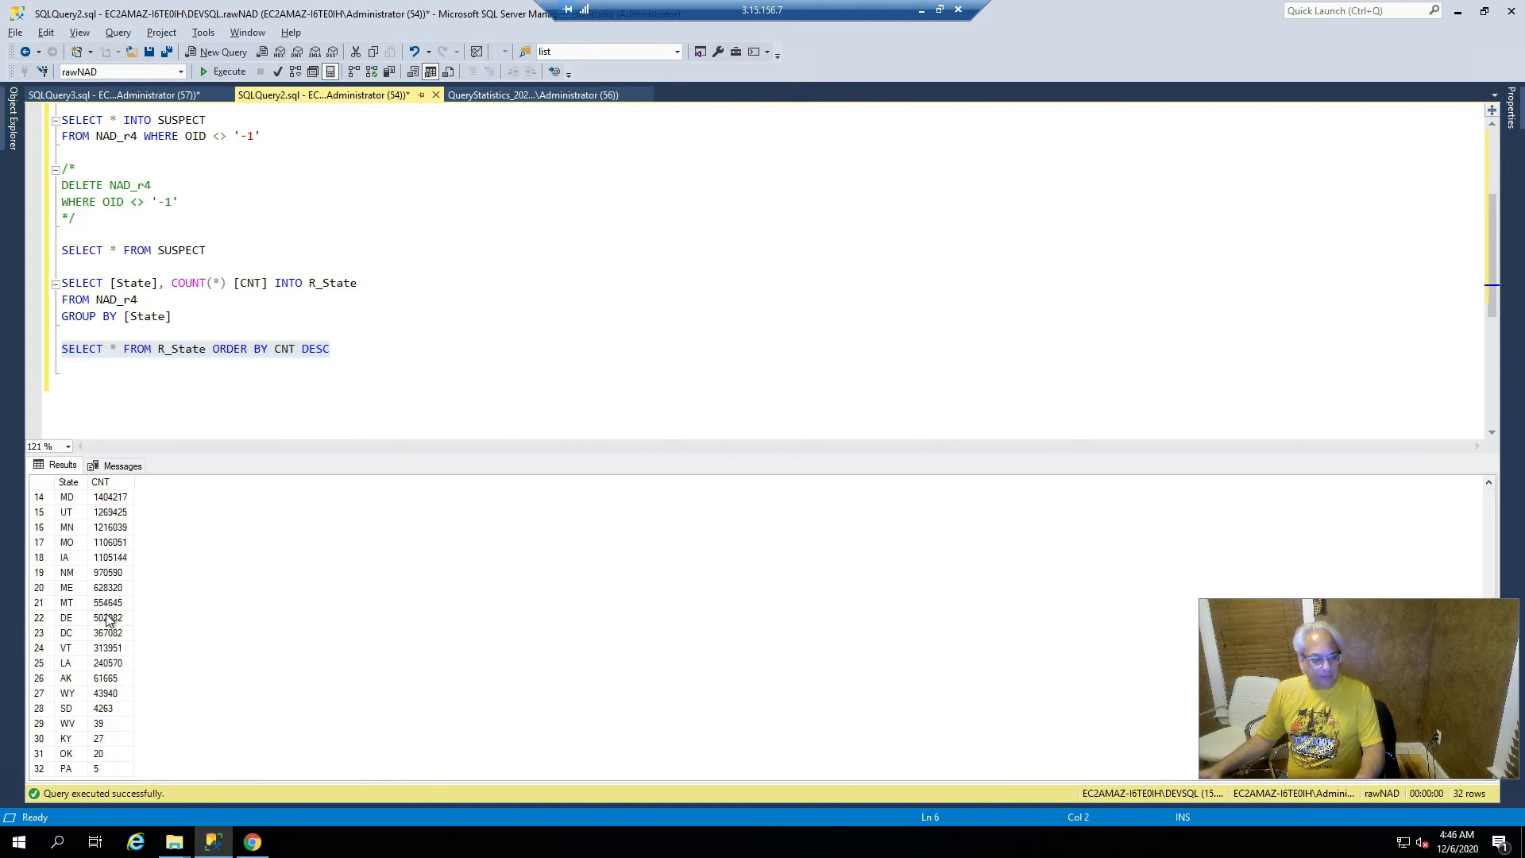
{"action": "left_click", "coordinate": [70, 724]}
{"action": "left_click", "coordinate": [71, 753]}
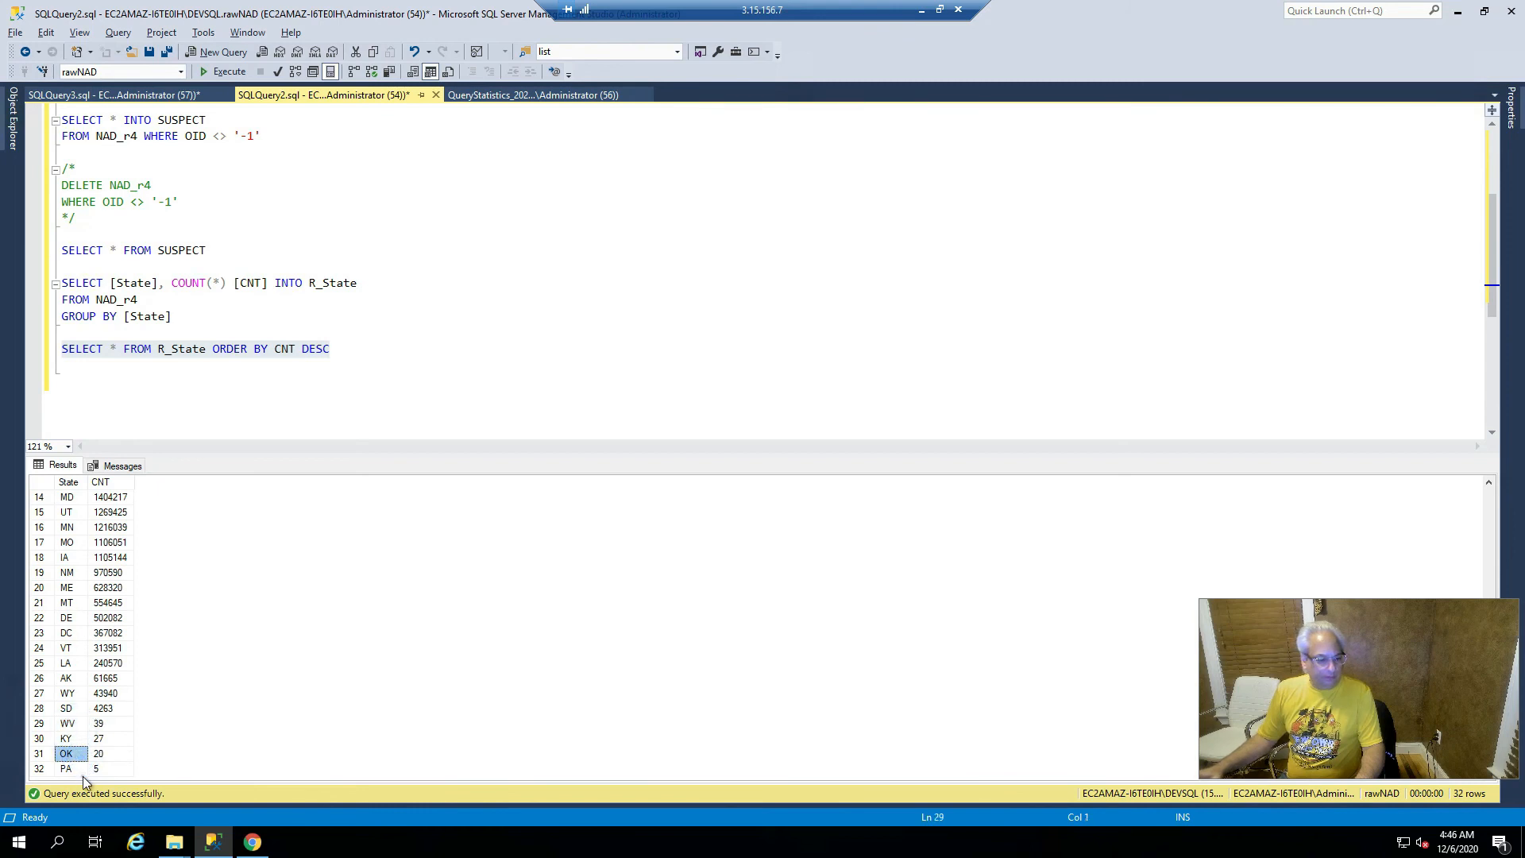
{"action": "left_click", "coordinate": [71, 768]}
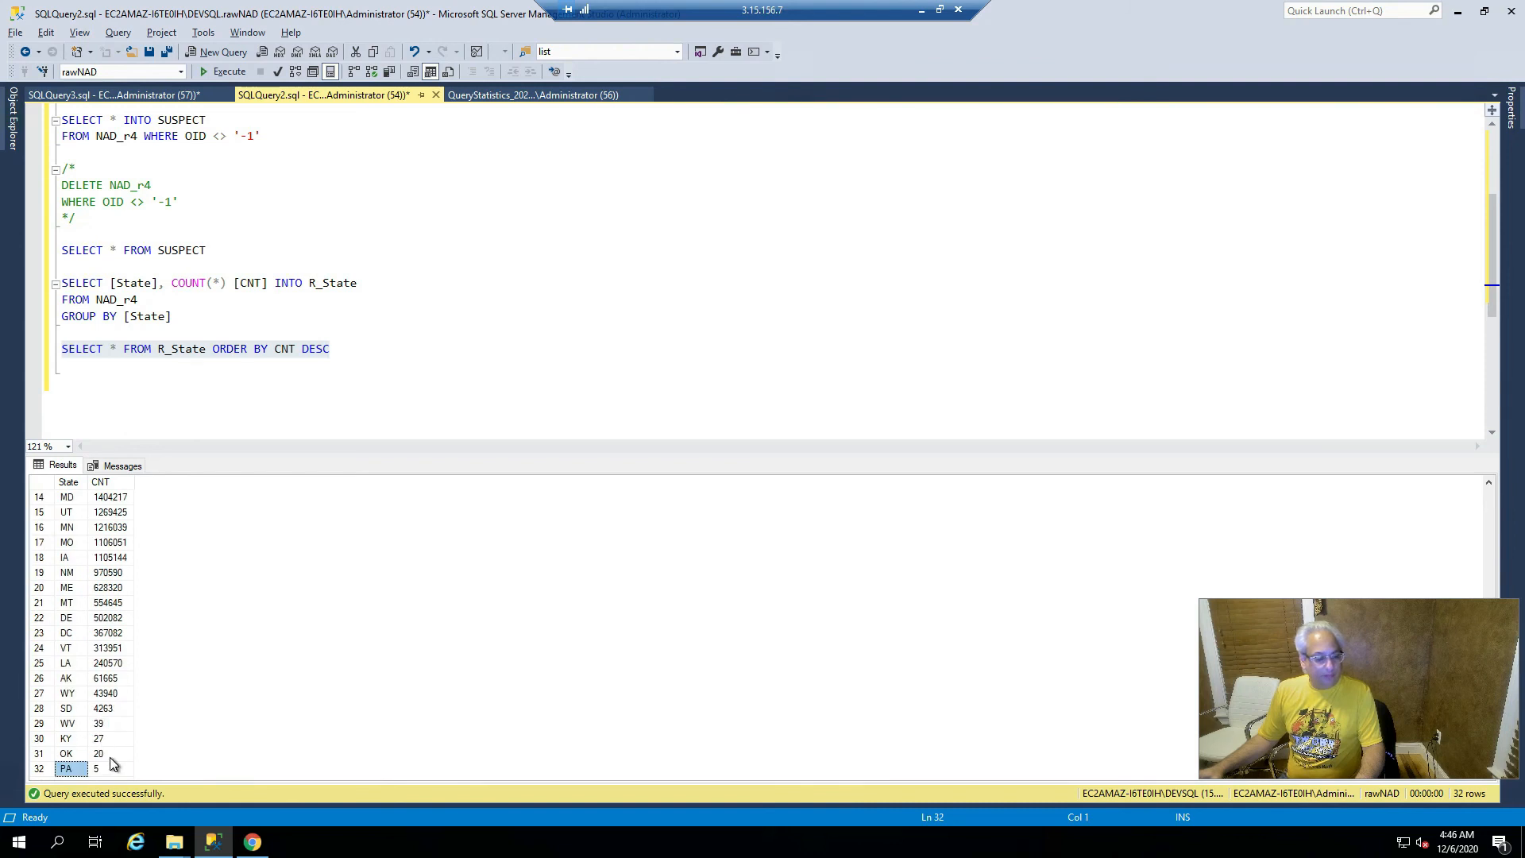
{"action": "scroll", "coordinate": [111, 759], "scroll_direction": "up", "scroll_amount": 4}
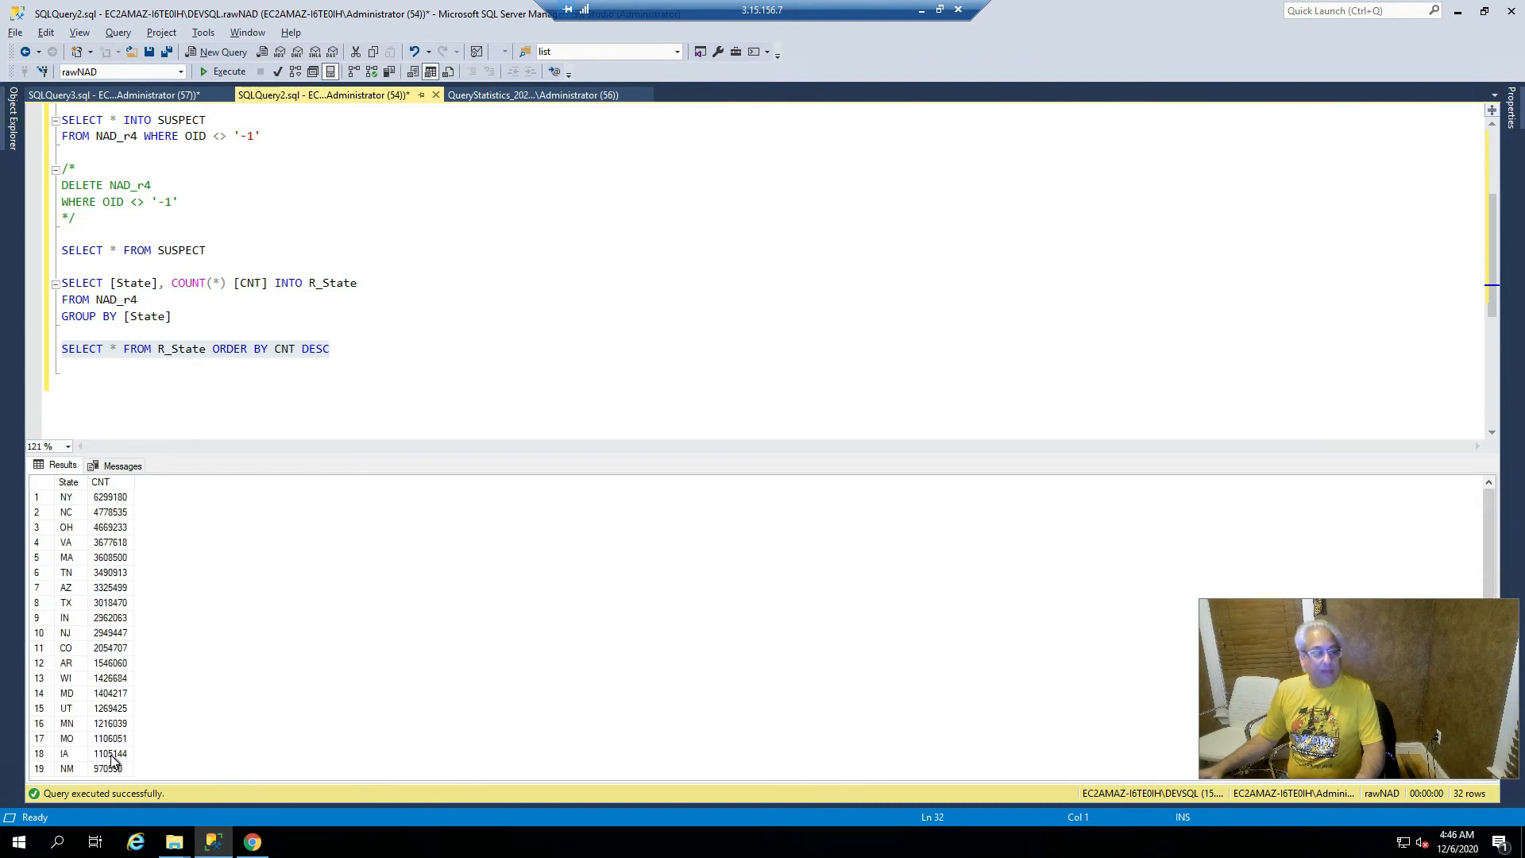
{"action": "scroll", "coordinate": [112, 758], "scroll_direction": "down", "scroll_amount": 4}
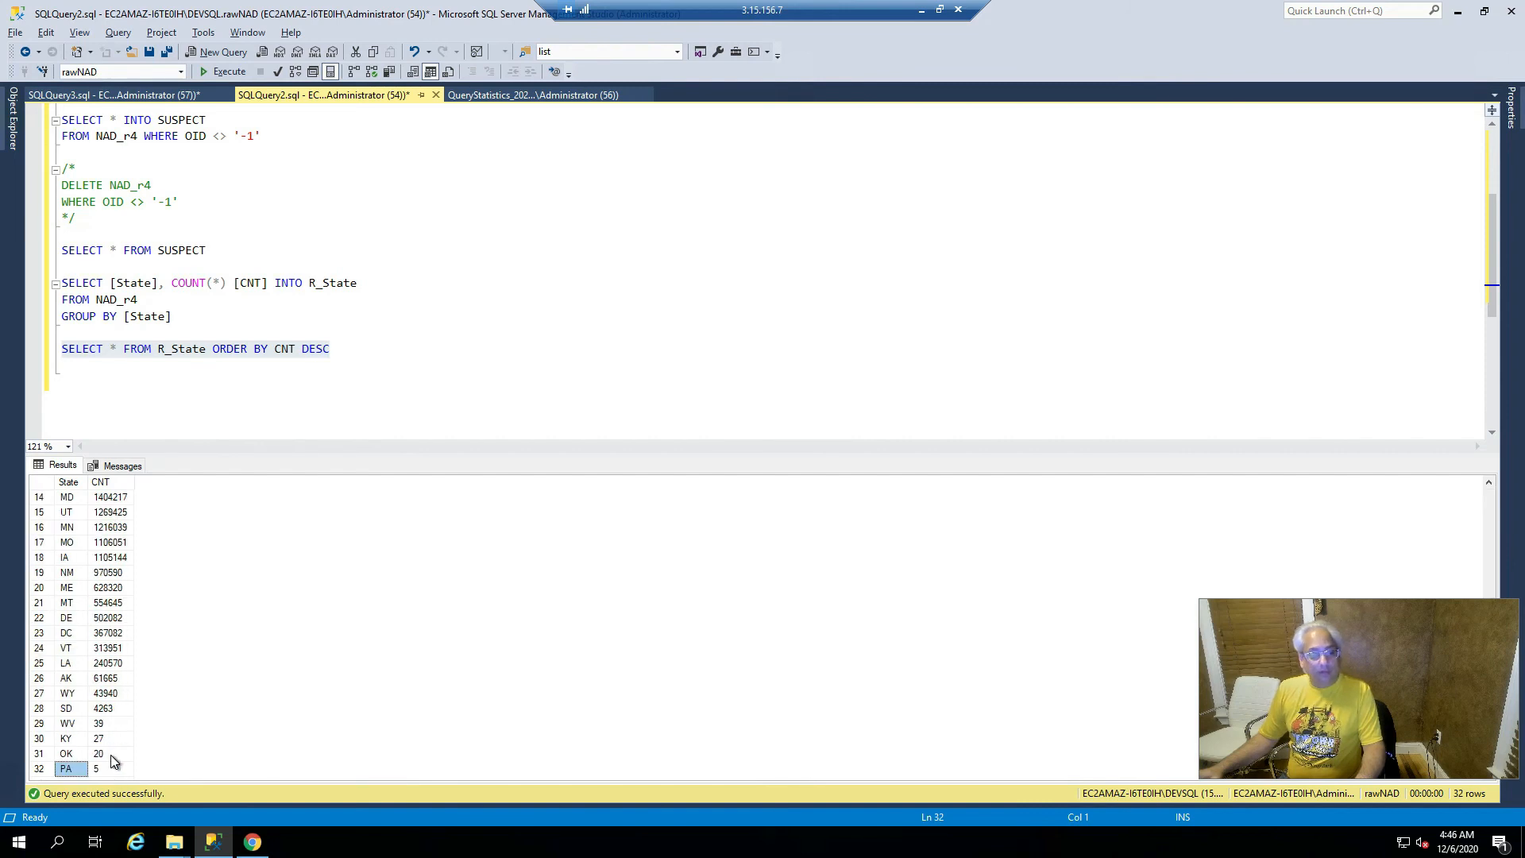
{"action": "left_click", "coordinate": [107, 772]}
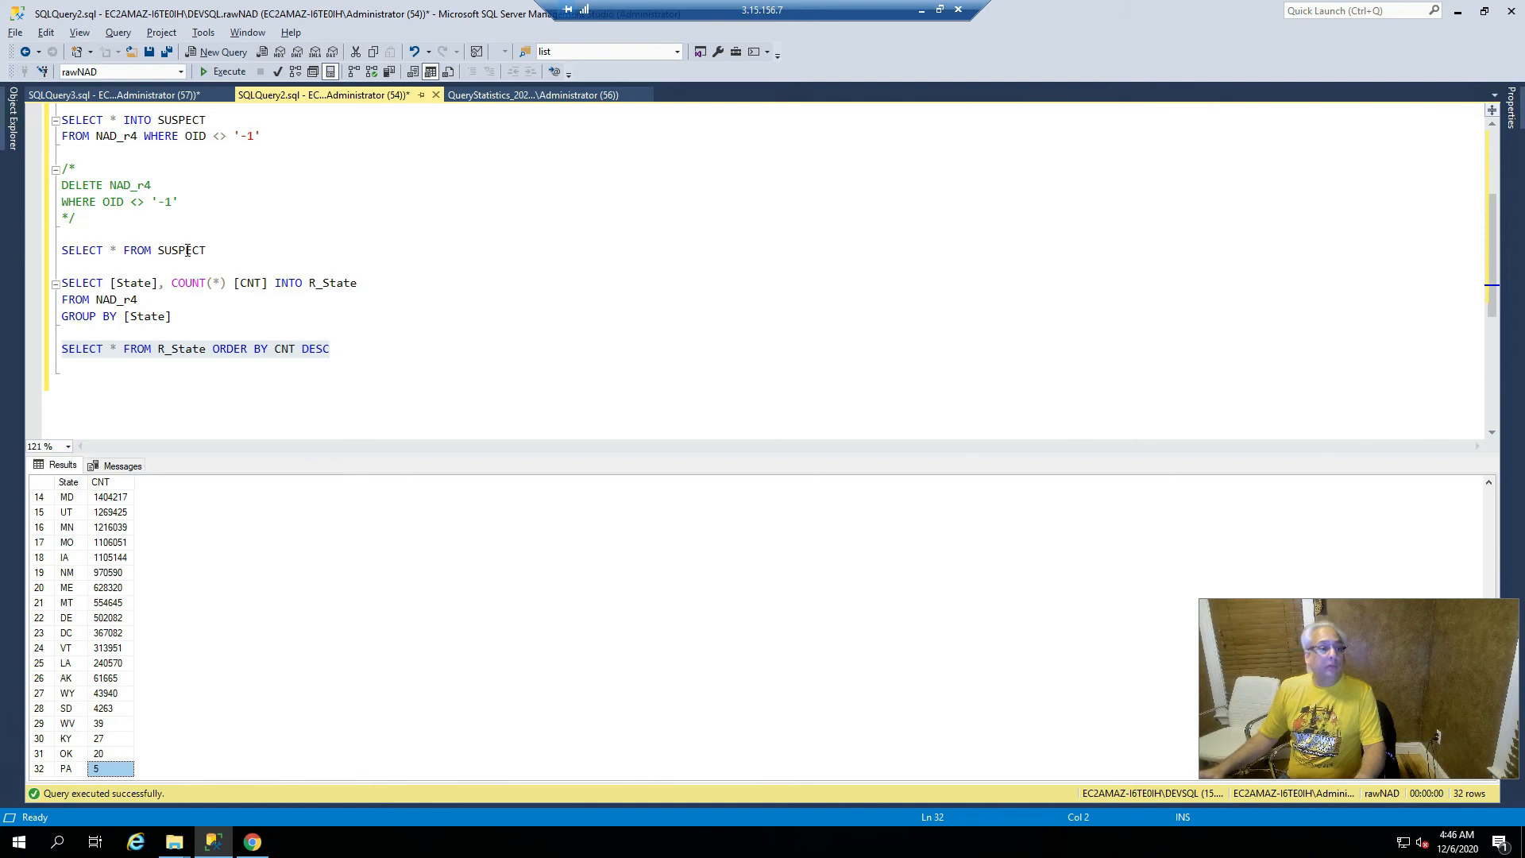
- Run SELECT * FROM SUSPECT and scroll through the suspect rows' State values, such as Center
{"action": "left_click_drag", "start_coordinate": [235, 242], "coordinate": [42, 260]}
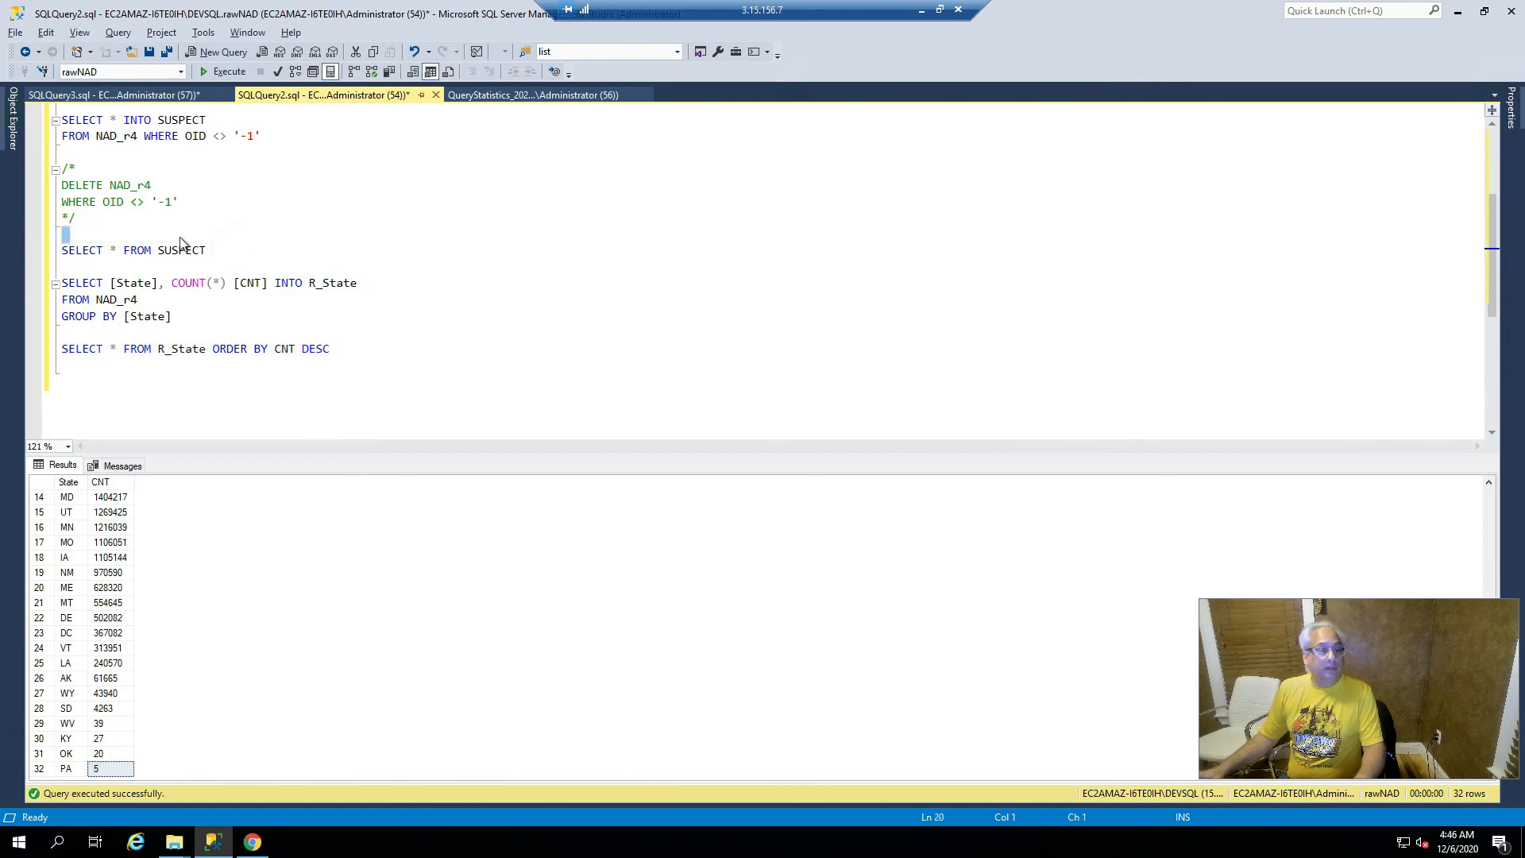
{"action": "left_click_drag", "start_coordinate": [208, 251], "coordinate": [63, 252]}
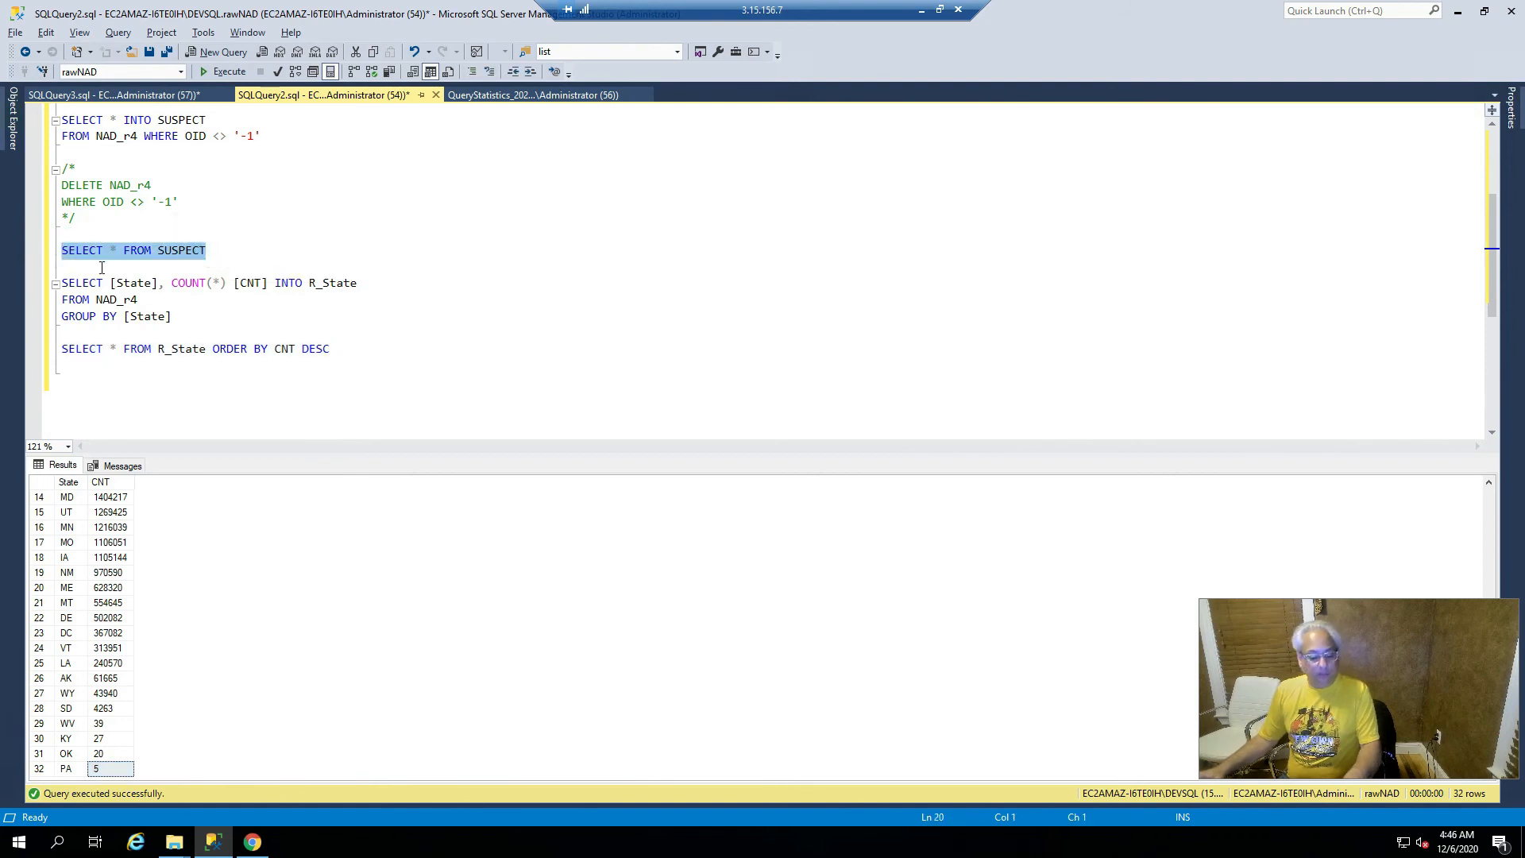
{"action": "key", "text": "F5"}
{"action": "left_click", "coordinate": [182, 513]}
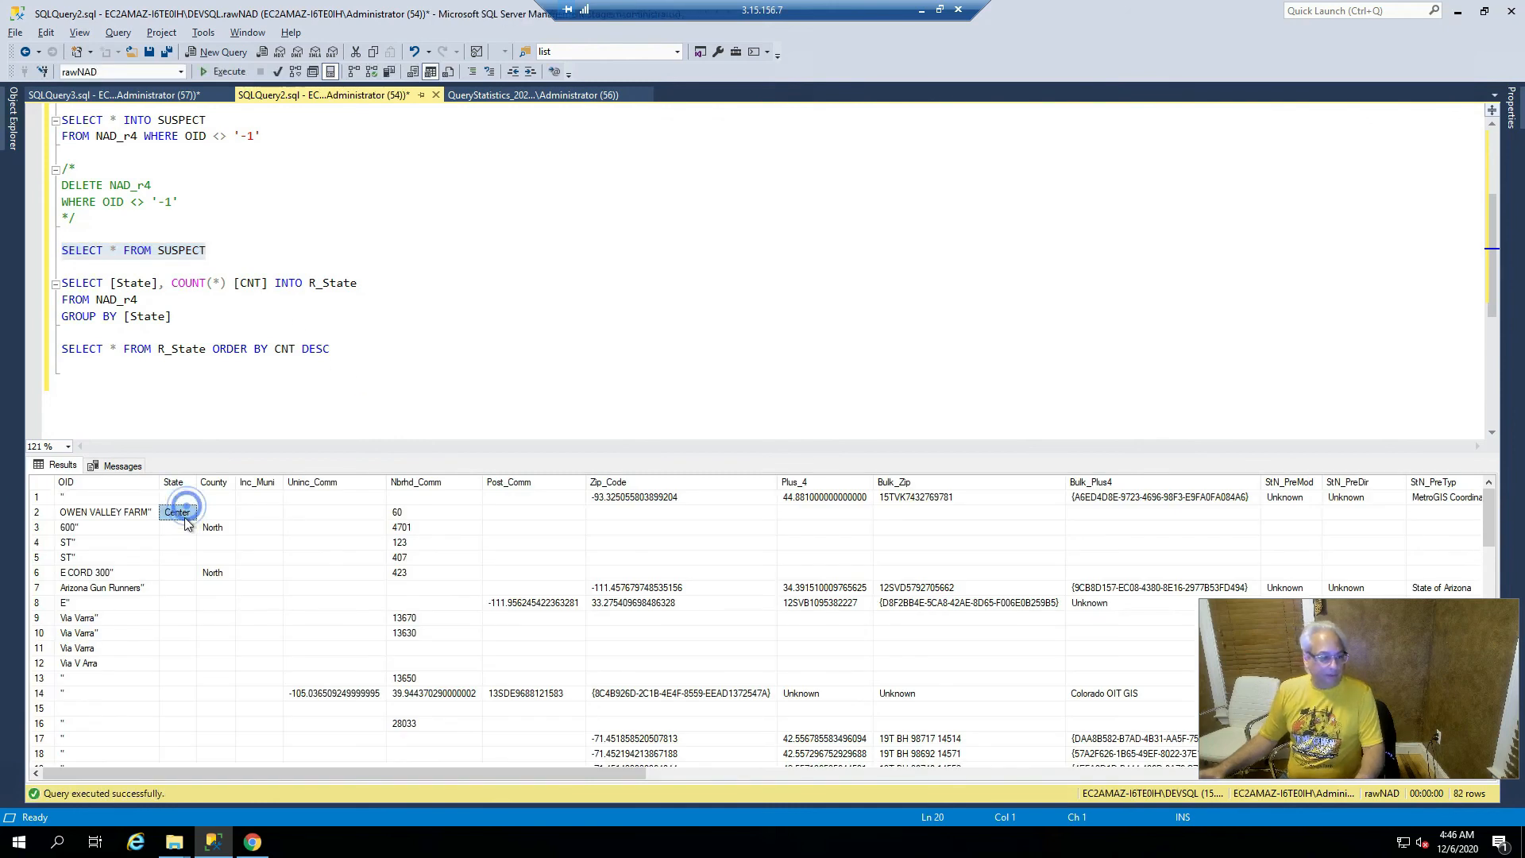
{"action": "scroll", "coordinate": [188, 560], "scroll_direction": "down", "scroll_amount": 2}
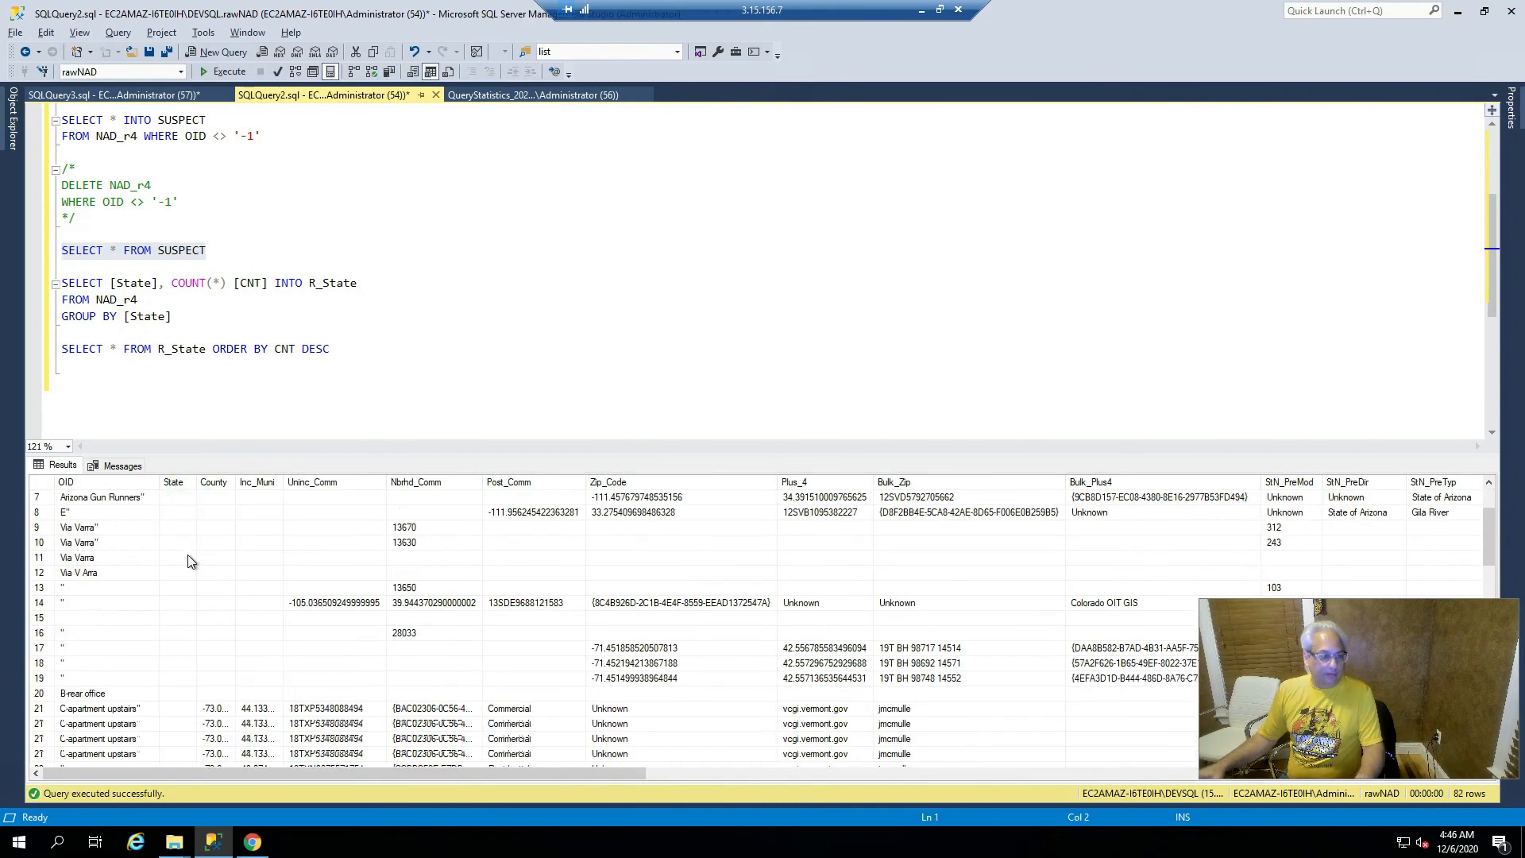
{"action": "scroll", "coordinate": [187, 555], "scroll_direction": "down", "scroll_amount": 6}
{"action": "left_click", "coordinate": [177, 642]}
{"action": "scroll", "coordinate": [177, 642], "scroll_direction": "down", "scroll_amount": 5}
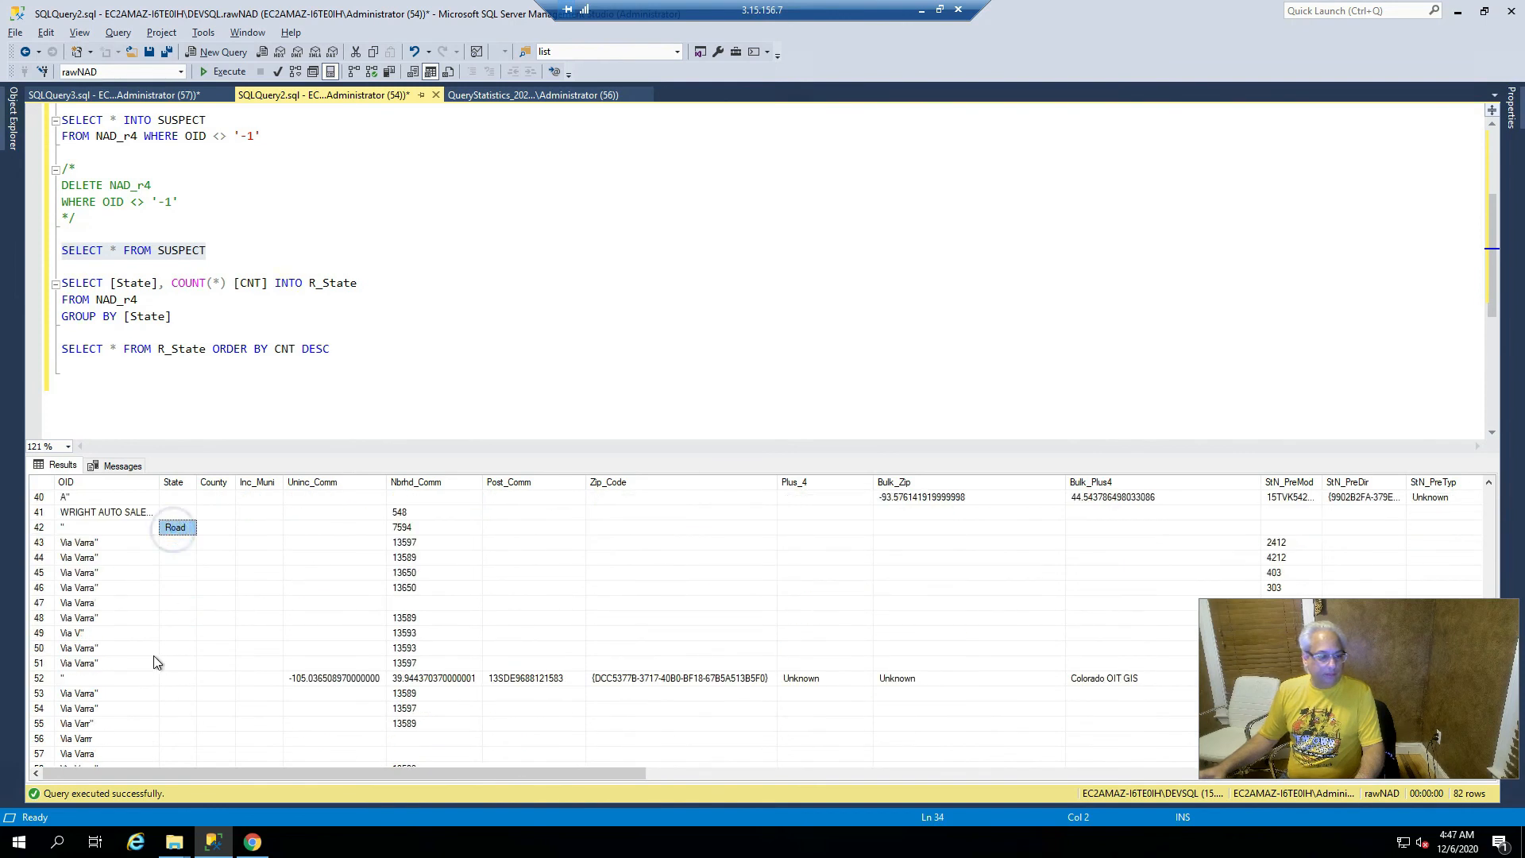
{"action": "scroll", "coordinate": [166, 655], "scroll_direction": "down", "scroll_amount": 8}
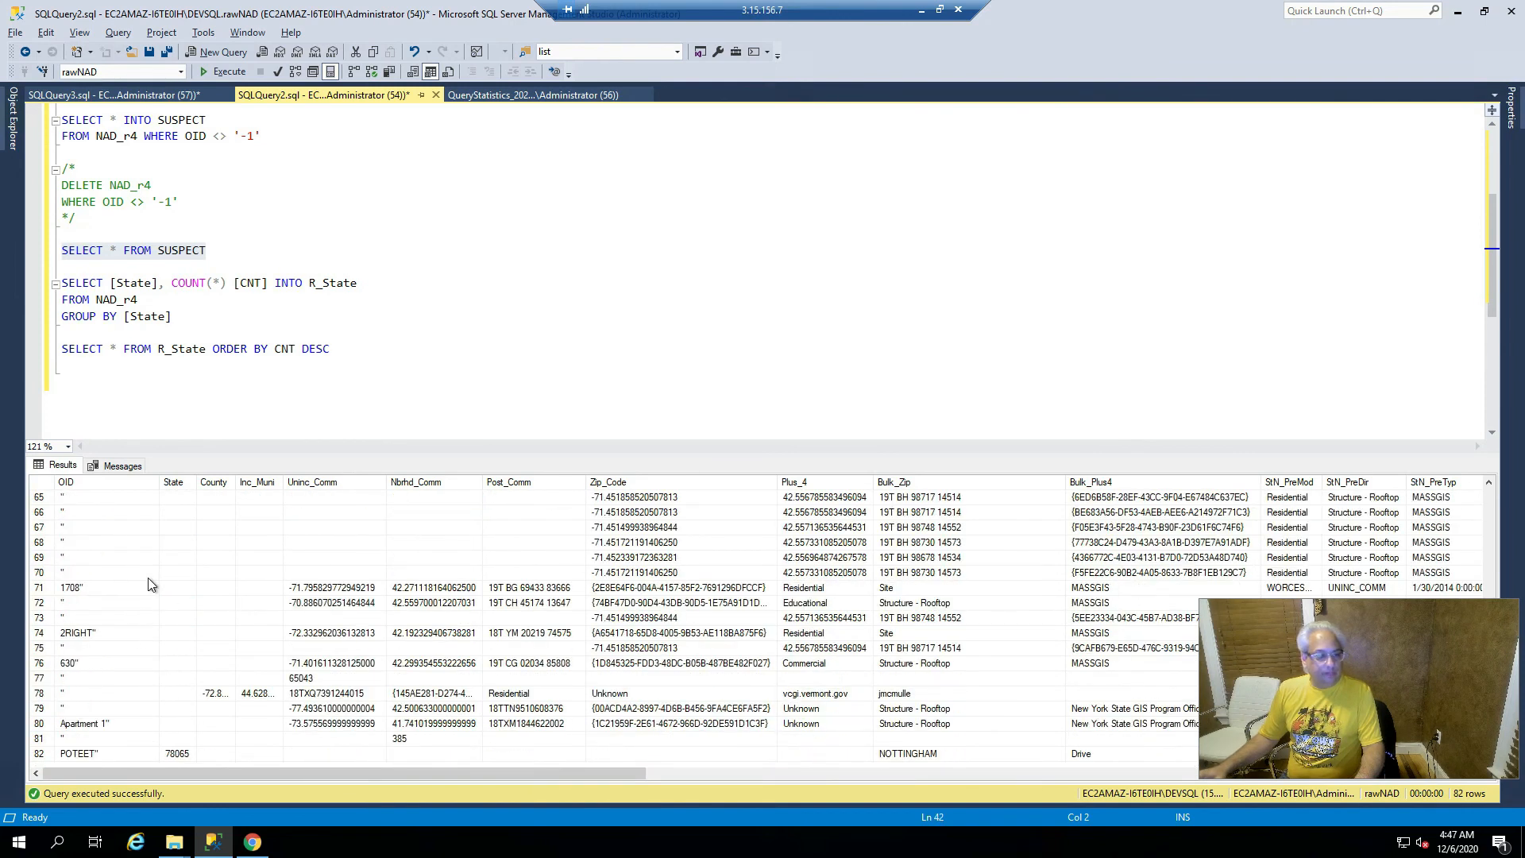
{"action": "scroll", "coordinate": [148, 578], "scroll_direction": "up", "scroll_amount": 1}
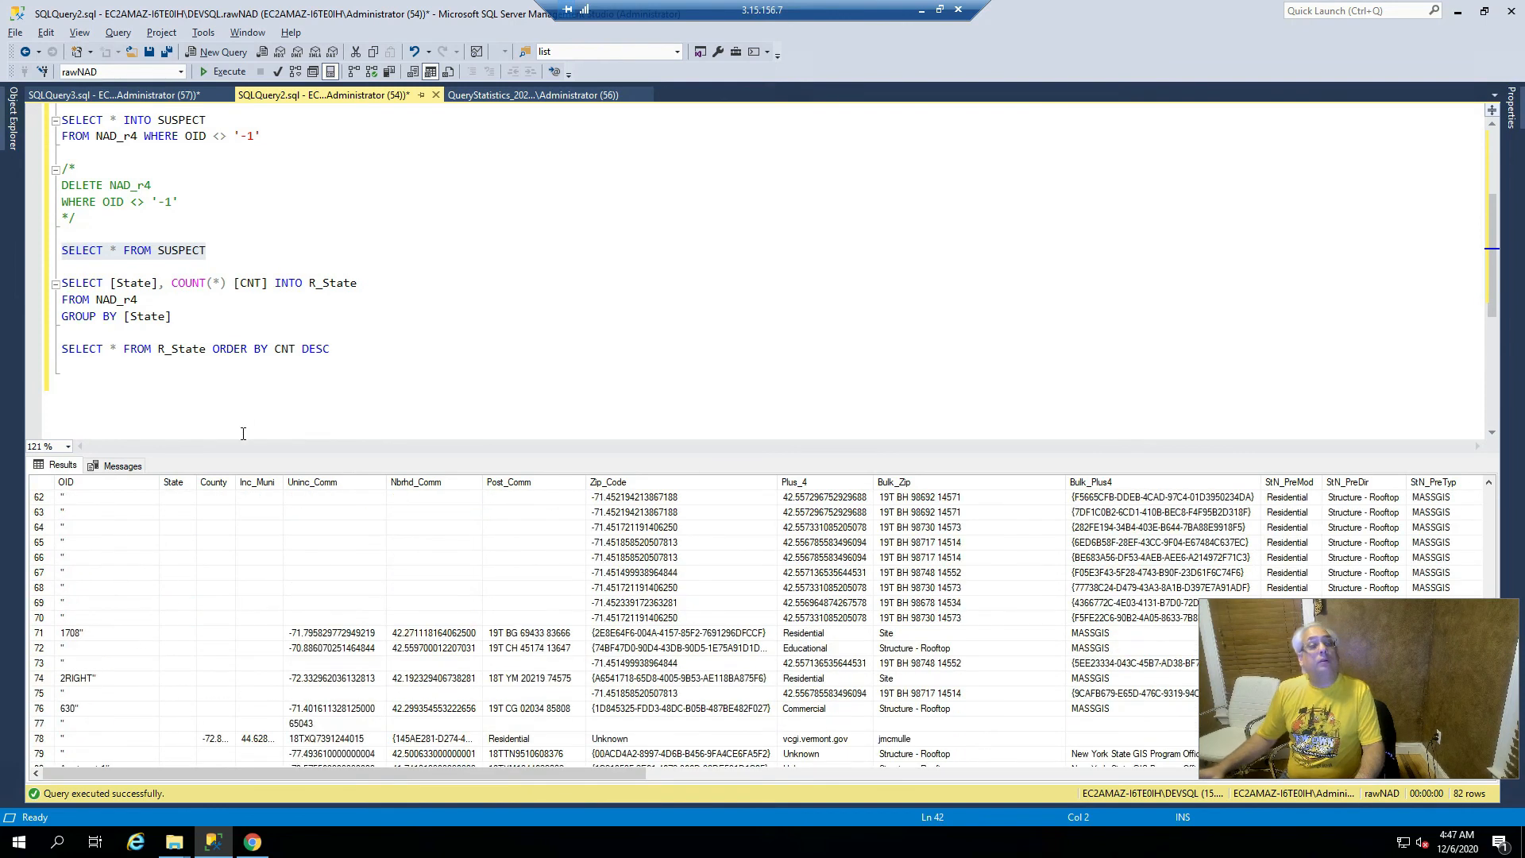
- Bring the NAD_FieldSizes sheet forward and check County's official size of 40
{"action": "left_click", "coordinate": [252, 313]}
{"action": "left_click", "coordinate": [390, 357]}
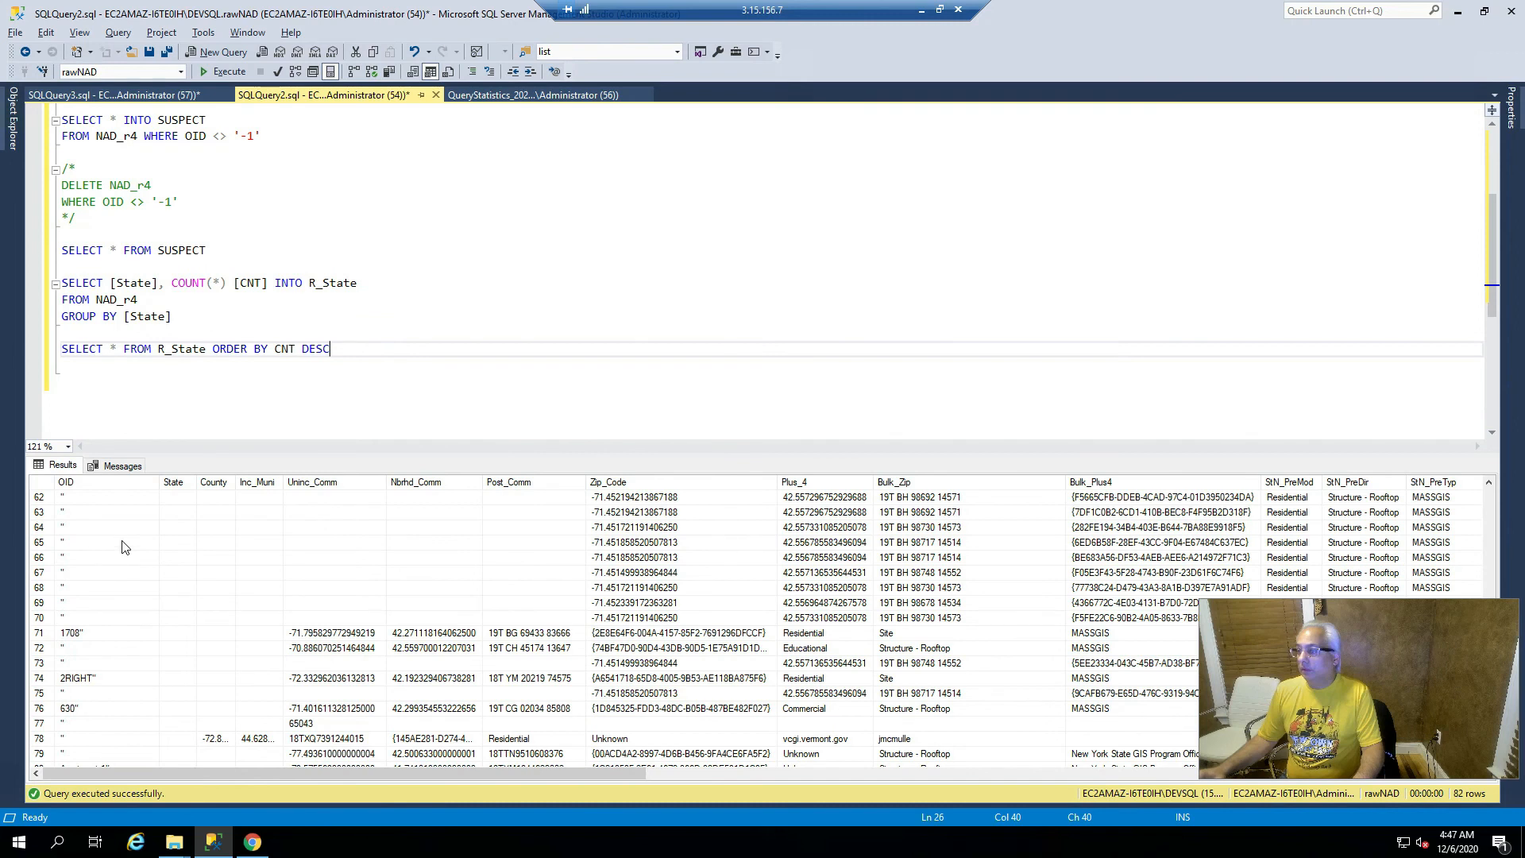
{"action": "key", "text": "alt+Tab"}
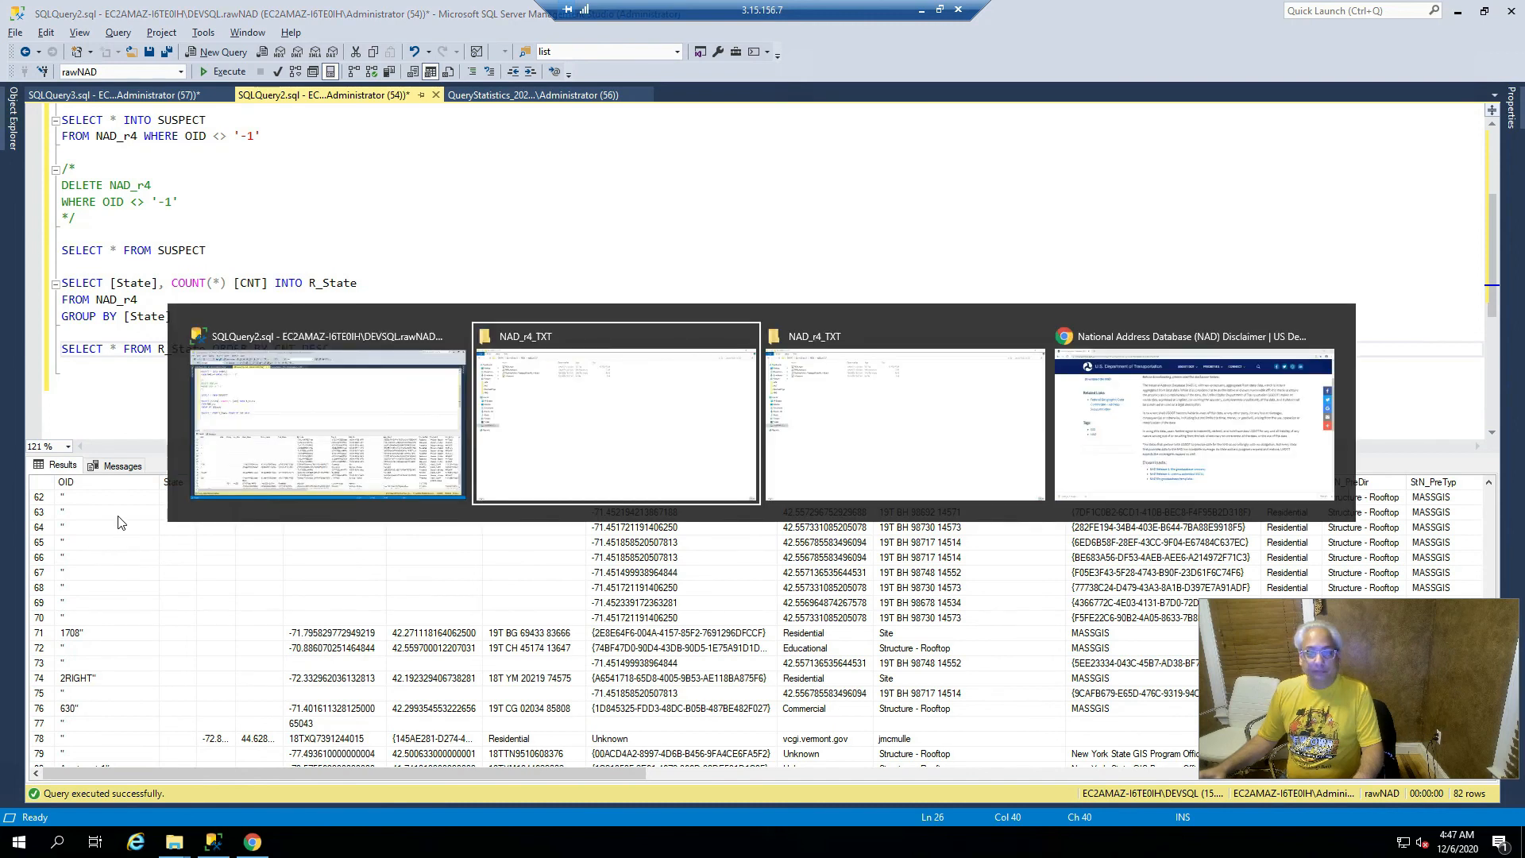
{"action": "key", "text": "alt+Tab"}
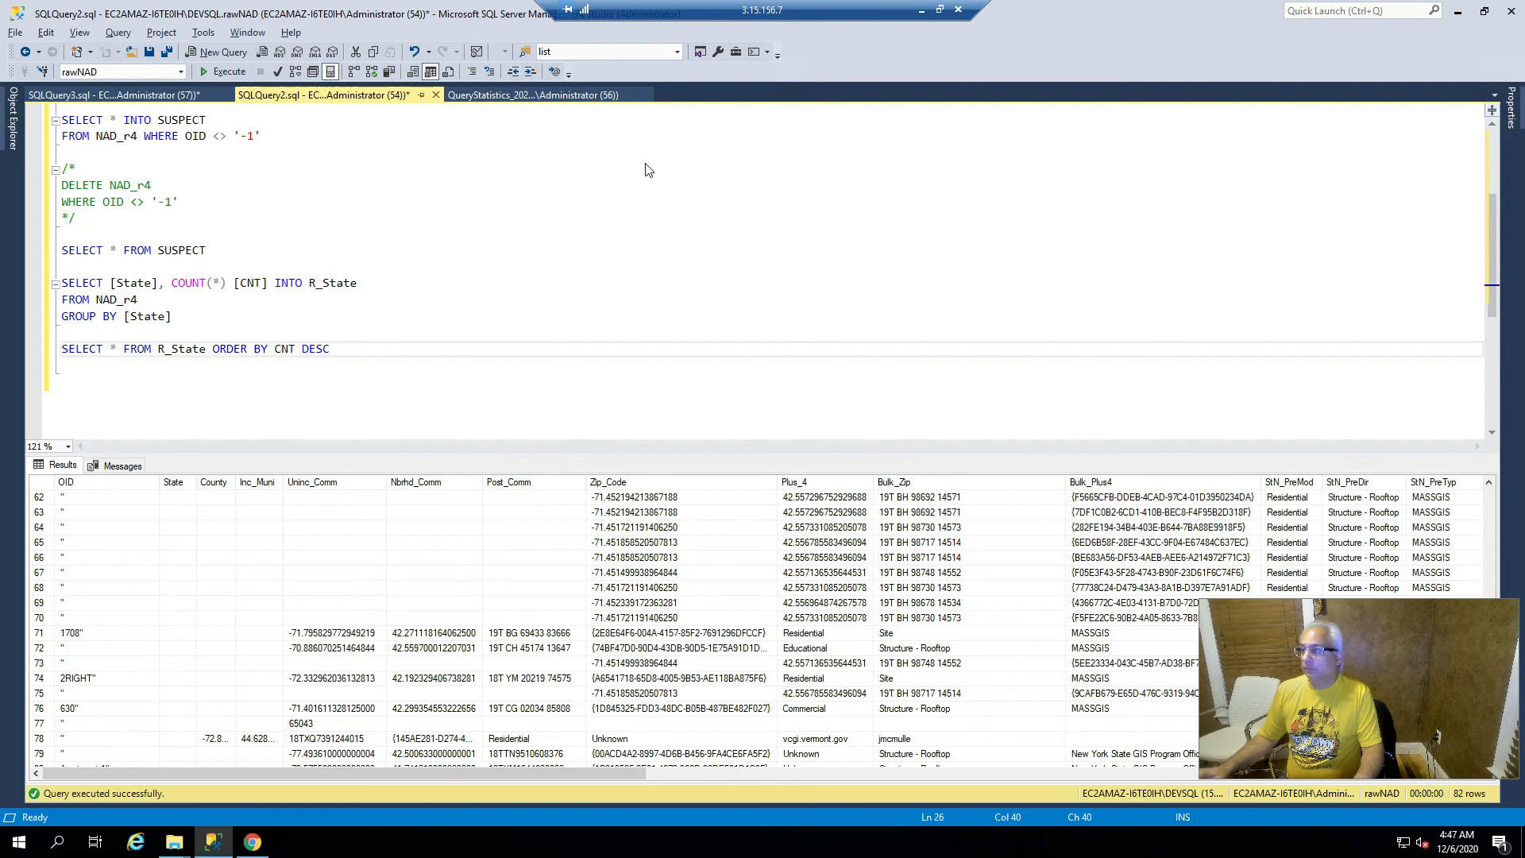
{"action": "key", "text": "alt+Tab"}
{"action": "left_click_drag", "start_coordinate": [1197, 143], "coordinate": [859, 35]}
{"action": "left_click", "coordinate": [843, 497]}
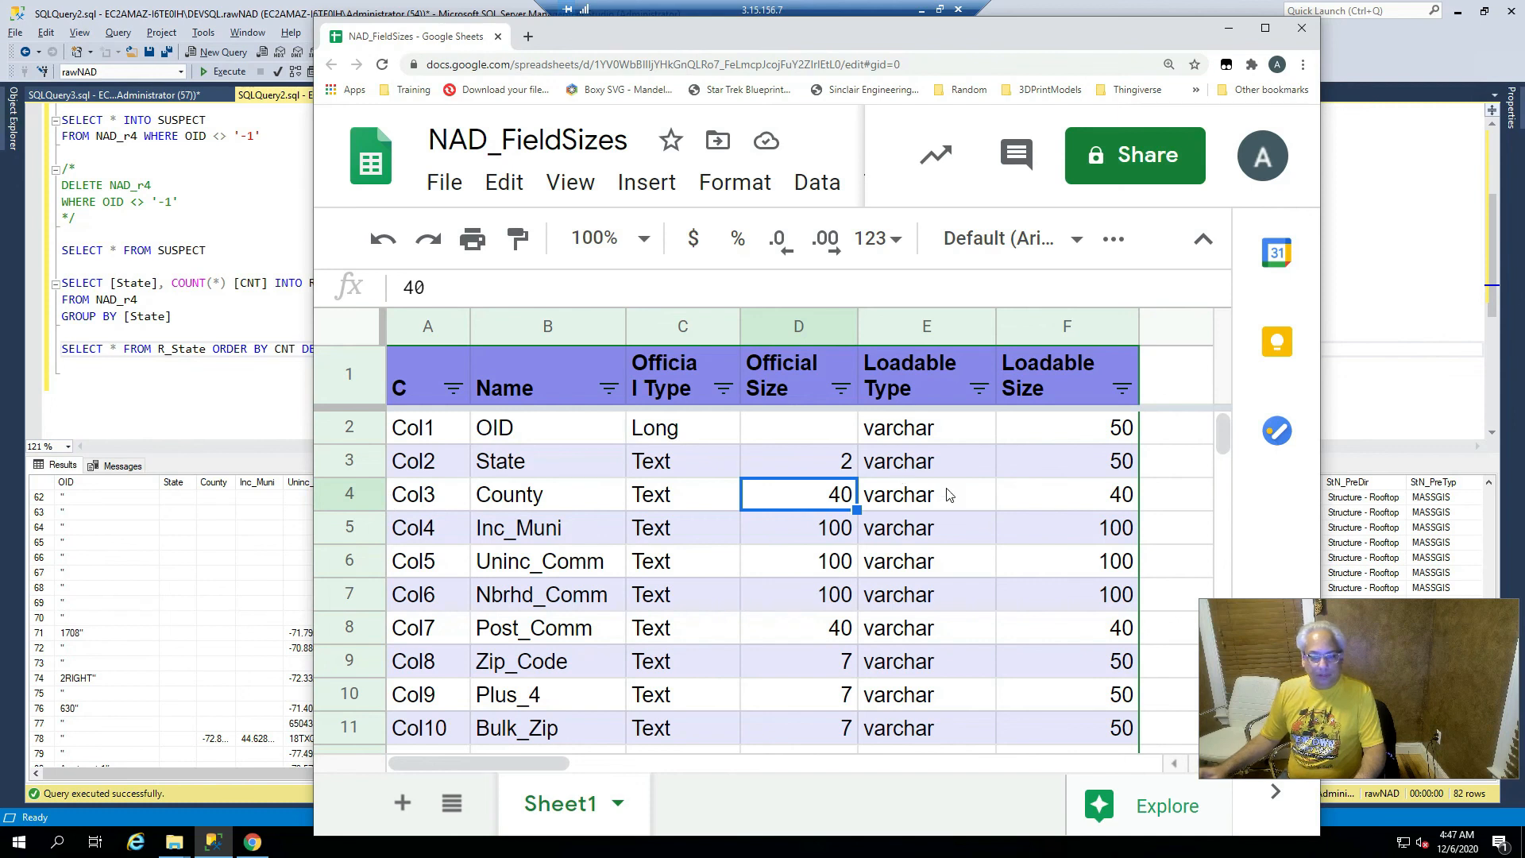
{"action": "left_click", "coordinate": [1096, 497]}
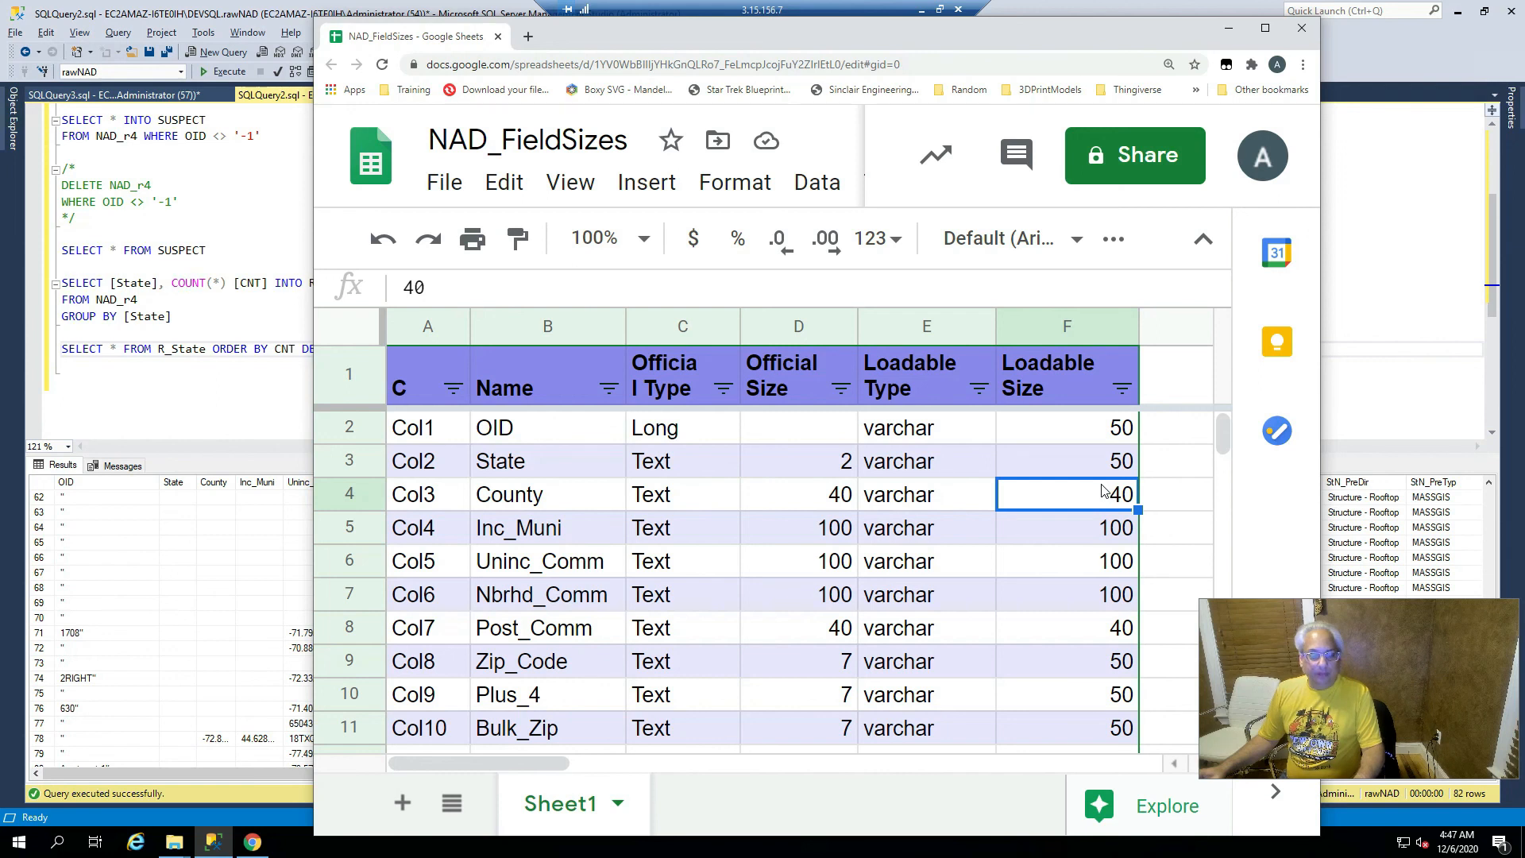
{"action": "left_click", "coordinate": [825, 531]}
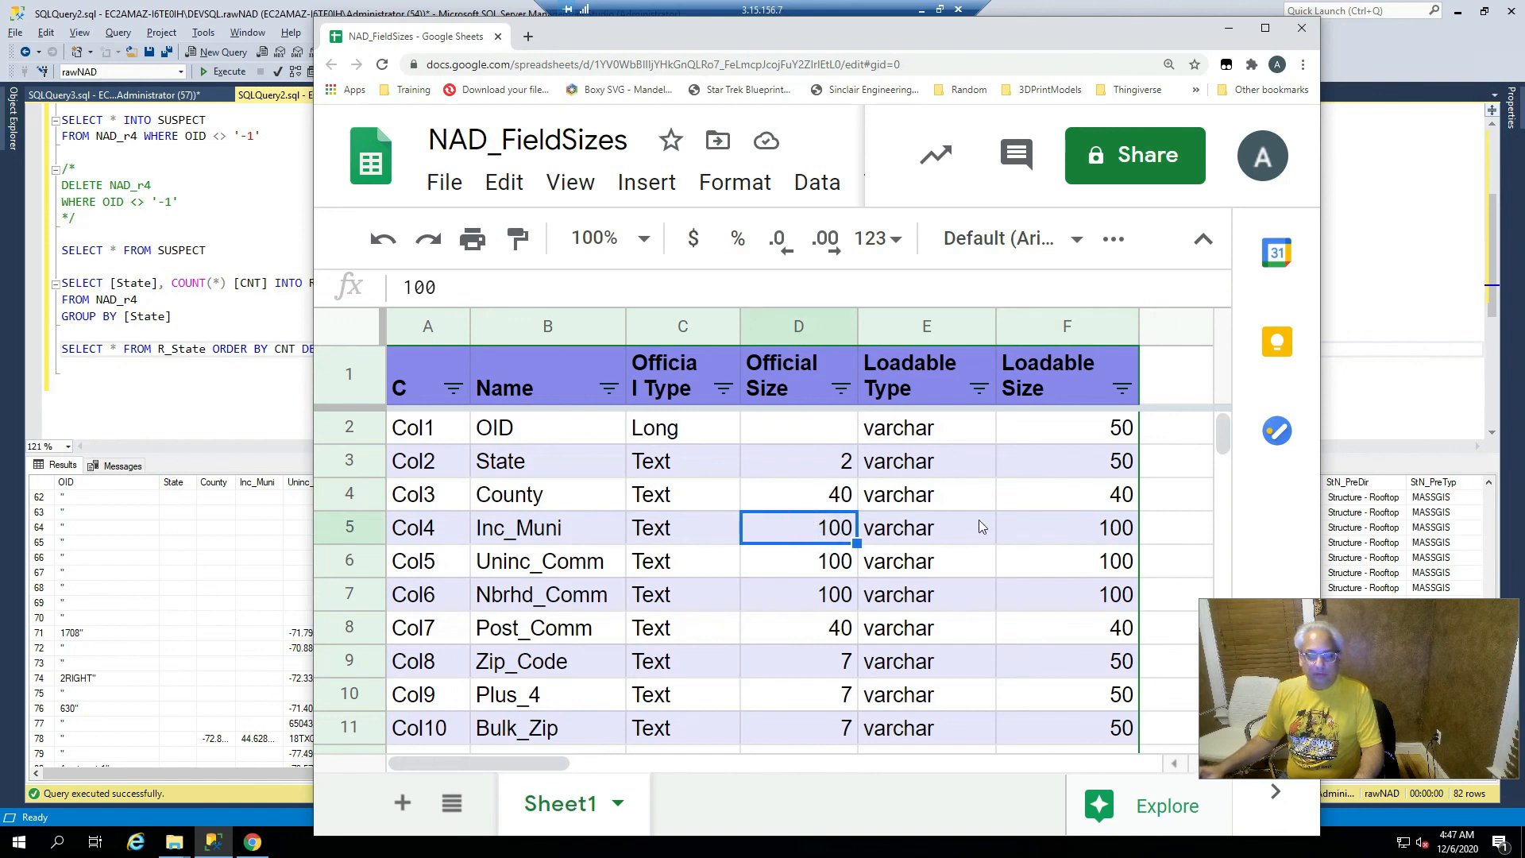
{"action": "left_click", "coordinate": [1093, 530]}
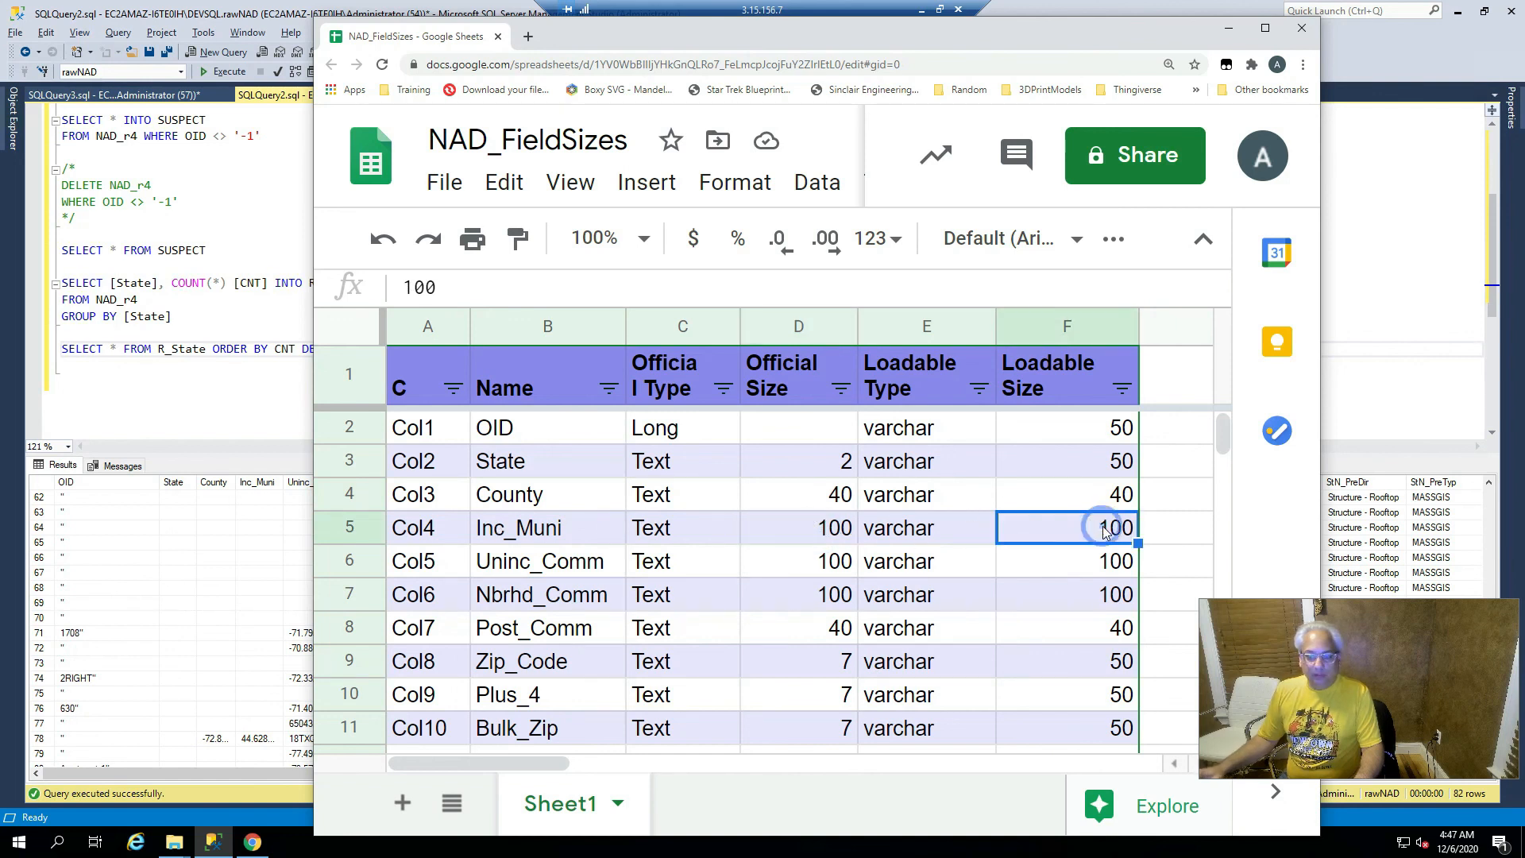
{"action": "left_click", "coordinate": [805, 573]}
{"action": "left_click", "coordinate": [1068, 566]}
{"action": "left_click", "coordinate": [803, 602]}
{"action": "left_click", "coordinate": [1135, 607]}
{"action": "left_click", "coordinate": [803, 636]}
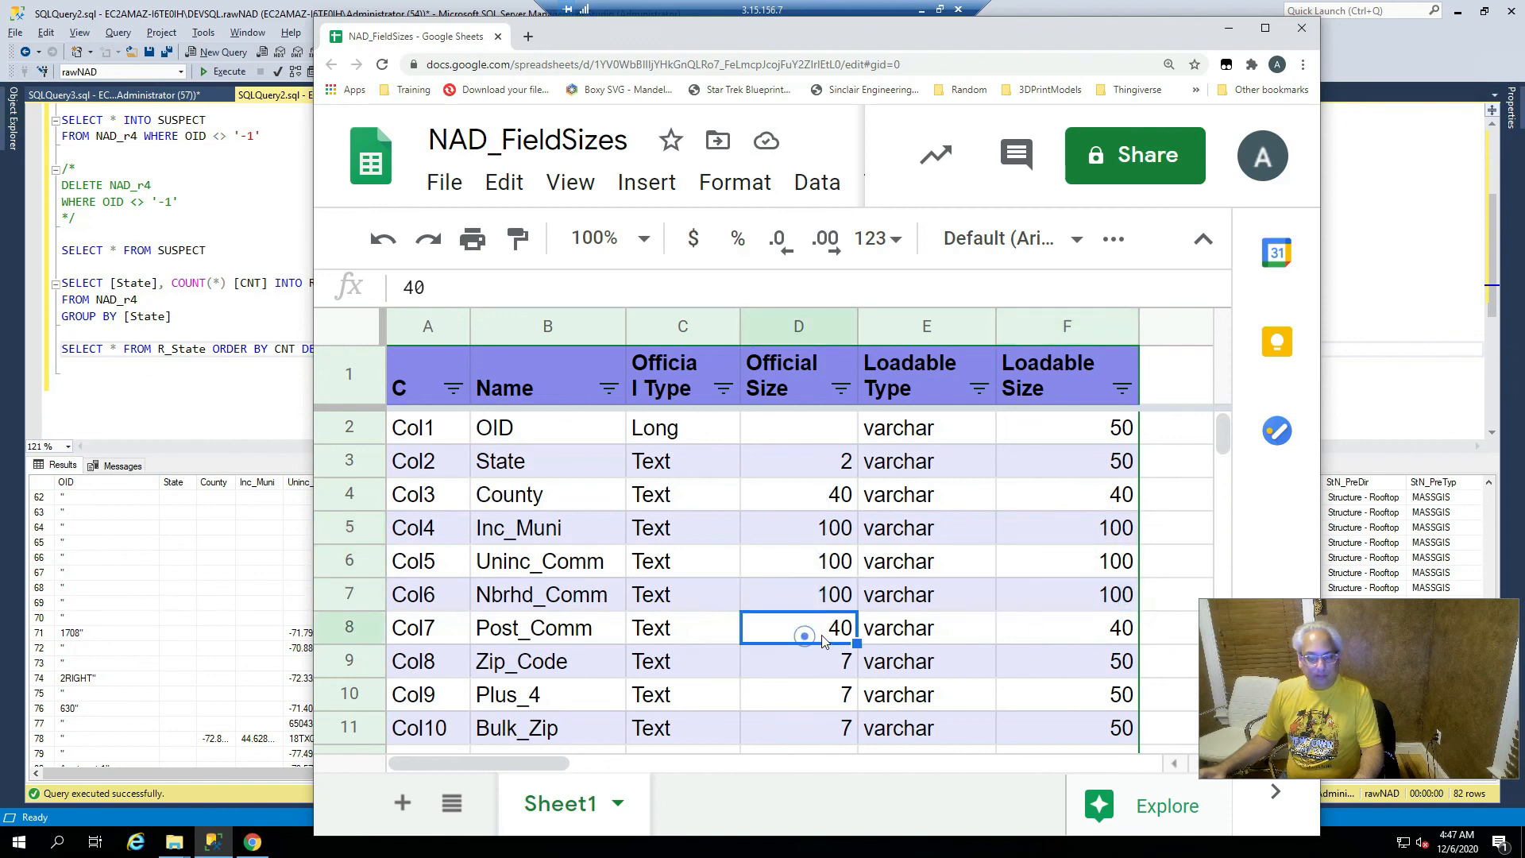
{"action": "left_click", "coordinate": [1120, 628]}
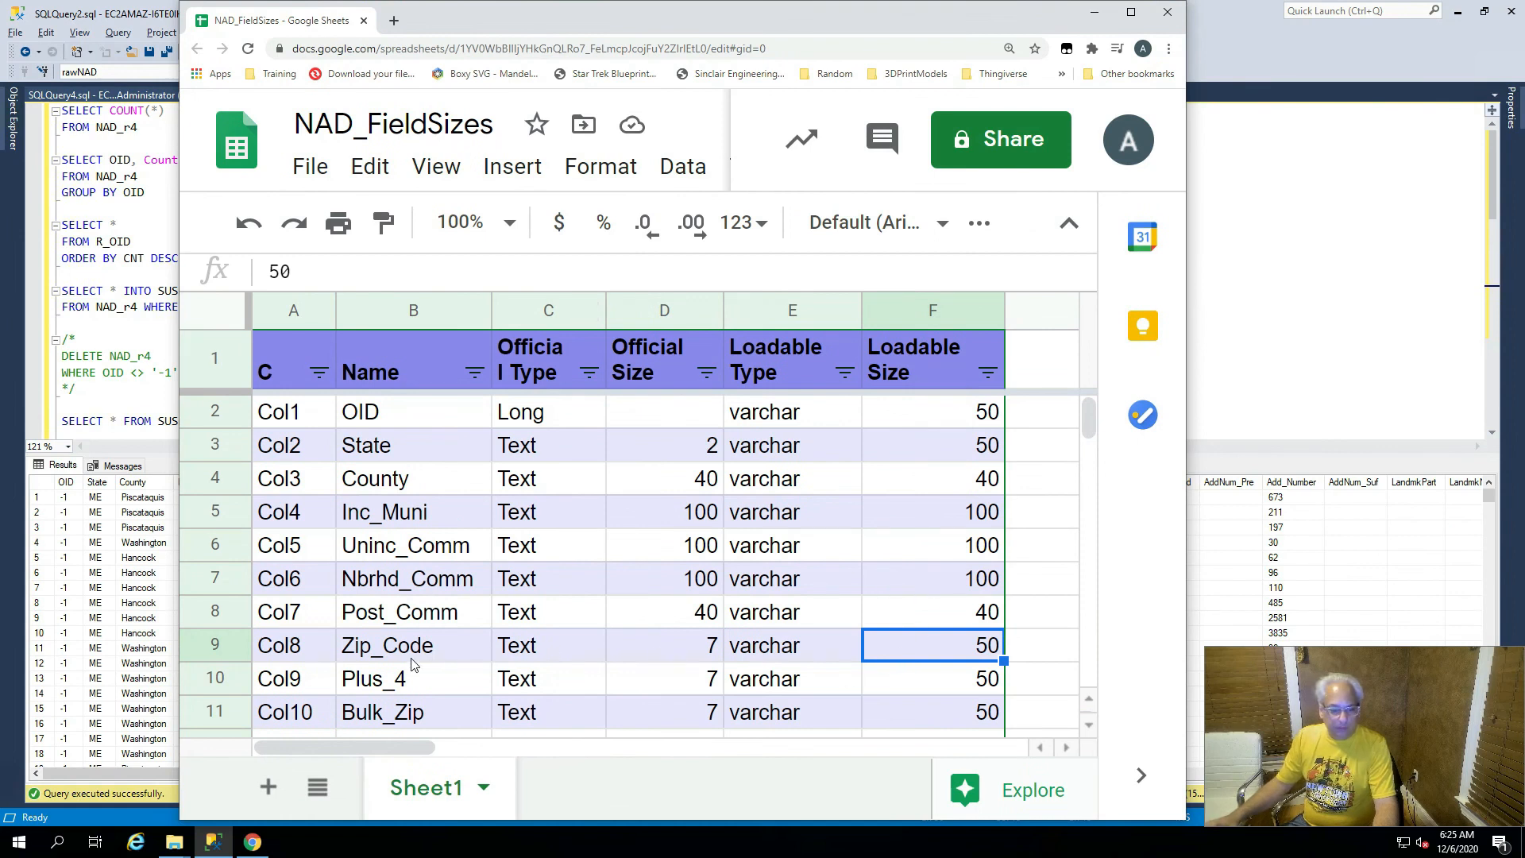
{"action": "left_click", "coordinate": [383, 653]}
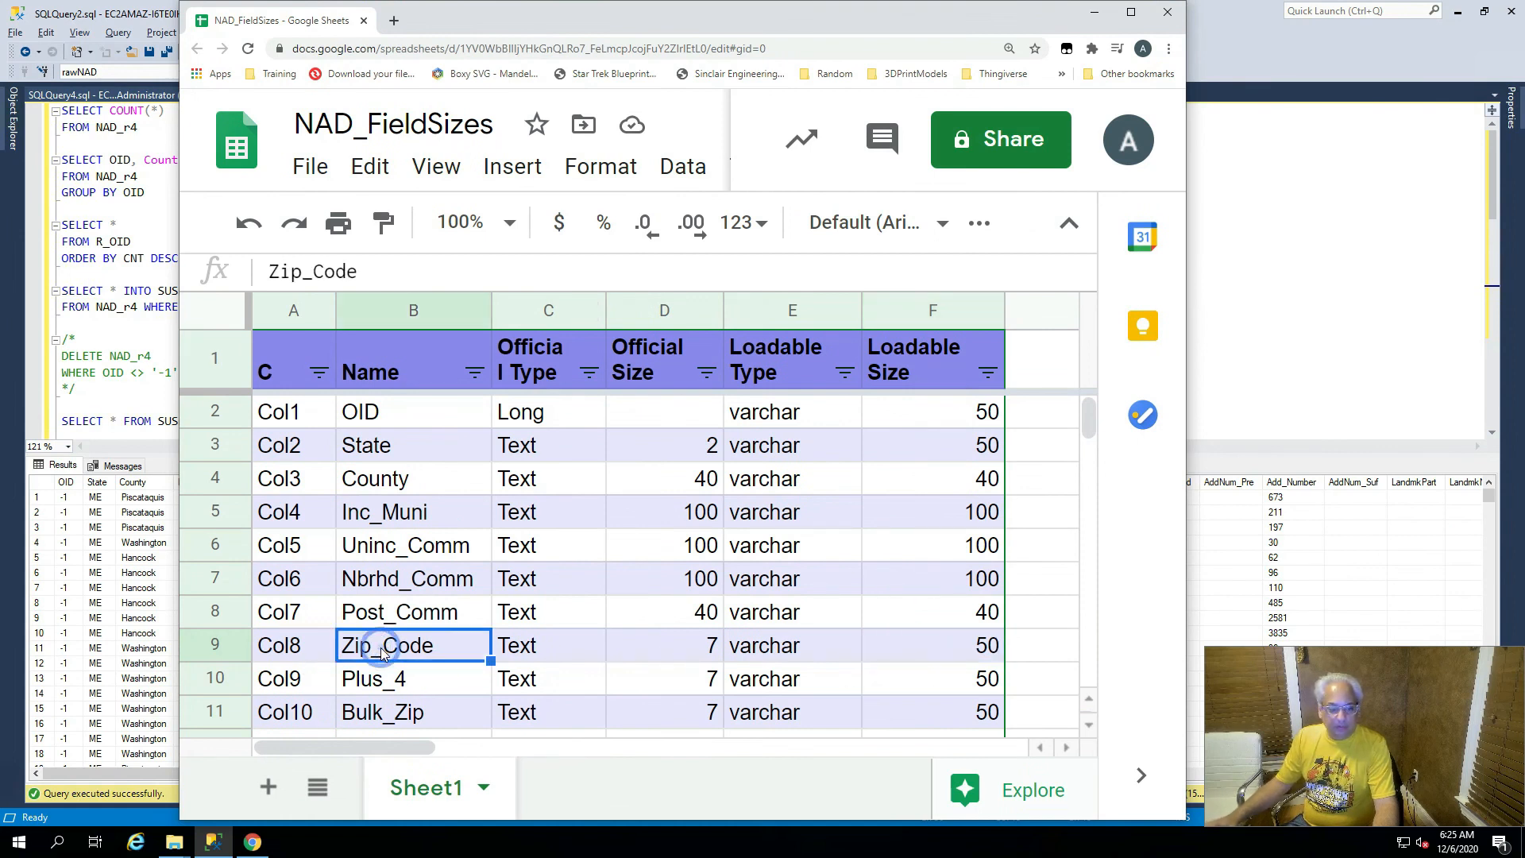
{"action": "key", "text": "Left"}
{"action": "key", "text": "Right"}
{"action": "key", "text": "Right"}
{"action": "key", "text": "Right"}
{"action": "key", "text": "Right"}
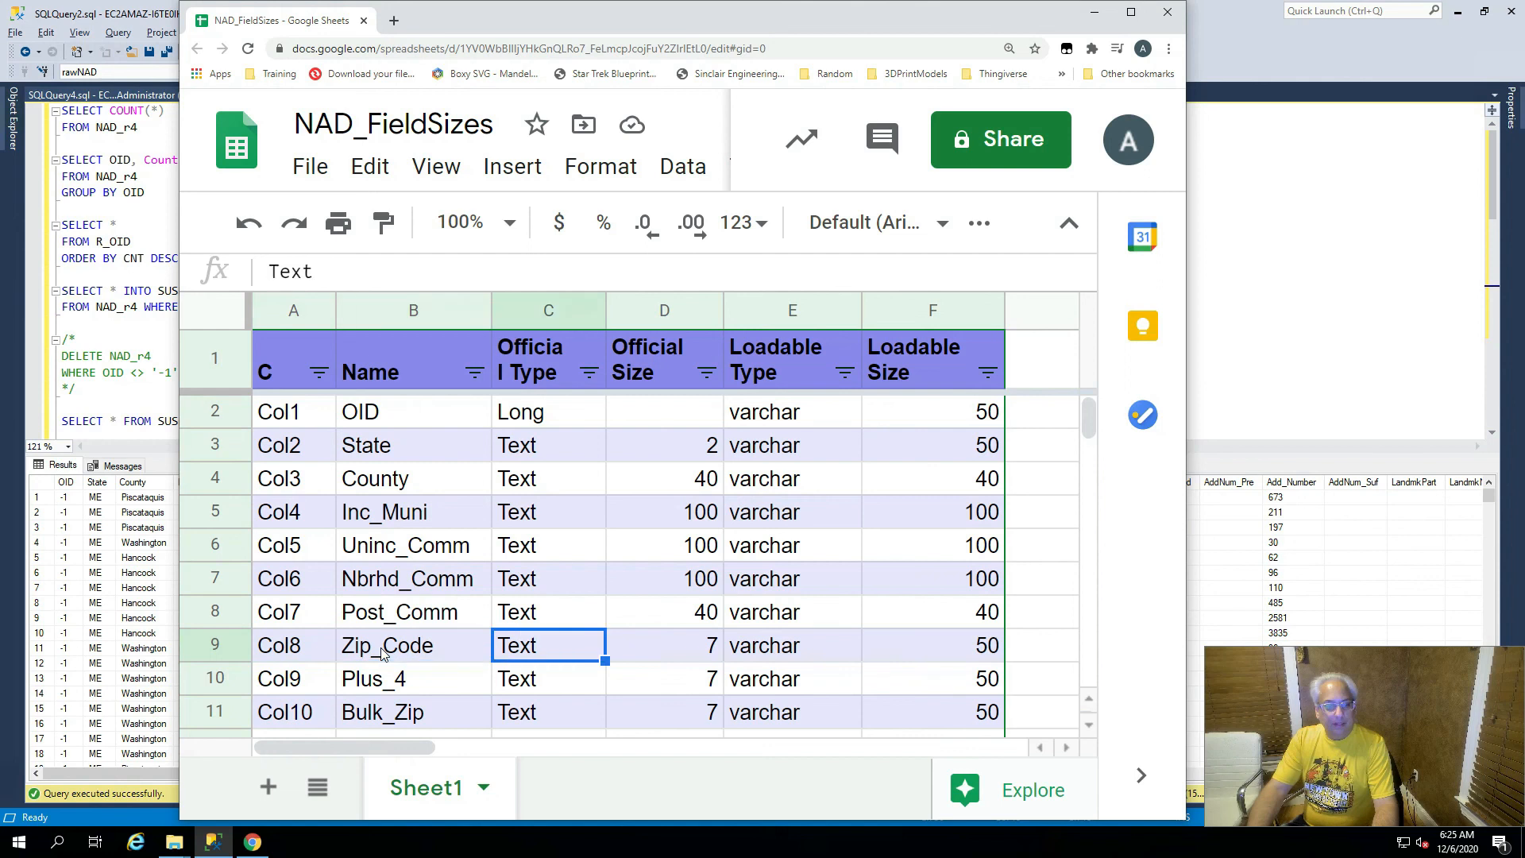
{"action": "key", "text": "Right"}
{"action": "key", "text": "Left"}
{"action": "key", "text": "Left"}
{"action": "key", "text": "Left"}
{"action": "key", "text": "Left"}
{"action": "key", "text": "Left"}
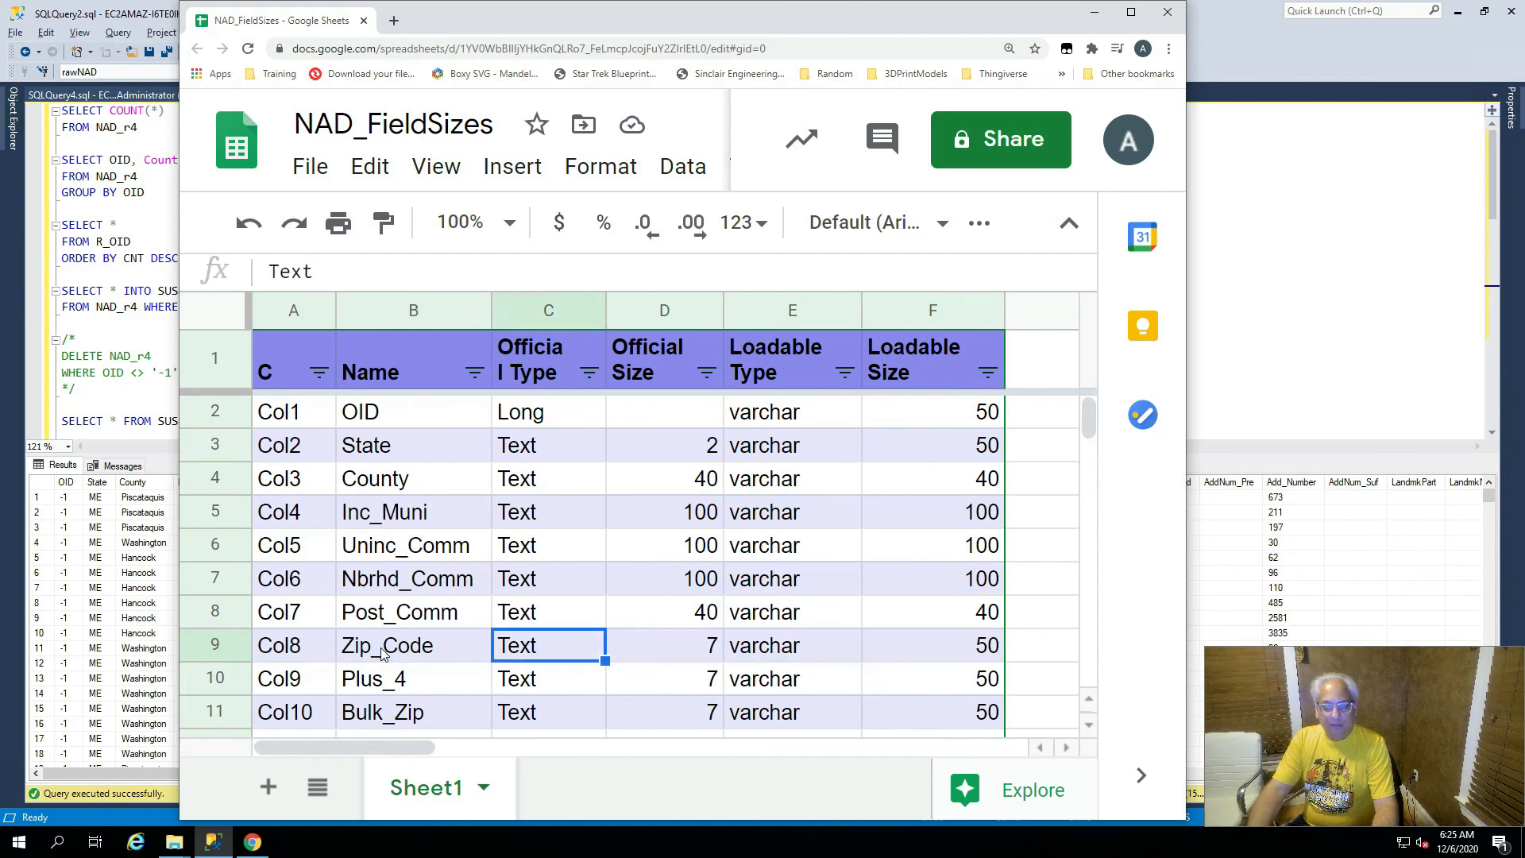
{"action": "key", "text": "Right"}
{"action": "key", "text": "Right"}
{"action": "key", "text": "Right"}
{"action": "key", "text": "Right"}
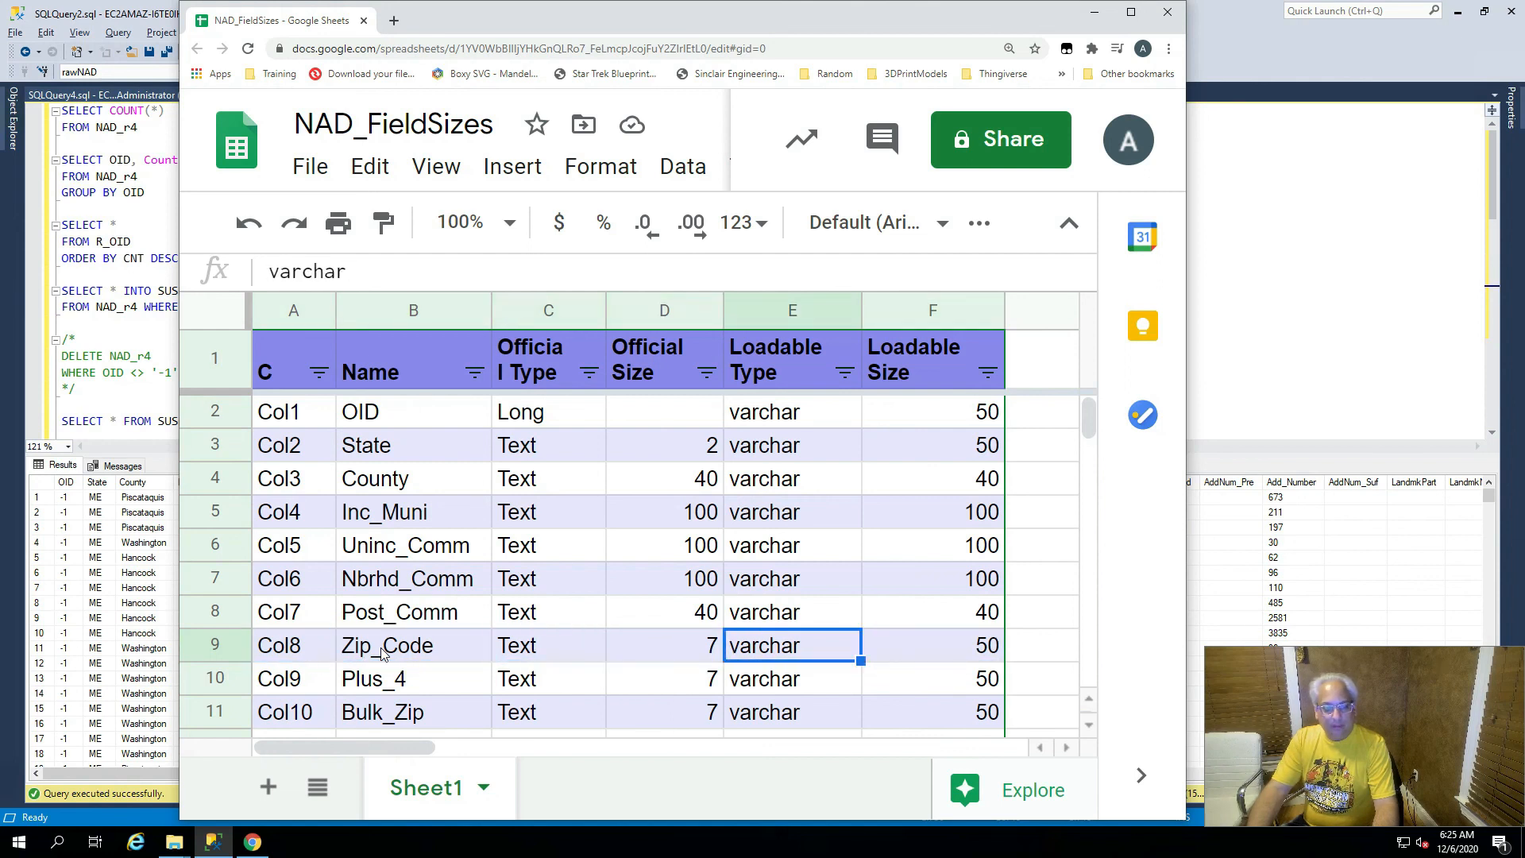
{"action": "key", "text": "Right"}
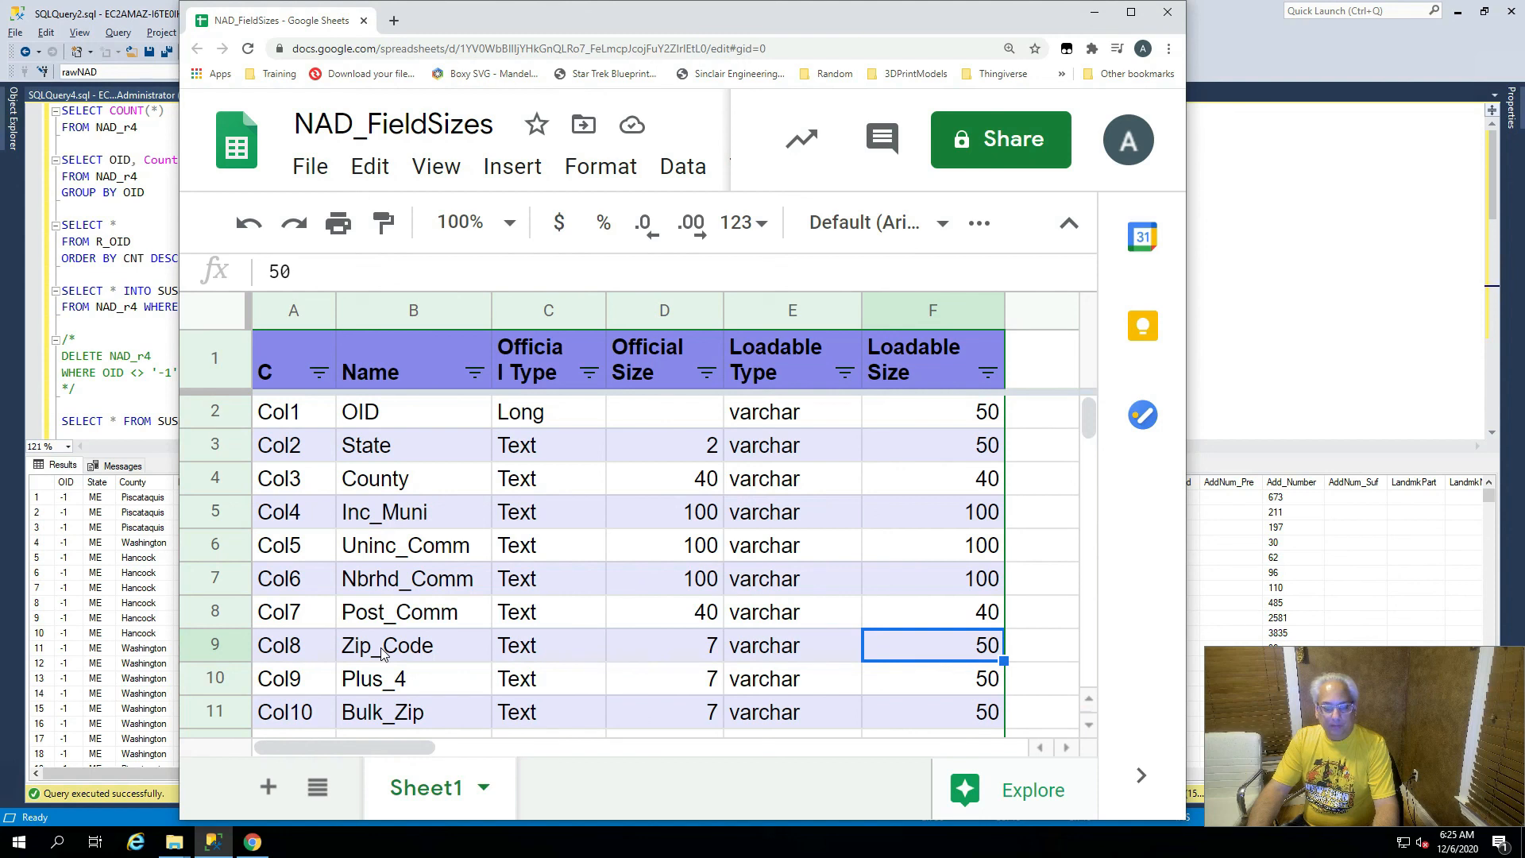
{"action": "key", "text": "Left"}
{"action": "key", "text": "Left"}
{"action": "key", "text": "Left"}
{"action": "key", "text": "Left"}
{"action": "key", "text": "Left"}
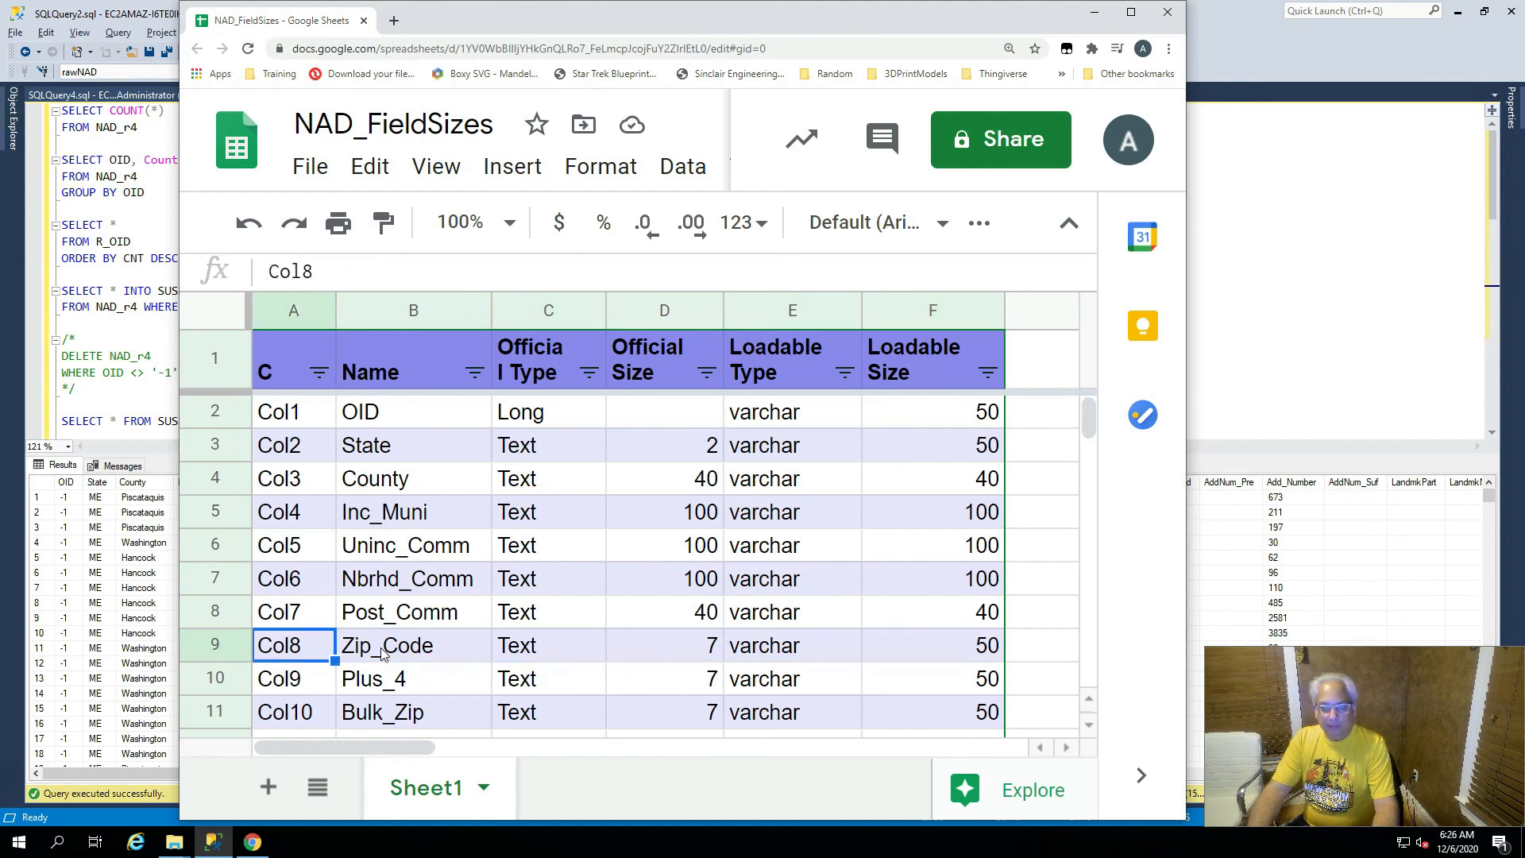
{"action": "key", "text": "Right"}
{"action": "key", "text": "Right"}
{"action": "key", "text": "Right"}
{"action": "key", "text": "Right"}
{"action": "key", "text": "Right"}
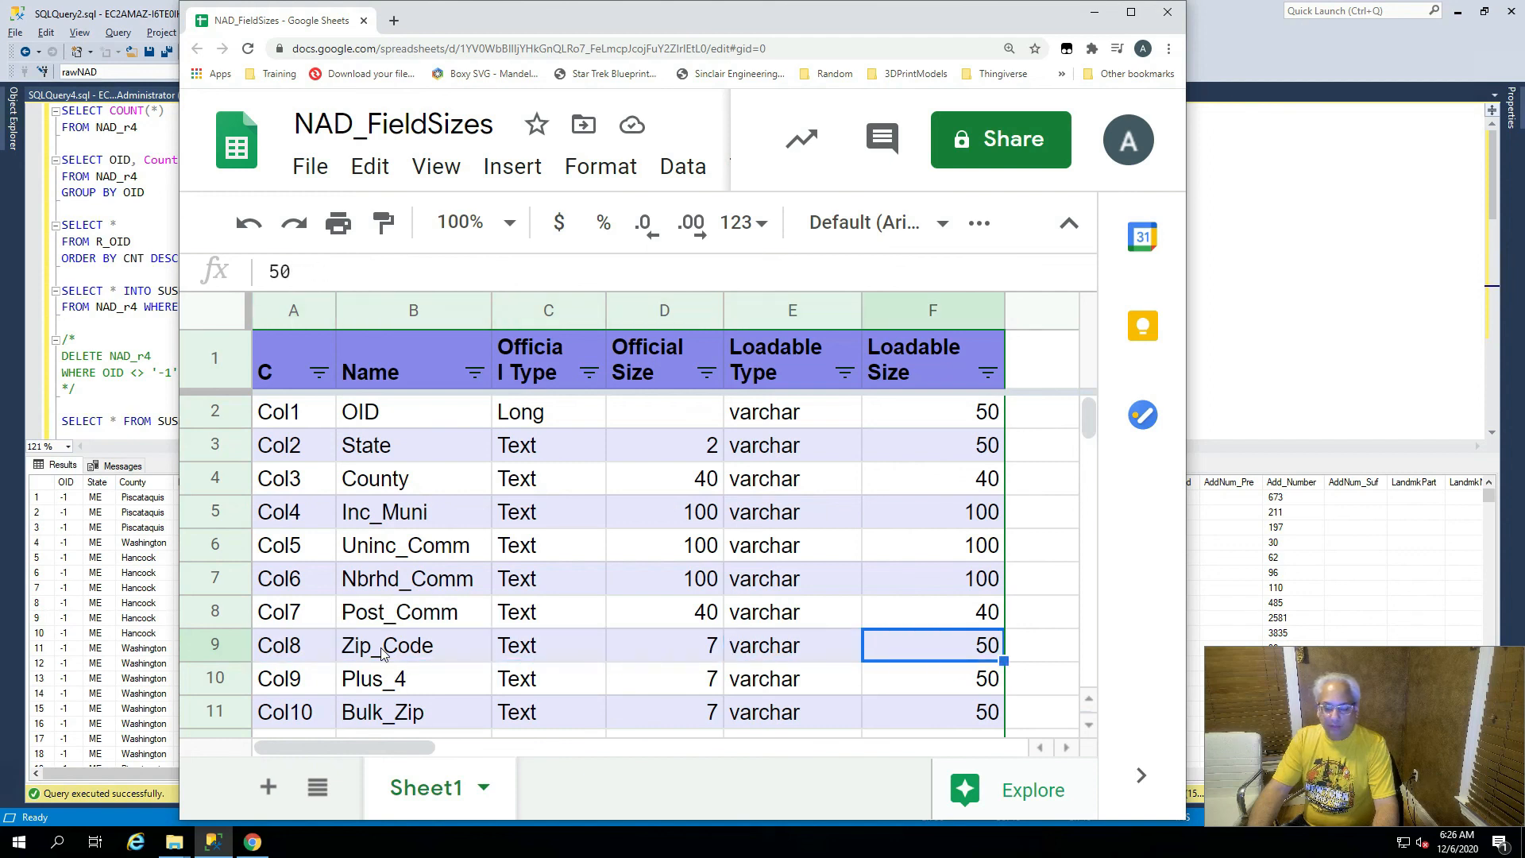
{"action": "key", "text": "Left"}
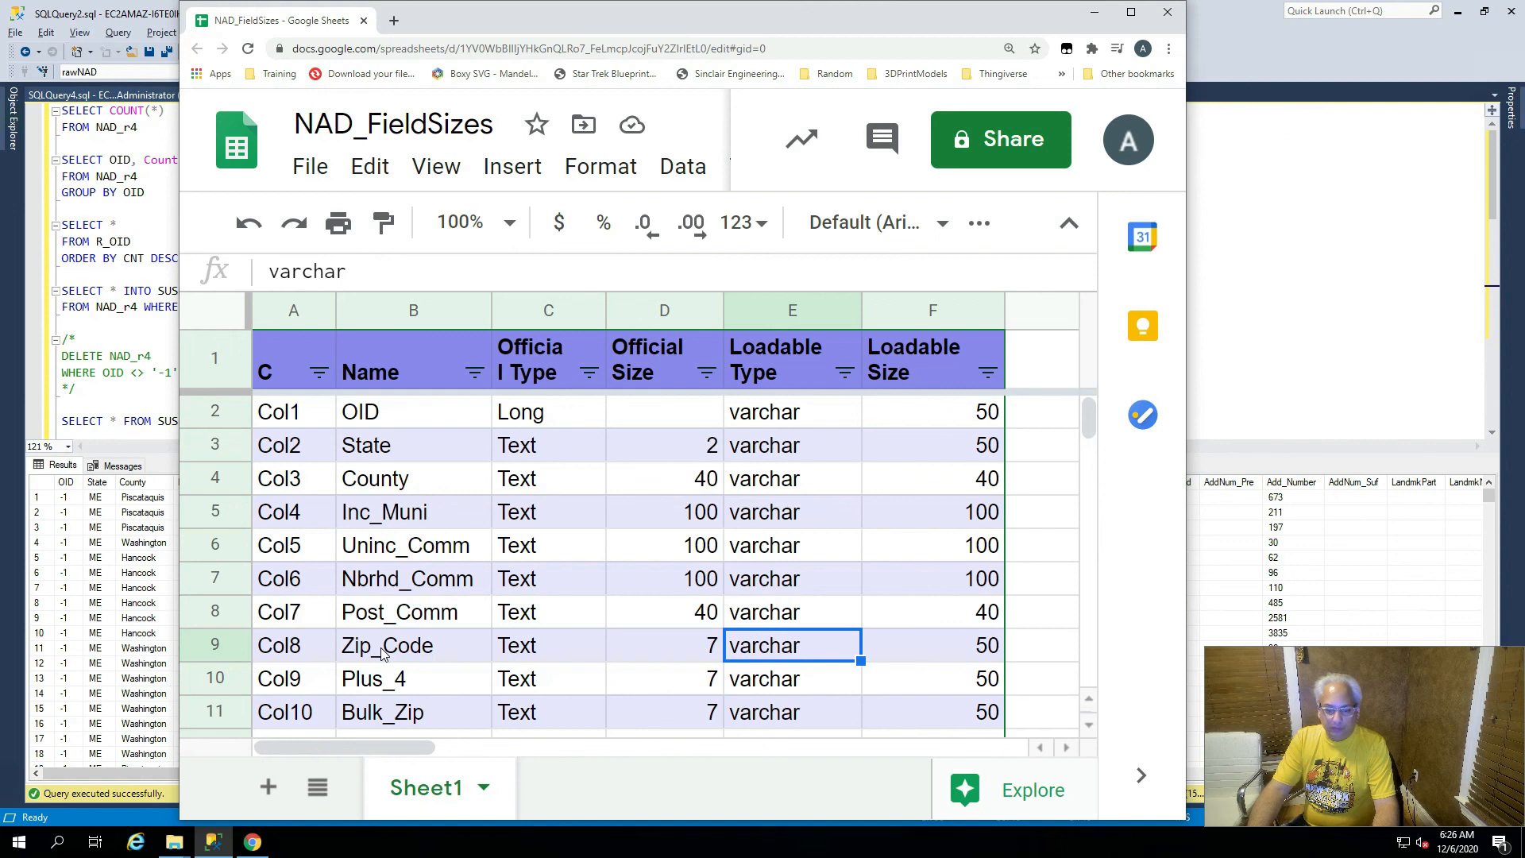
{"action": "key", "text": "Left"}
{"action": "key", "text": "Left"}
{"action": "key", "text": "Left"}
{"action": "key", "text": "Left"}
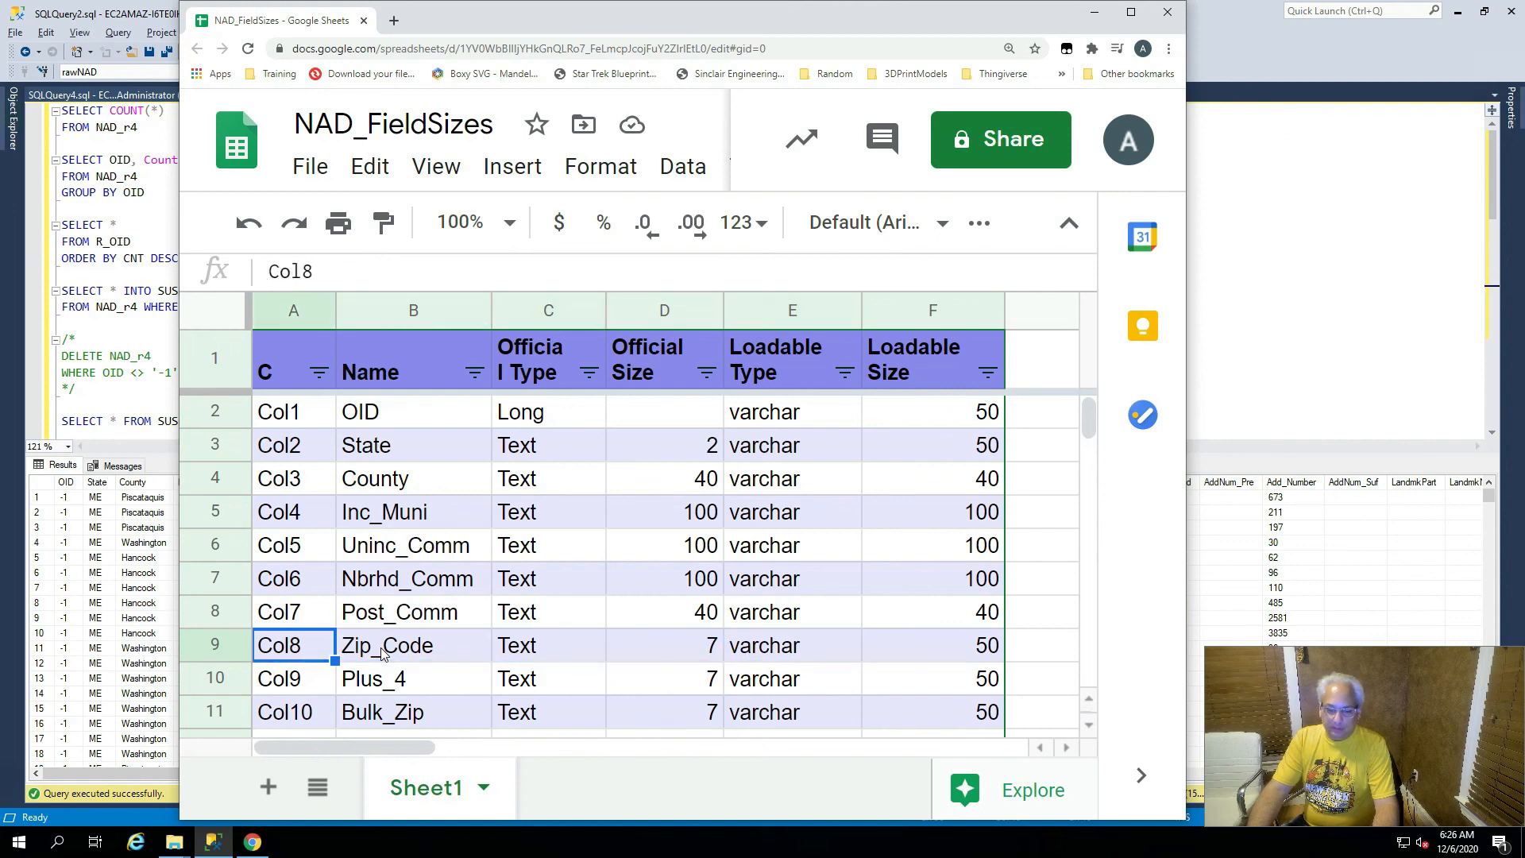